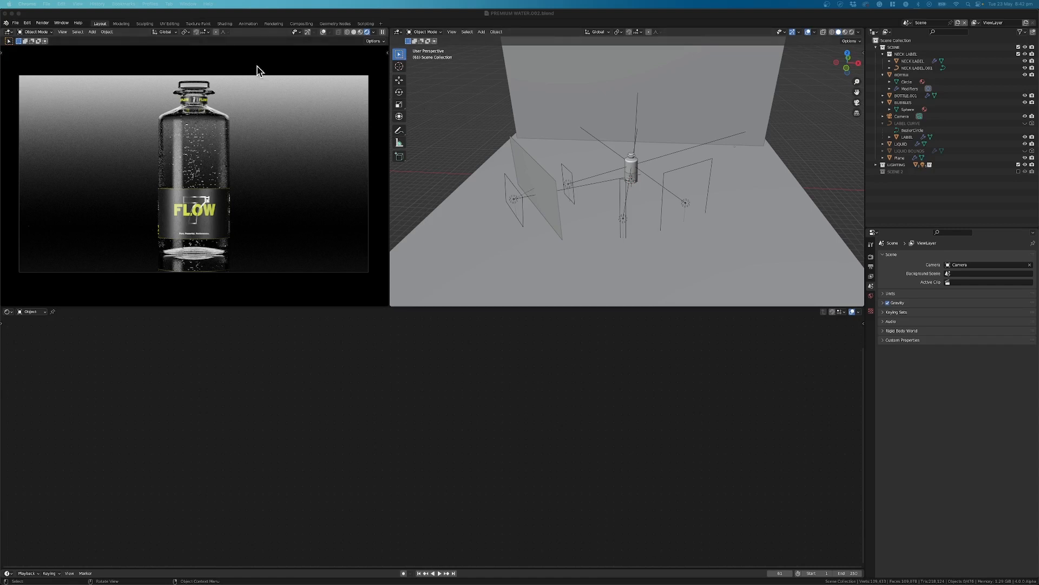
Look over the compositing node chain from Denoise to Color Balance and return to the Layout workspace.
click(295, 24)
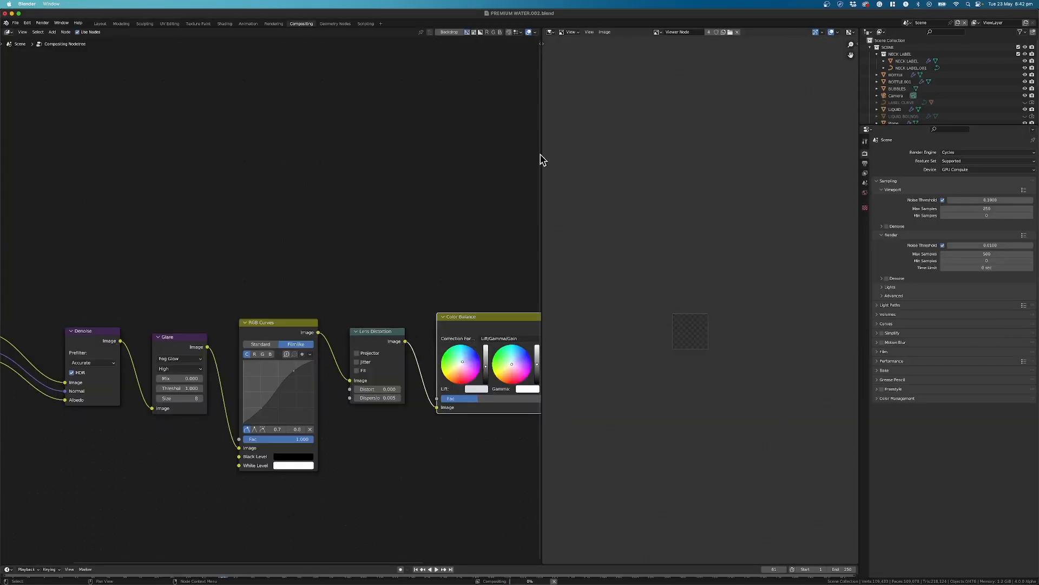
scroll(322, 444, down, 1)
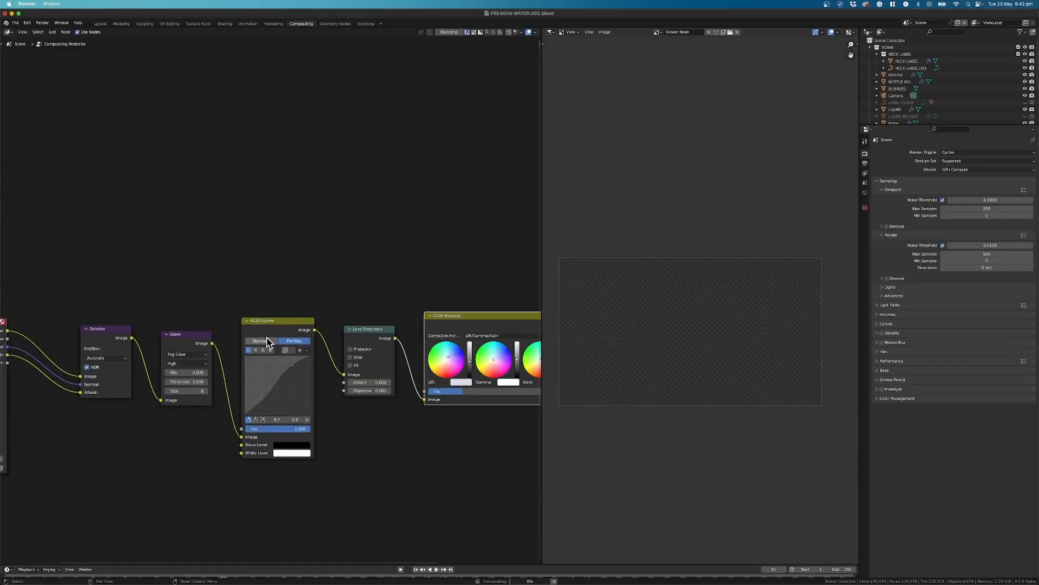
click(100, 24)
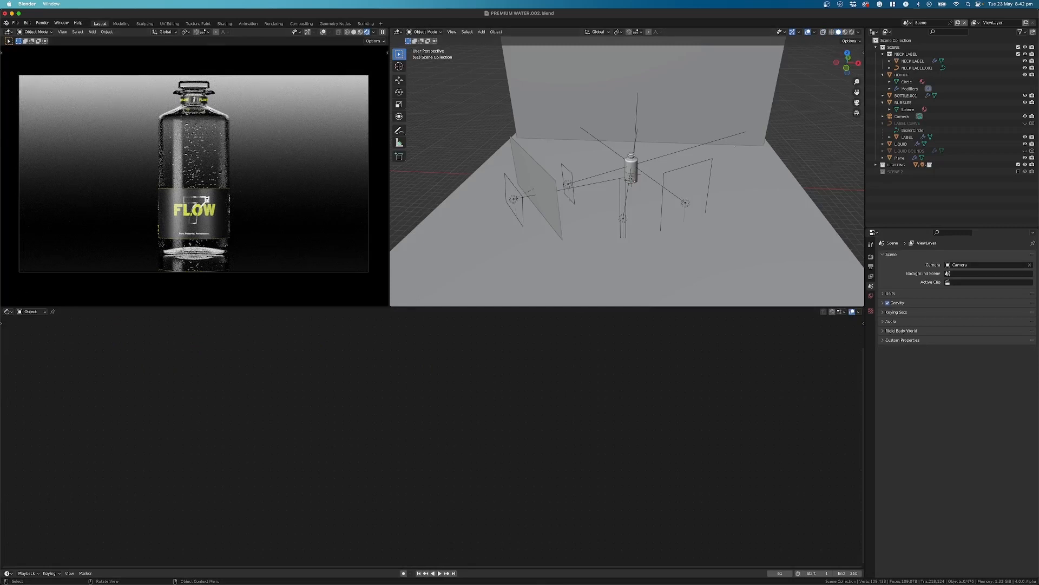
Switch to the Chrome browser and look through blender.org's download page and the Daily Builds list for macOS.
drag(0, 304, 599, 189)
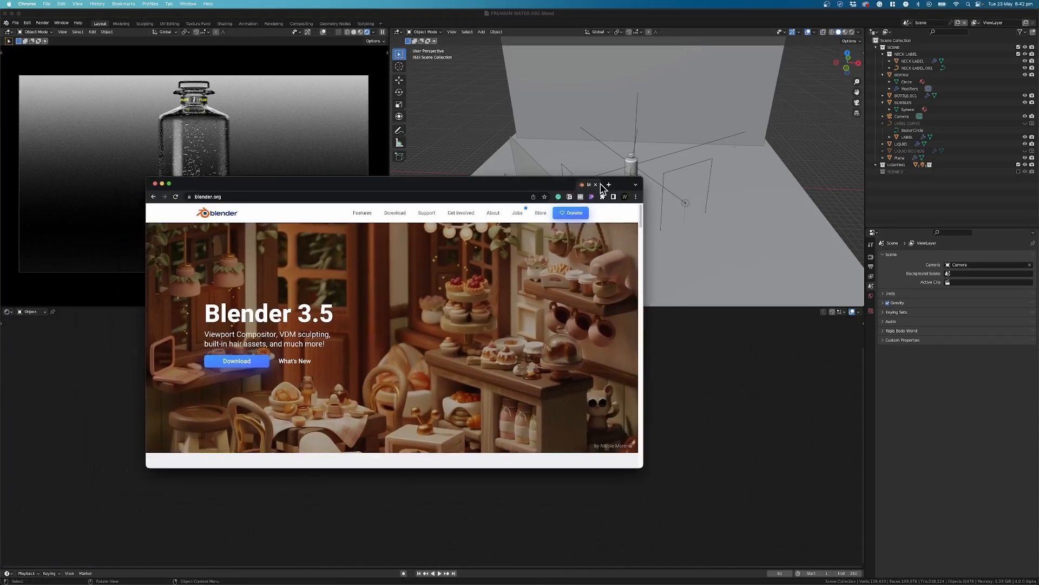
drag(452, 187, 547, 128)
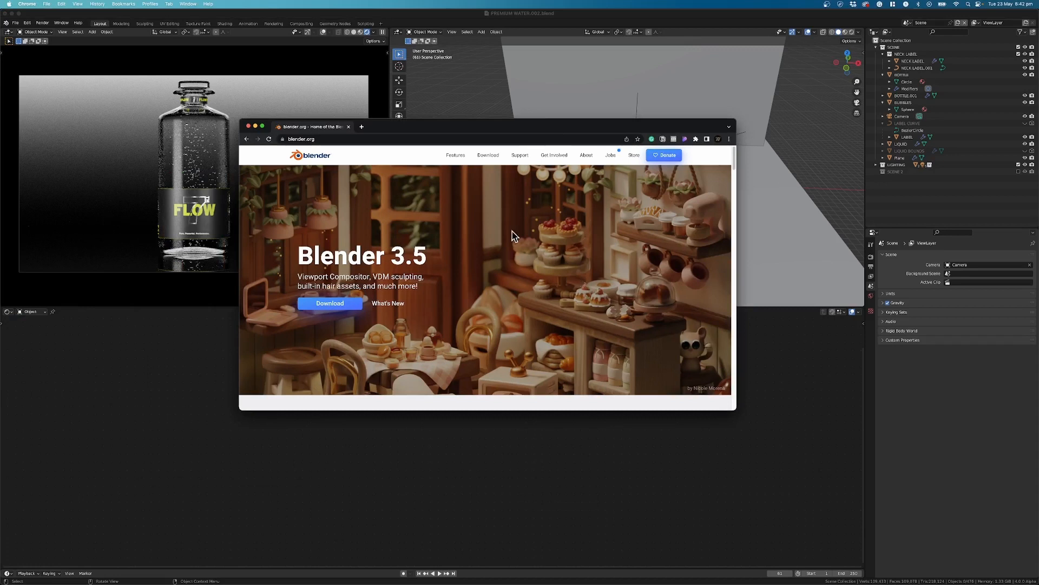
click(488, 156)
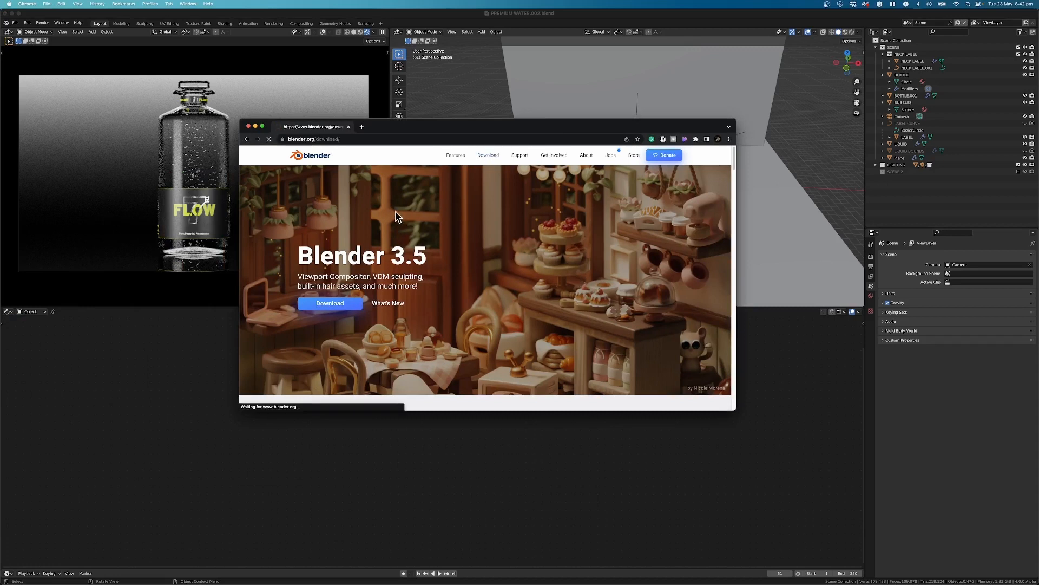
scroll(351, 242, down, 4)
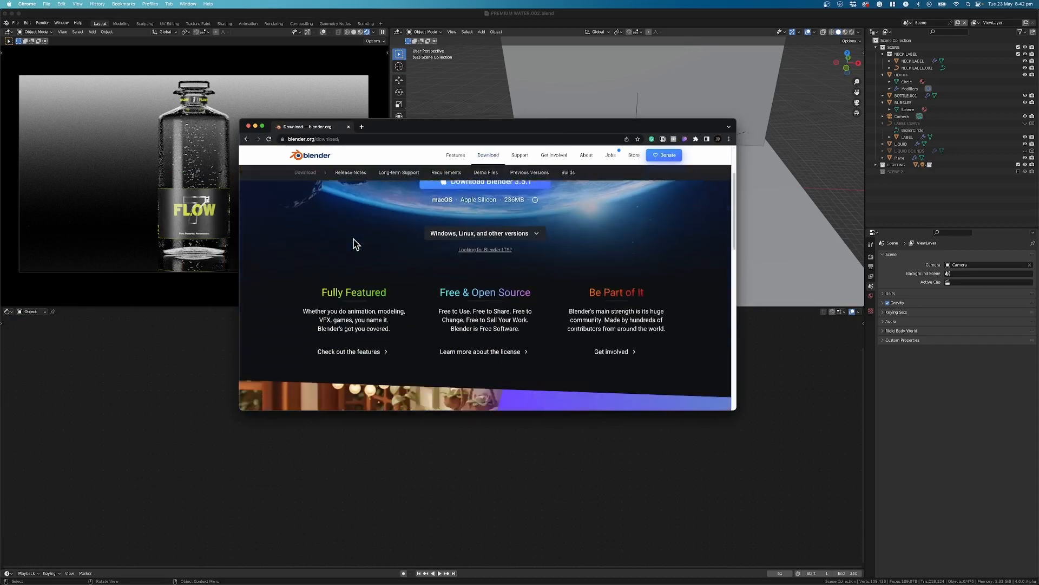
scroll(377, 248, up, 4)
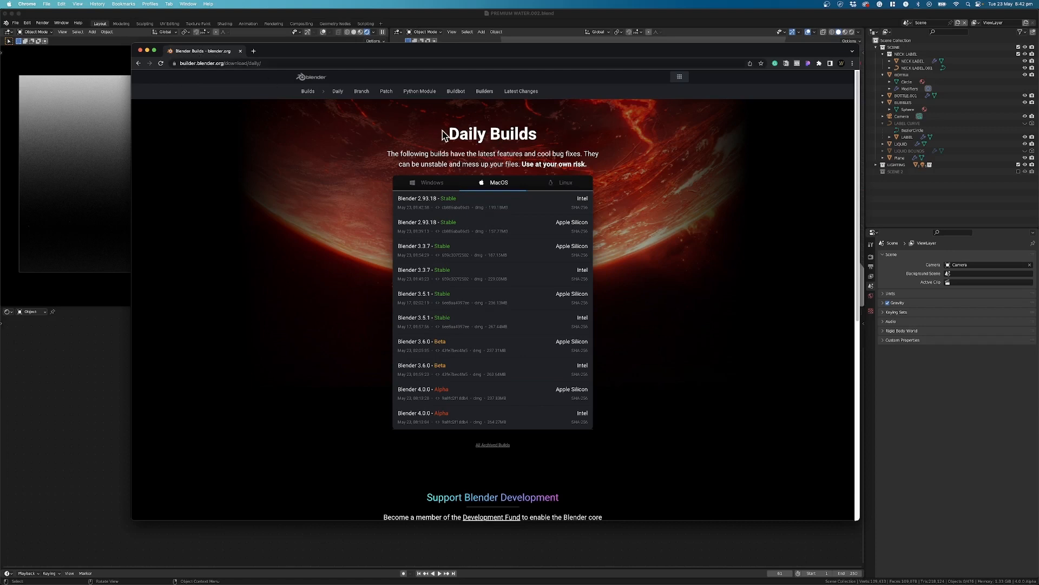
drag(443, 135, 554, 148)
click(555, 165)
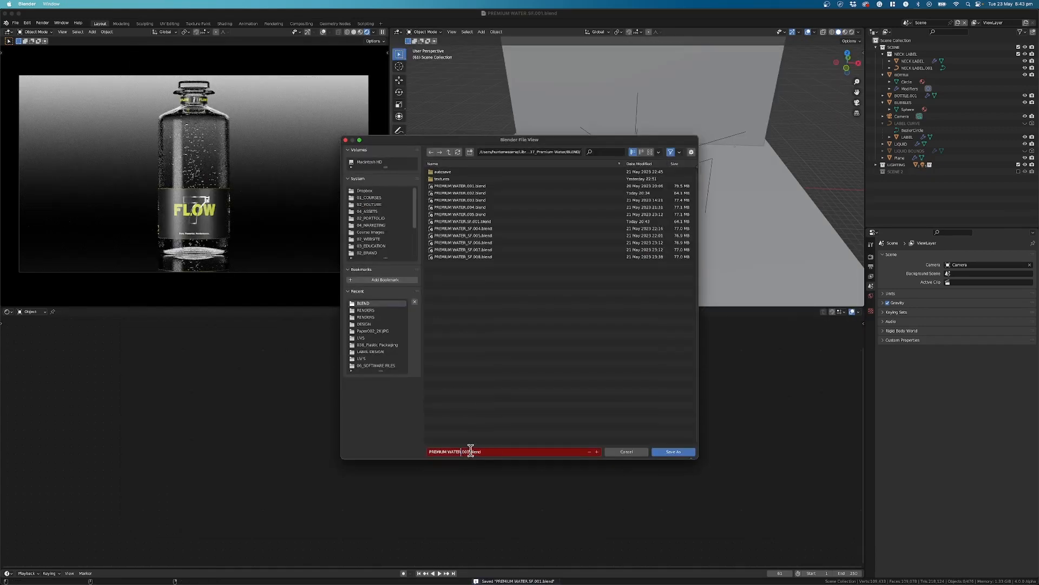
Save the project as PREMIUM WATER.003.blend and enlarge the 3D viewports above the node editor.
key(Return)
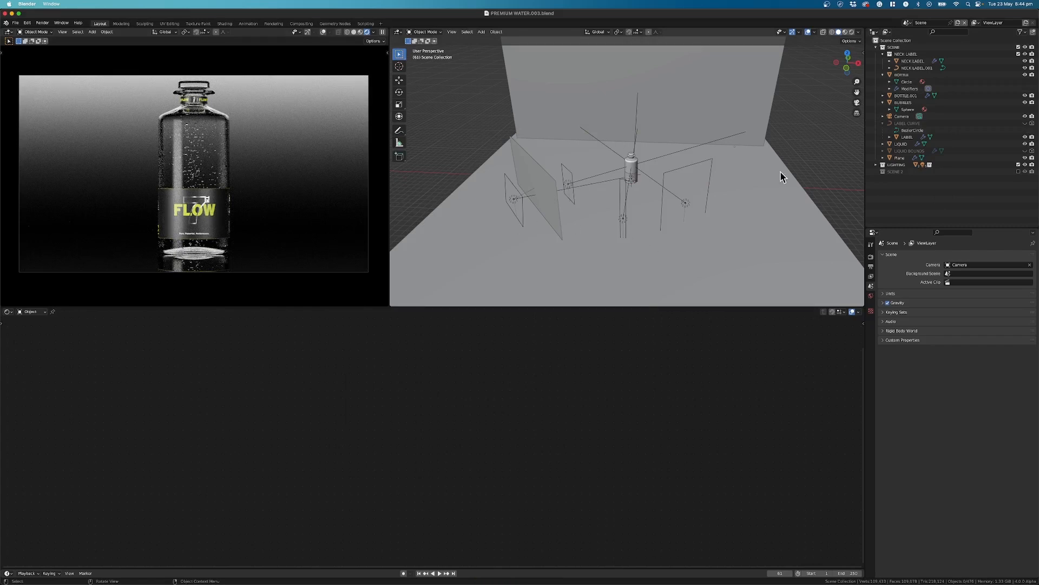
middle_drag(681, 208, 620, 194)
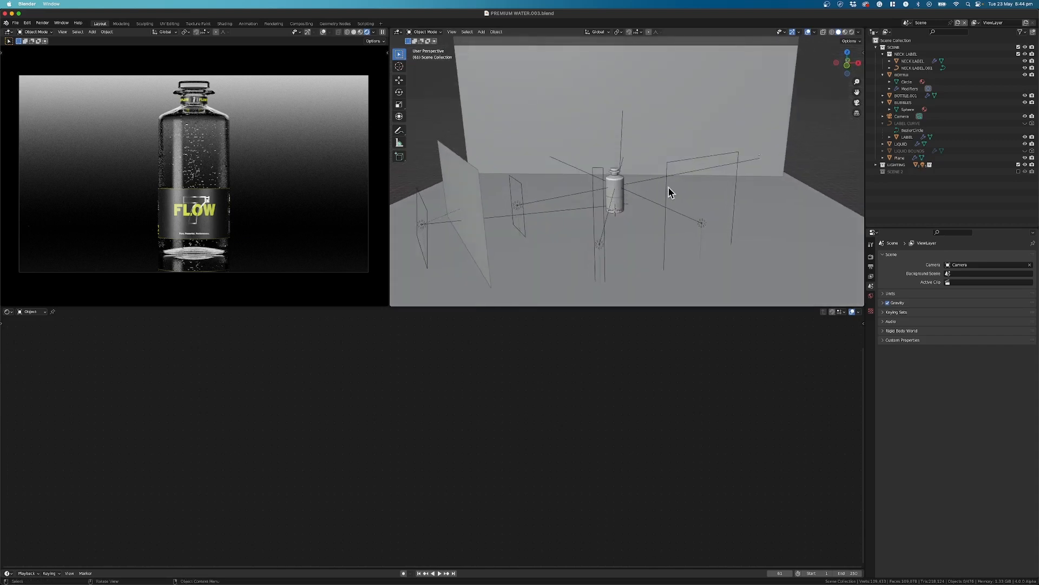
drag(425, 305, 425, 336)
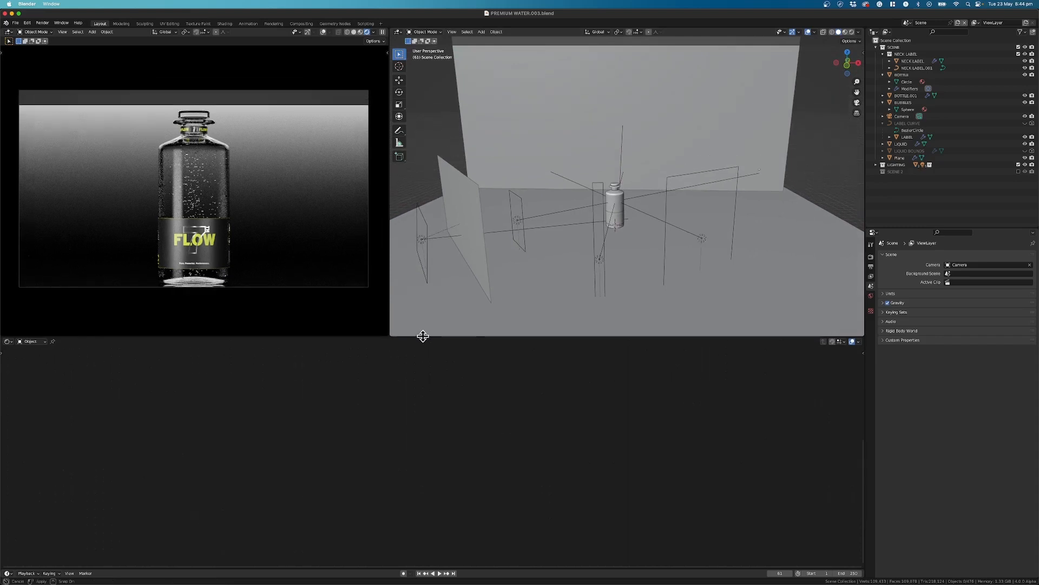
Exclude the existing LIGHTING collection from the view layer and add a new top-level collection named LIGHTING.
click(1018, 165)
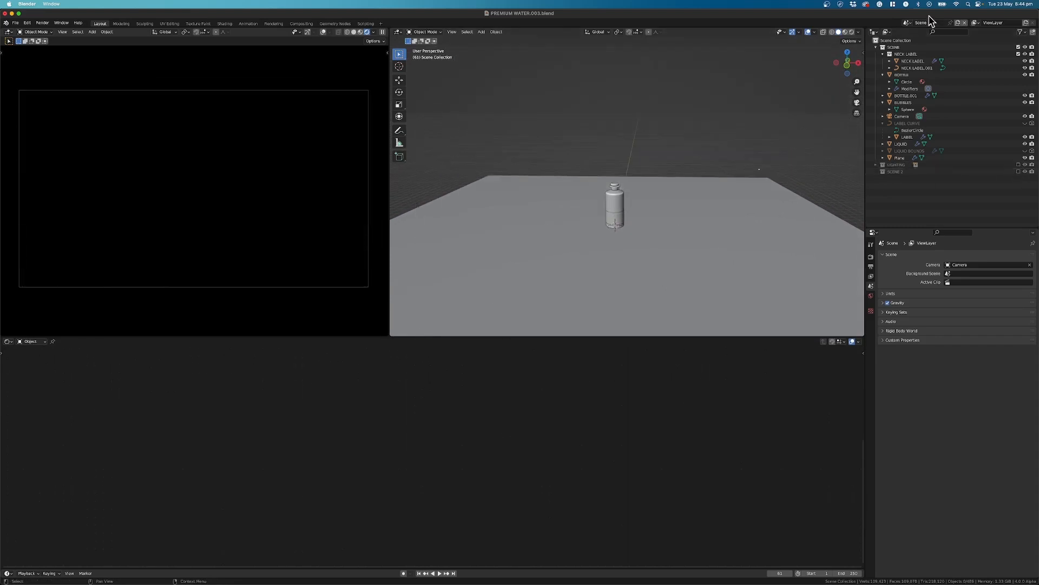
click(907, 43)
key(c)
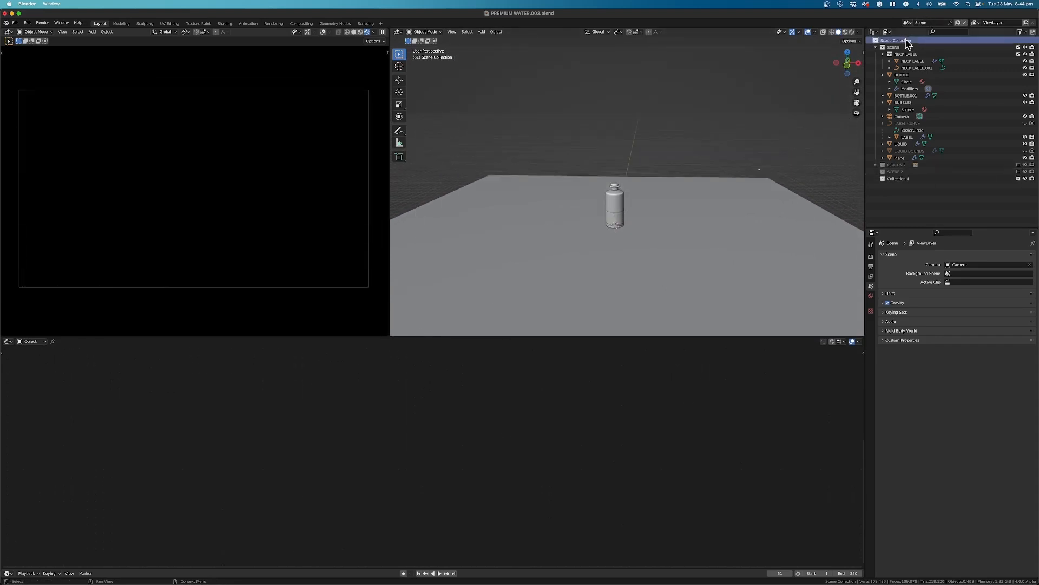
double_click(899, 179)
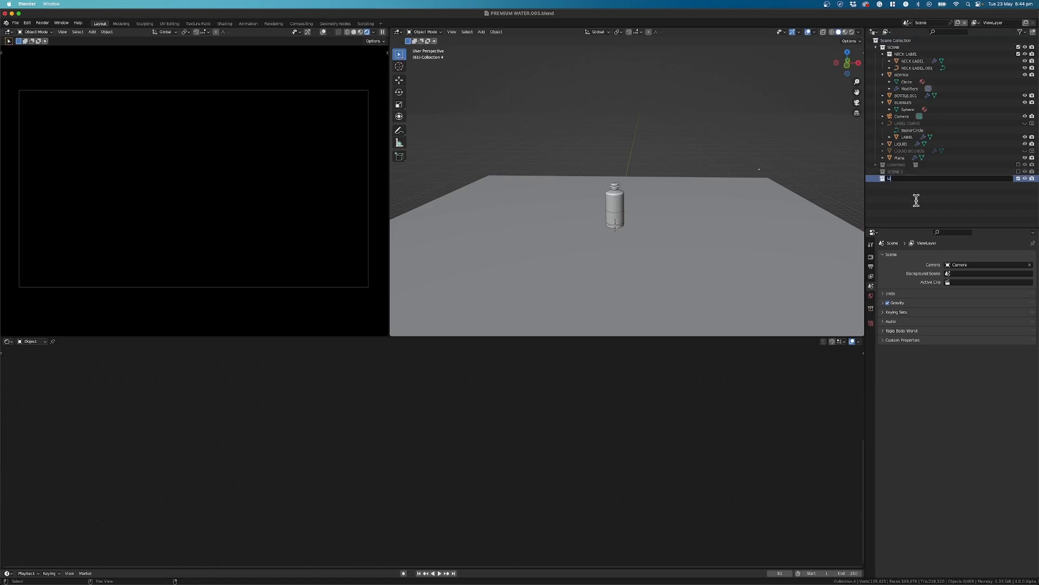
text(LIGHTING)
key(Return)
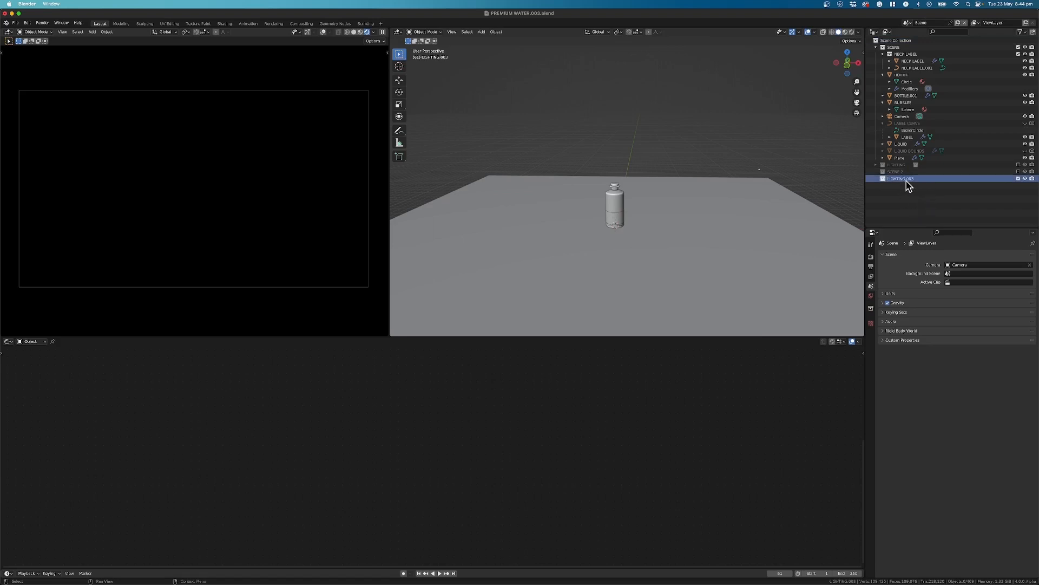
click(762, 154)
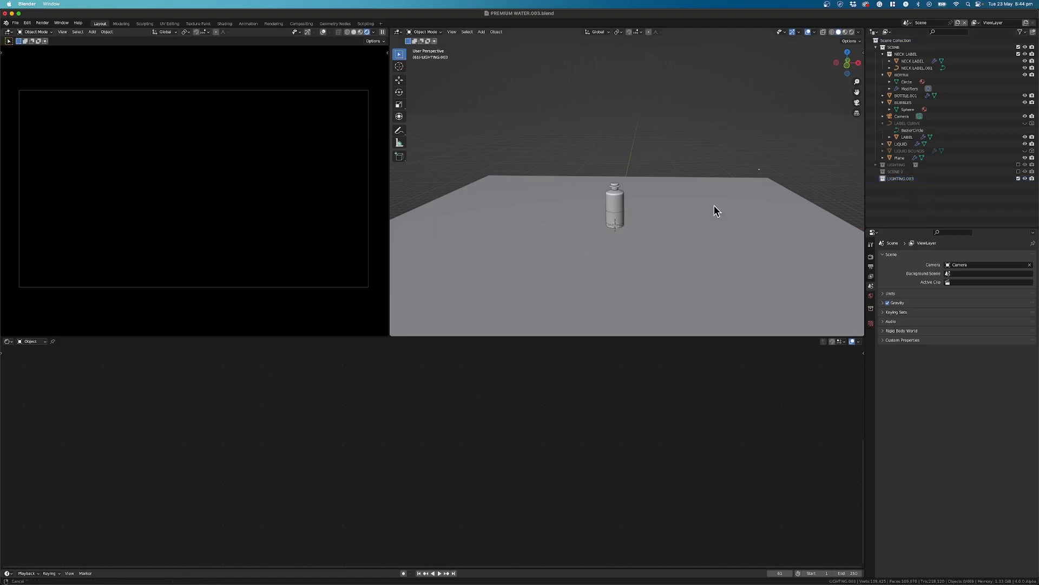
Examine the bottle up close, selecting its separate parts, including the BOTTLE and LIQUID objects.
middle_drag(714, 206, 718, 184)
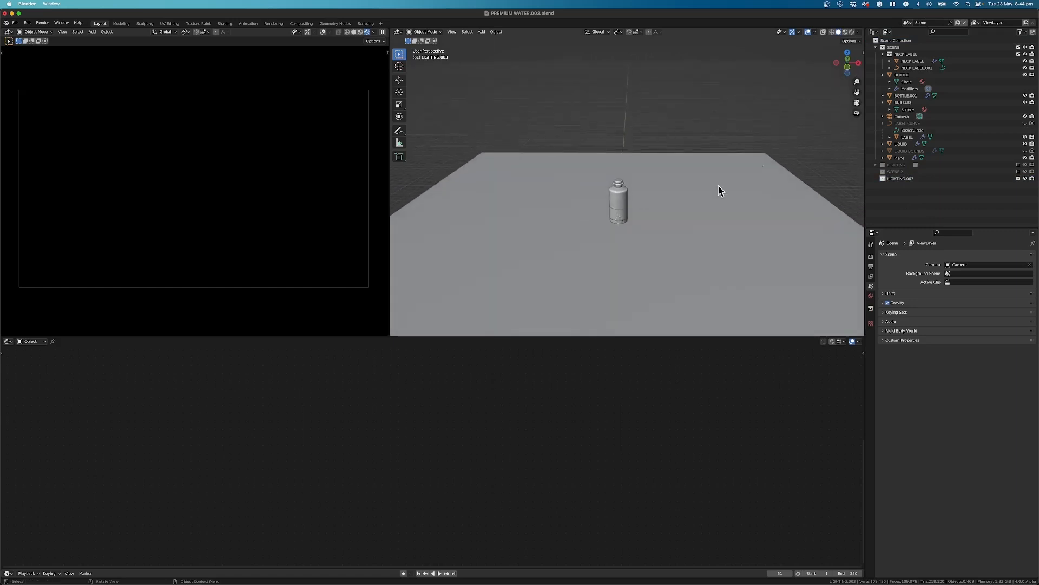
middle_drag(609, 216, 654, 193)
middle_drag(584, 209, 622, 169)
scroll(626, 230, up, 5)
click(620, 197)
click(619, 198)
scroll(628, 211, up, 4)
scroll(603, 190, down, 3)
shift+click(612, 201)
click(638, 215)
click(618, 157)
click(606, 210)
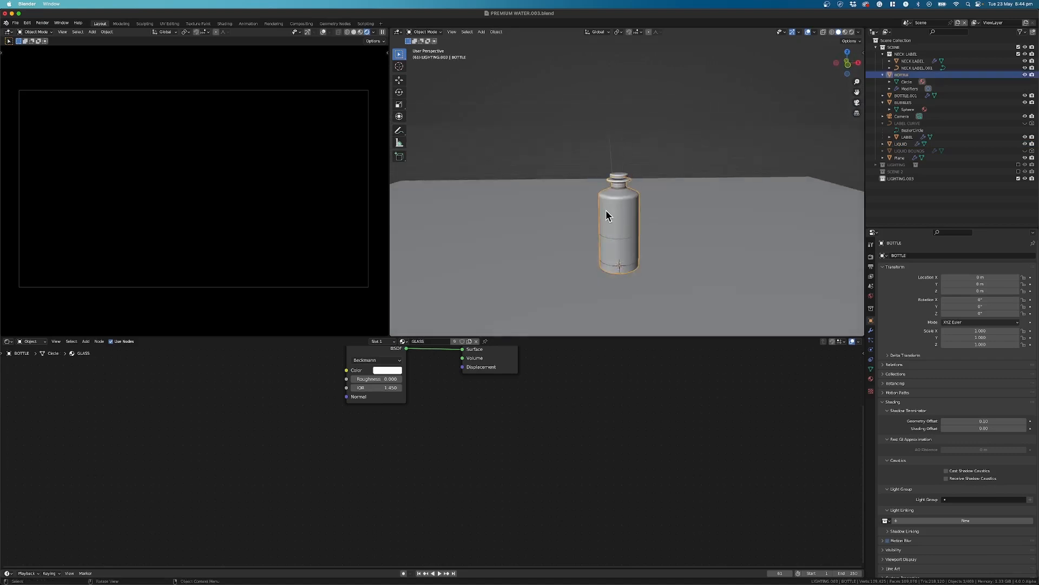
click(605, 211)
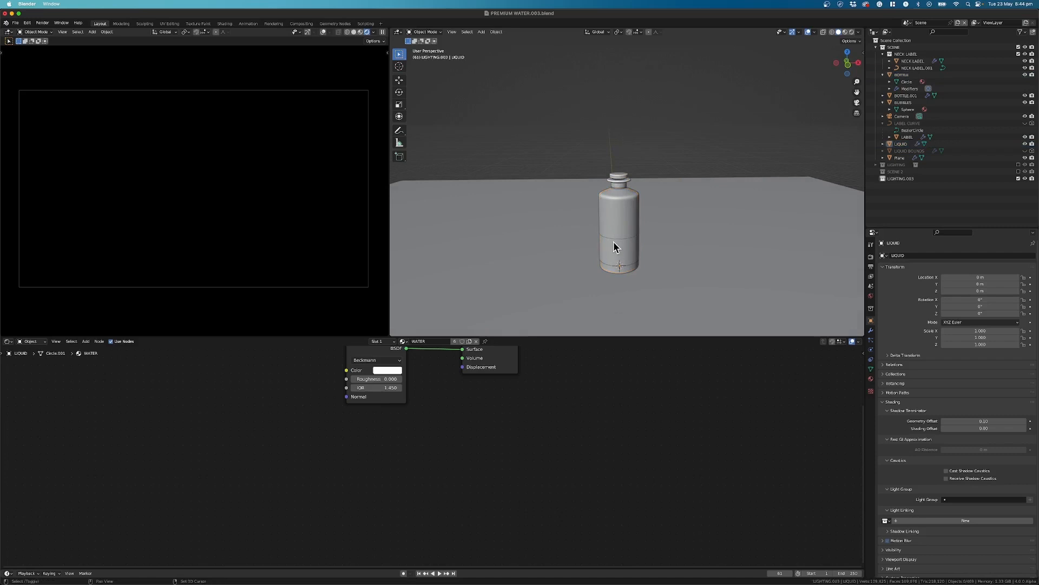
Add a mesh plane at the origin and rotate it 90° about the X axis so it stands upright.
shift+middle_drag(612, 251, 657, 213)
key(shift+a)
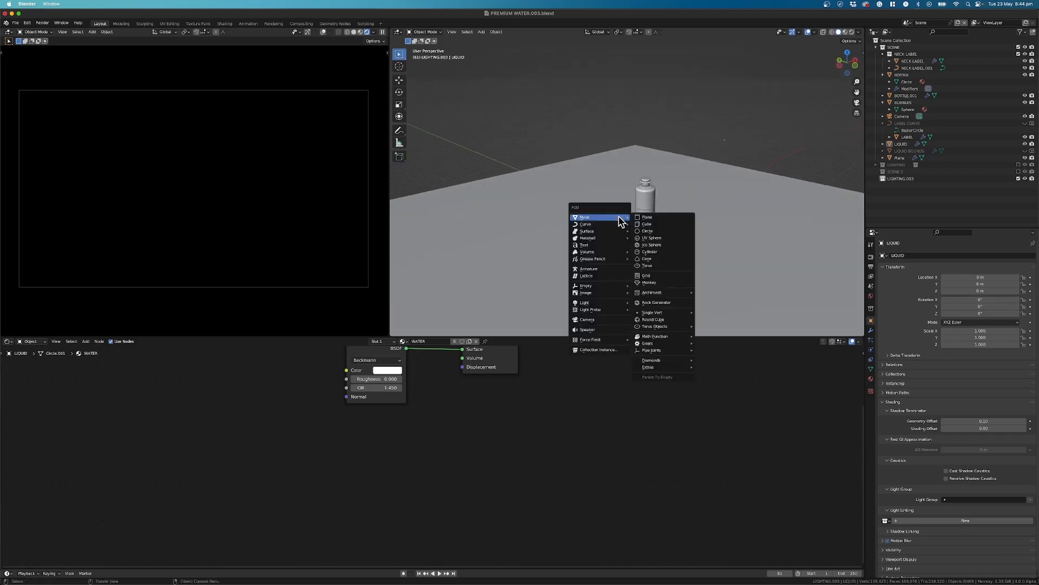
click(647, 217)
text(rx)
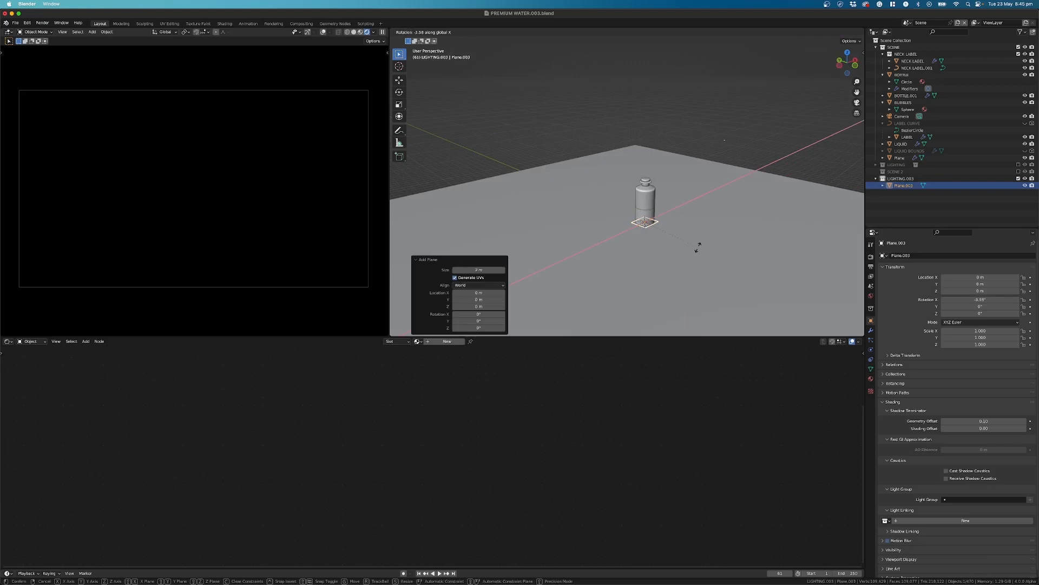
text(90)
key(Return)
Move the upright plane about 14 m behind the bottle along Y and scale it up to about 10.9.
key(g)
key(y)
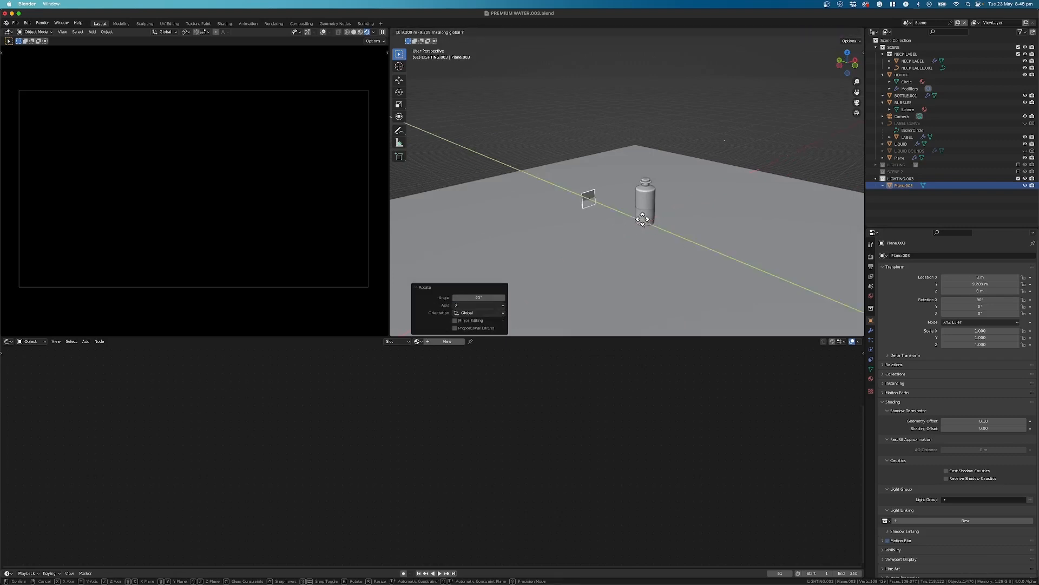
click(609, 203)
key(s)
click(785, 178)
middle_drag(647, 202, 691, 203)
key(s)
click(701, 176)
Raise the backdrop plane about 3.3 m along the Z axis.
key(g)
key(z)
click(700, 157)
middle_drag(598, 201, 632, 196)
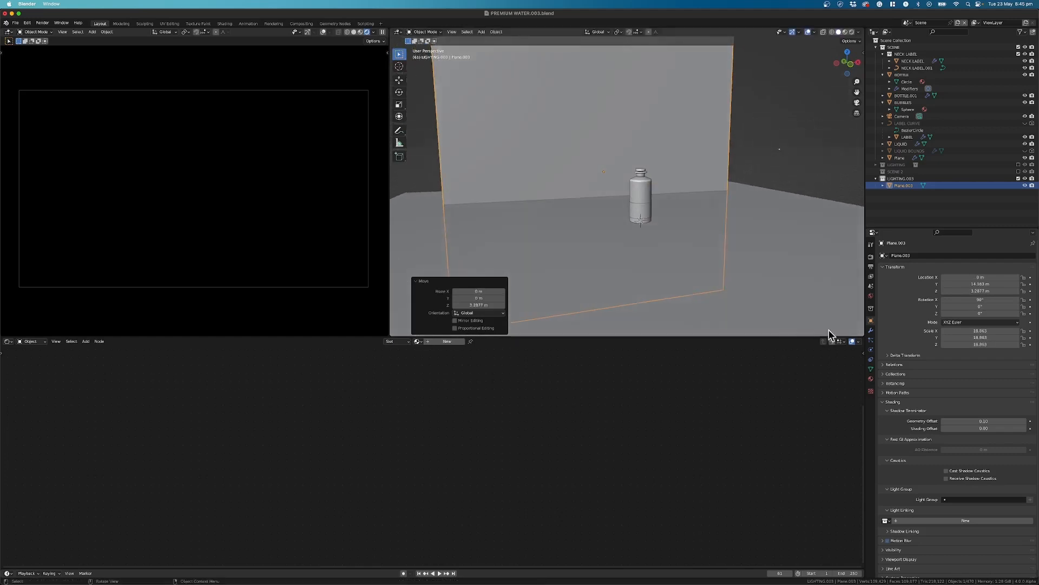
Open the world background settings and rescale the backdrop plane slightly.
click(871, 296)
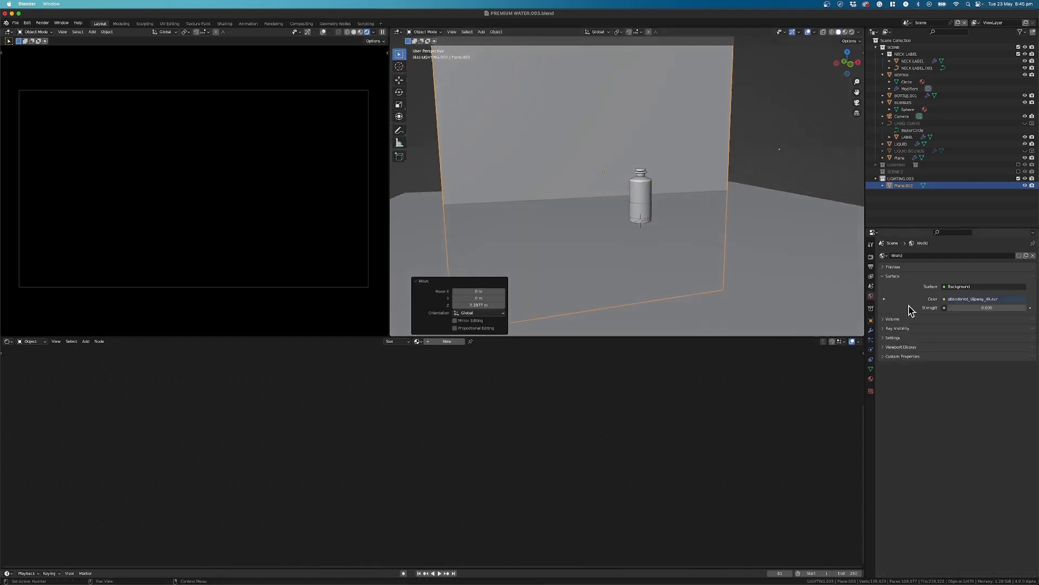
click(789, 112)
click(571, 130)
key(s)
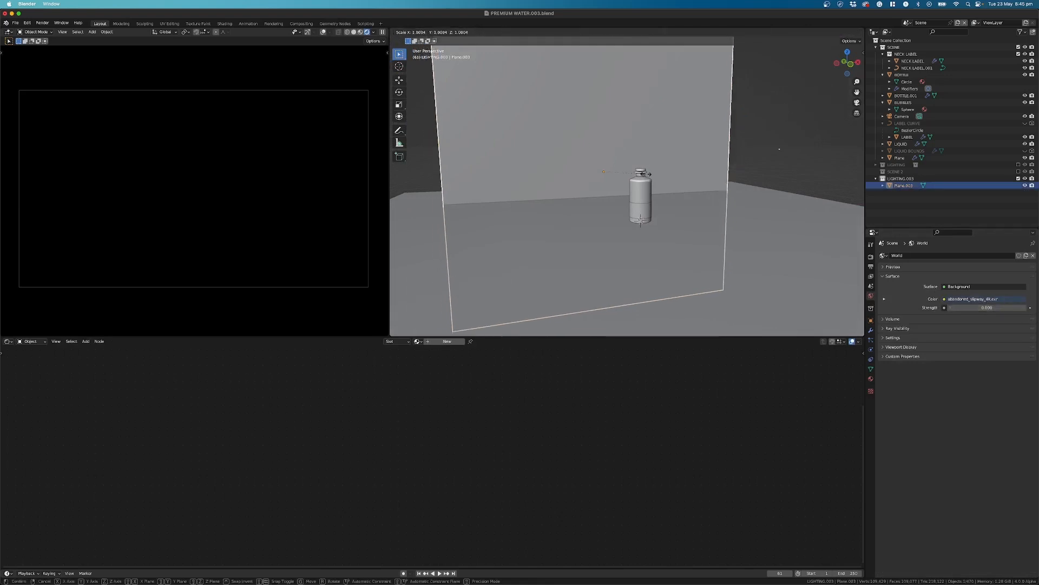
click(649, 174)
Select the floor plane and examine its REFLECTOR.001 shader settings, including base color, metallic, specular and roughness.
middle_drag(542, 160, 578, 209)
click(595, 248)
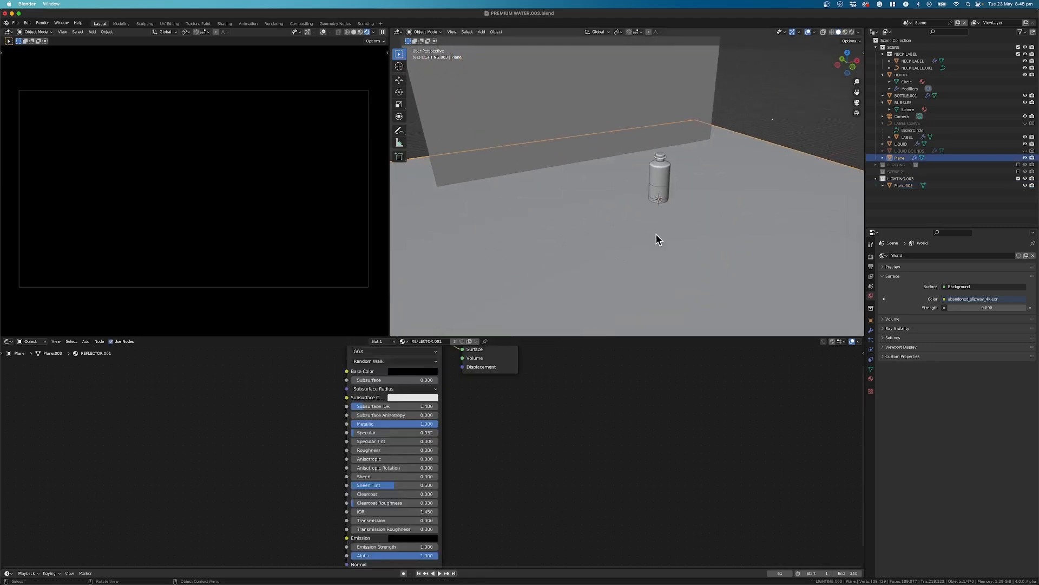
scroll(504, 411, up, 2)
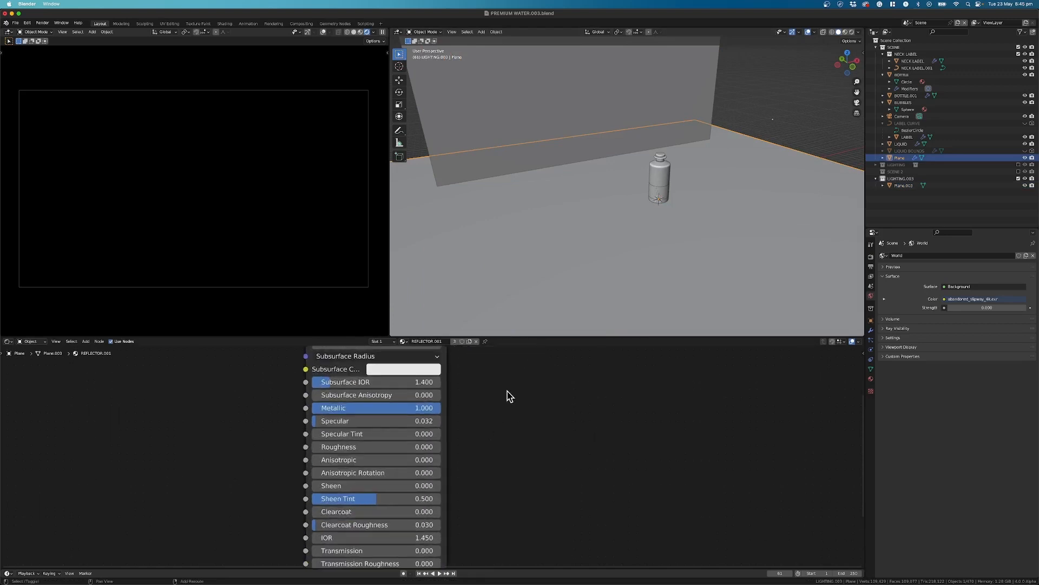
middle_drag(507, 395, 552, 439)
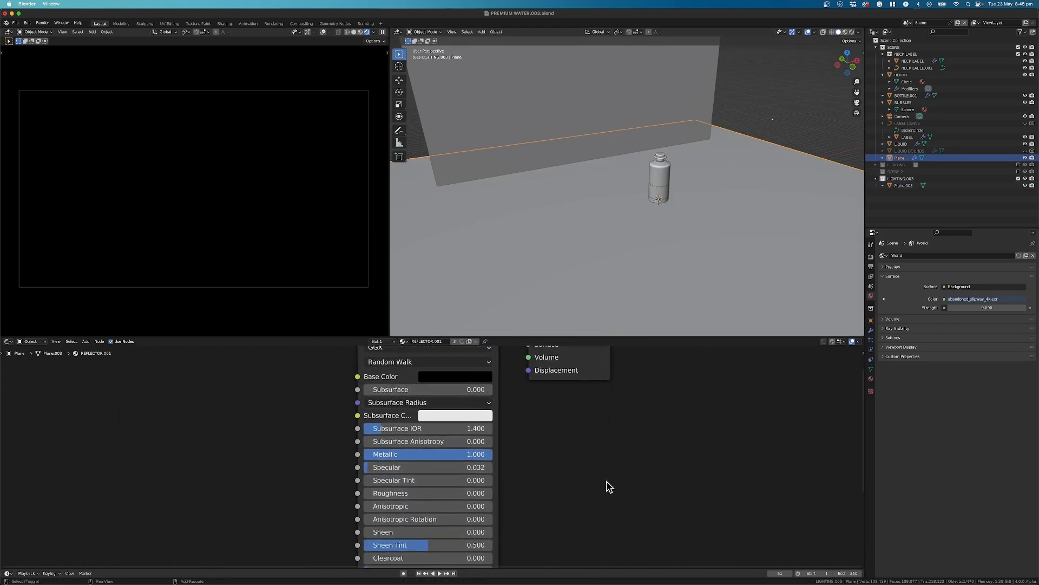
middle_drag(607, 486, 596, 504)
middle_drag(636, 264, 636, 241)
scroll(577, 178, down, 2)
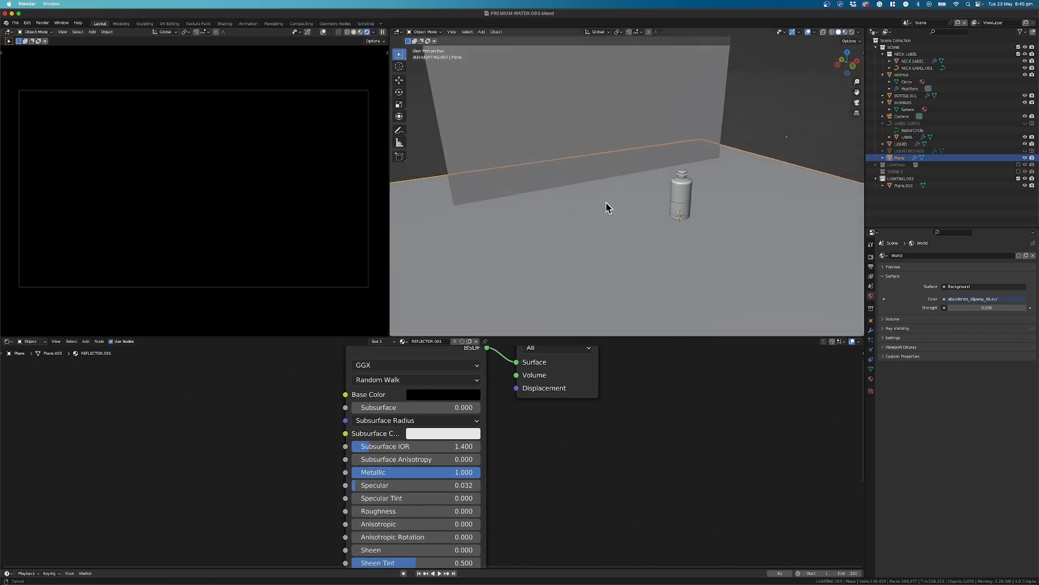
Rename the upright backdrop plane to BG.
scroll(581, 190, down, 5)
click(680, 156)
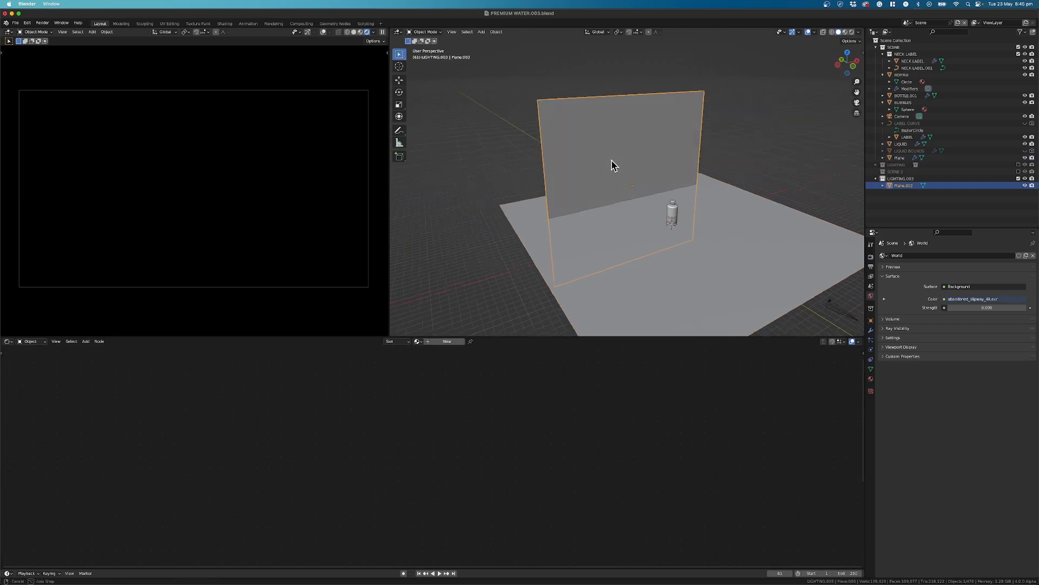
middle_drag(612, 162, 639, 162)
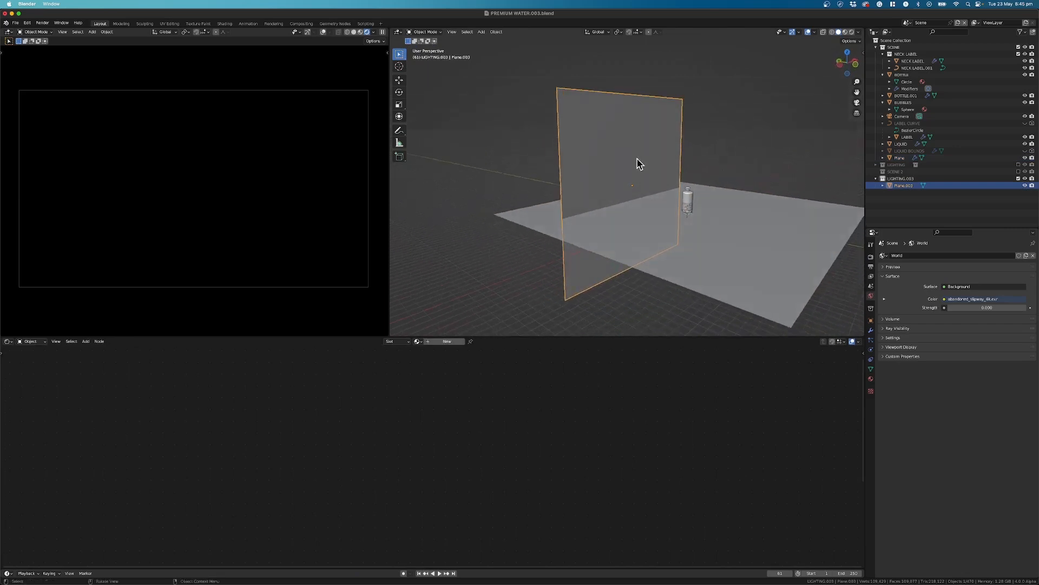
double_click(902, 186)
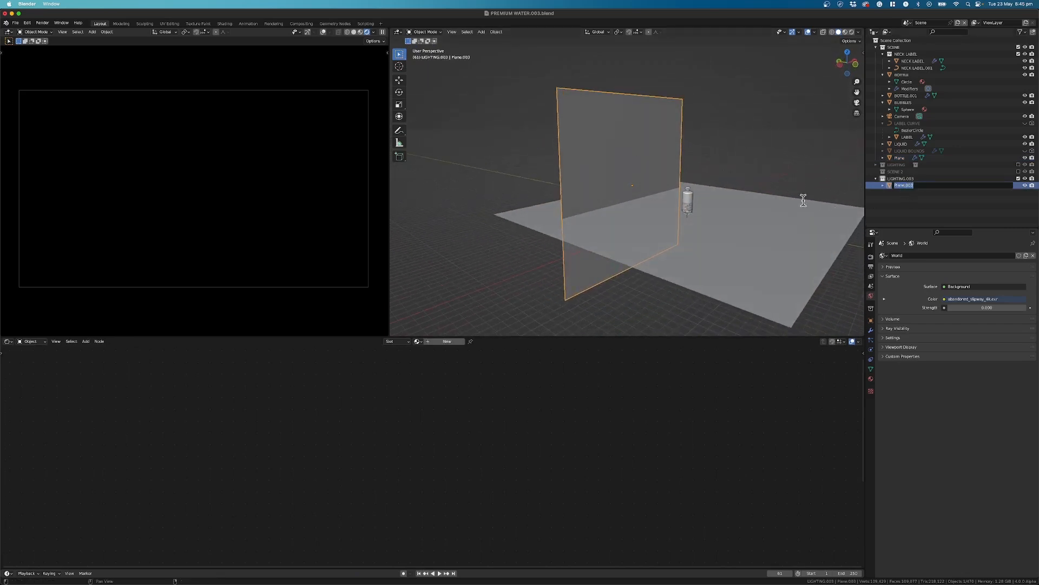
key(Return)
Add an area light to the scene and raise it about 2.5 m along the Z axis.
middle_drag(652, 206, 621, 213)
key(shift+a)
mouse_move(725, 267)
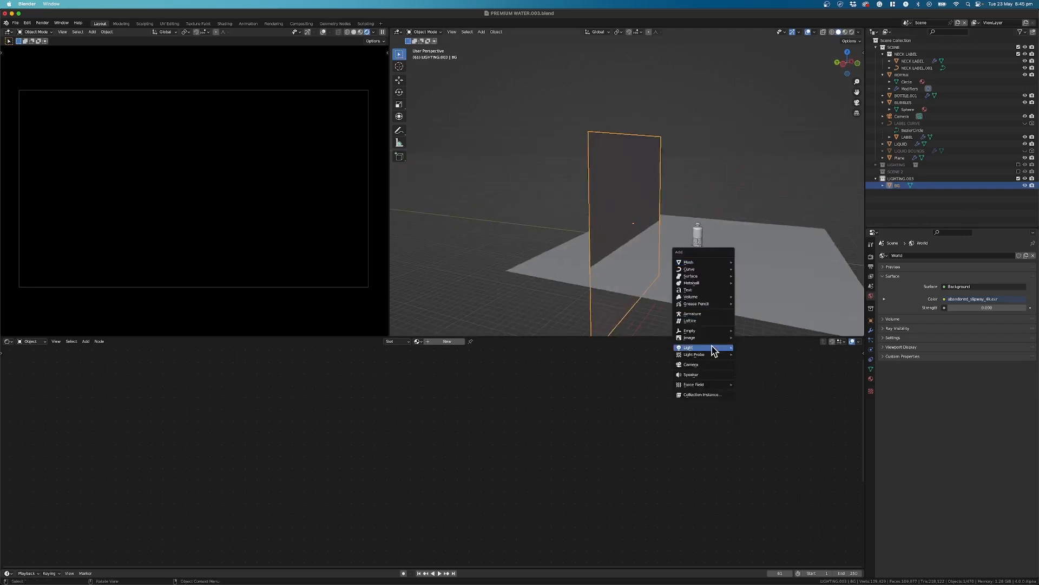
mouse_move(720, 347)
click(752, 366)
key(g)
key(z)
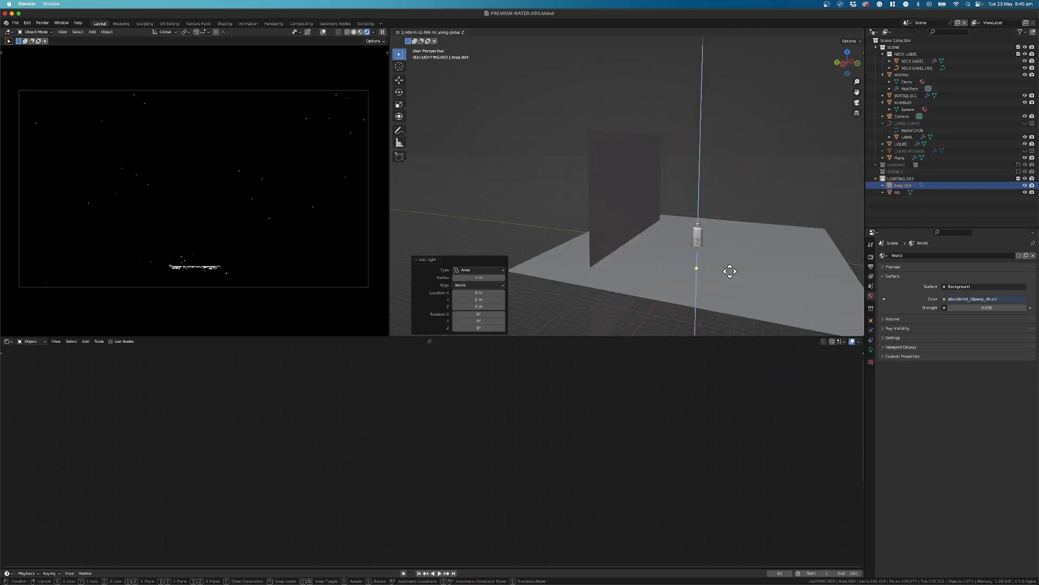
click(741, 277)
Move the new area light along the Y axis to behind the BG backdrop plane.
key(g)
key(x)
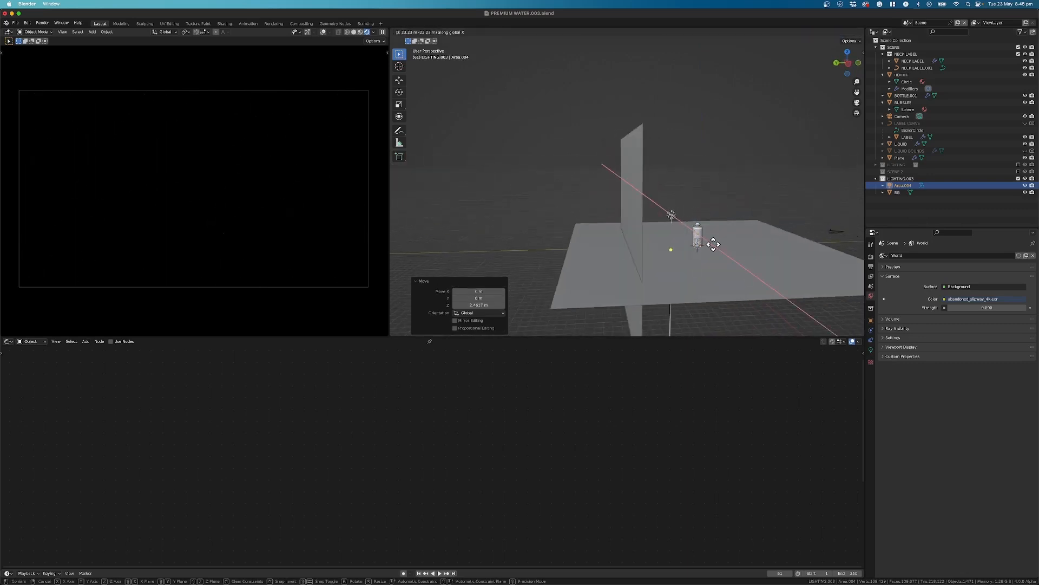
key(y)
click(680, 249)
Tilt the area light around the X axis and raise it about 12.75 m along Z.
key(r)
key(x)
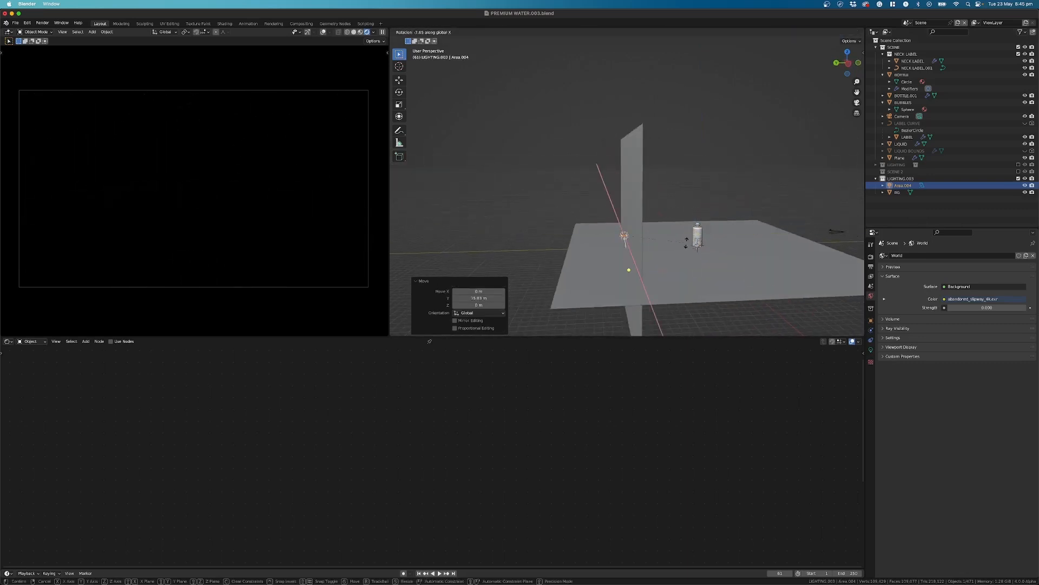
click(697, 196)
key(g)
key(z)
click(682, 144)
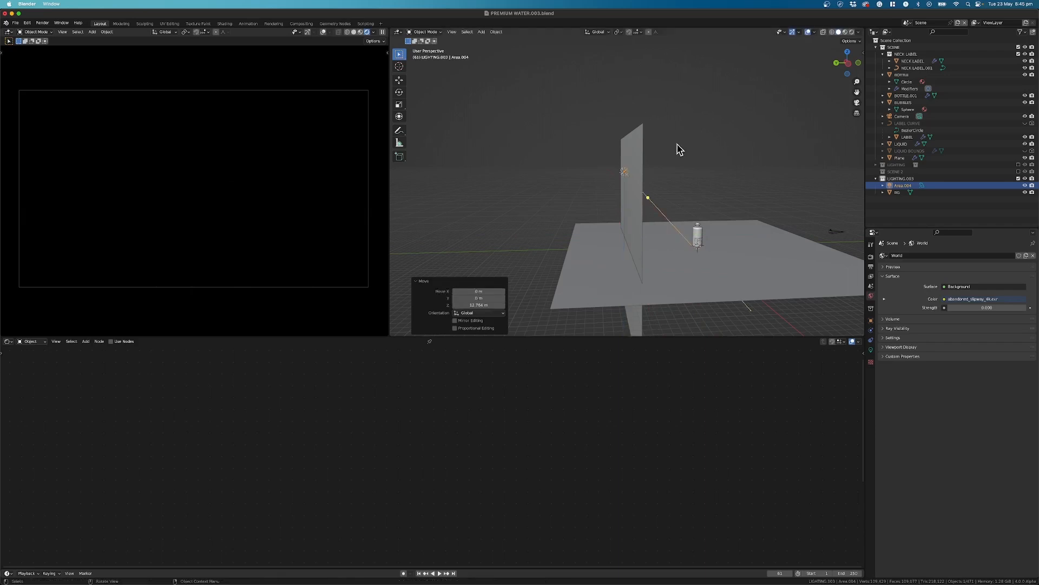
Stretch the area light along the X axis into a wide strip behind the backdrop.
middle_drag(677, 148, 598, 214)
scroll(599, 214, up, 3)
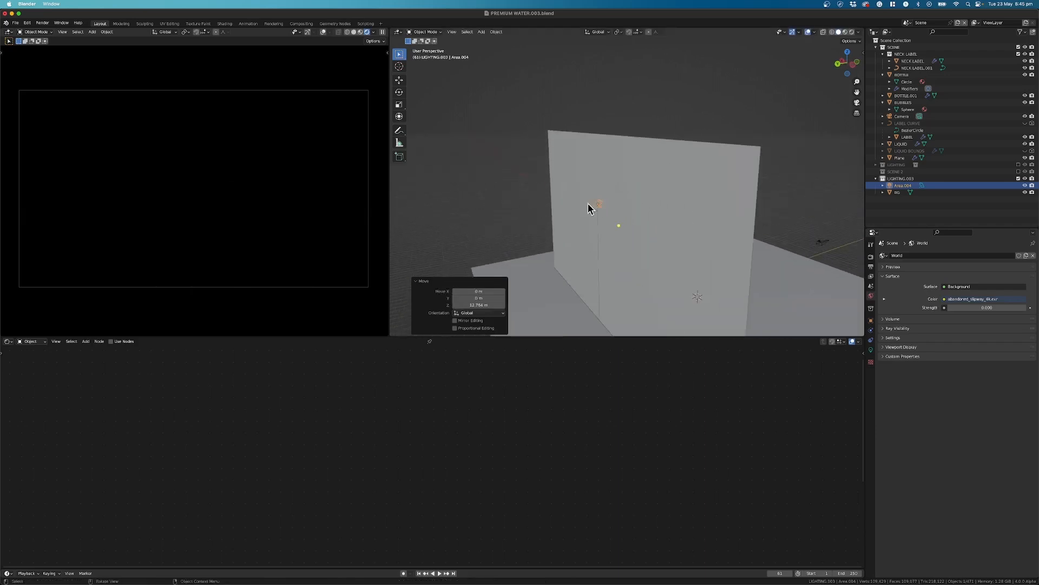
key(s)
key(x)
key(Escape)
key(s)
key(x)
click(660, 220)
Enlarge the area light along its local Y axis to make the strip taller.
key(r)
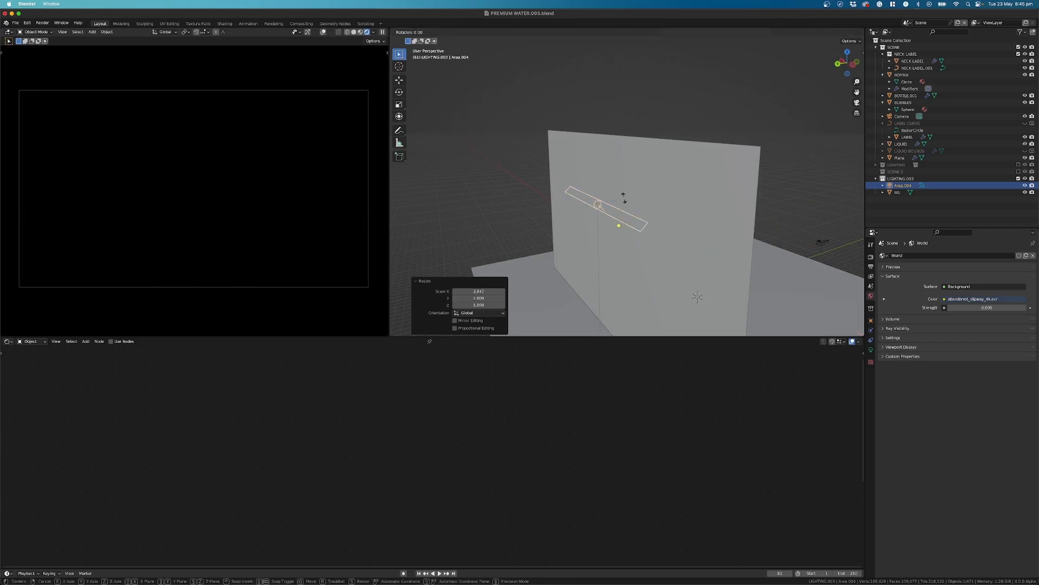
key(s)
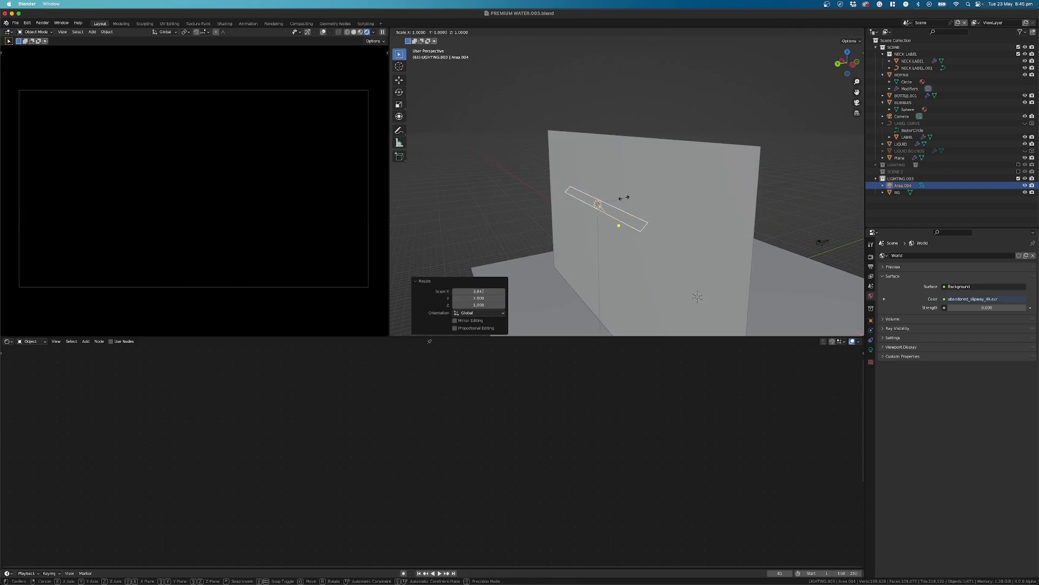
key(y)
key(y)
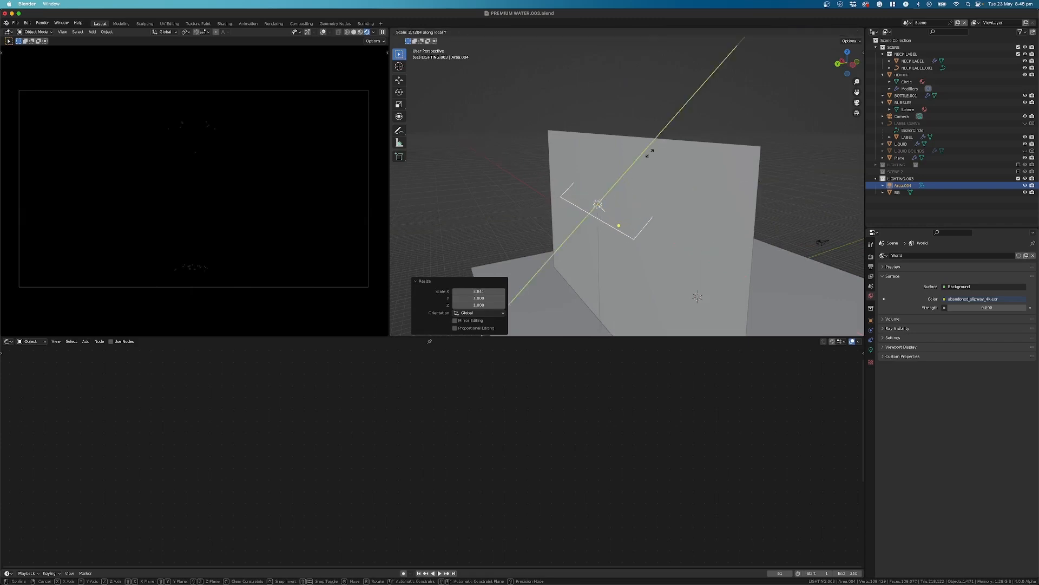
click(649, 168)
Adjust the area light's tilt around the X axis and lower it about 0.8 m along Z.
key(r)
key(z)
key(x)
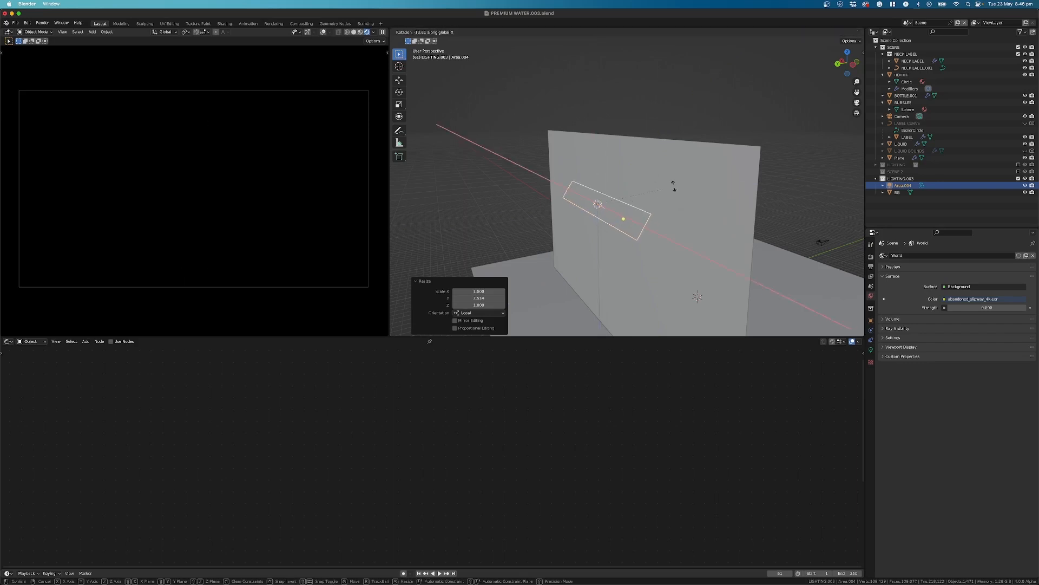
click(670, 169)
key(g)
key(z)
click(704, 210)
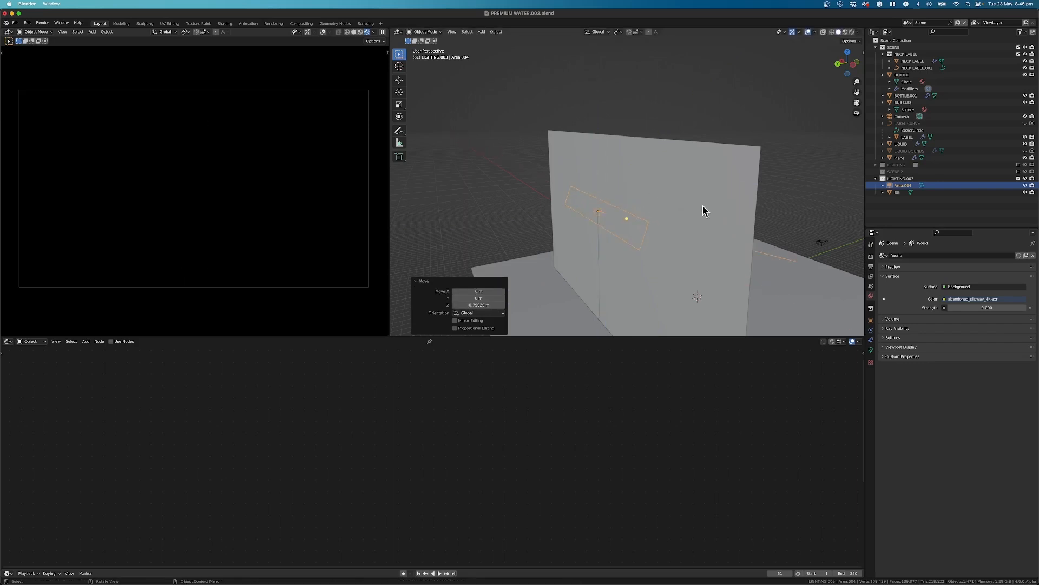
Set the area light's power to 150 W and its beam spread to 90°.
click(870, 350)
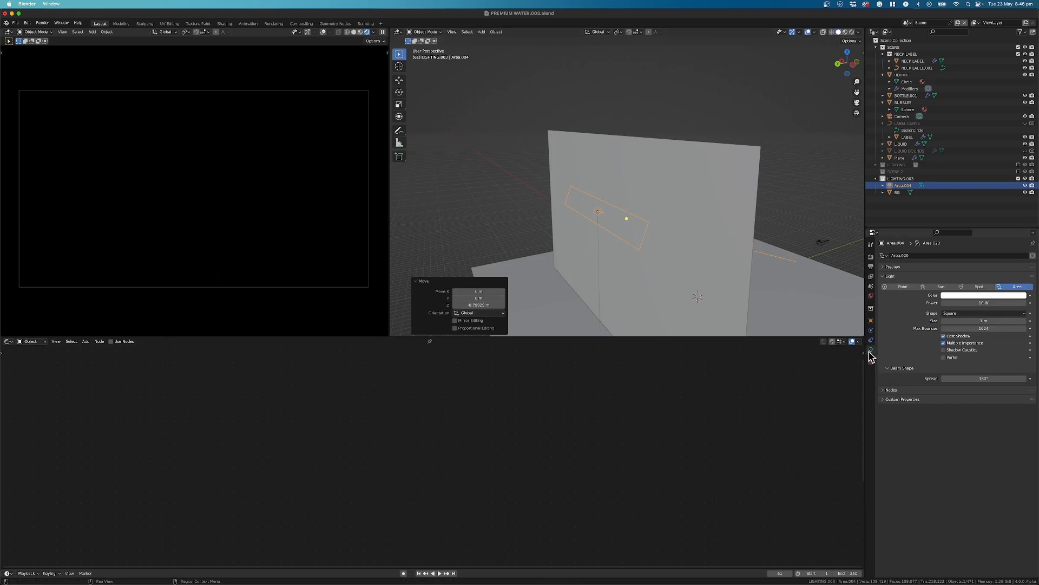
click(979, 302)
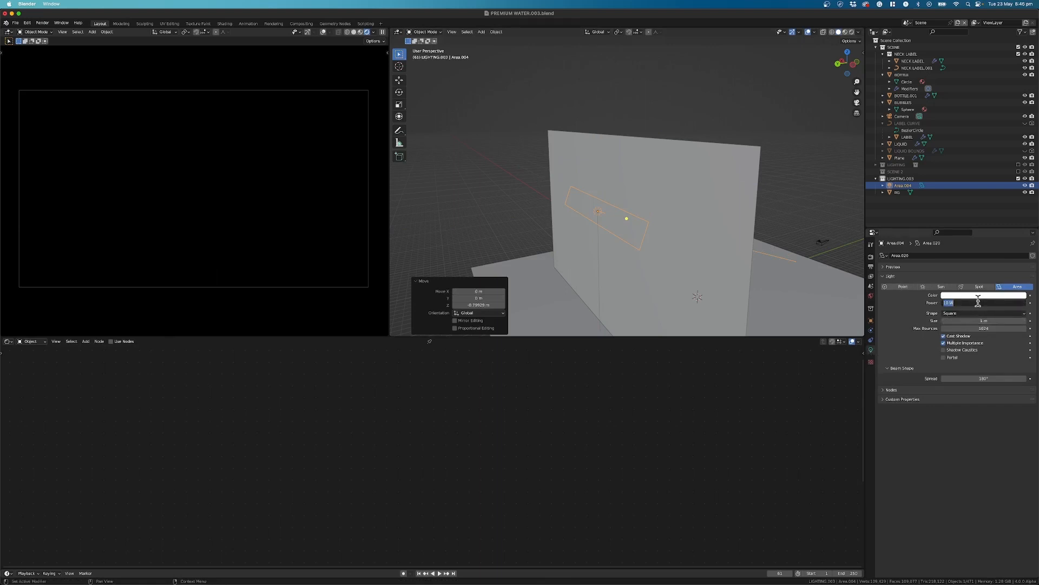
text(150)
key(Return)
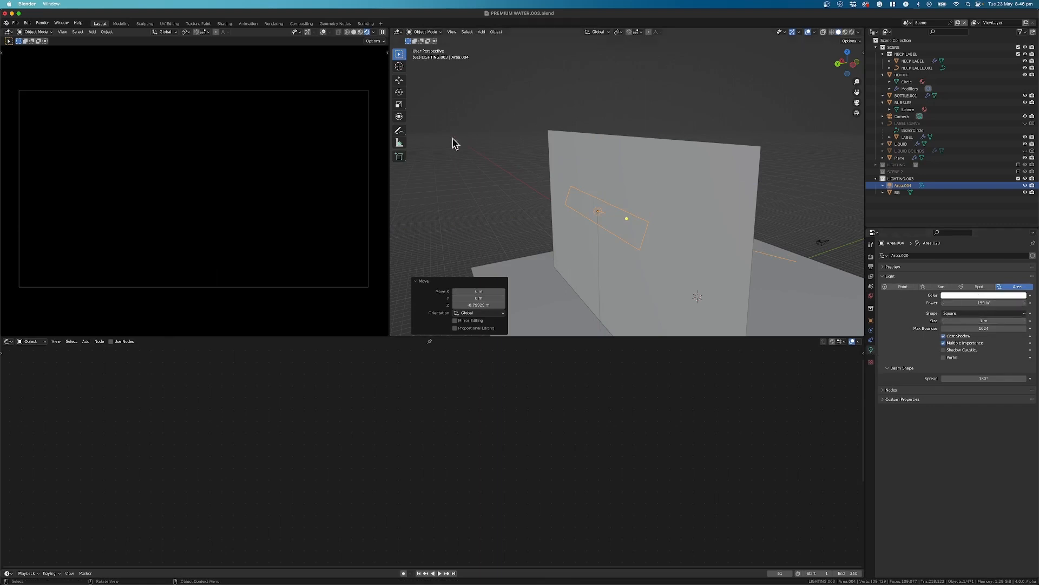
click(986, 379)
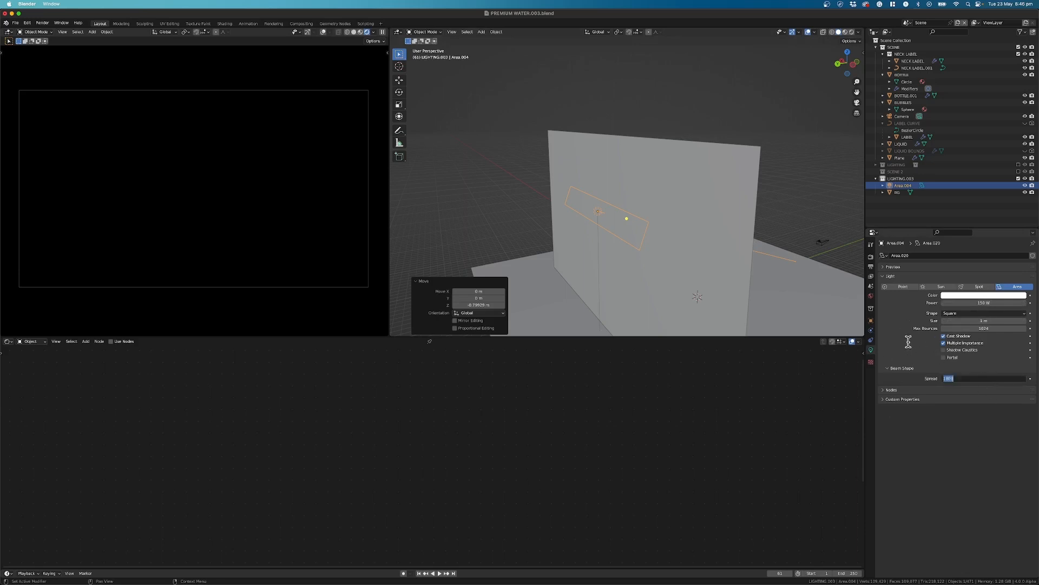
key(Return)
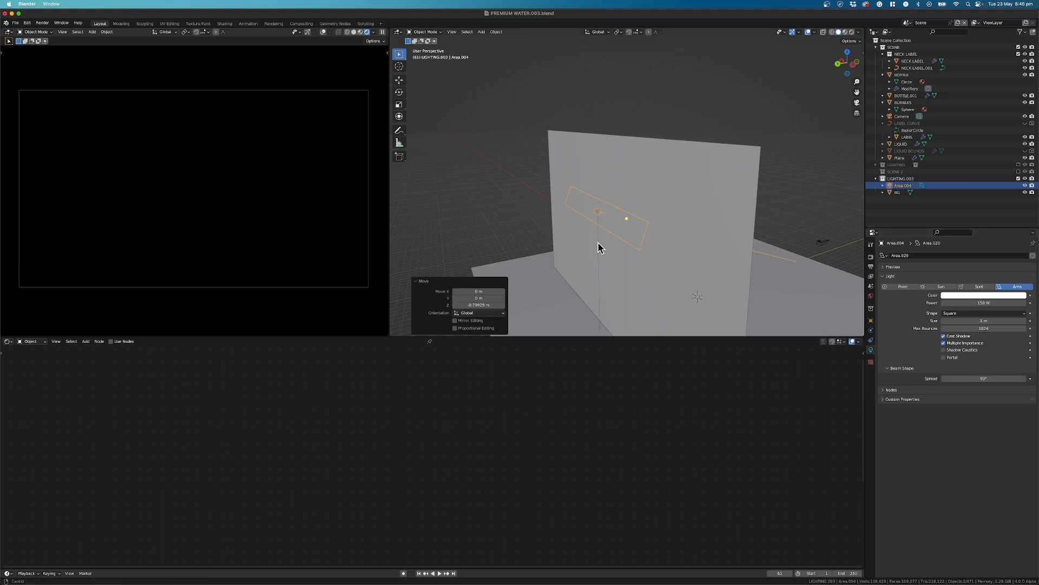
Select the BG backdrop plane and assign the existing DIFFUSE material to it.
middle_drag(598, 243, 562, 168)
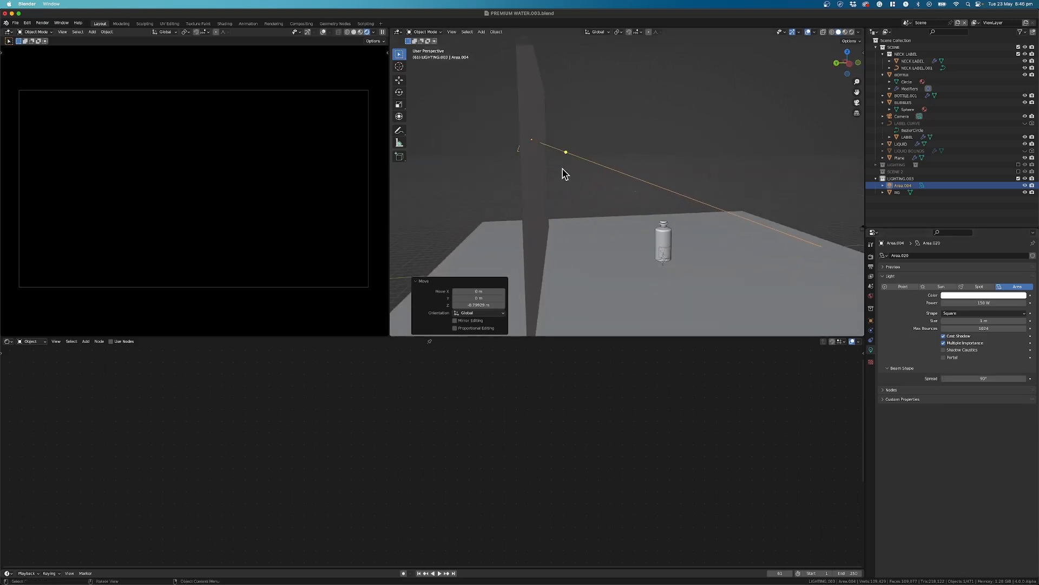
click(520, 173)
click(526, 175)
middle_drag(606, 225, 627, 156)
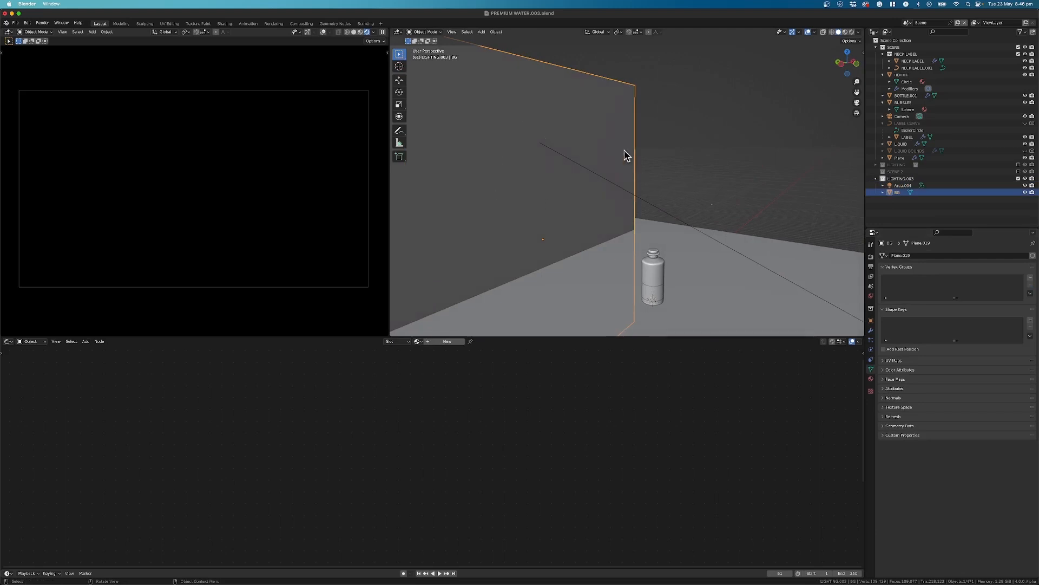
click(418, 341)
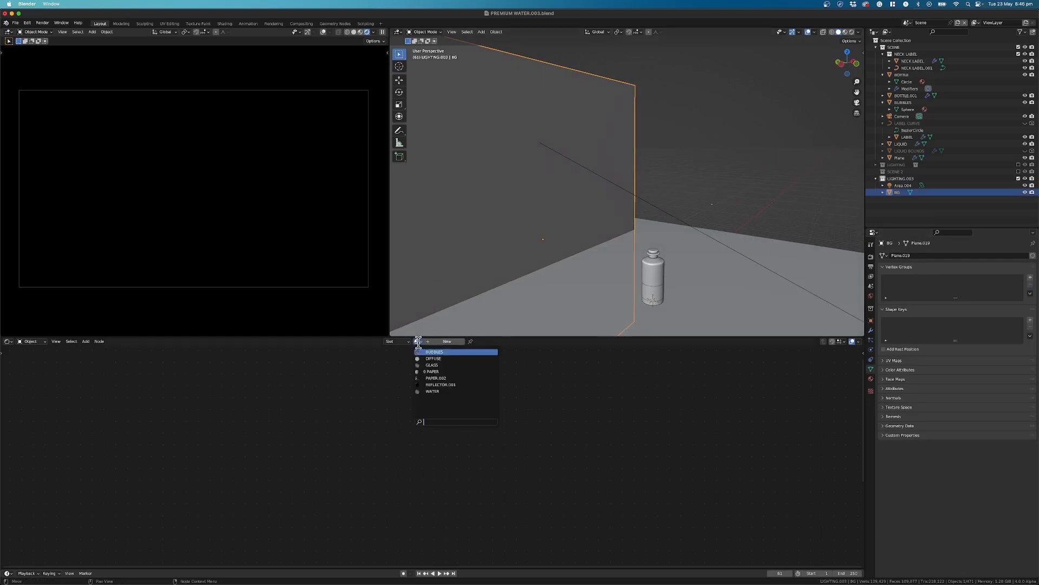
click(418, 342)
click(433, 359)
Reposition the Translucent BSDF and Material Output nodes in the DIFFUSE material's node graph.
shift+middle_drag(478, 425, 493, 488)
scroll(434, 421, up, 2)
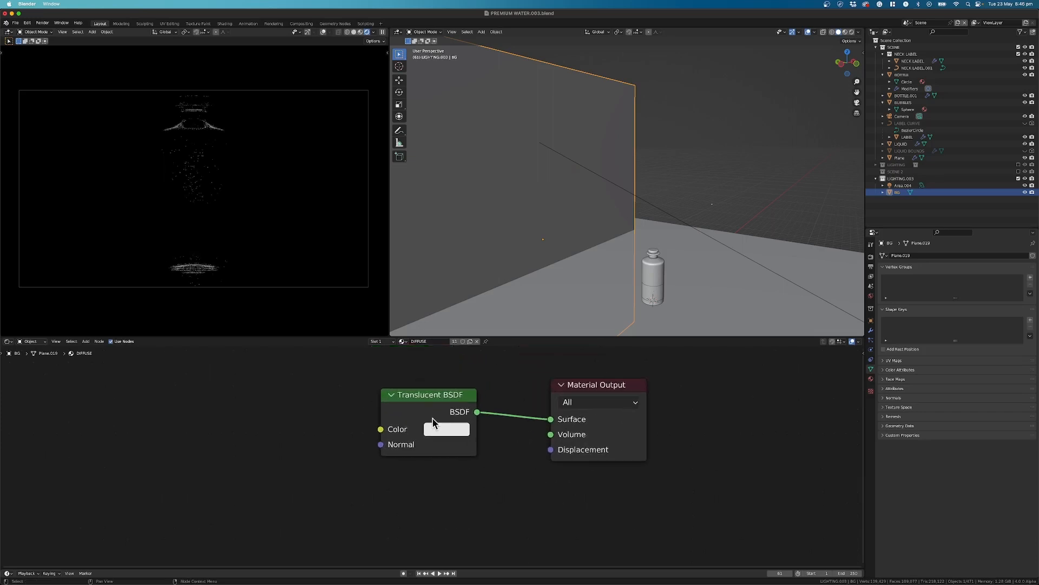
shift+middle_drag(431, 421, 364, 453)
scroll(360, 450, up, 2)
drag(325, 435, 298, 419)
drag(558, 418, 552, 407)
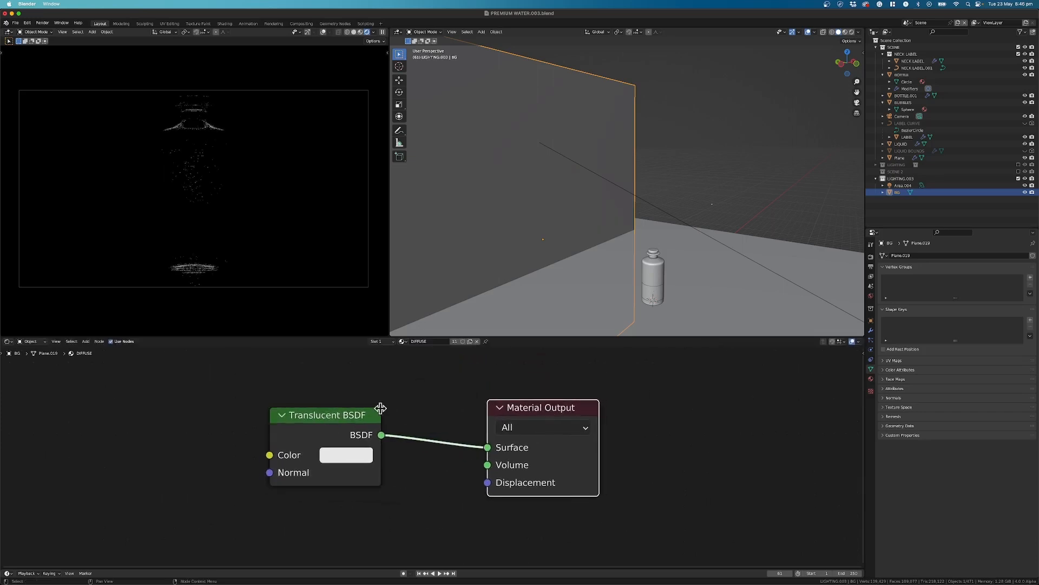
drag(346, 415, 355, 415)
Select the area light behind the backdrop and lower it along Z to just above the floor plane.
middle_drag(492, 317, 531, 195)
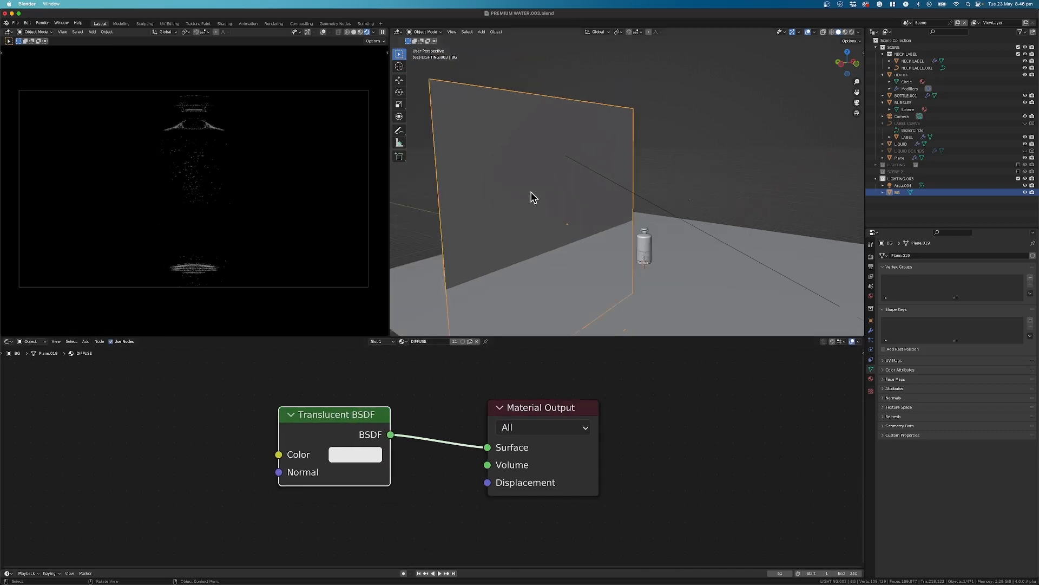
scroll(615, 213, down, 4)
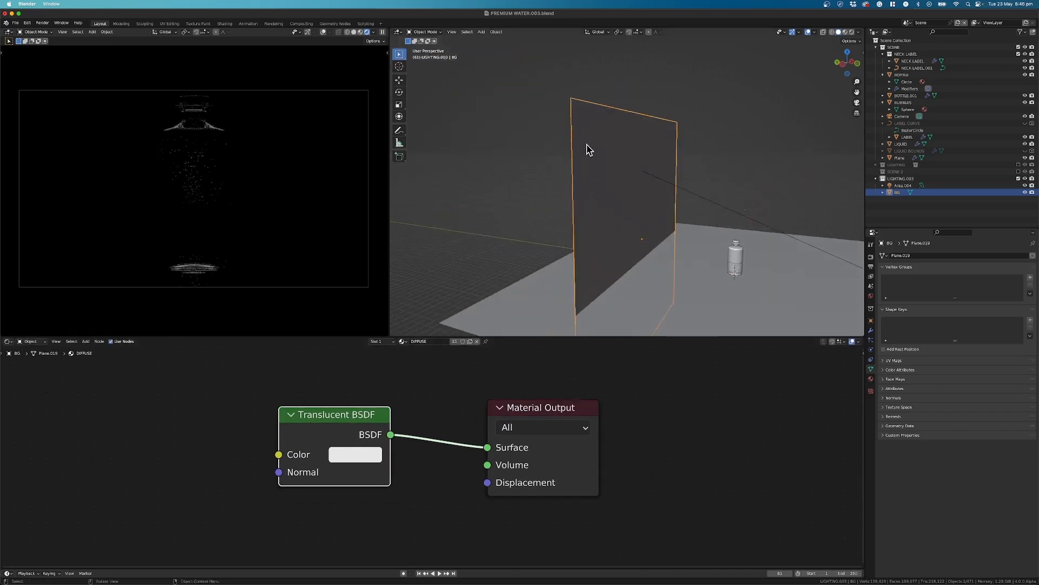
middle_drag(589, 150, 638, 165)
click(637, 168)
key(g)
key(z)
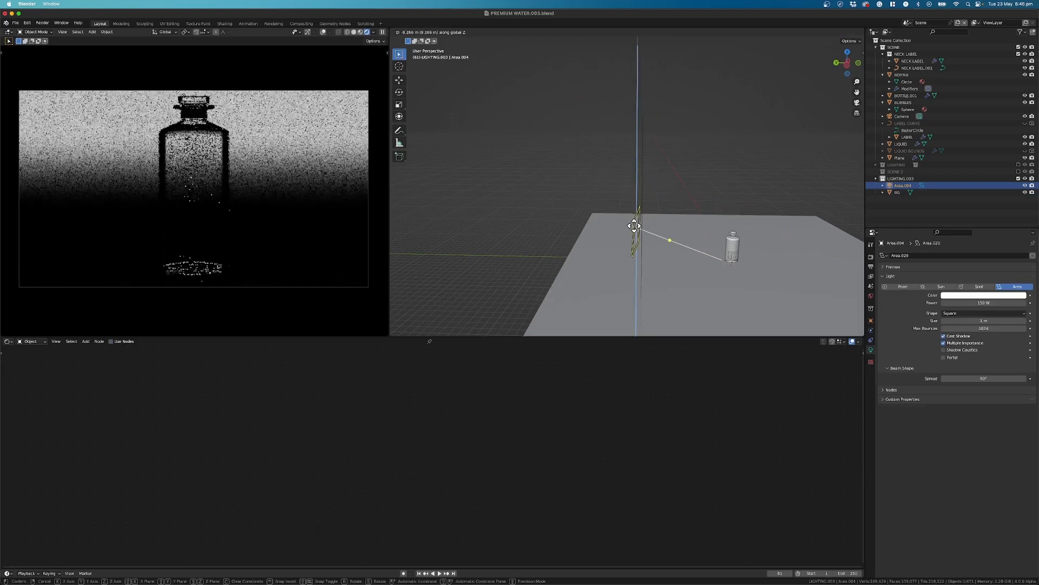
click(635, 225)
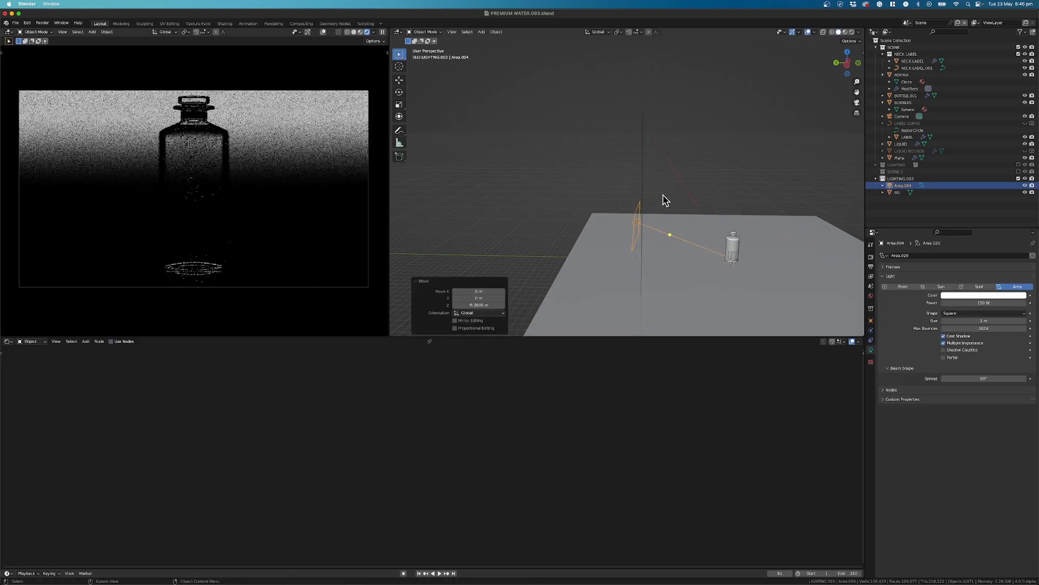
Rotate the area light about 13° around the X axis and set its power to 250 W.
key(r)
key(x)
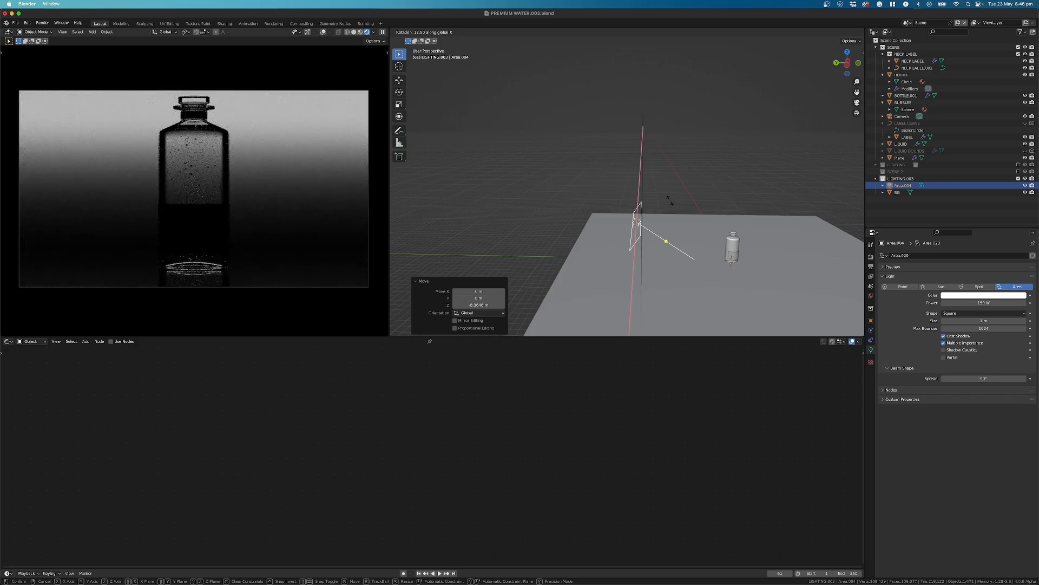
click(670, 201)
click(1000, 304)
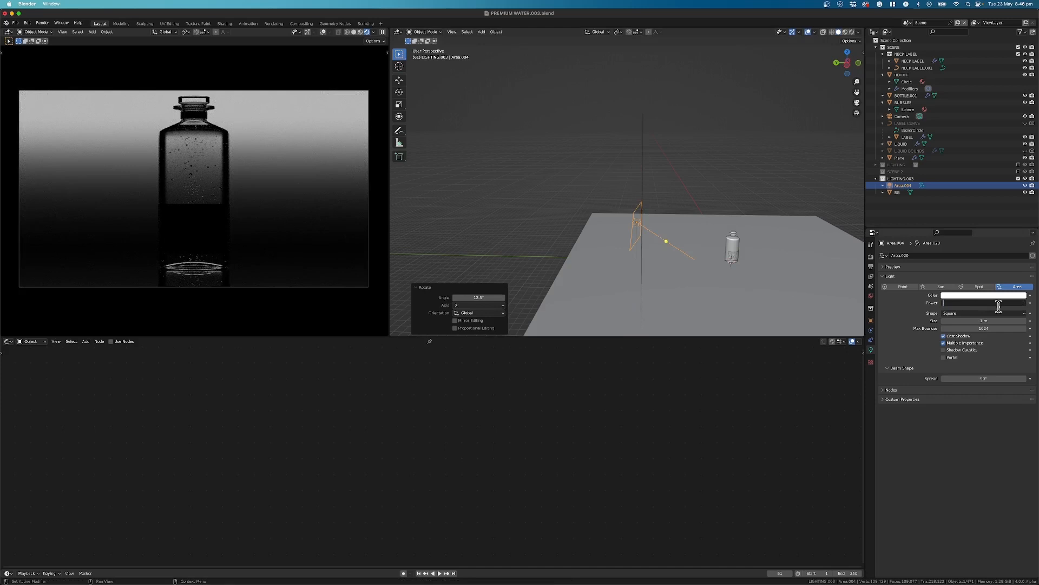
key(Return)
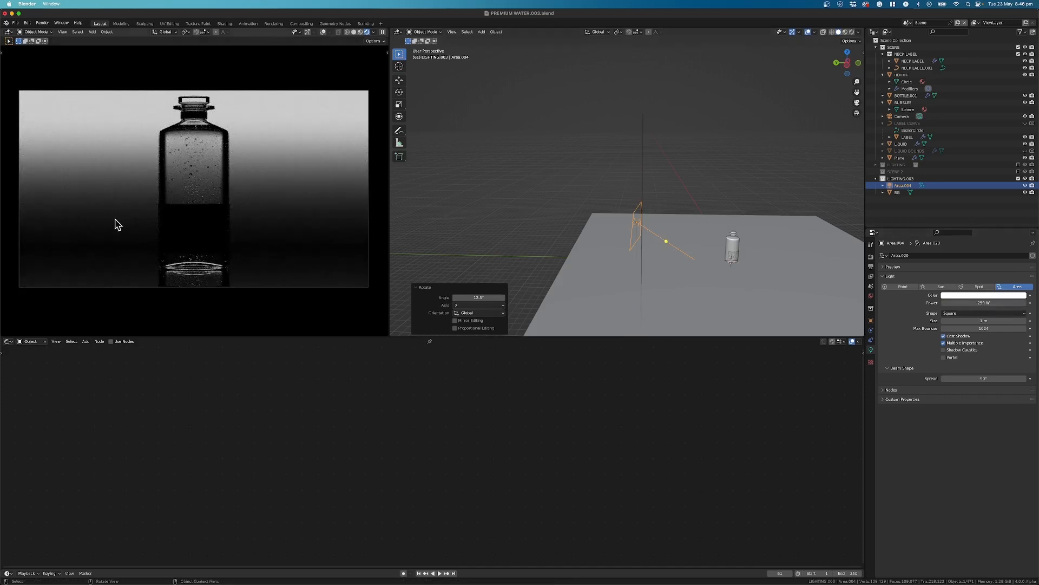
Toggle the area light and BG plane off and back on to examine their effect on the render.
middle_drag(566, 255, 652, 235)
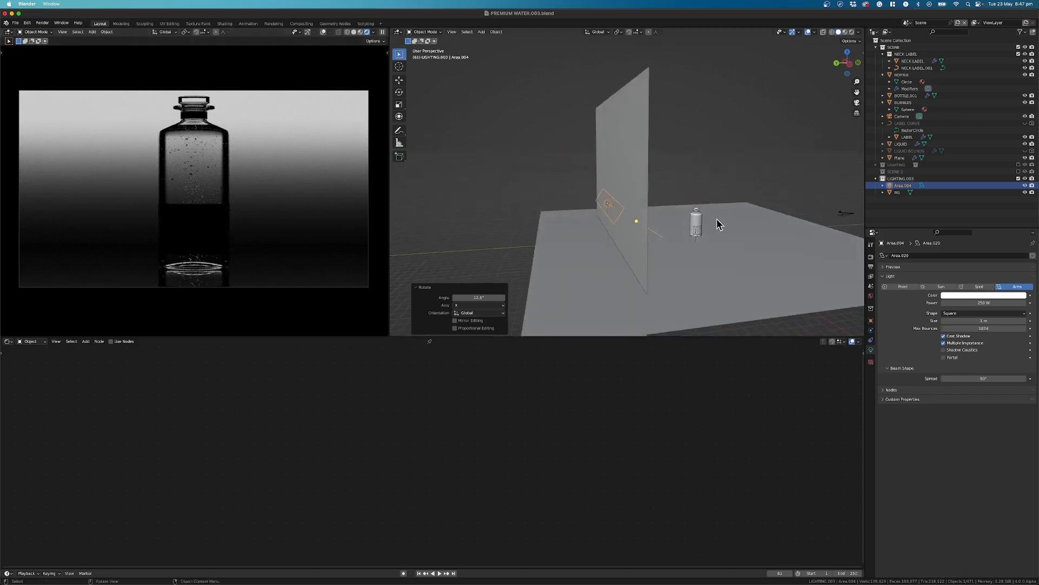
mouse_move(605, 177)
middle_down()
mouse_move(622, 179)
mouse_move(603, 195)
mouse_move(615, 158)
mouse_move(643, 190)
mouse_move(608, 202)
mouse_move(594, 186)
mouse_move(675, 193)
mouse_move(590, 182)
mouse_move(617, 184)
middle_up()
click(615, 157)
click(612, 203)
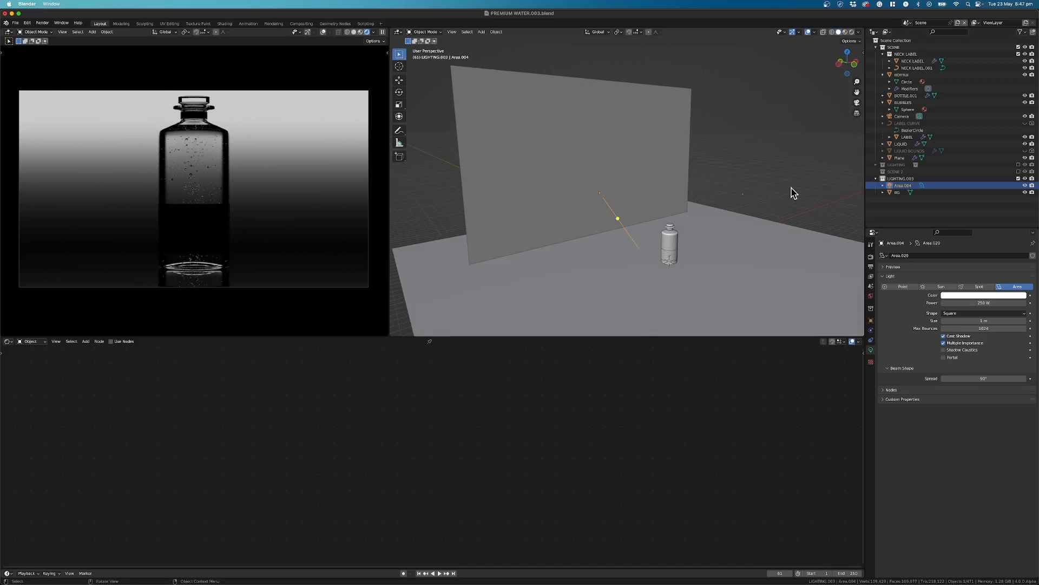
click(1032, 185)
click(1025, 193)
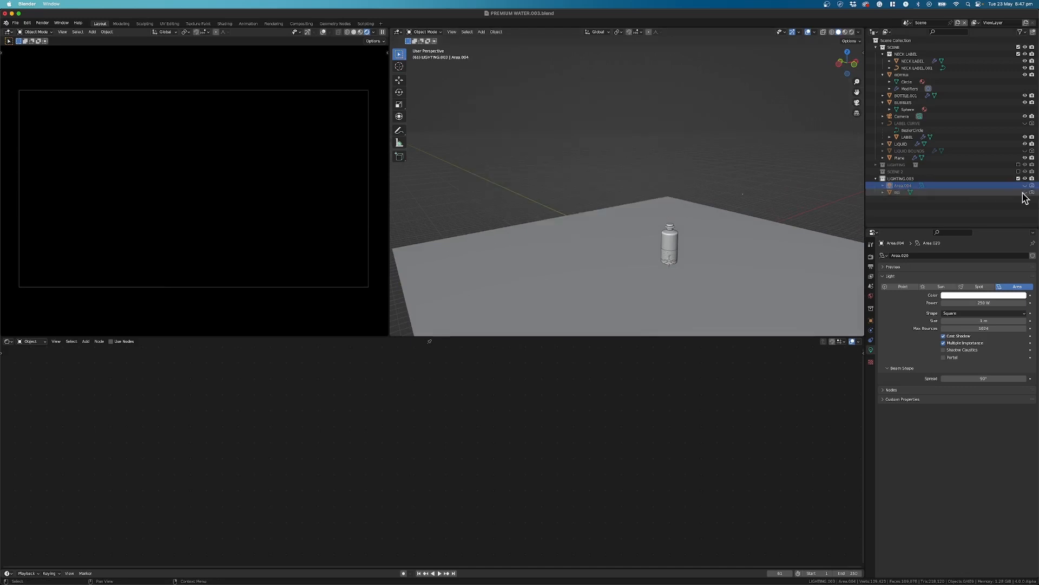
click(1025, 193)
Select the BG plane together with the area light and move both to the LIGHTING.003 collection.
click(926, 193)
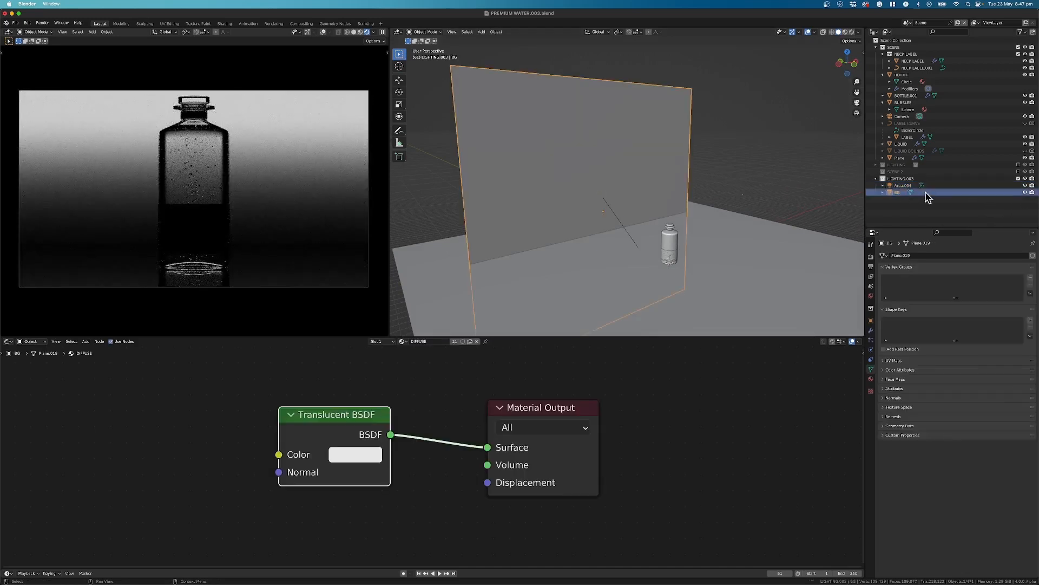
ctrl+click(903, 186)
middle_drag(584, 179, 608, 180)
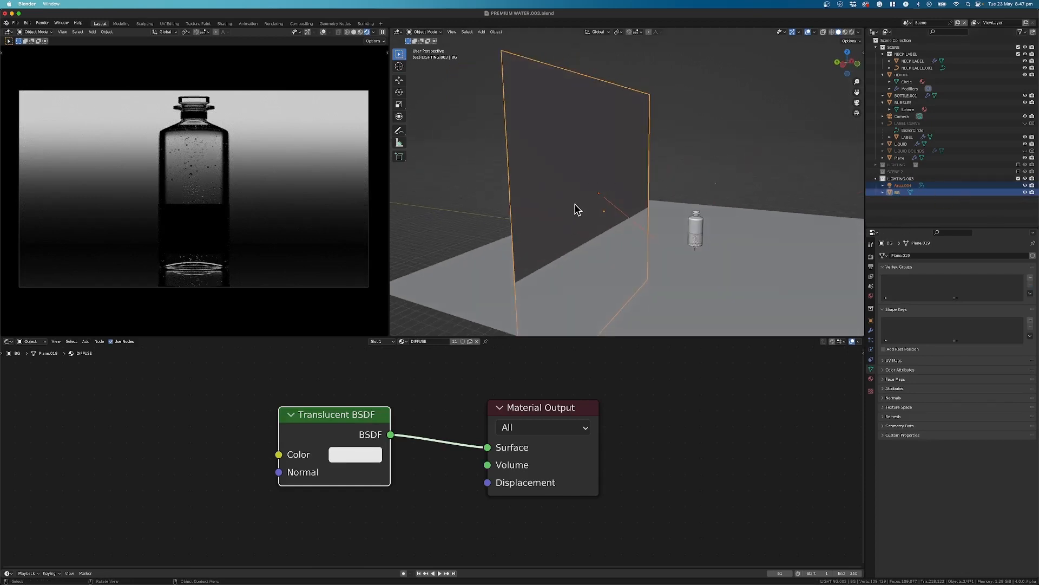
key(m)
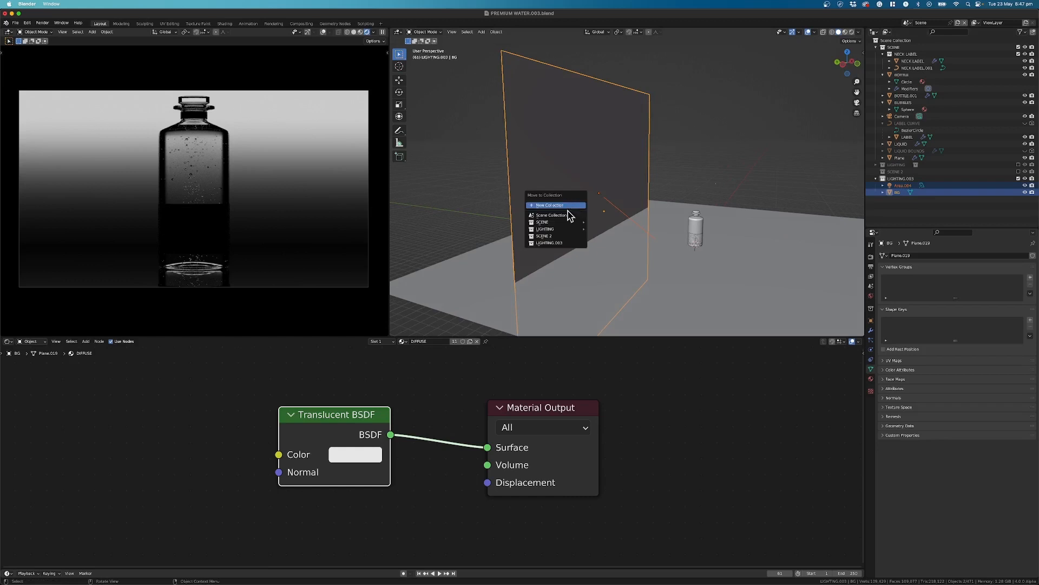
click(551, 243)
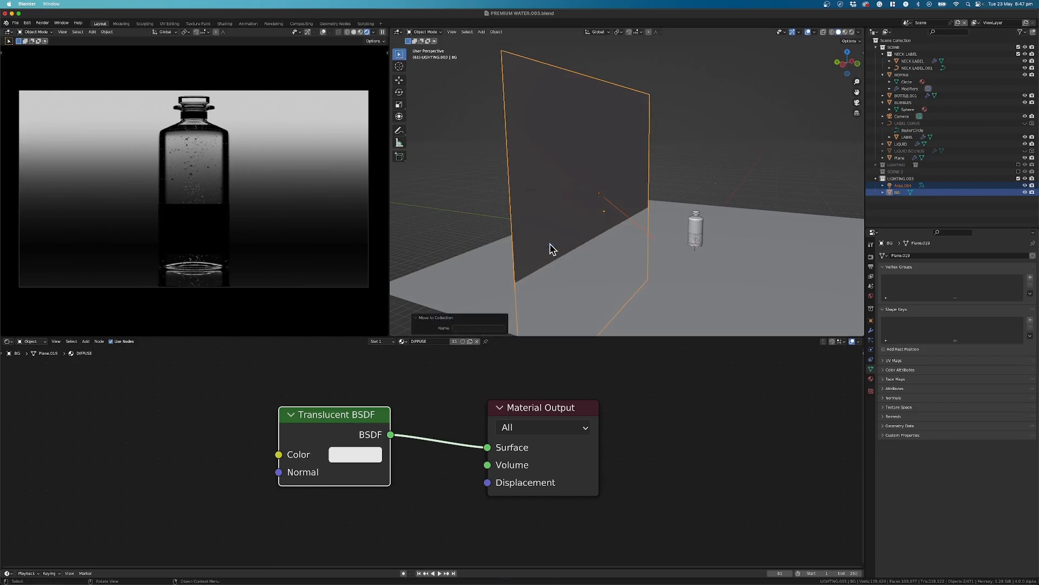
Create a new collection named BG LIGHTING and move the area light and BG plane into it.
right_click(900, 209)
click(945, 200)
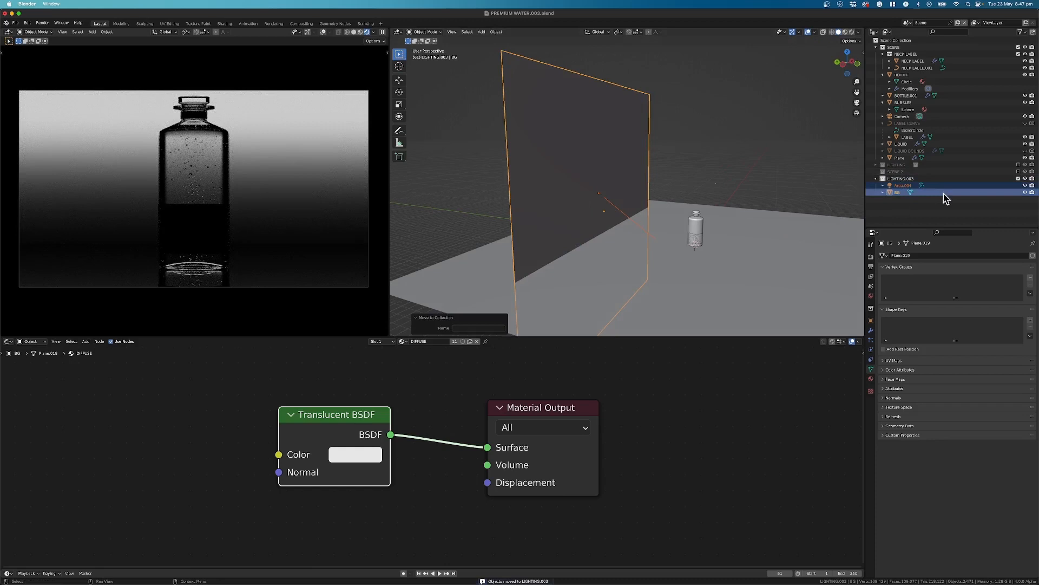
double_click(901, 200)
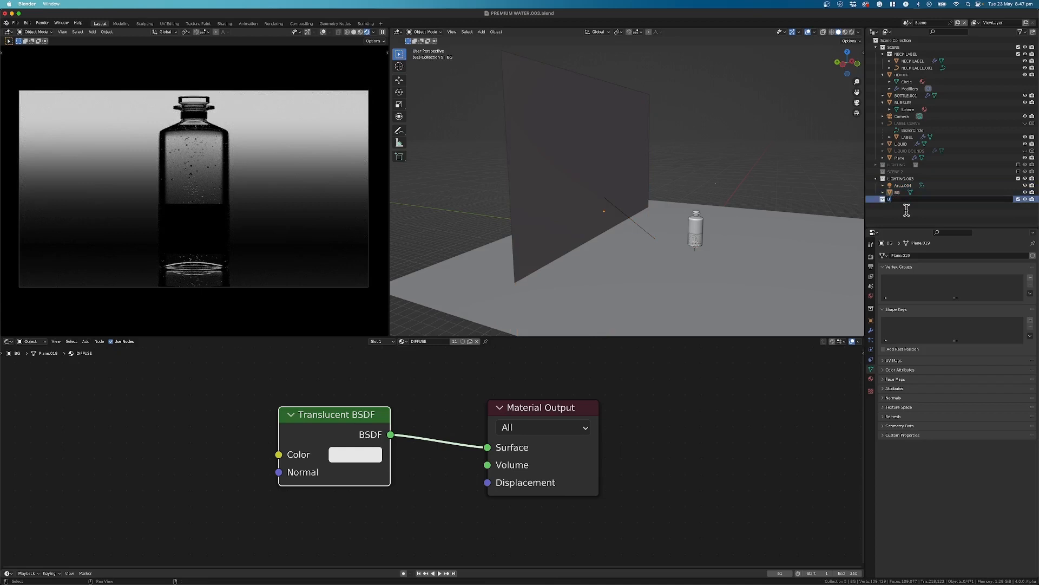
key(Return)
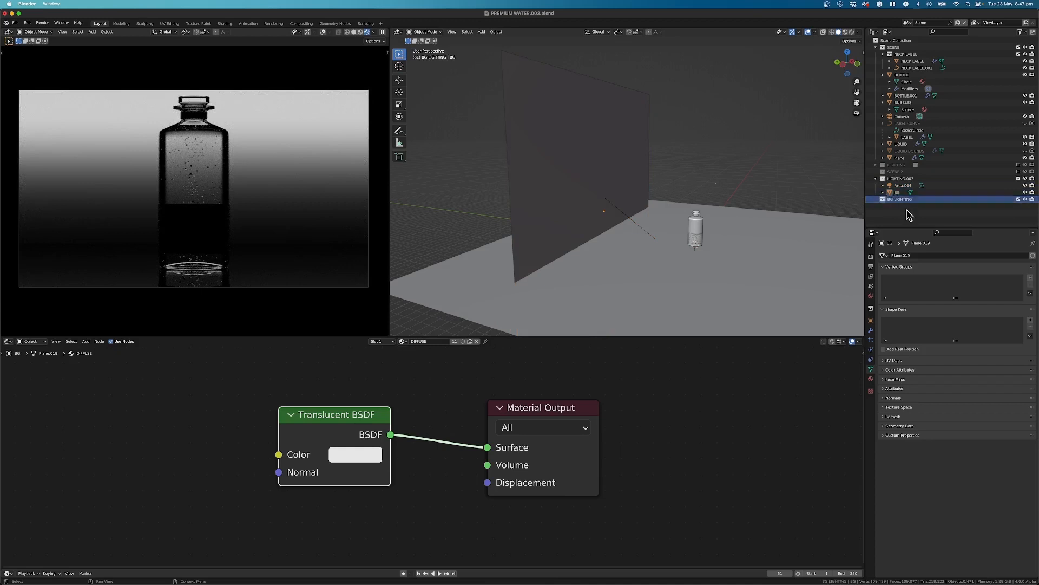
click(901, 191)
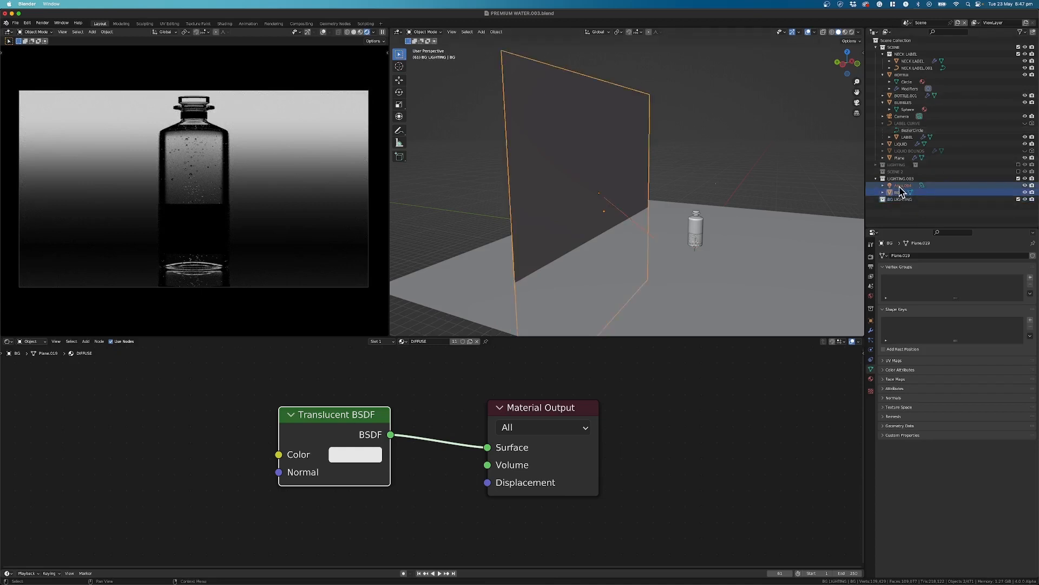
drag(901, 190, 900, 200)
Rename the area light behind the backdrop to BG LIGHT.
double_click(902, 192)
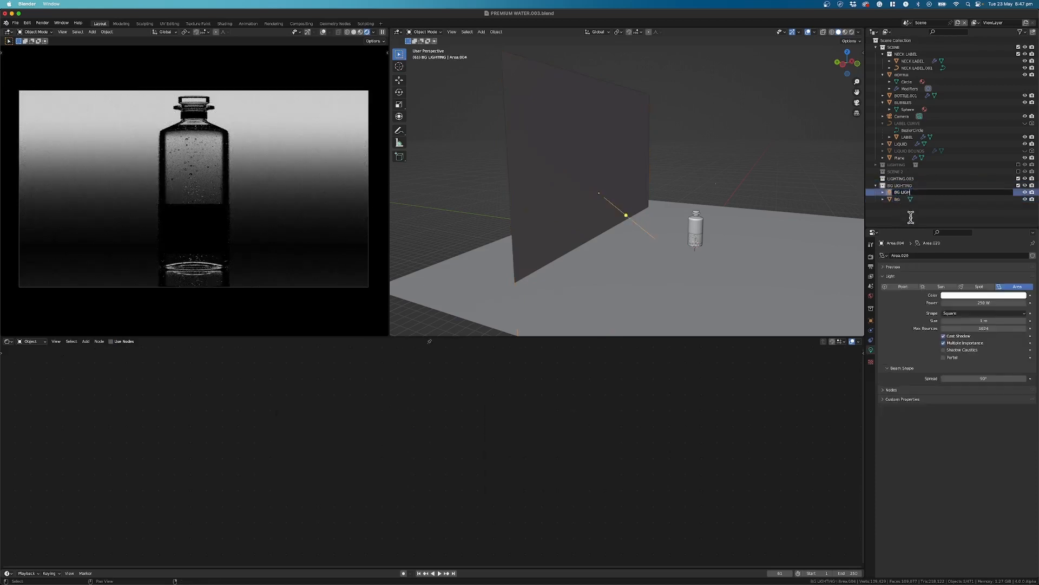
text(BG LIGHT)
key(Return)
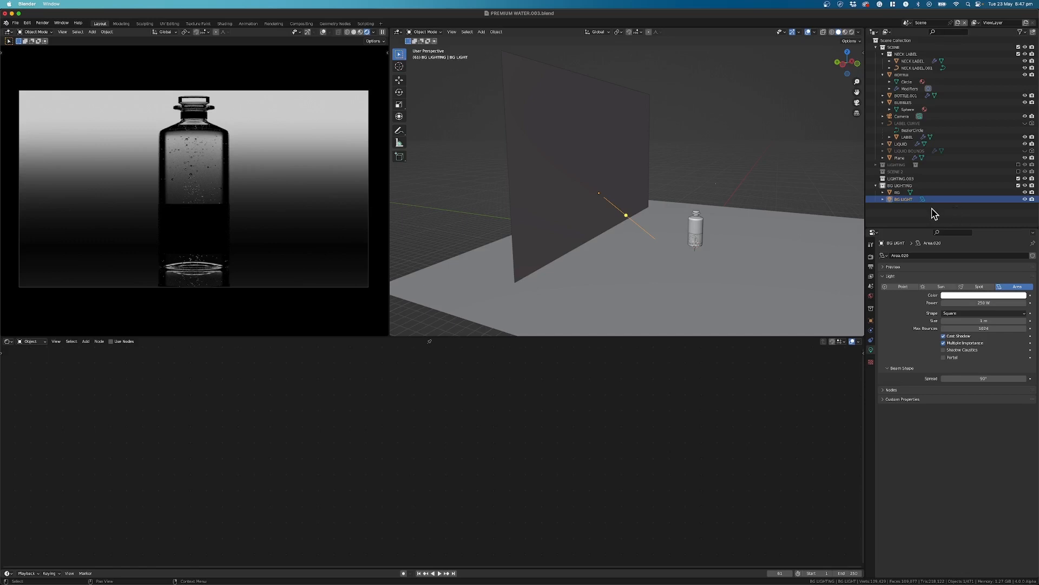
Save the file and nest the BG LIGHTING collection inside LIGHTING.003.
click(876, 186)
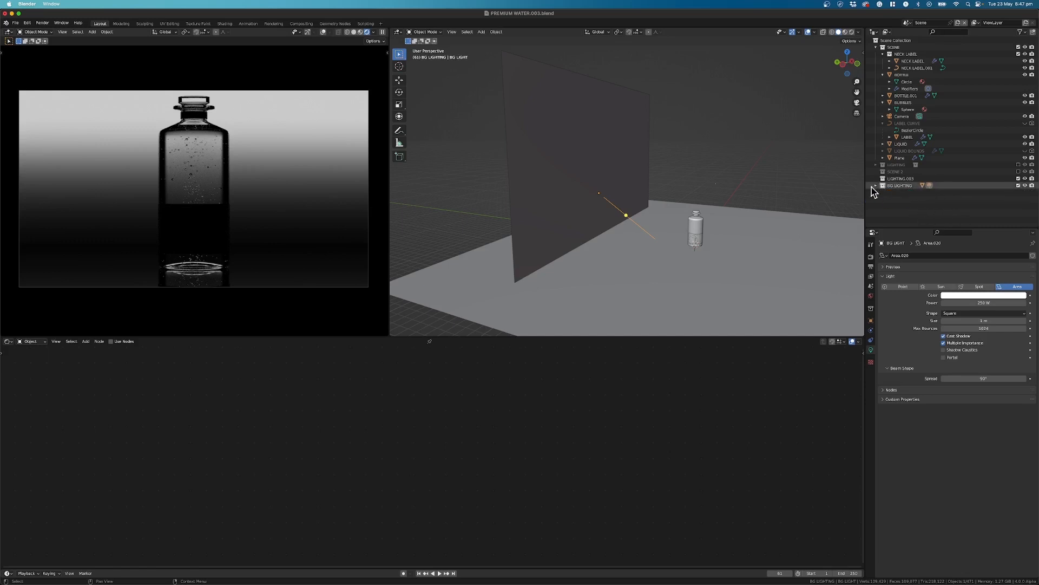
click(876, 186)
click(874, 186)
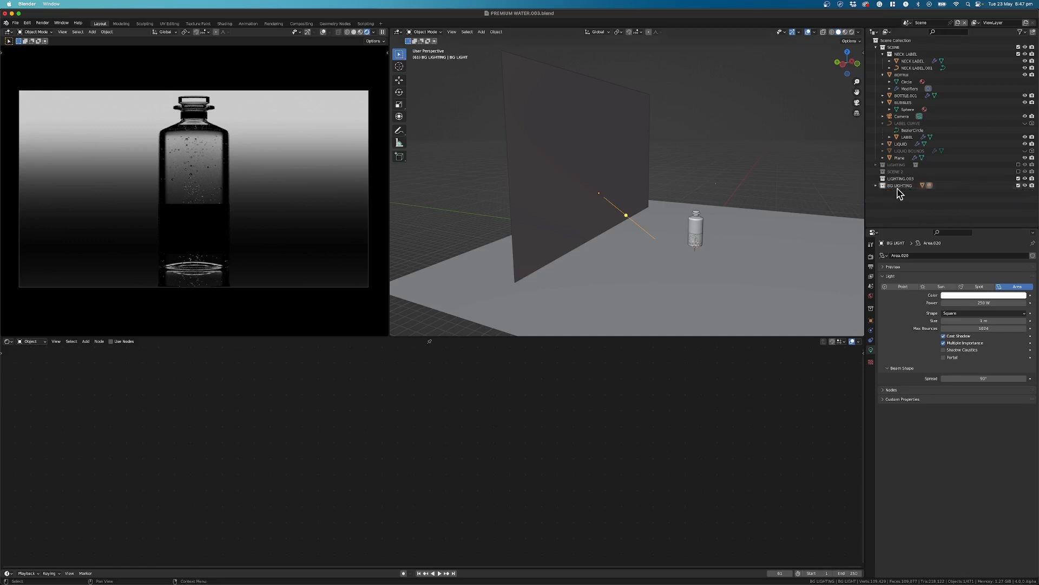
click(876, 186)
key(super+s)
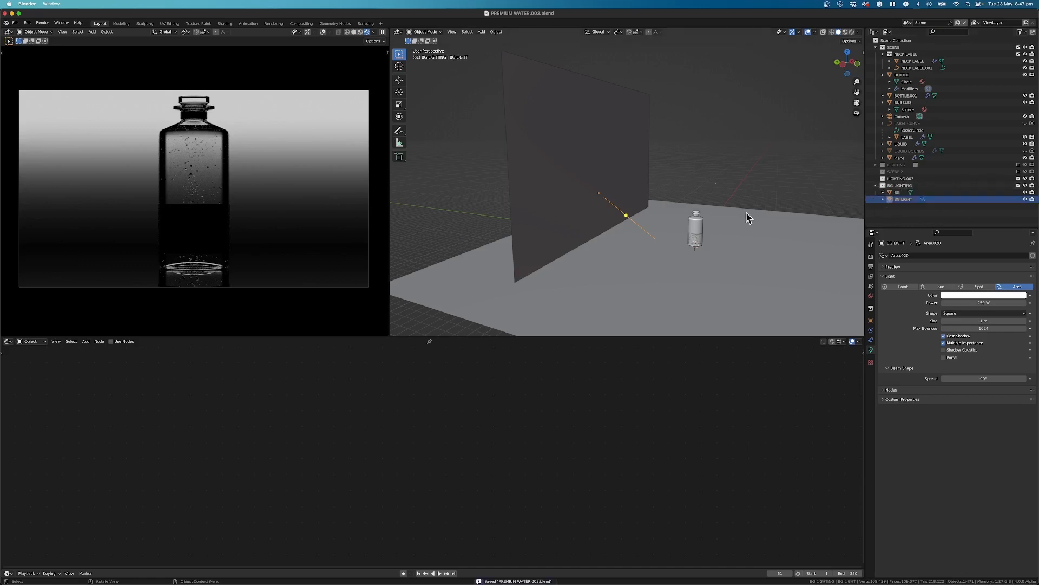
click(908, 206)
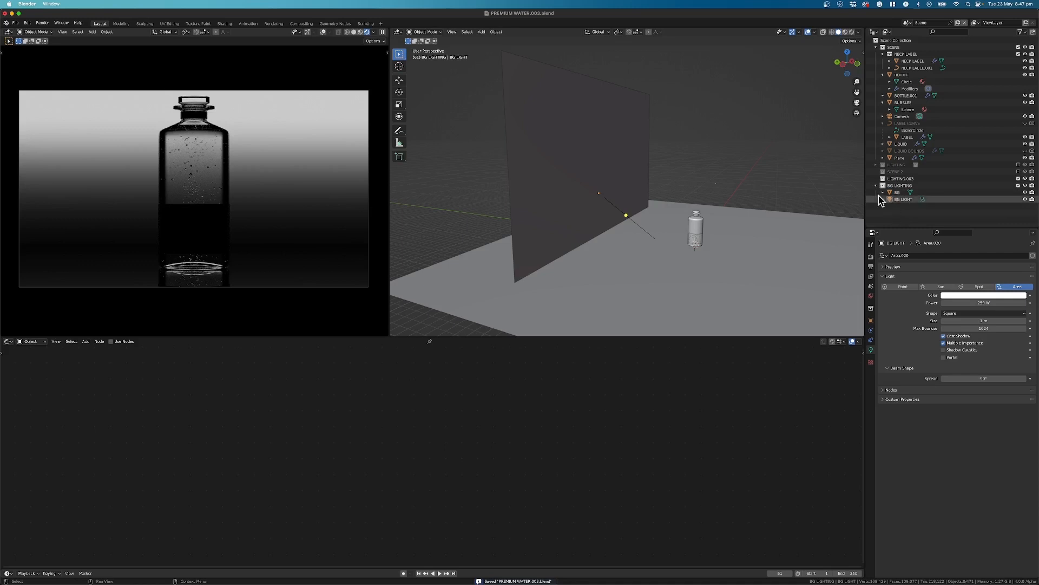
drag(892, 186, 899, 180)
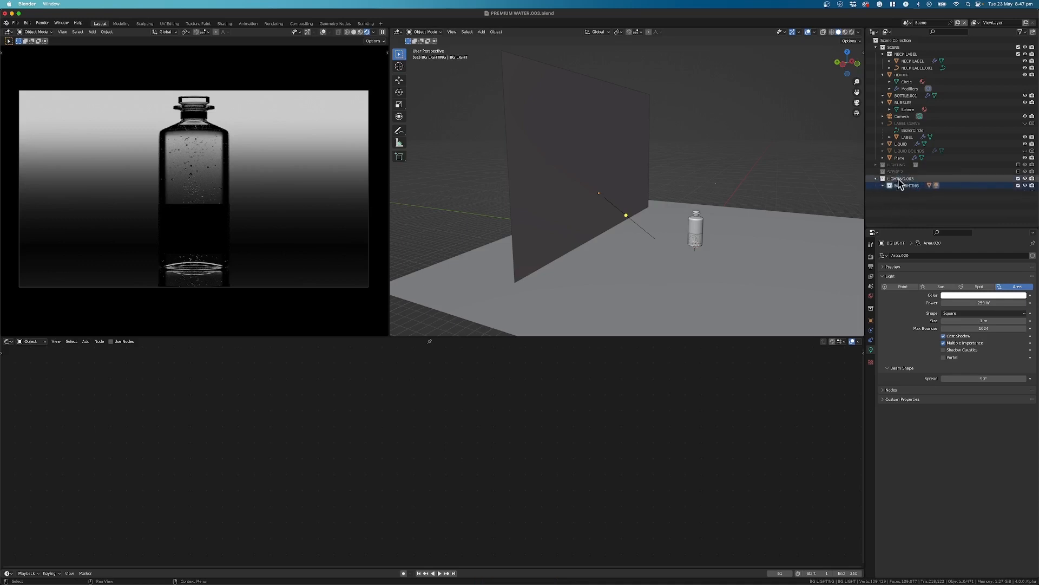
Select the BG backdrop plane and scale it up slightly and uniformly.
middle_drag(594, 213, 648, 226)
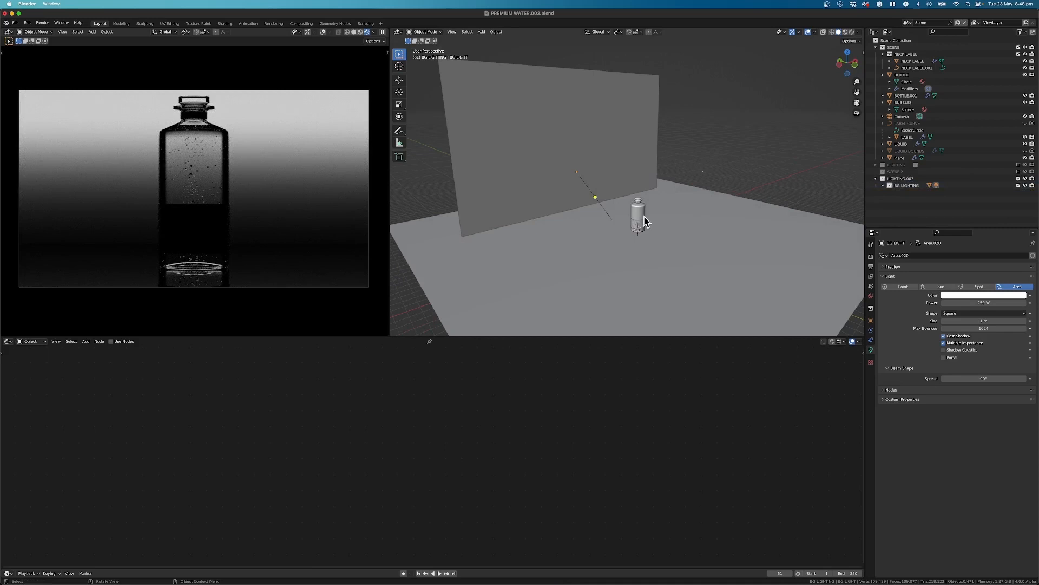
middle_drag(642, 222, 611, 155)
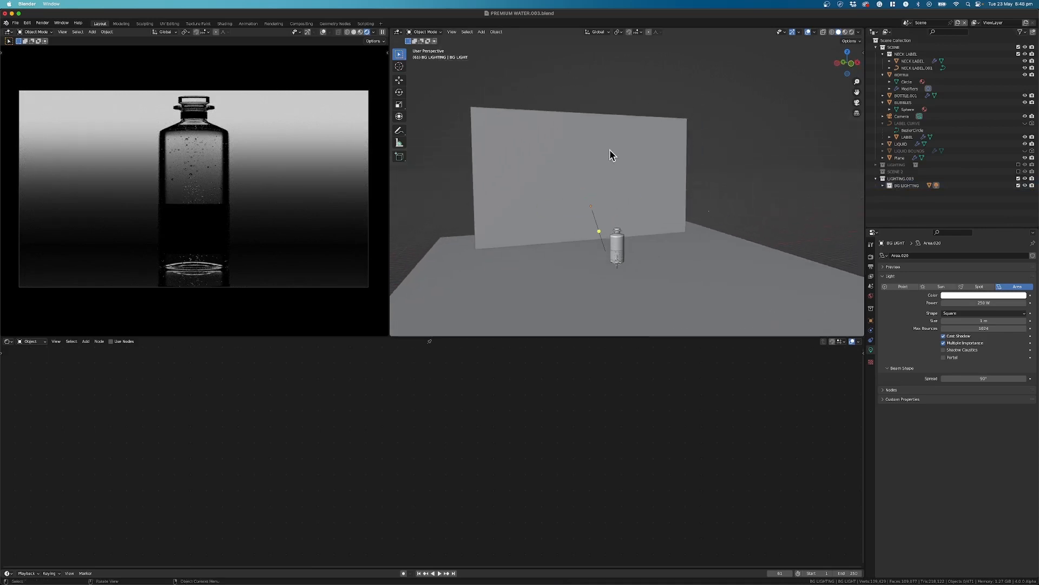
click(610, 155)
scroll(165, 139, up, 7)
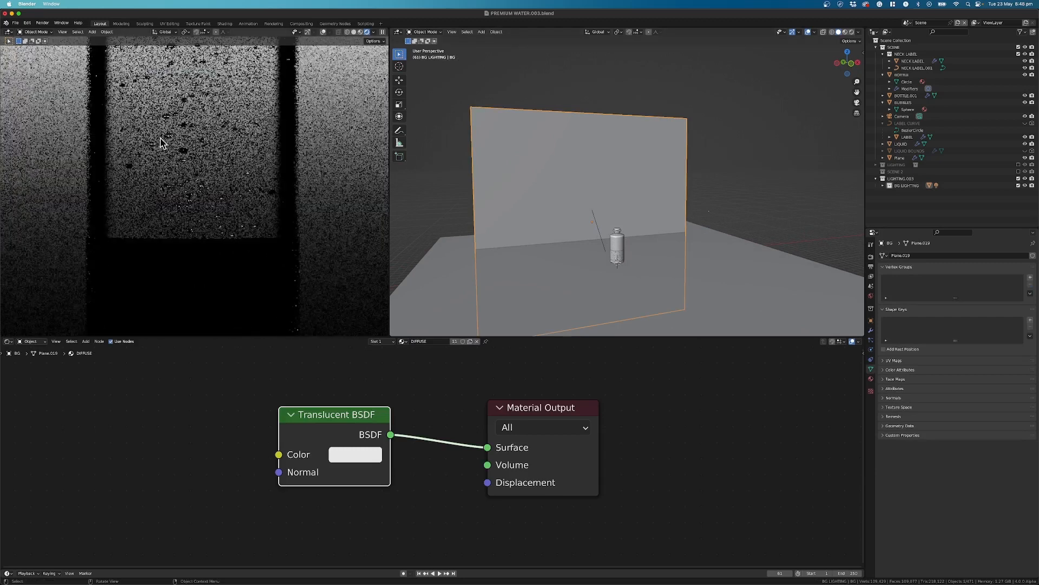
shift+middle_drag(240, 98, 255, 181)
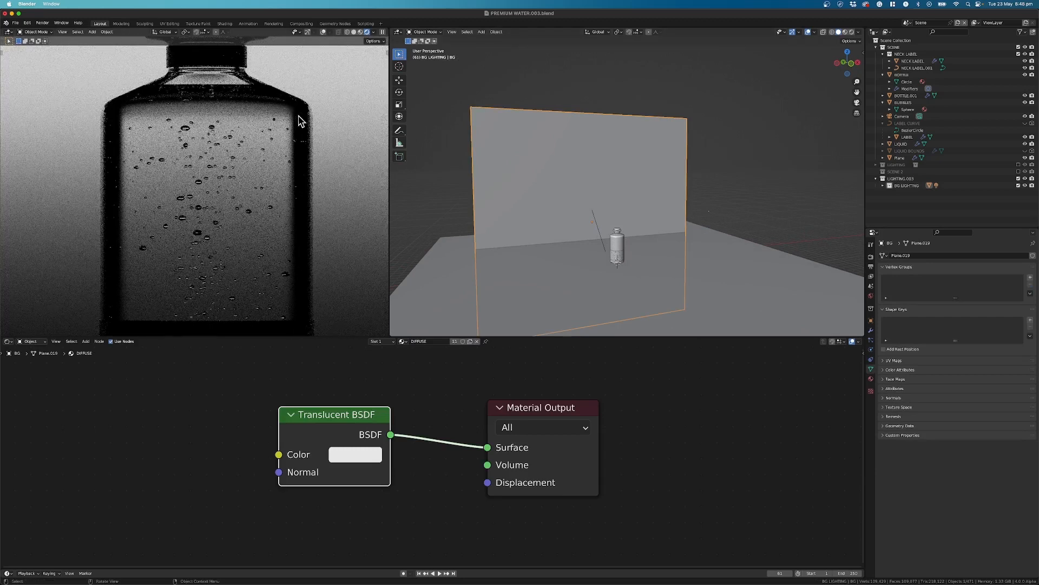
middle_drag(616, 135, 620, 132)
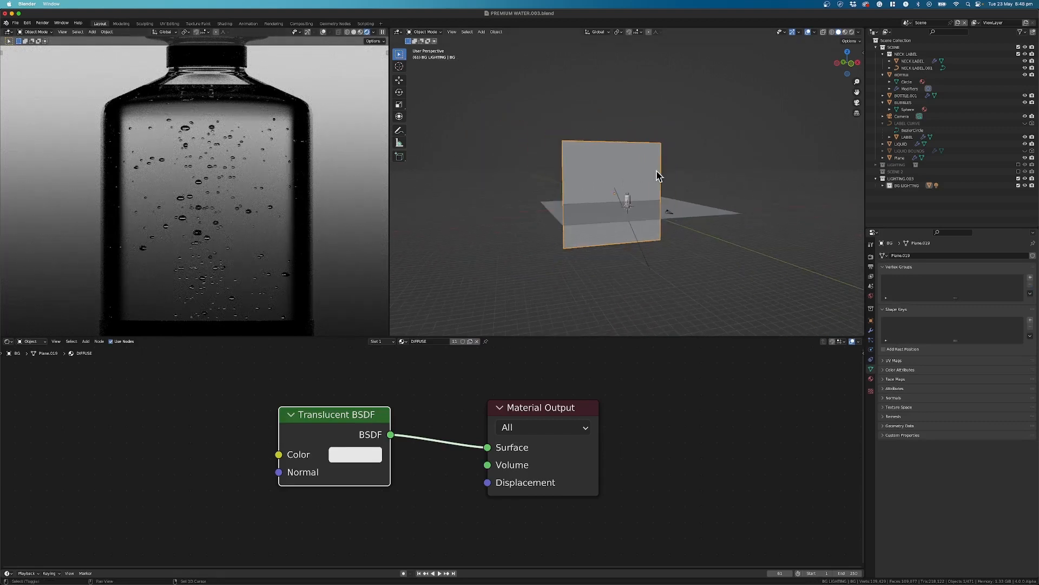
middle_drag(657, 173, 635, 181)
key(s)
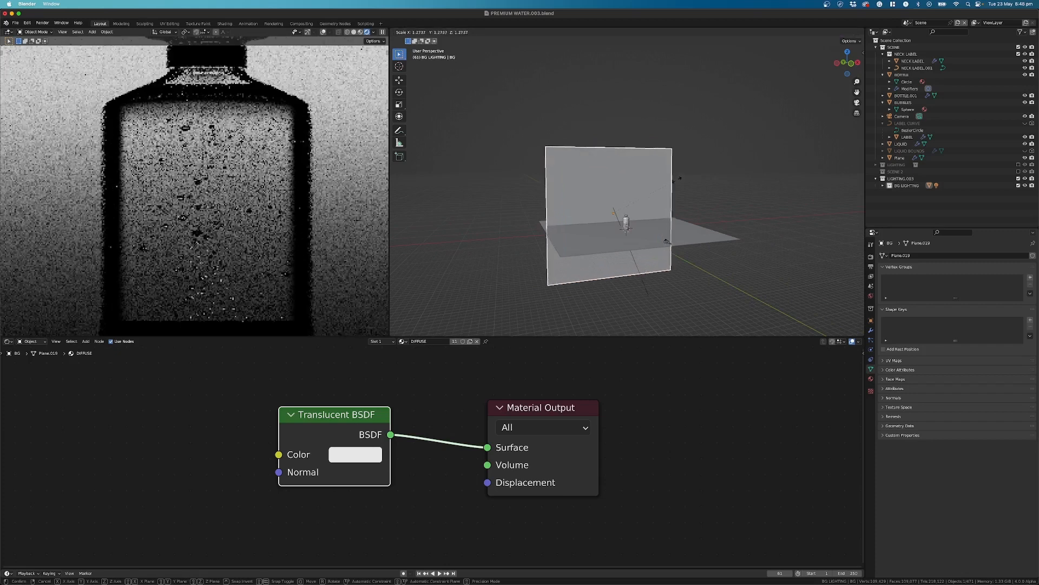
click(606, 182)
Select the BG light and scale it up by about 1.5 along Z and about 1.3 along X.
middle_drag(605, 181, 632, 214)
scroll(633, 227, up, 5)
click(631, 229)
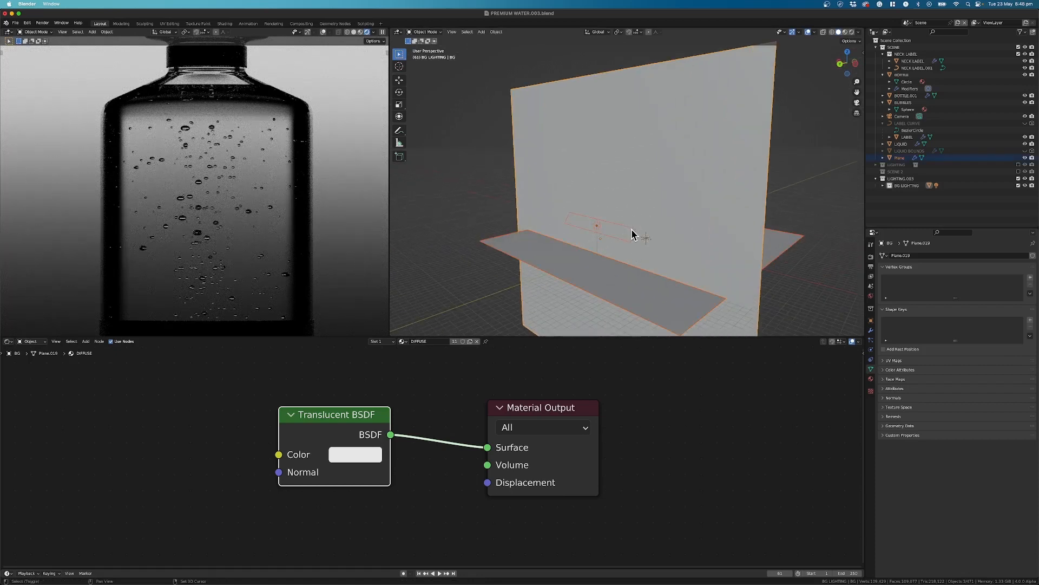
key(s)
key(z)
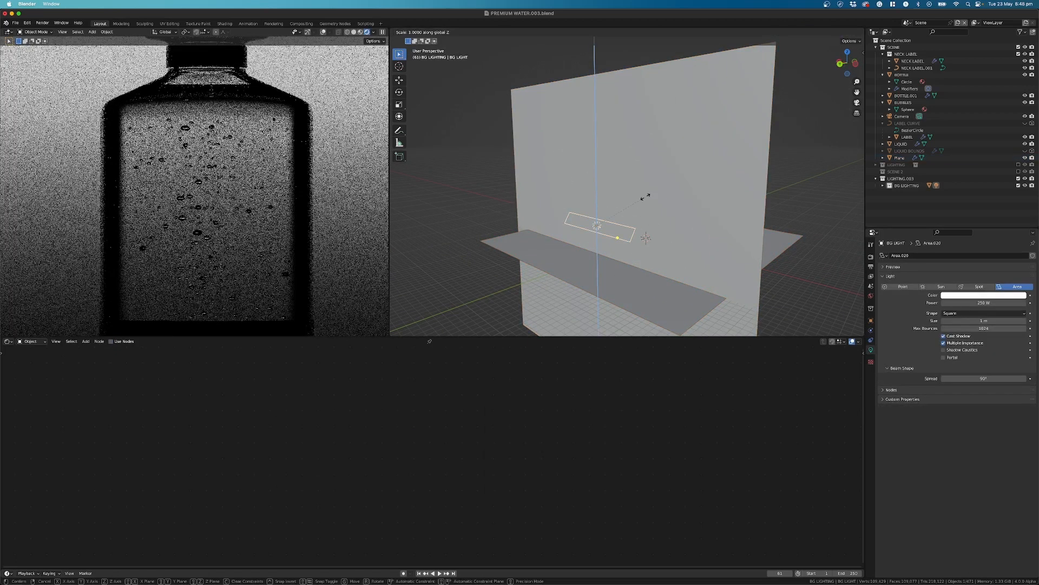
click(667, 172)
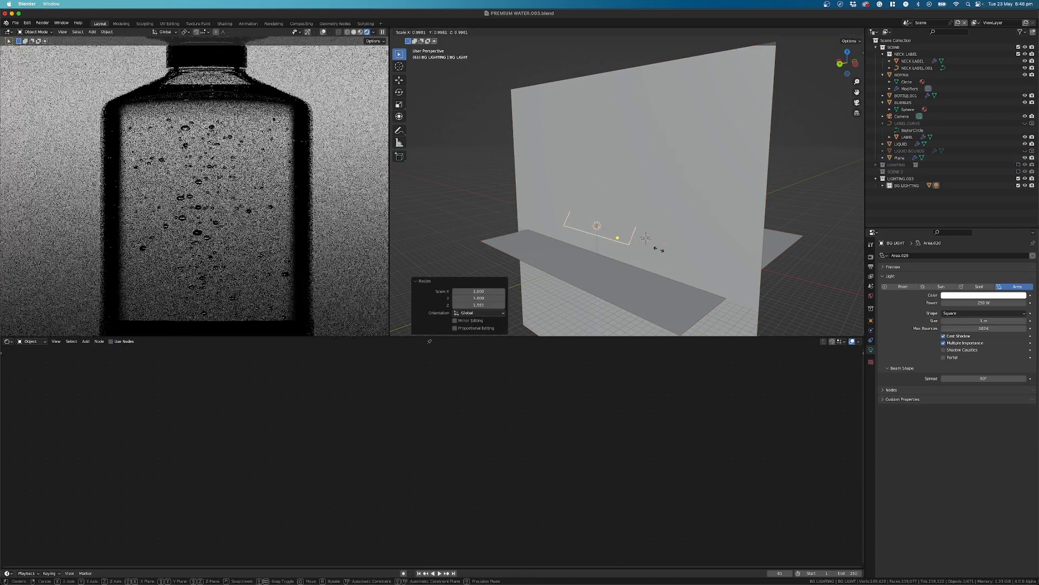
key(s)
key(x)
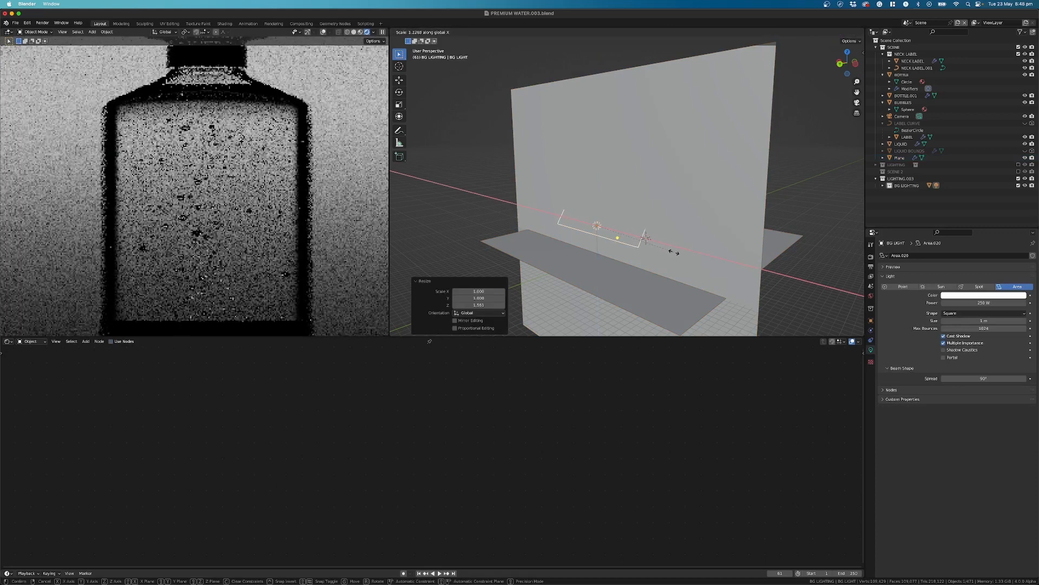
click(683, 251)
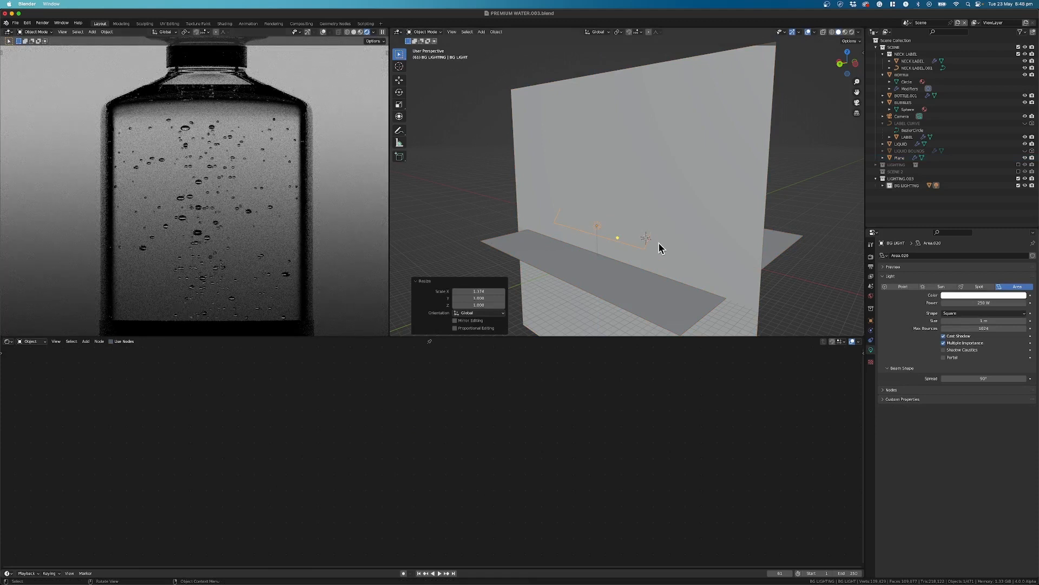
Move the BG light about 1.1 m along its local Z axis and raise it about 8.9 m along global Z.
key(g)
key(z)
key(z)
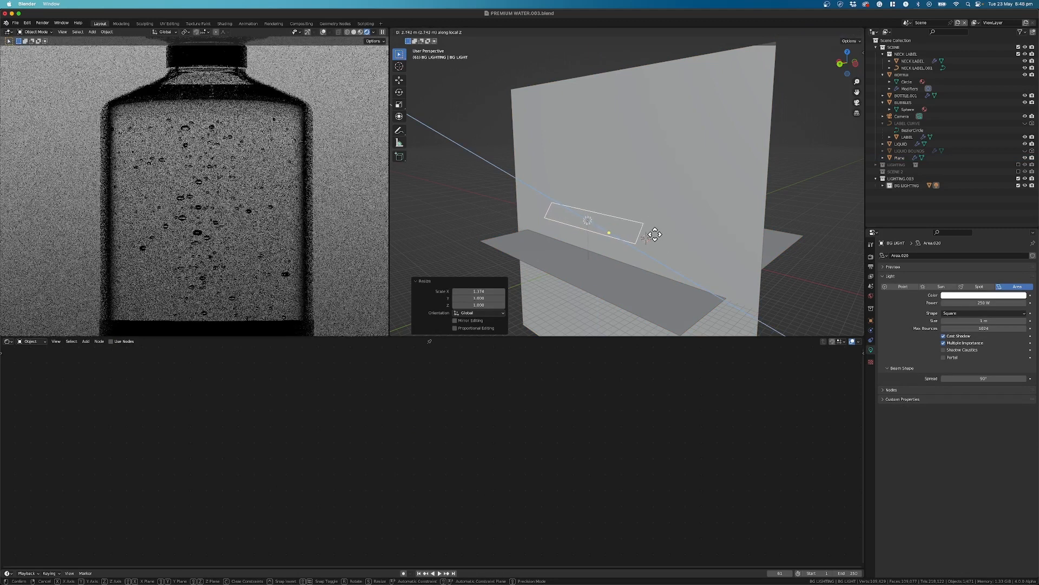
click(657, 235)
key(Home)
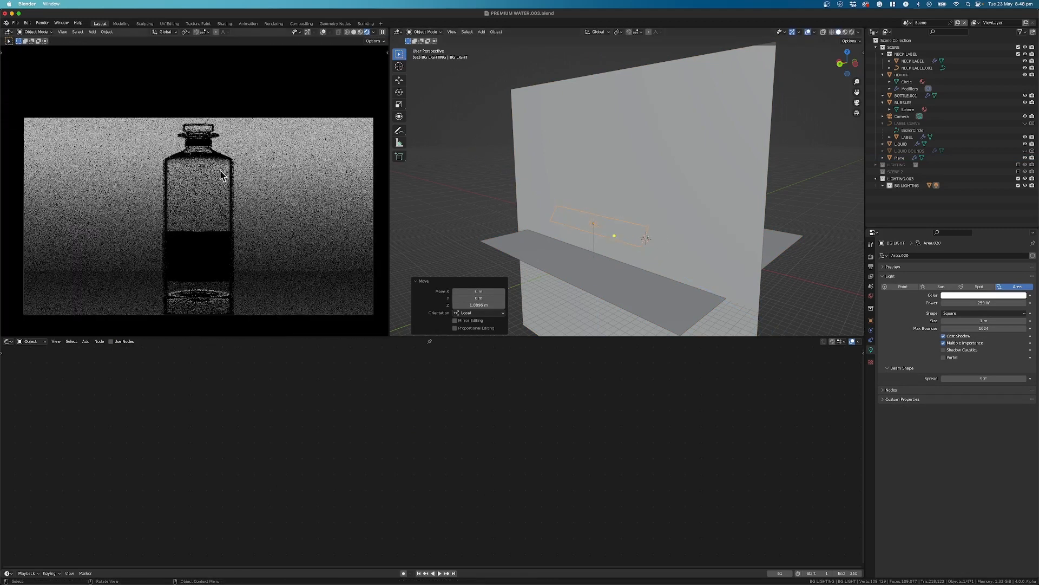
middle_drag(623, 203, 549, 204)
key(g)
key(z)
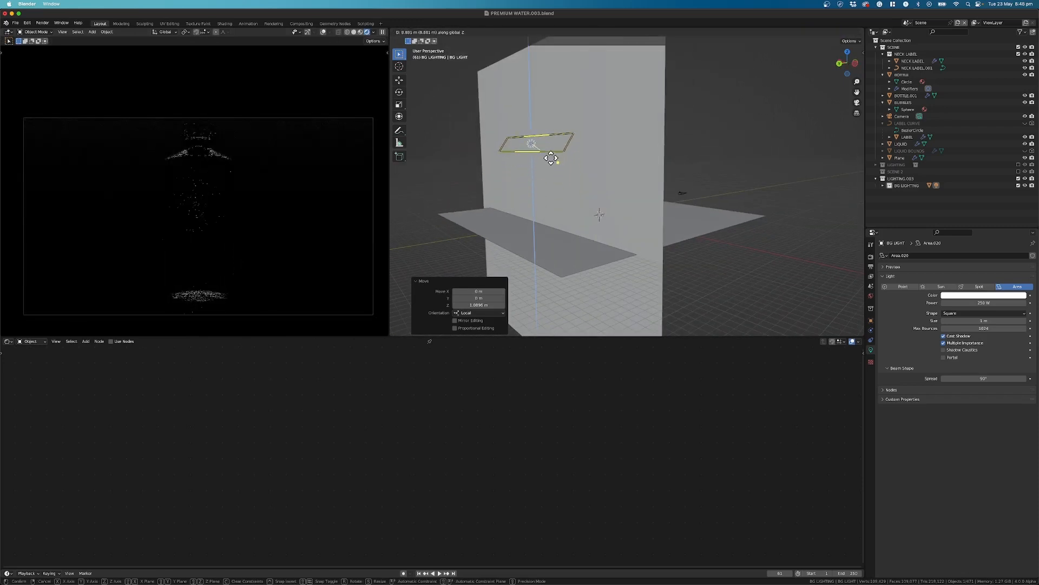
click(549, 157)
Scale up the BG light along its local Y axis to make its emitting area taller.
middle_drag(566, 163, 490, 156)
key(s)
key(z)
key(y)
key(y)
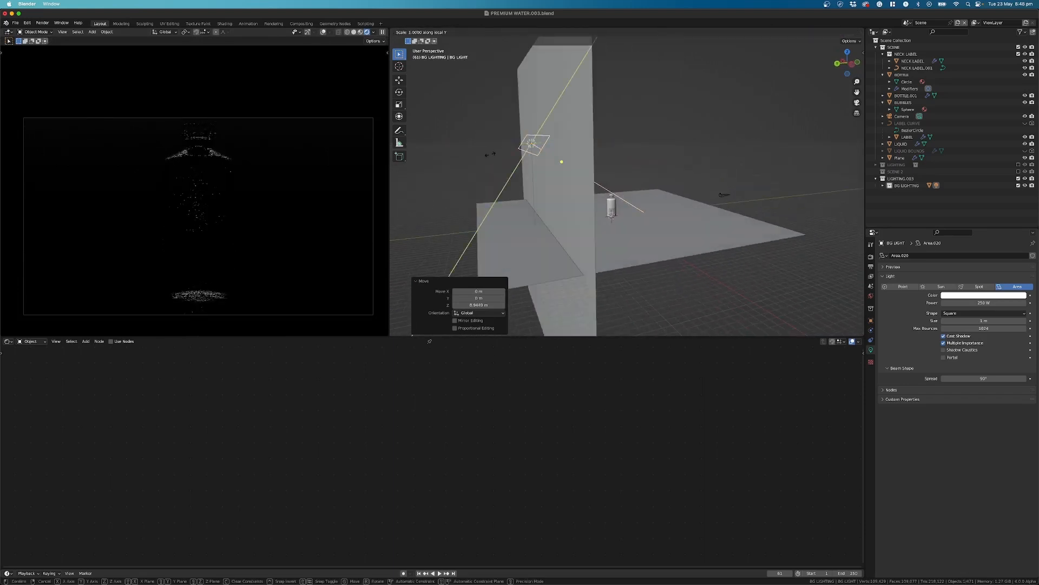
click(441, 241)
Lower the BG light about 4.8 m along Z and move it about 2.5 m along Y, away from the backdrop.
key(g)
key(z)
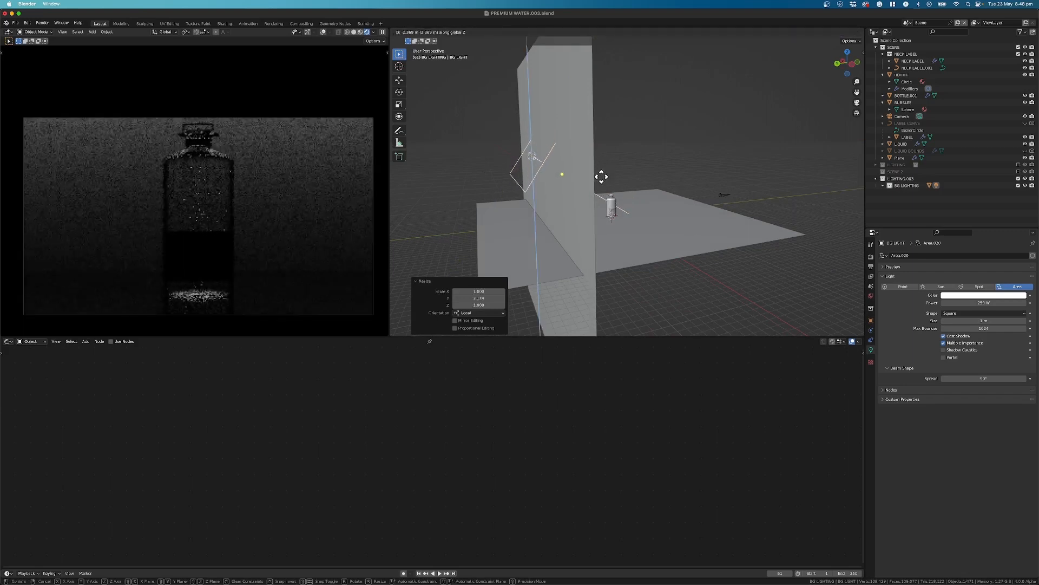
click(601, 186)
key(g)
key(x)
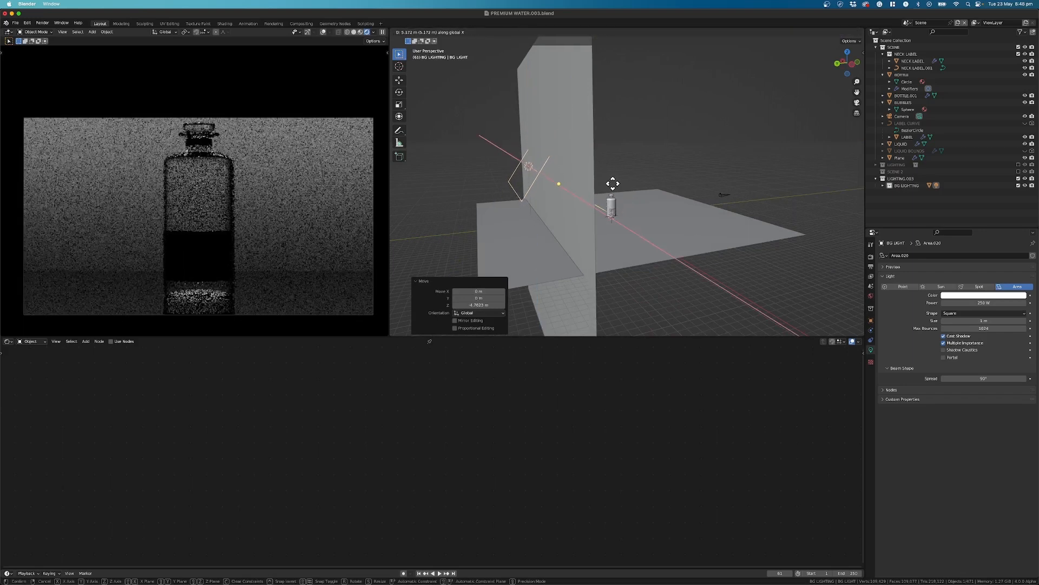
key(y)
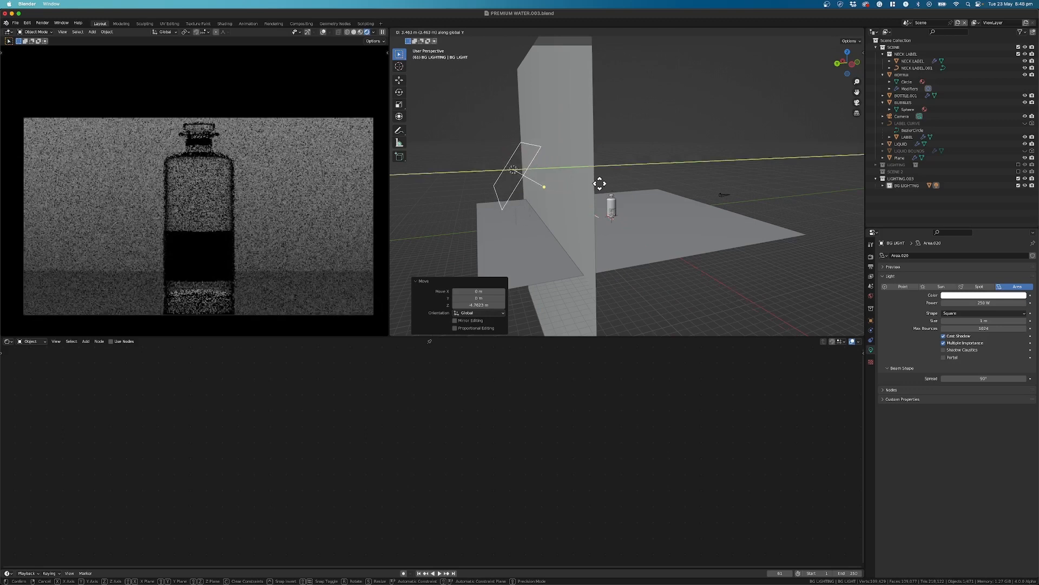
click(599, 180)
Rotate the BG light about -28° around the X axis and set its beam spread to 45°.
key(r)
key(x)
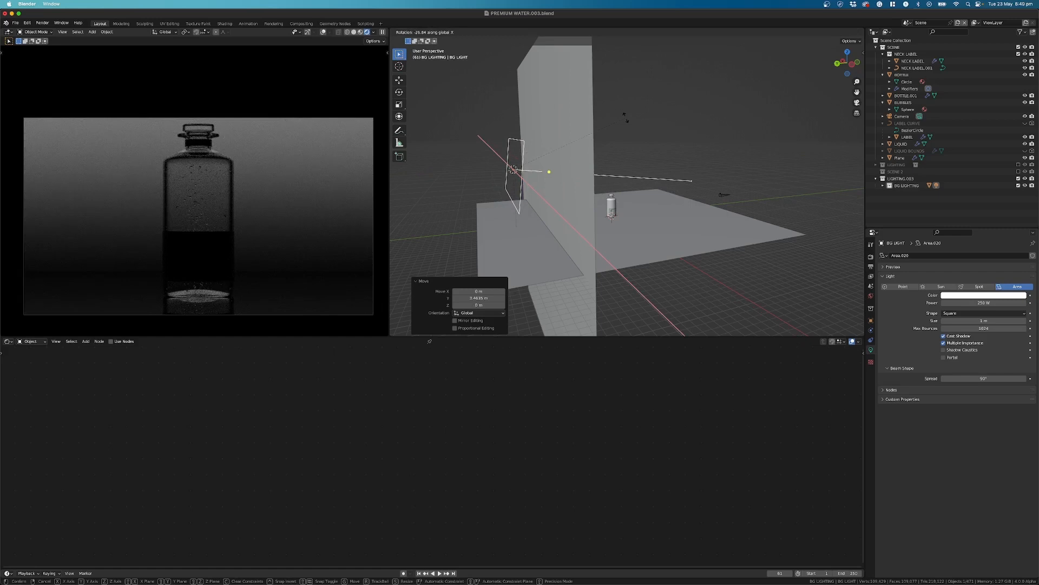
click(617, 145)
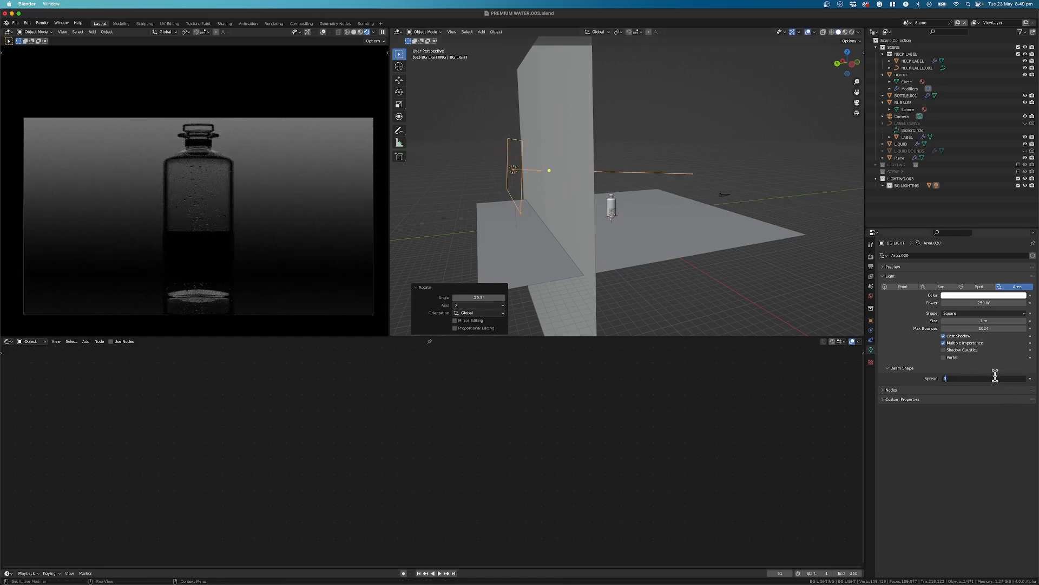
text(5)
key(Return)
Raise the BG light about 1.7 m along Z and tilt it back down about 21° around the X axis.
key(g)
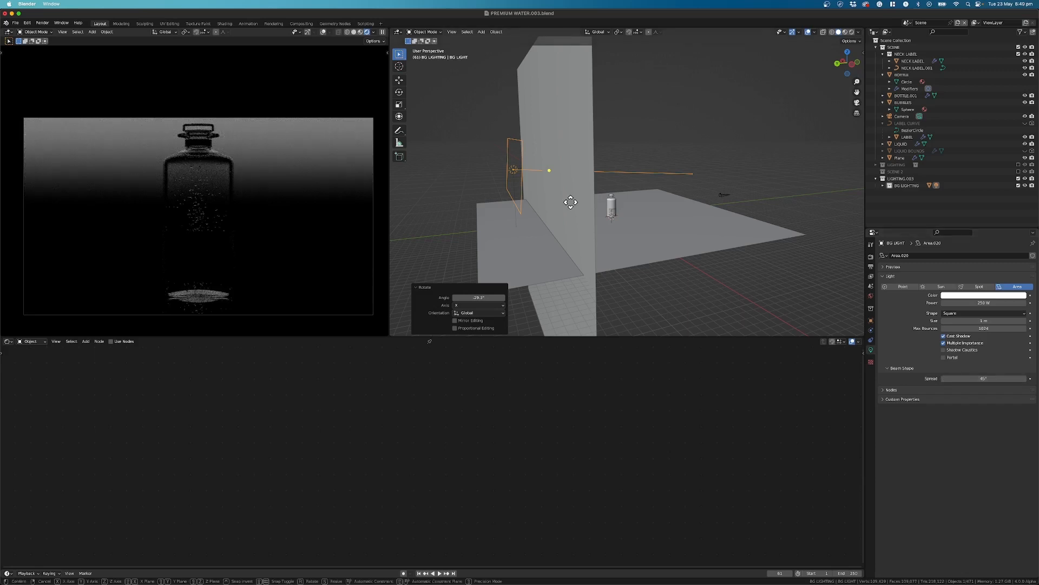
key(z)
click(570, 193)
key(r)
key(x)
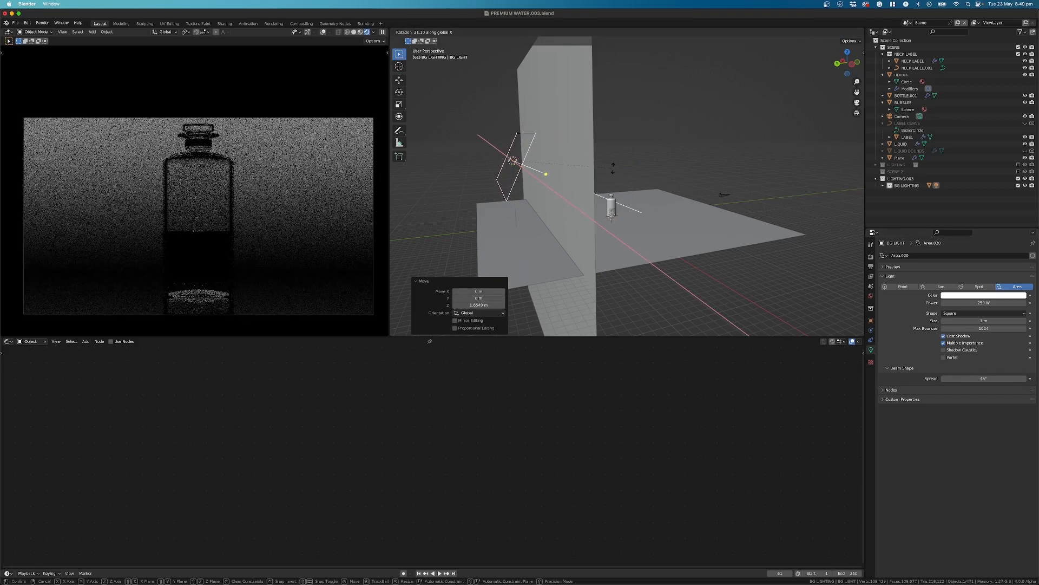
click(613, 168)
Set the BG light's power to 800 W.
click(984, 302)
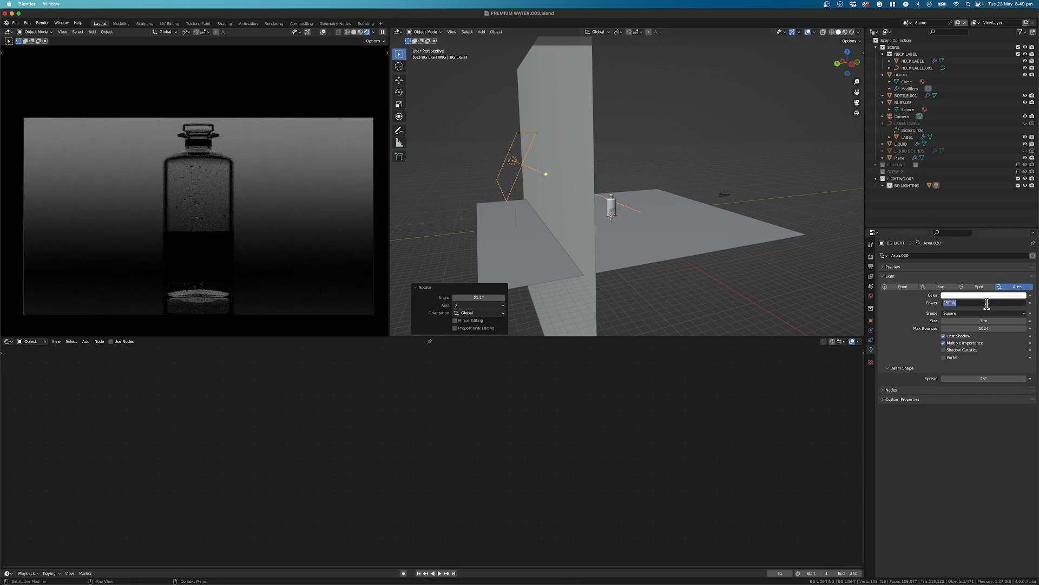
text(800)
key(Return)
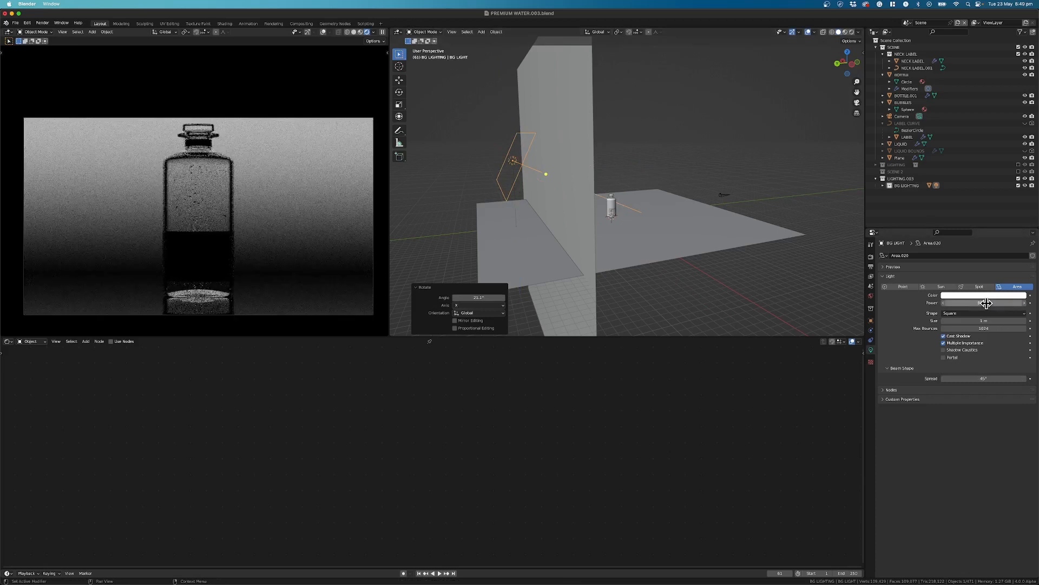
Fine-tune the BG light's tilt behind the backdrop with small rotations around the global X axis.
key(r)
key(x)
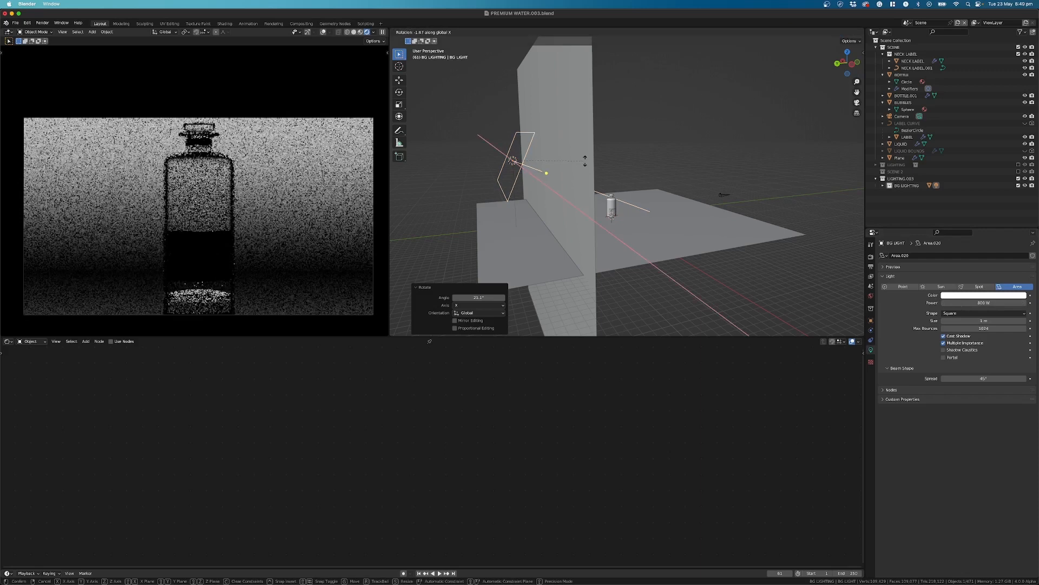
click(586, 164)
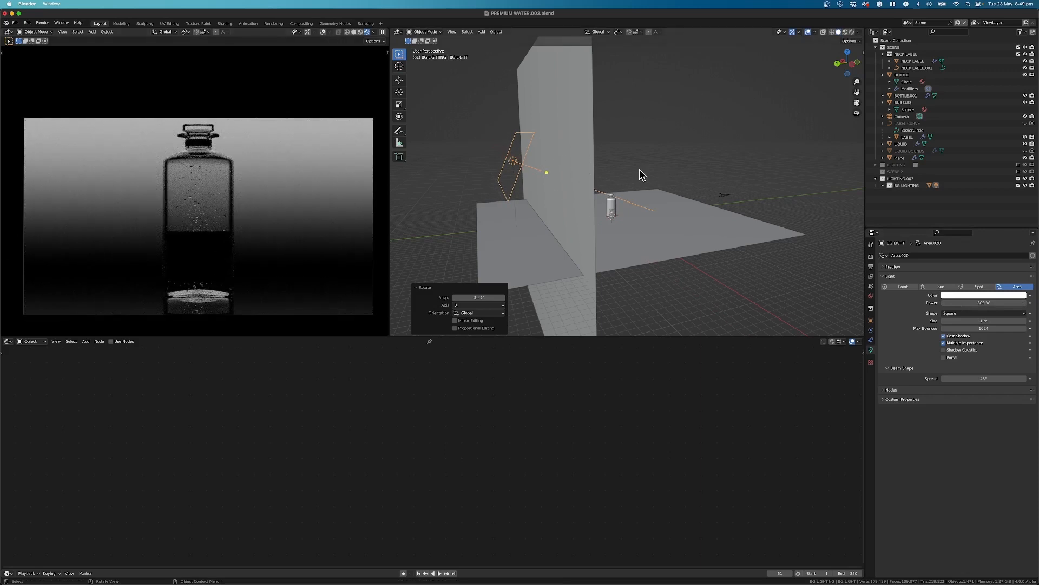
key(r)
key(x)
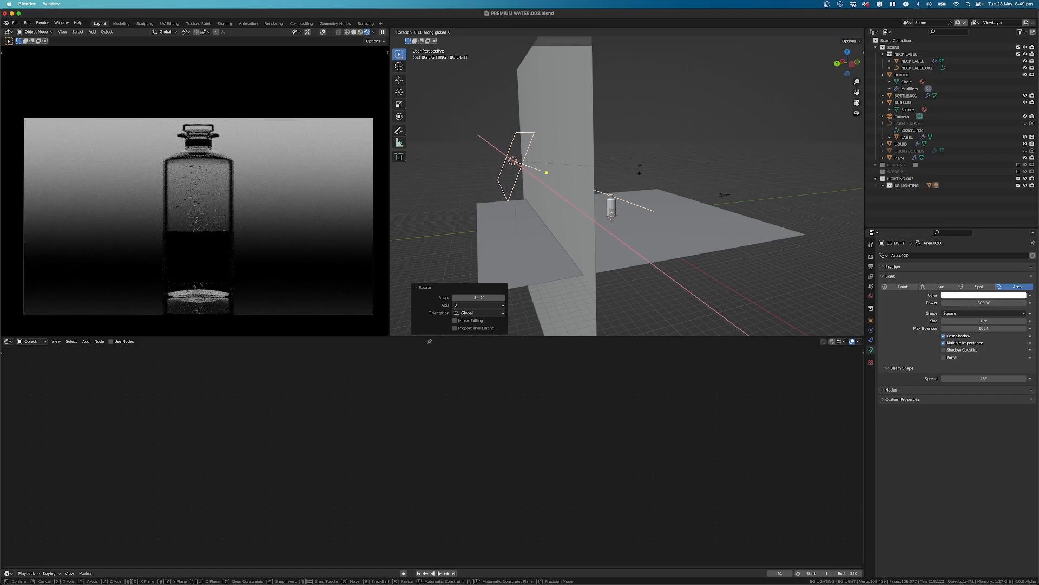
click(640, 170)
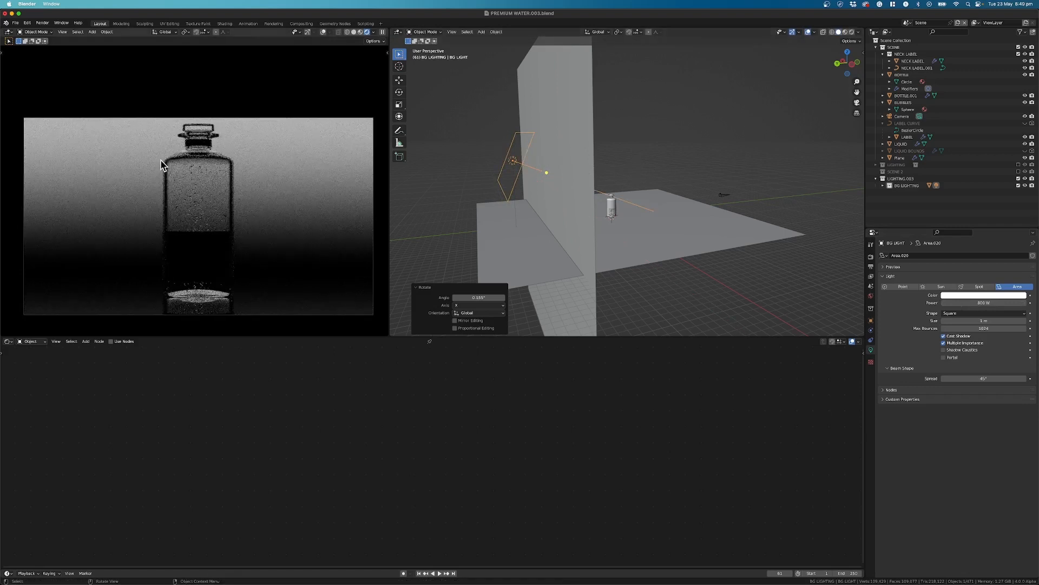
Widen the BG light along the global X axis by a factor of about 1.2.
scroll(206, 295, up, 4)
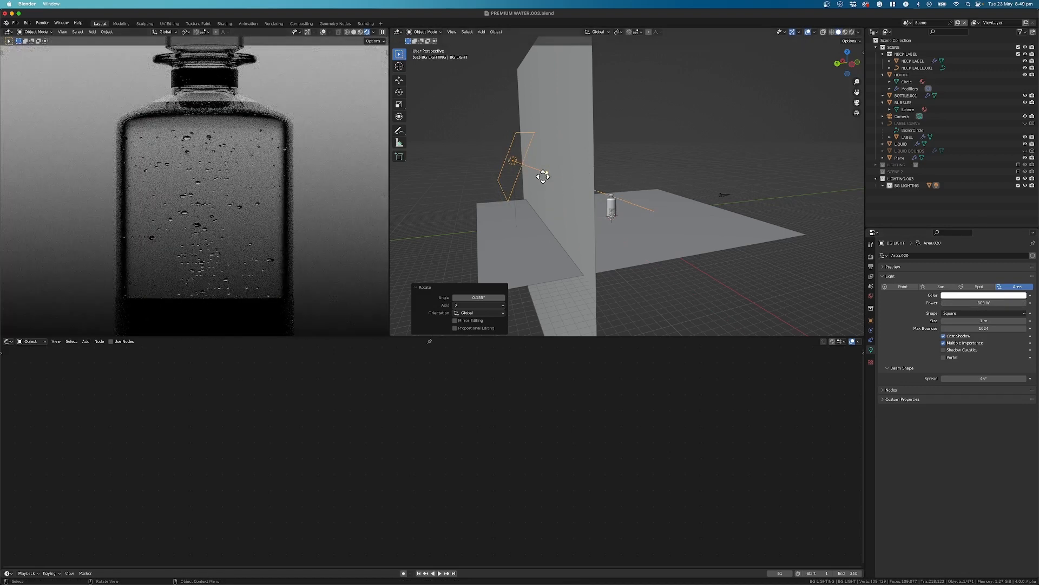
key(s)
key(x)
click(550, 174)
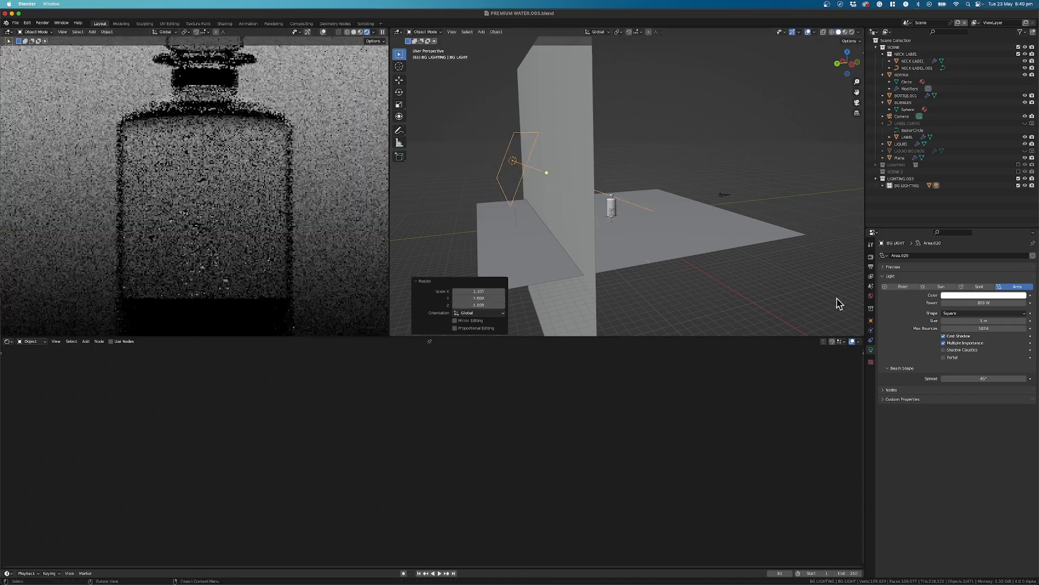
Increase the BG light's power to 1500 W.
click(978, 304)
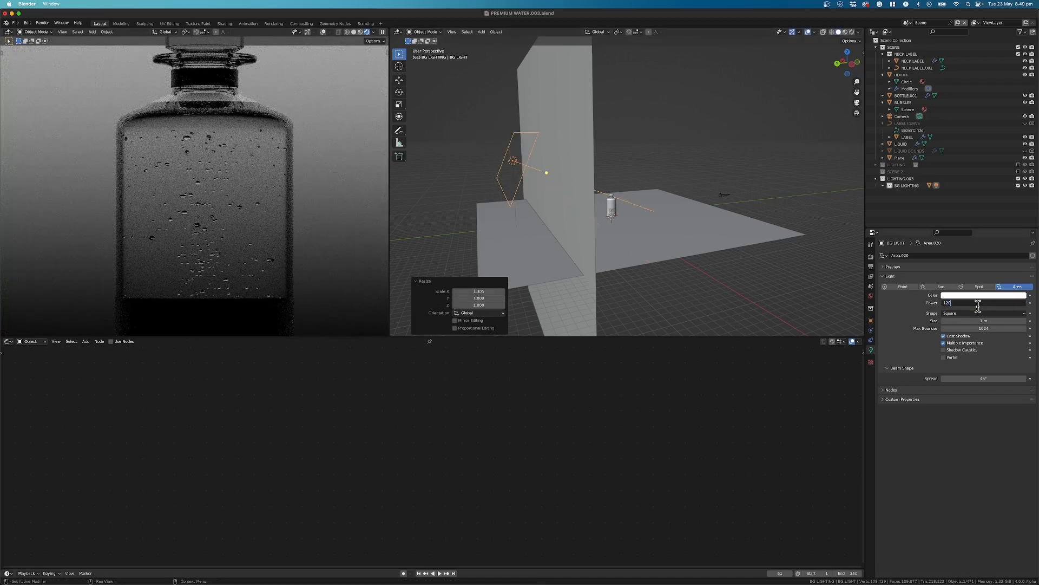
key(Return)
key(Home)
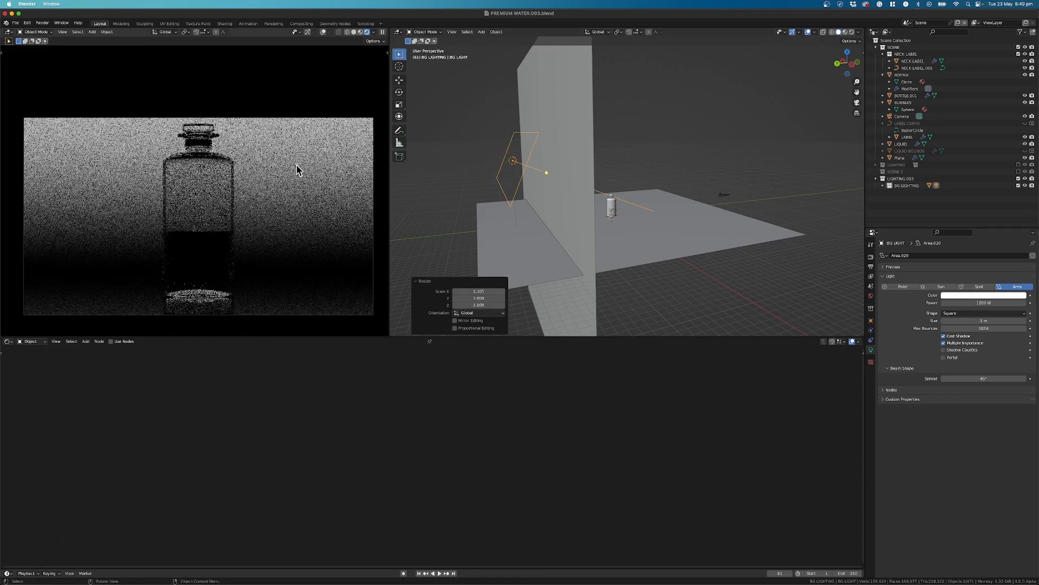
click(968, 303)
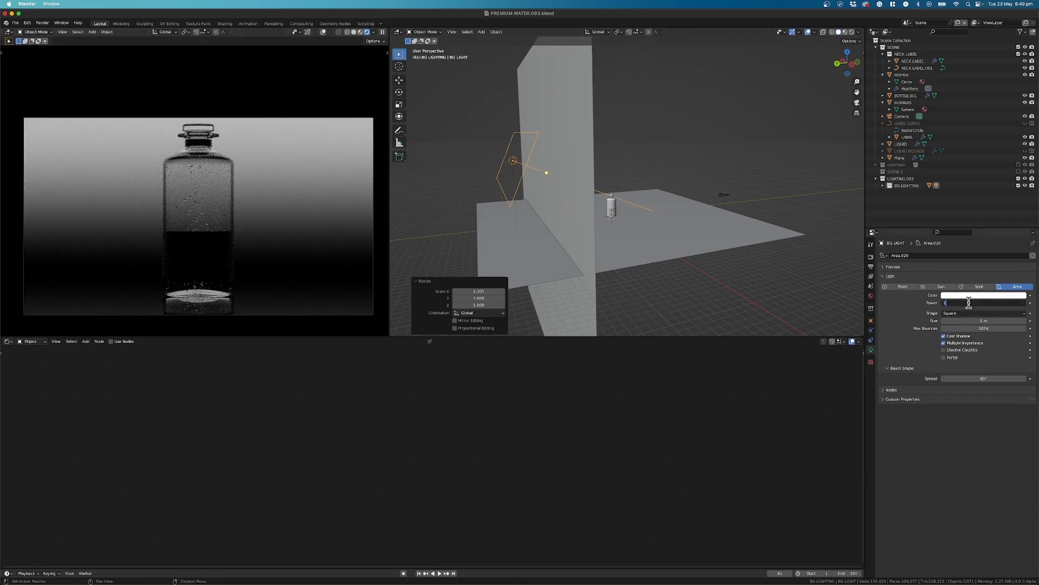
text(1500)
key(Return)
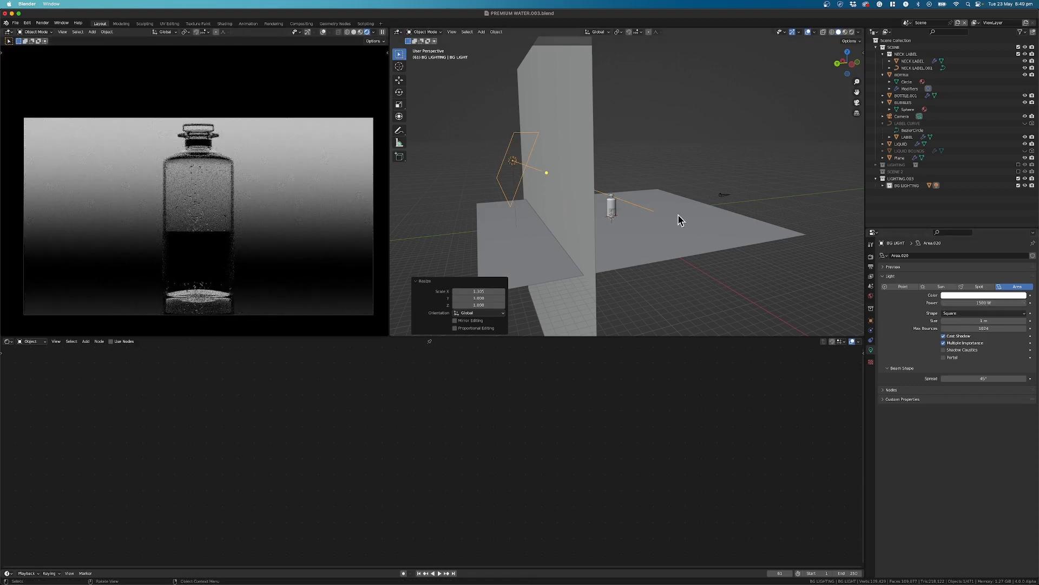
Brighten the Translucent BSDF colour of the BG backdrop's material to full white.
click(575, 191)
click(336, 458)
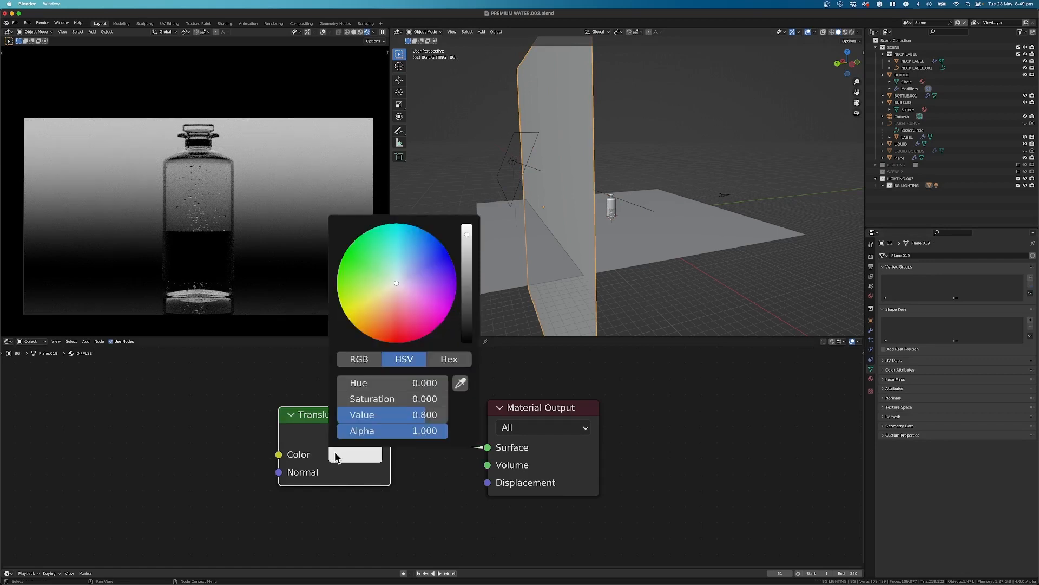
drag(468, 241, 468, 226)
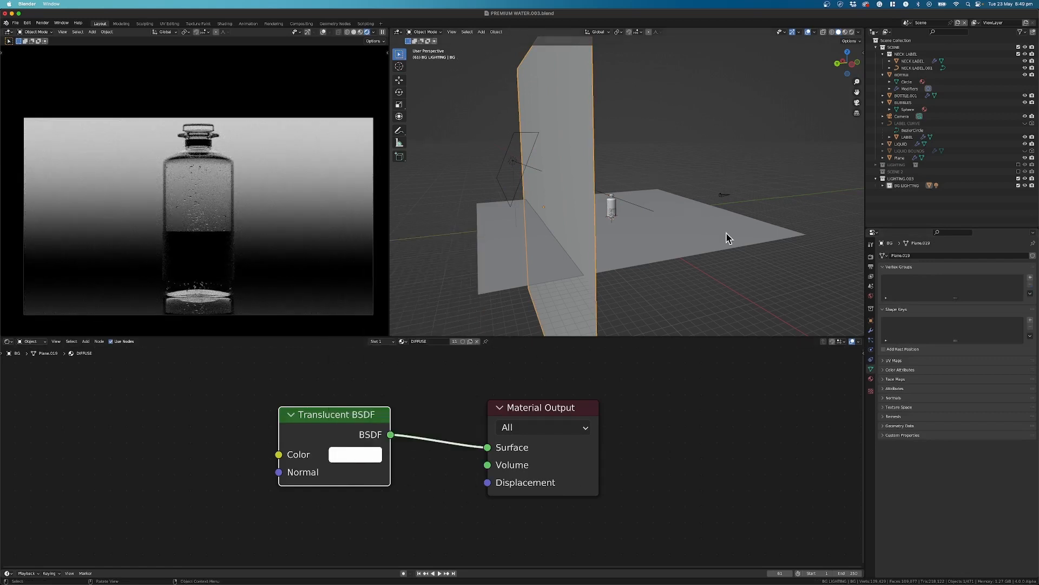
Raise the BG light about 1.1 m along Z and rotate it about 0.7° around the X axis.
middle_drag(726, 234, 666, 205)
click(479, 115)
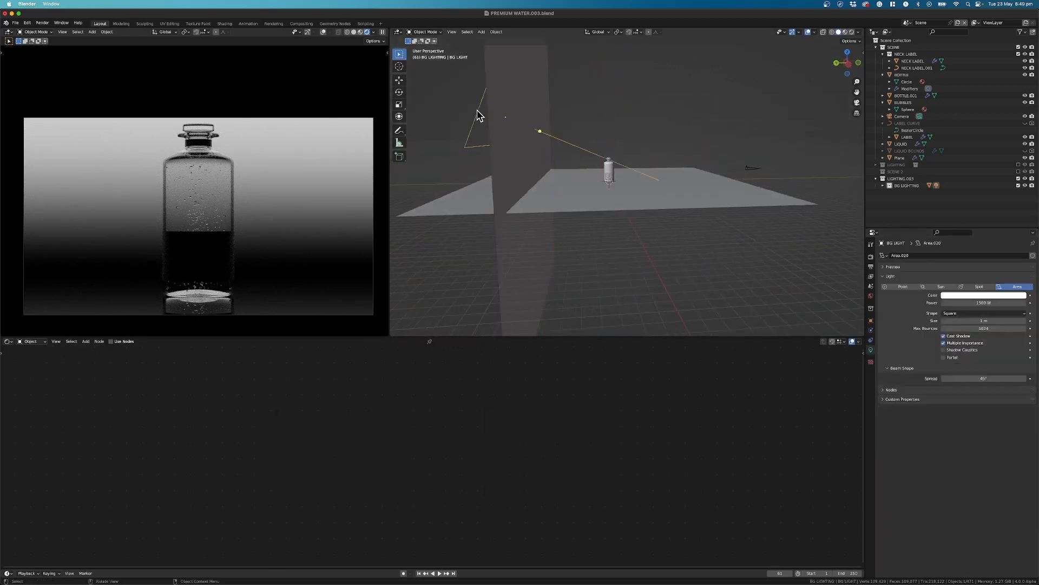
key(g)
key(z)
click(522, 114)
key(r)
key(x)
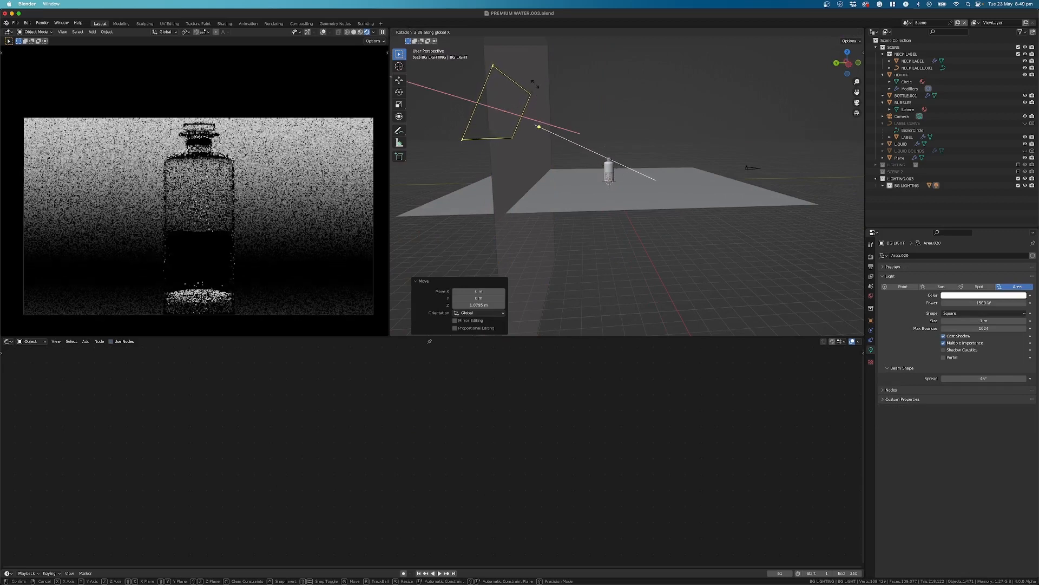
click(520, 338)
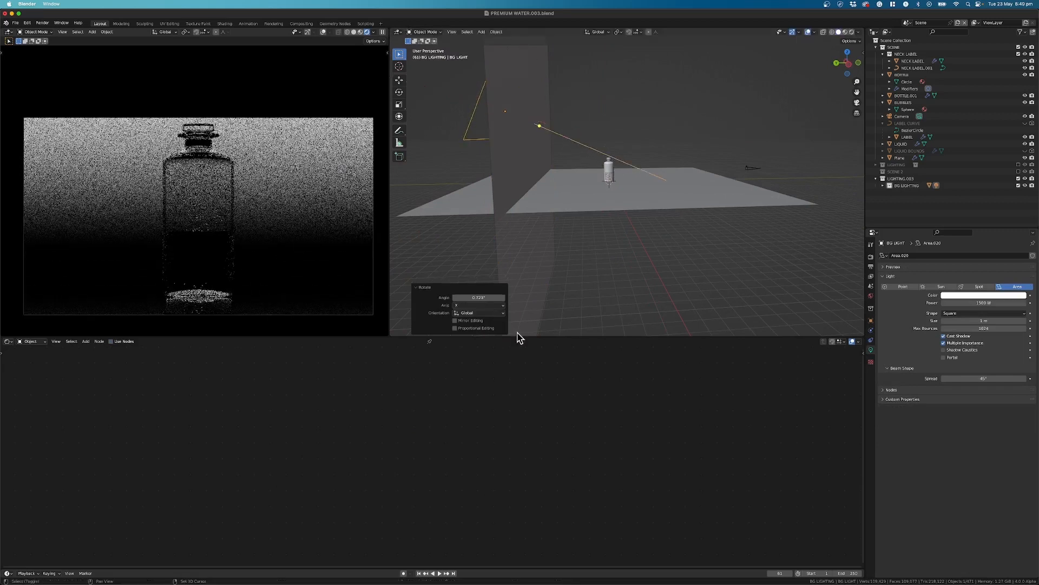
Set the BG light's beam spread to 60° and tilt it a few degrees in the negative direction around the X axis.
click(981, 378)
text(60)
key(Return)
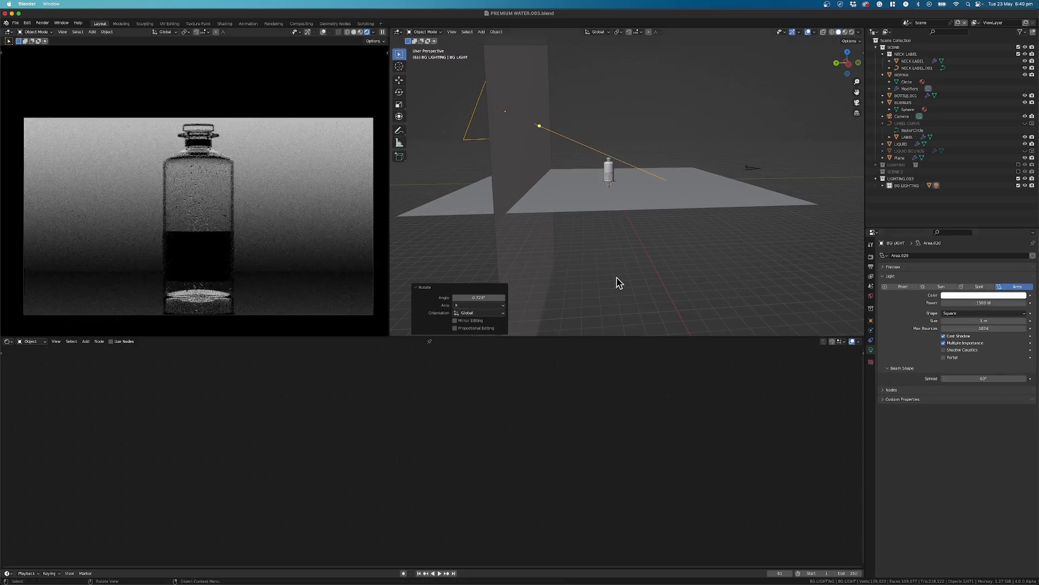
key(r)
key(x)
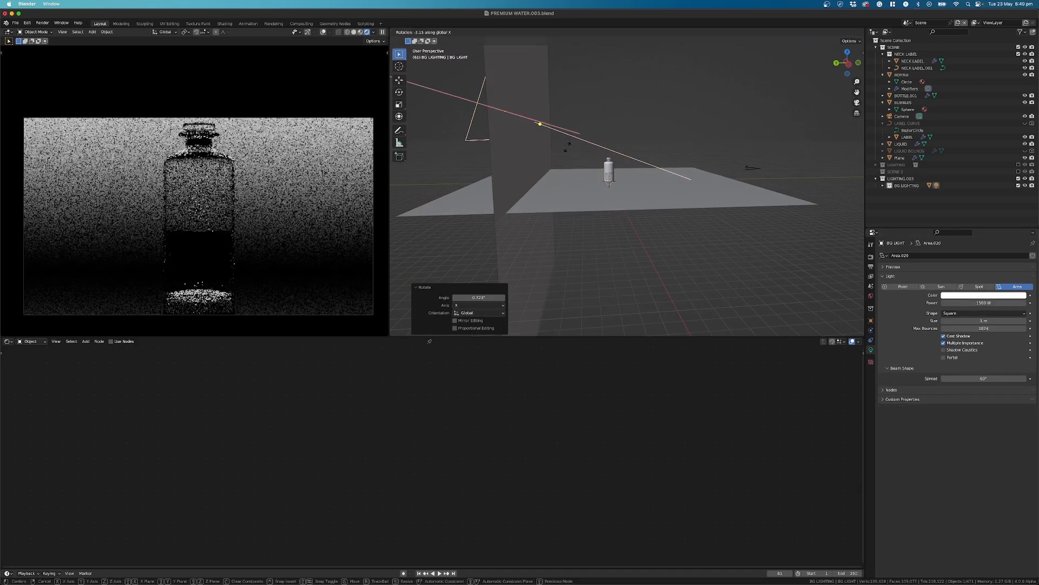
click(567, 147)
Examine the bottle up close, including its neck label and its main label.
middle_drag(680, 231, 536, 233)
shift+middle_drag(536, 234, 621, 196)
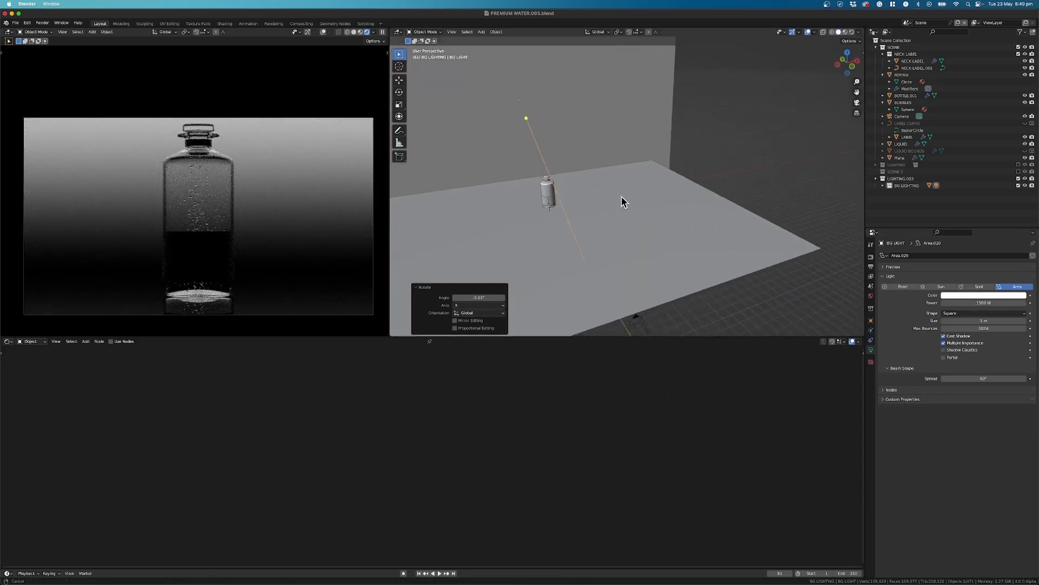
middle_drag(590, 241, 620, 211)
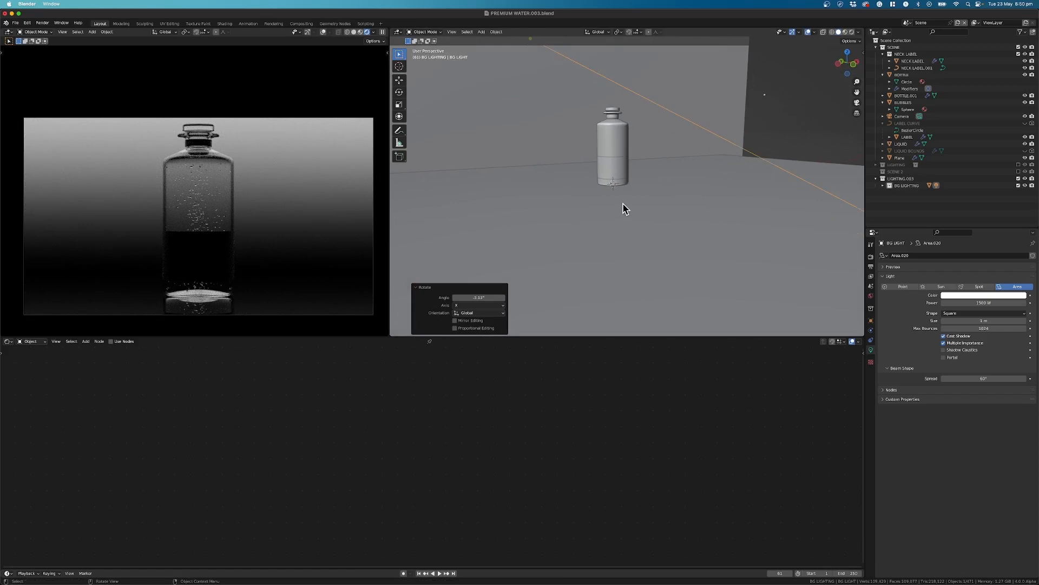
click(629, 171)
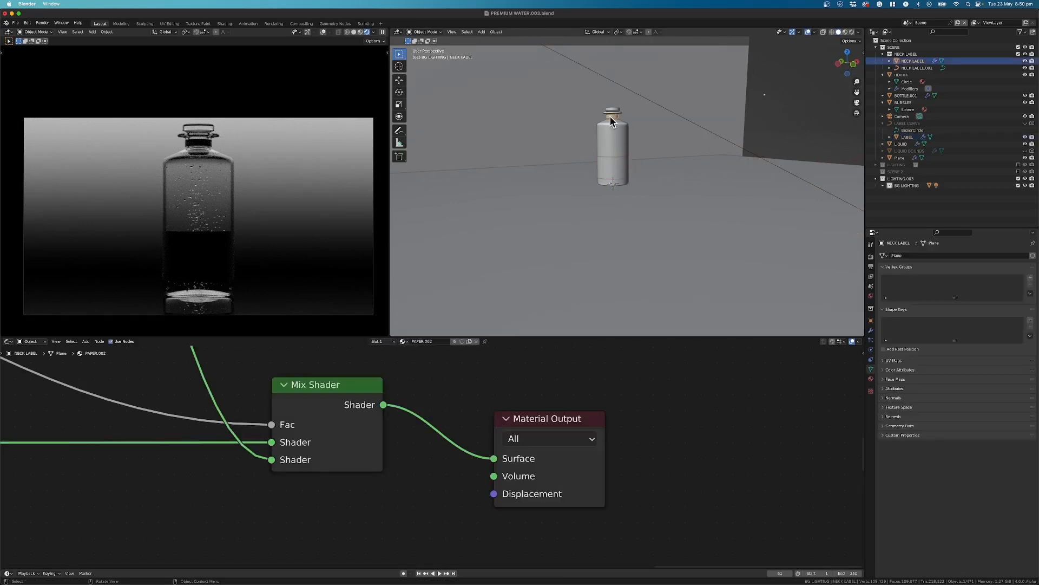
middle_drag(631, 174, 617, 205)
scroll(611, 160, up, 5)
scroll(611, 208, up, 2)
click(608, 219)
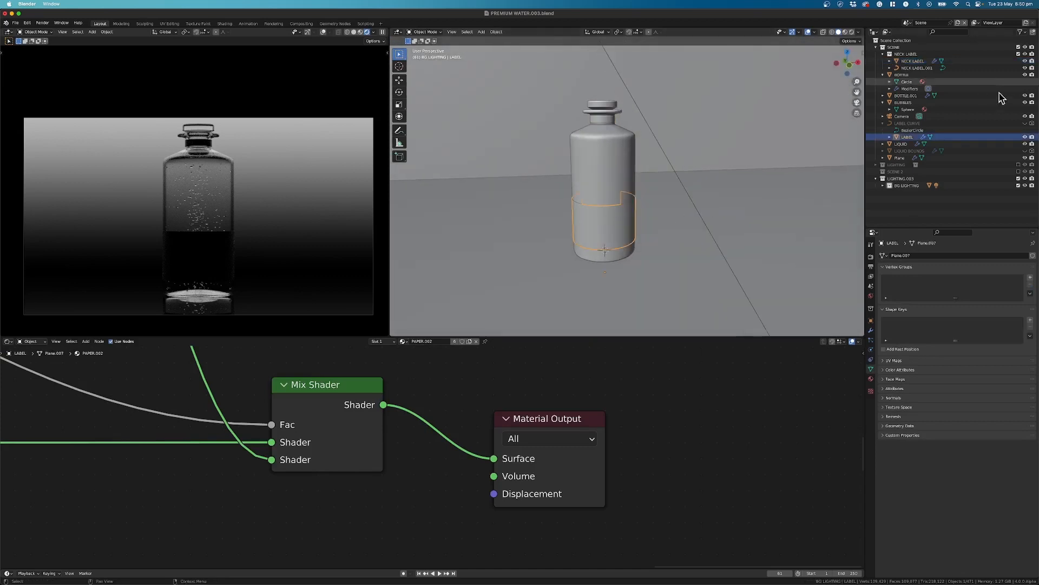
scroll(628, 223, down, 2)
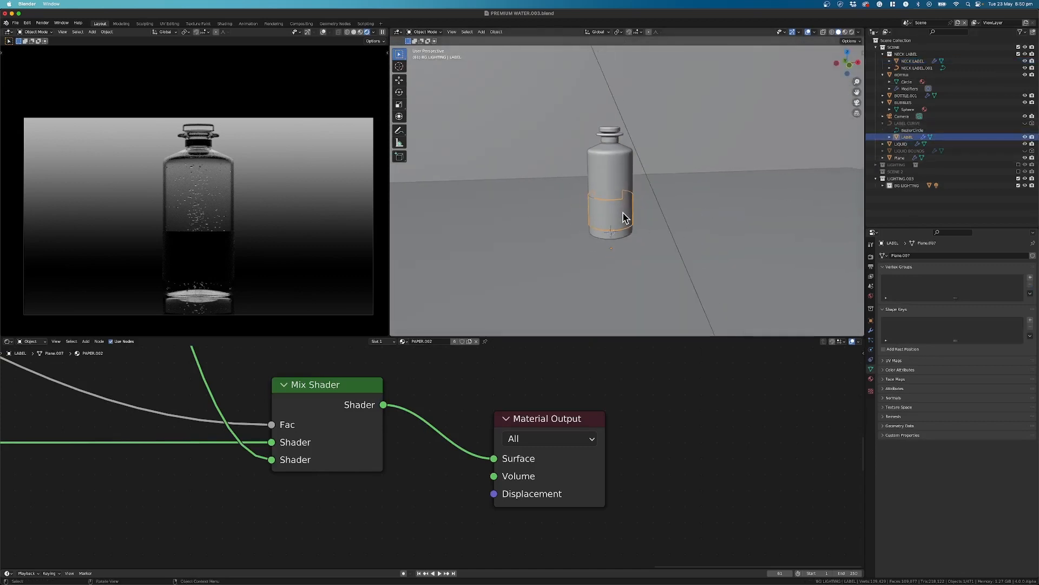
Add an area light to the scene and rename it KEY LIGHT.
middle_drag(622, 222, 617, 209)
key(shift+a)
mouse_move(630, 210)
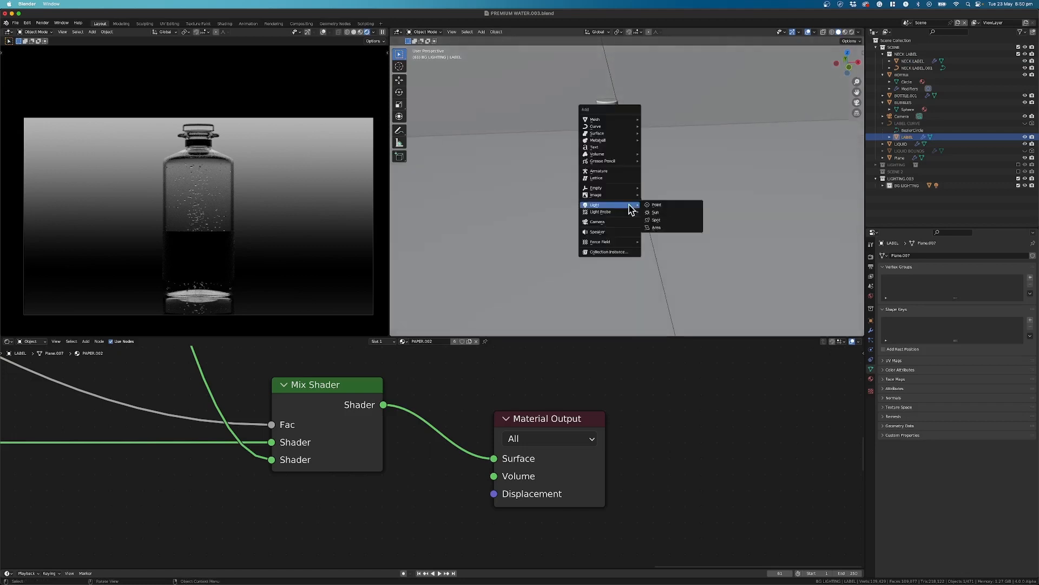
click(672, 226)
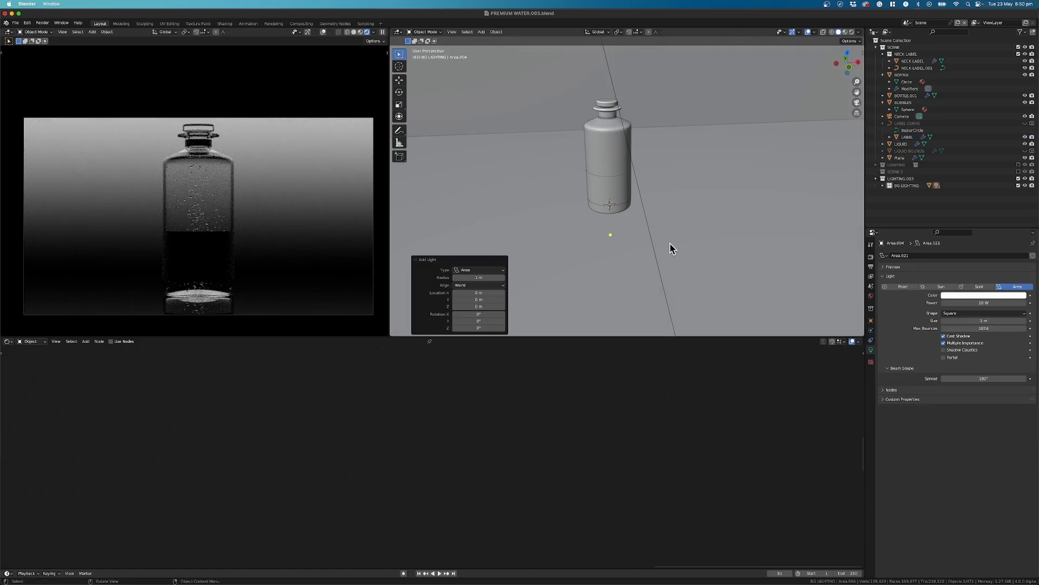
key(F2)
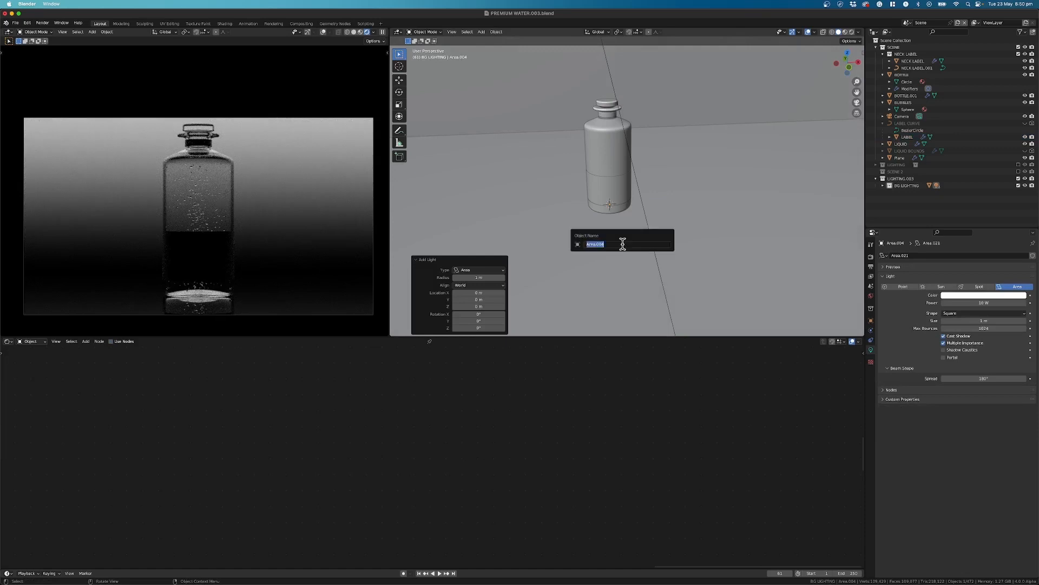
key(fn+Escape)
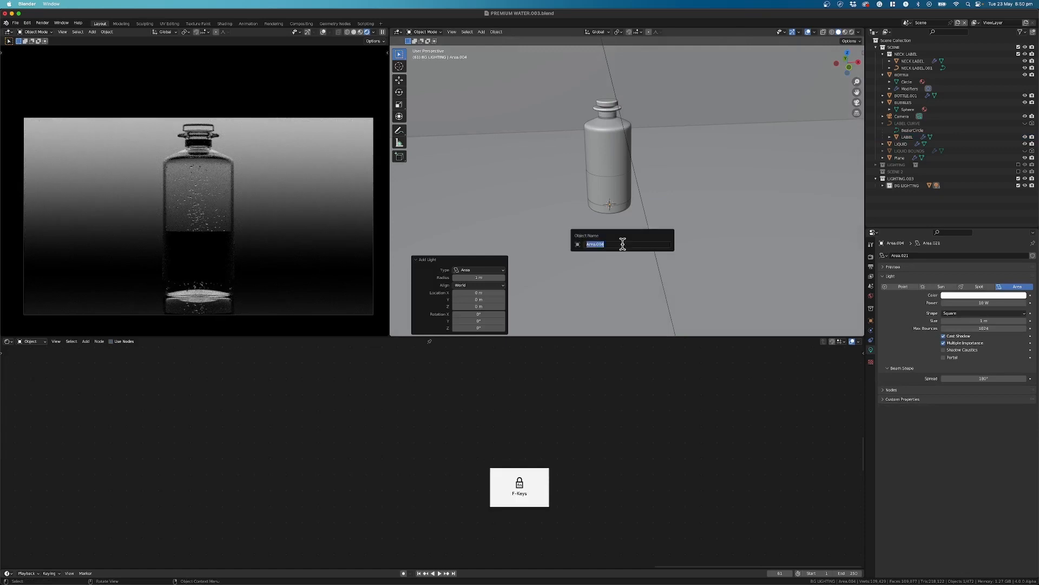
text(KEY LIGHT)
key(Return)
Raise the key light along Z and move it along the positive X axis to stand beside the bottle.
key(g)
key(z)
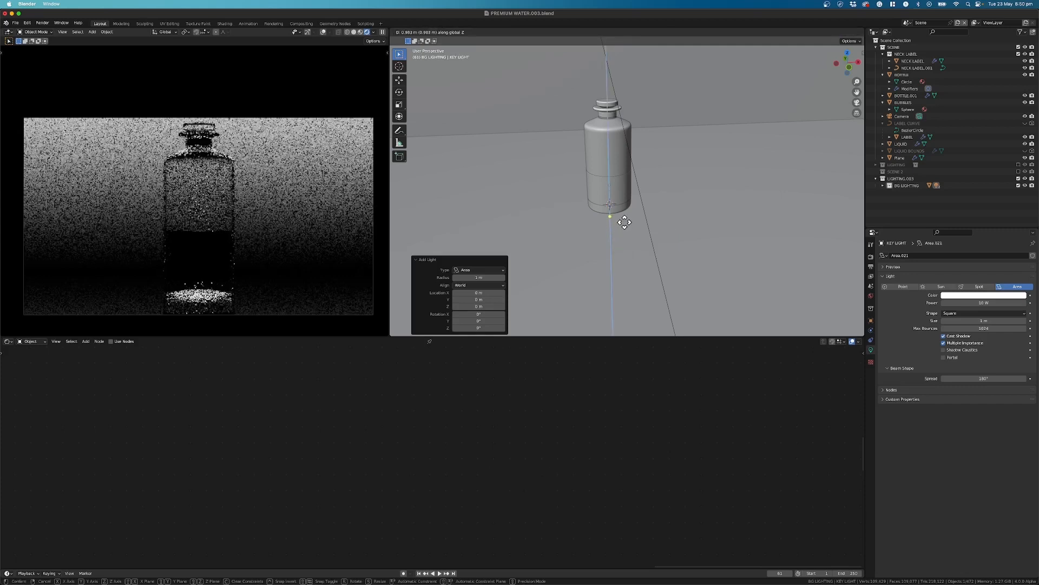
key(x)
click(668, 228)
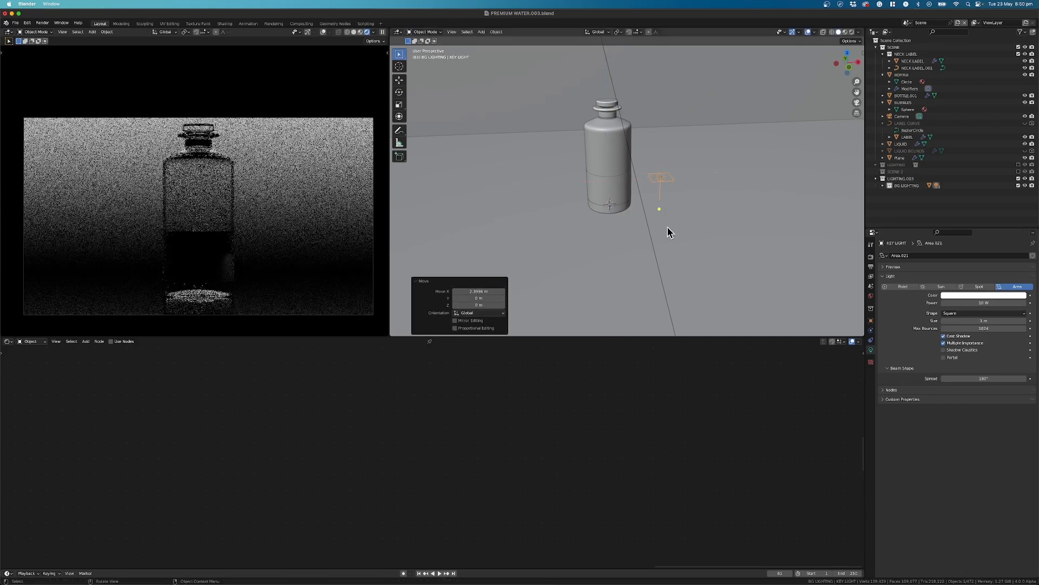
Rotate the key light 90° around X and 90° around Z so that it faces the bottle.
middle_drag(678, 216, 684, 167)
text(rx)
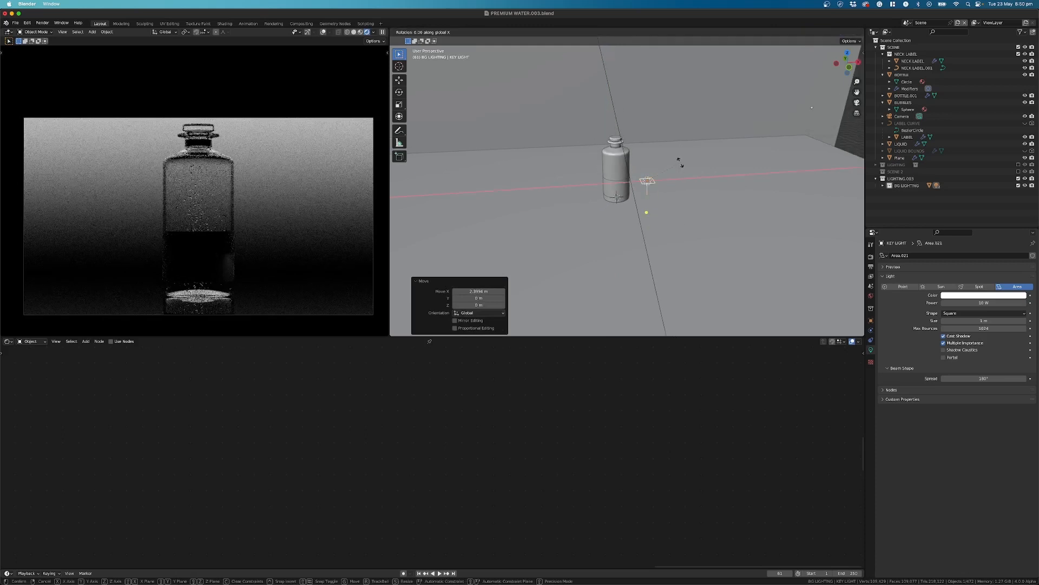
text(90)
key(Return)
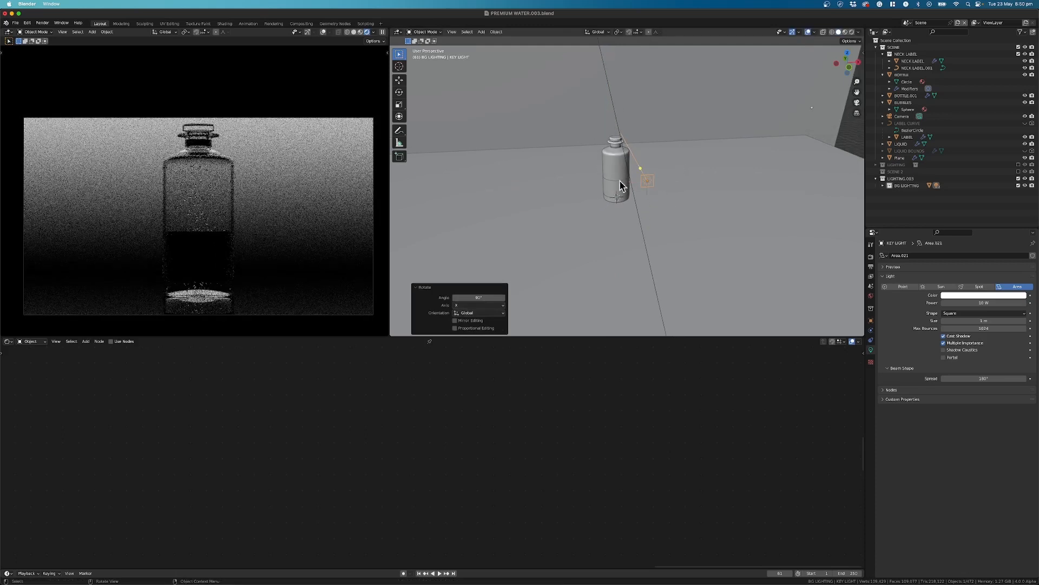
middle_drag(652, 202, 639, 229)
text(rz)
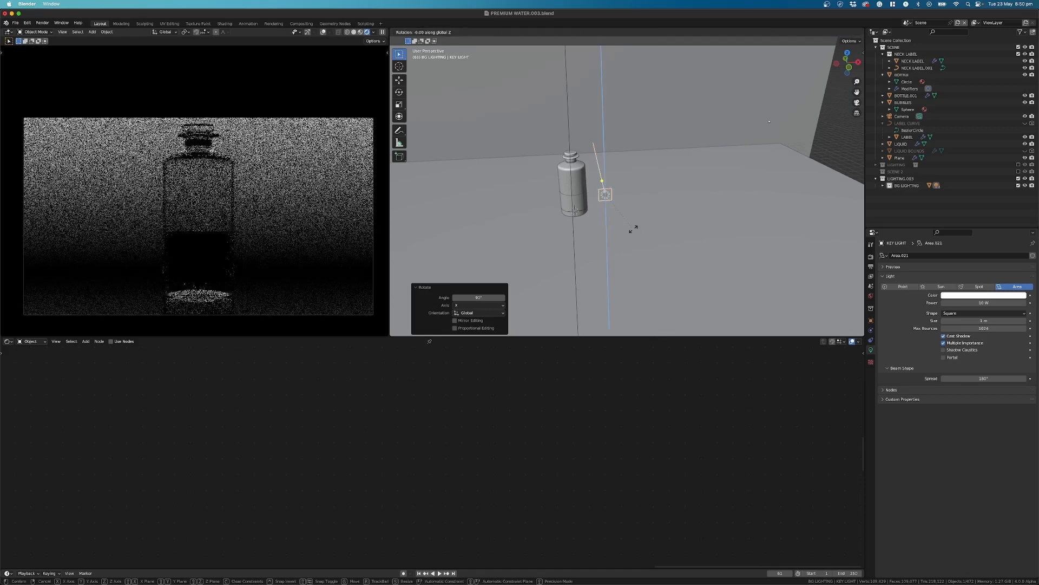
text(90)
key(Return)
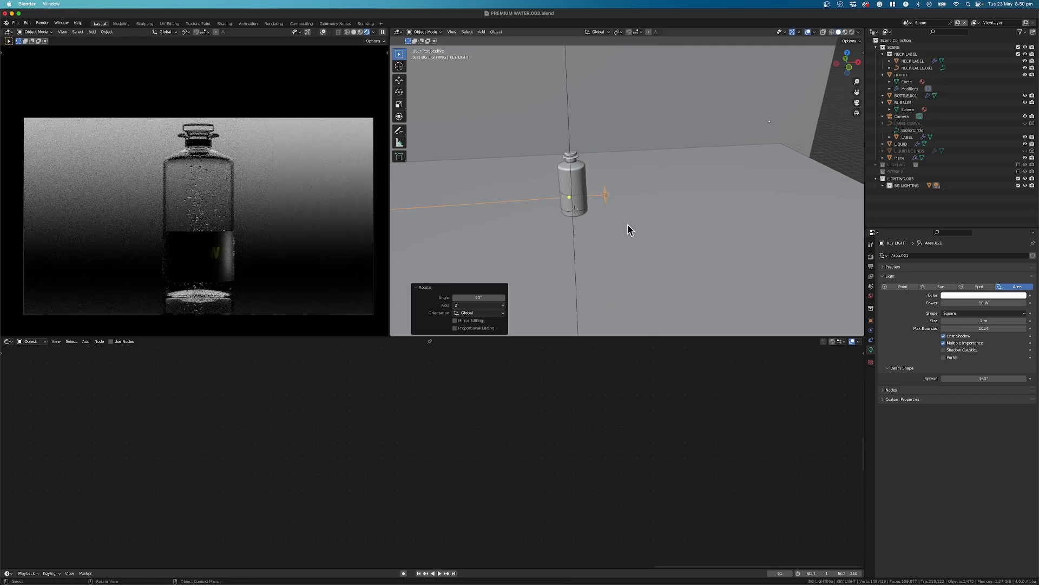
Stretch the key light along the global Z axis to more than three times its height, forming a tall strip.
key(s)
key(z)
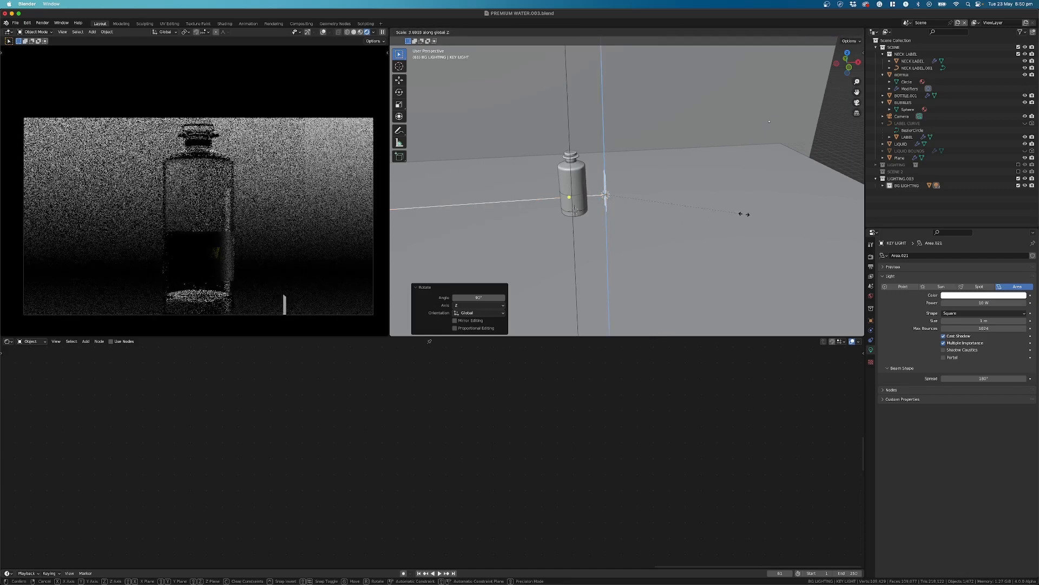
click(755, 217)
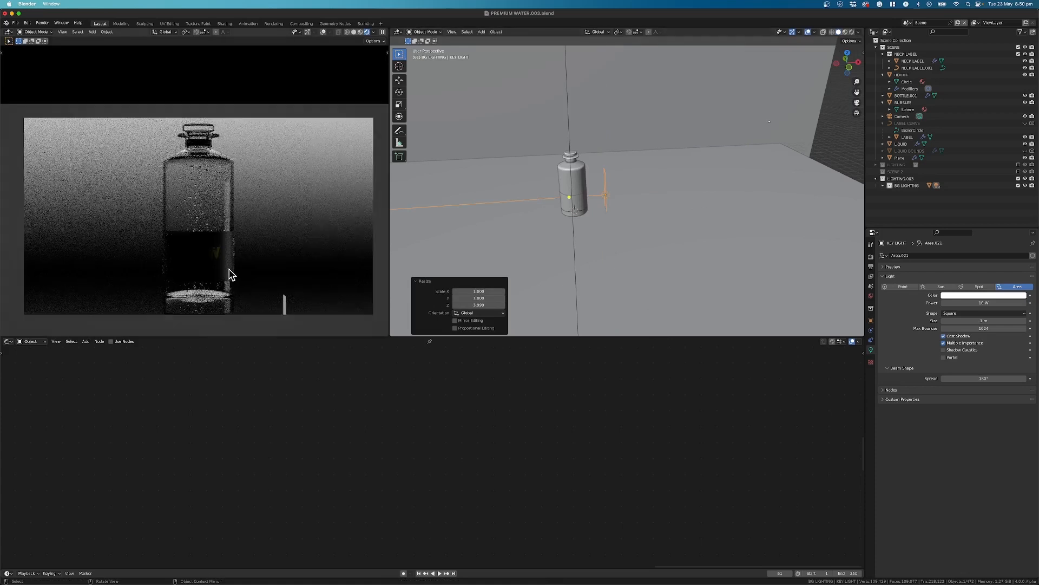
scroll(244, 290, up, 2)
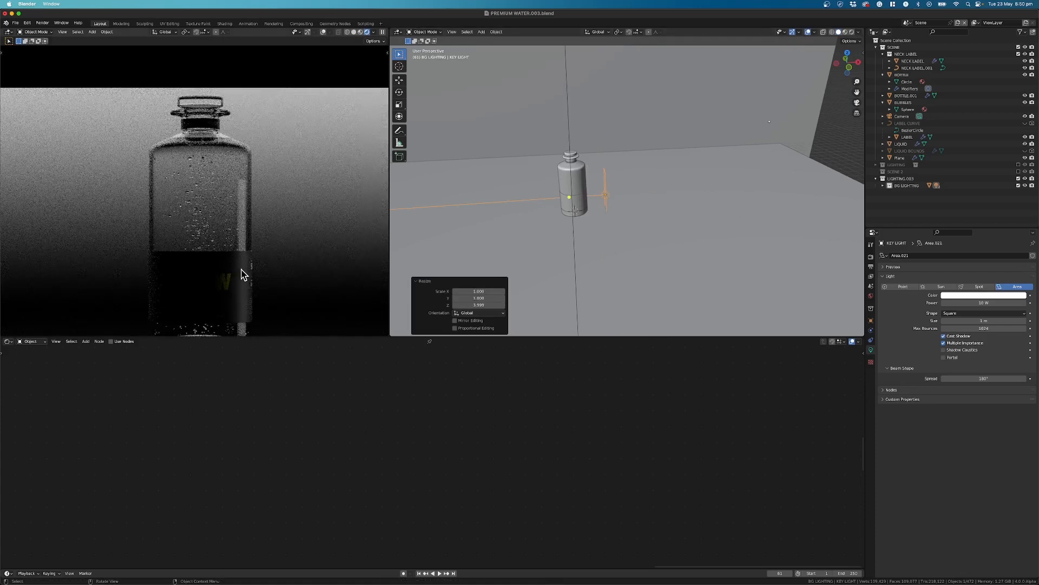
Stretch the key light along the global Z axis by a further factor of about 1.84.
key(s)
key(z)
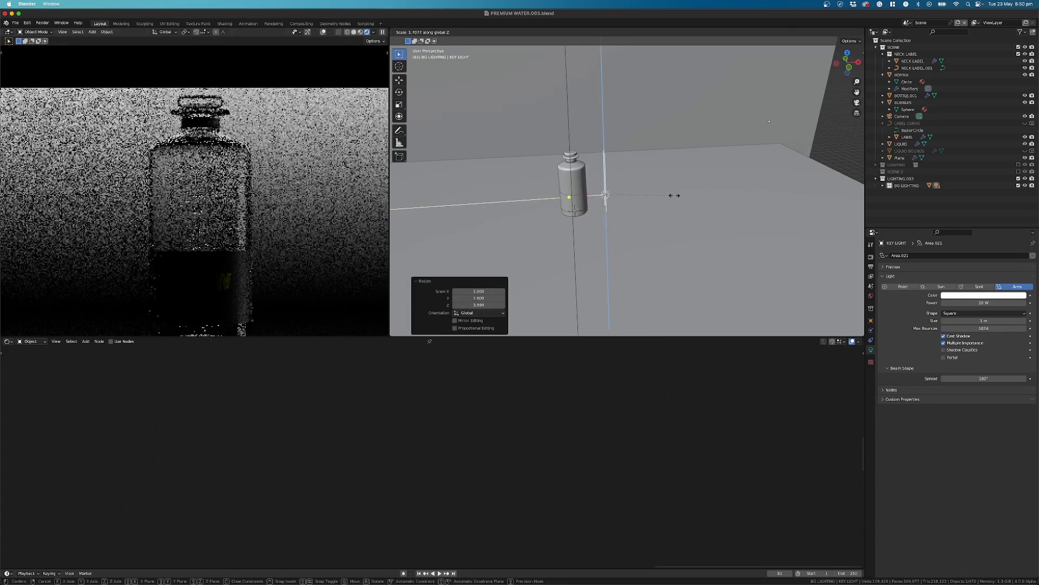
click(677, 194)
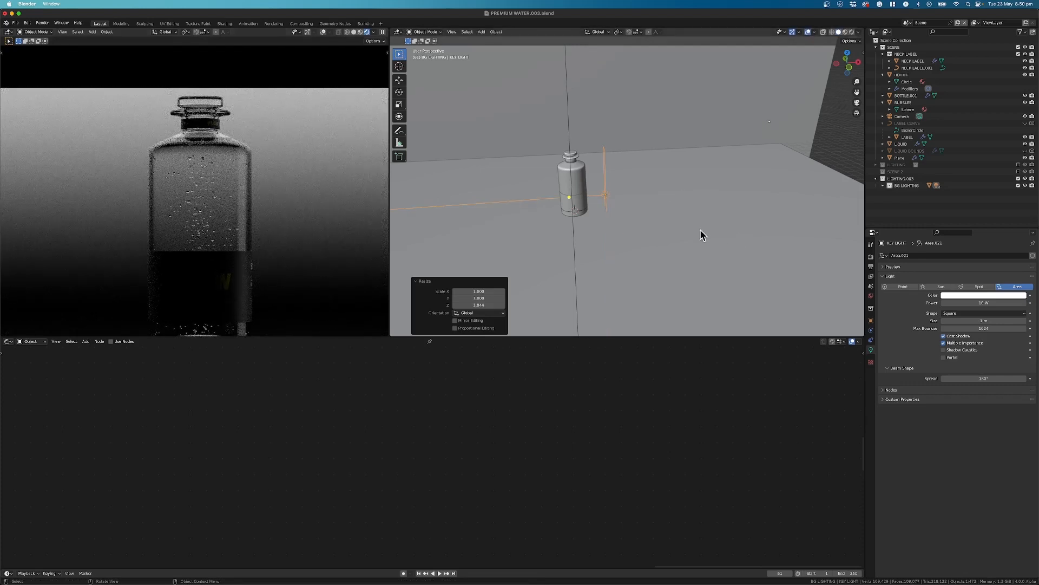
In the top view, move the key light diagonally in front of the bottle and rotate it roughly 45° to face the bottle.
key(KP_7)
key(g)
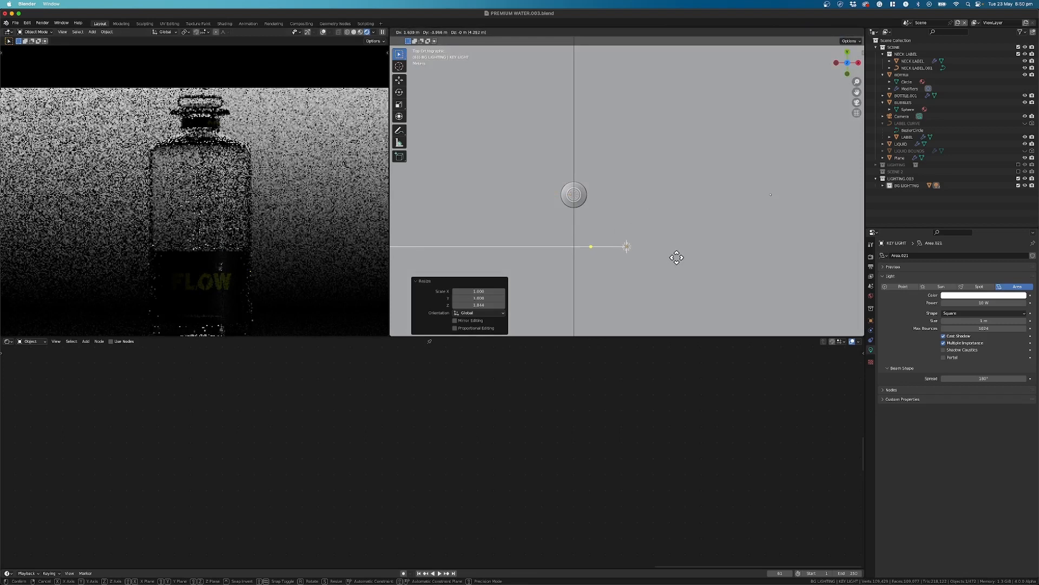
click(677, 256)
key(r)
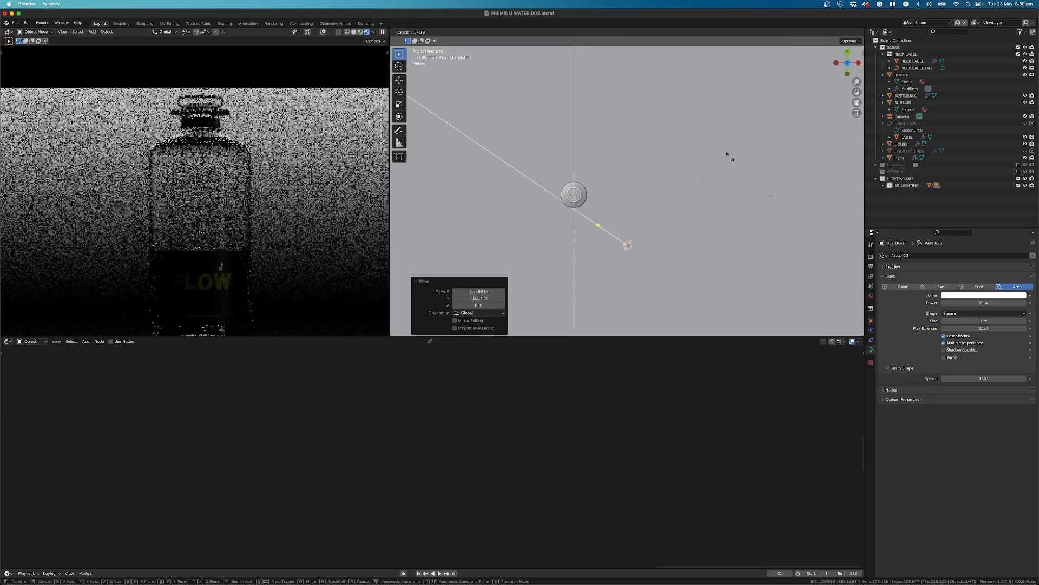
click(760, 170)
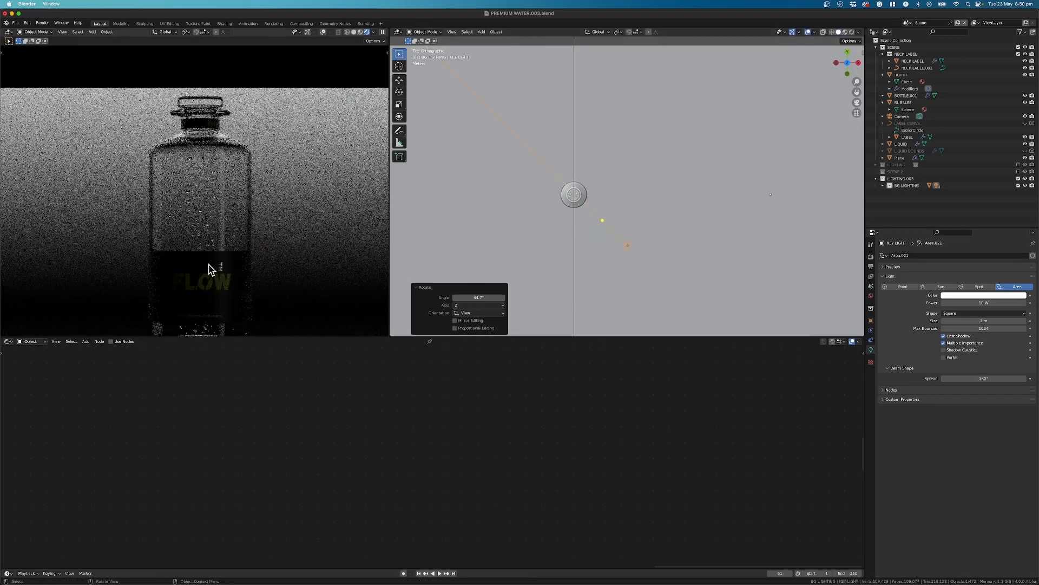
Widen the key light about 3.4 times along its local X axis and about 1.6 times along the global X axis.
key(s)
key(x)
key(x)
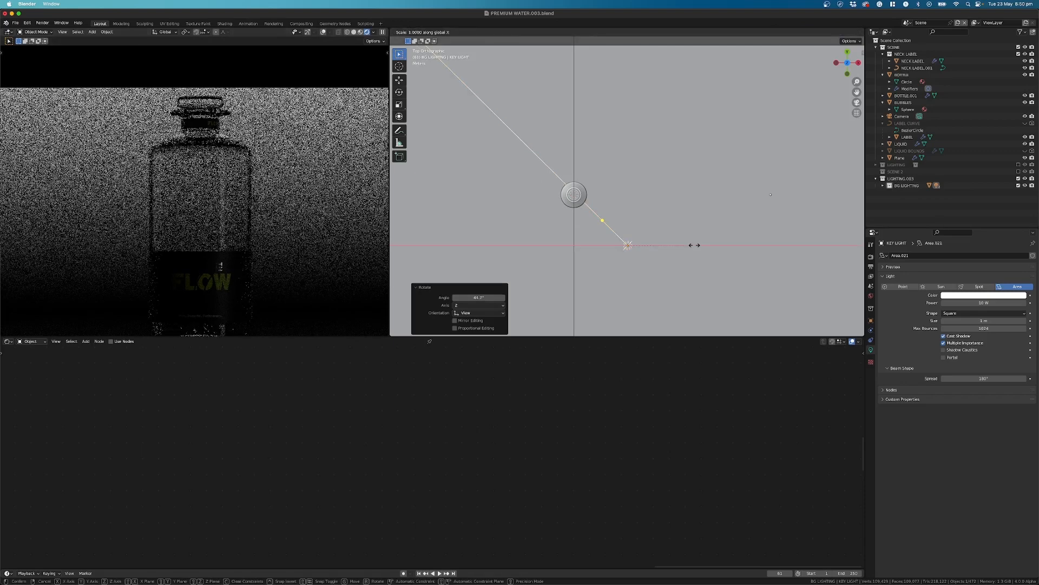
click(827, 137)
key(s)
key(x)
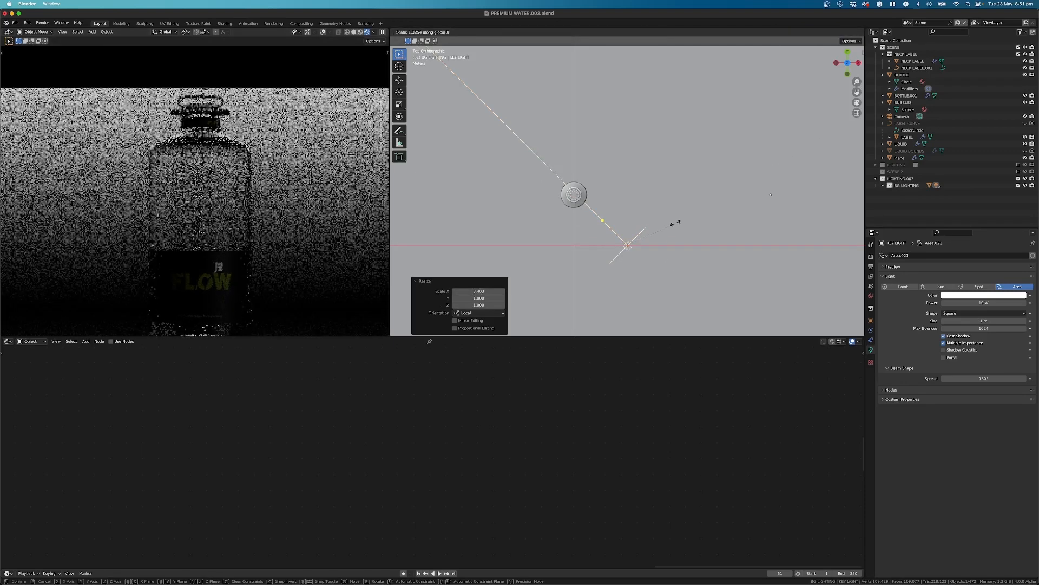
click(689, 221)
Enable the Screencast Keys overlay in the 3D viewport.
key(n)
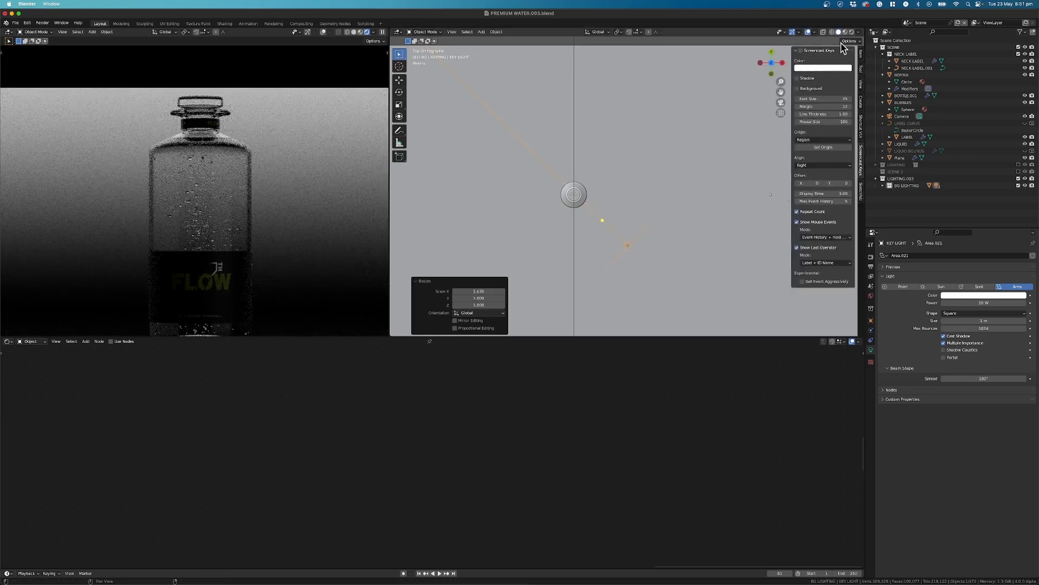
click(800, 50)
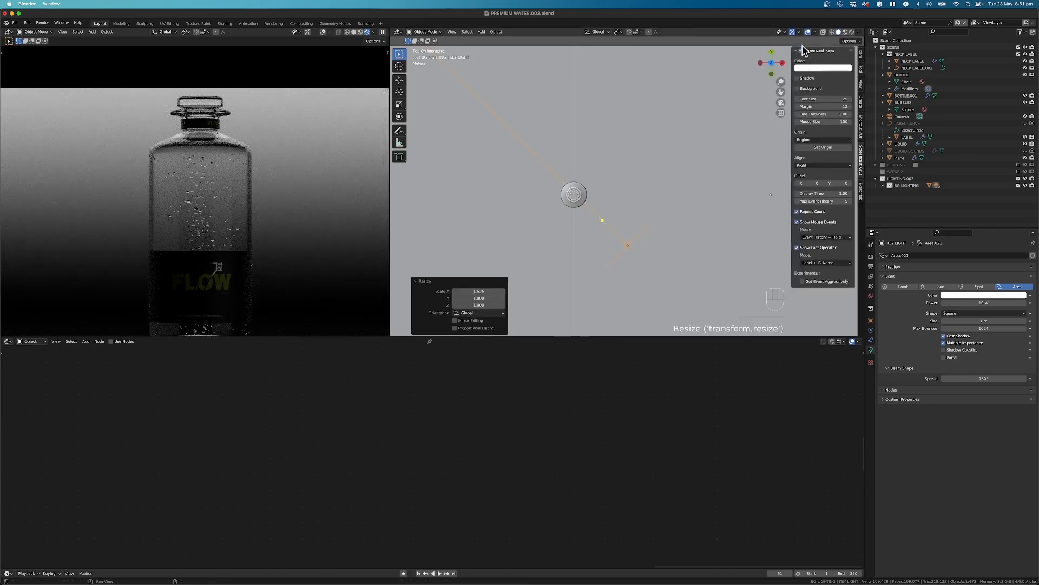
key(n)
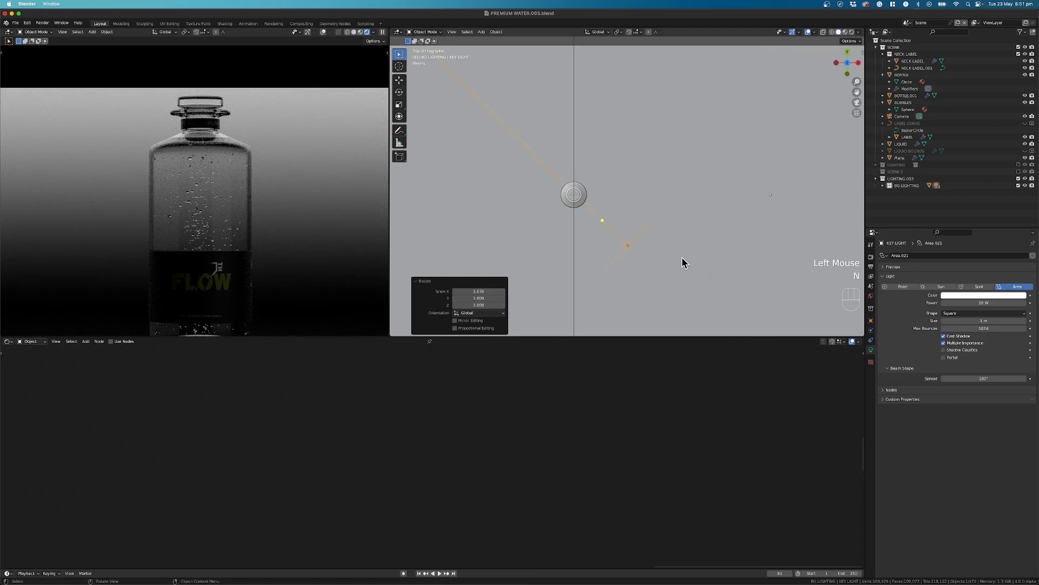
Try the key light at a power of 50 W and at 150 W.
scroll(651, 261, up, 1)
scroll(652, 263, up, 1)
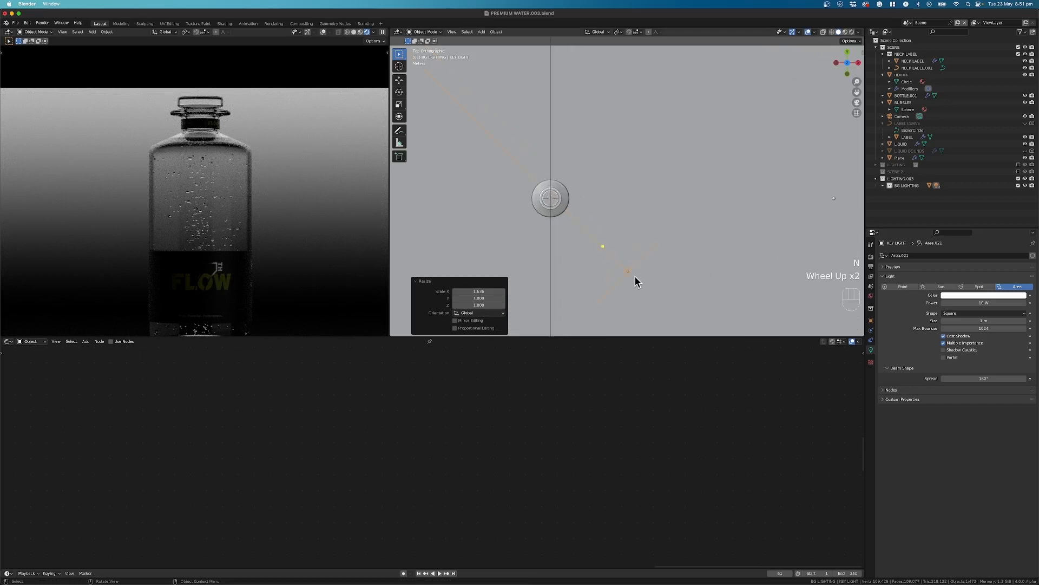
click(988, 301)
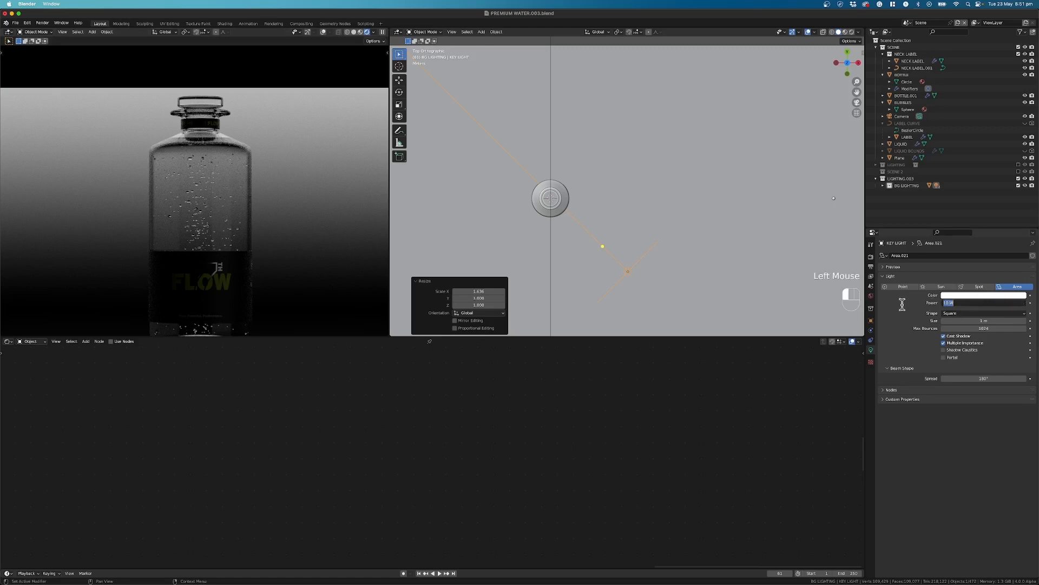
key(Return)
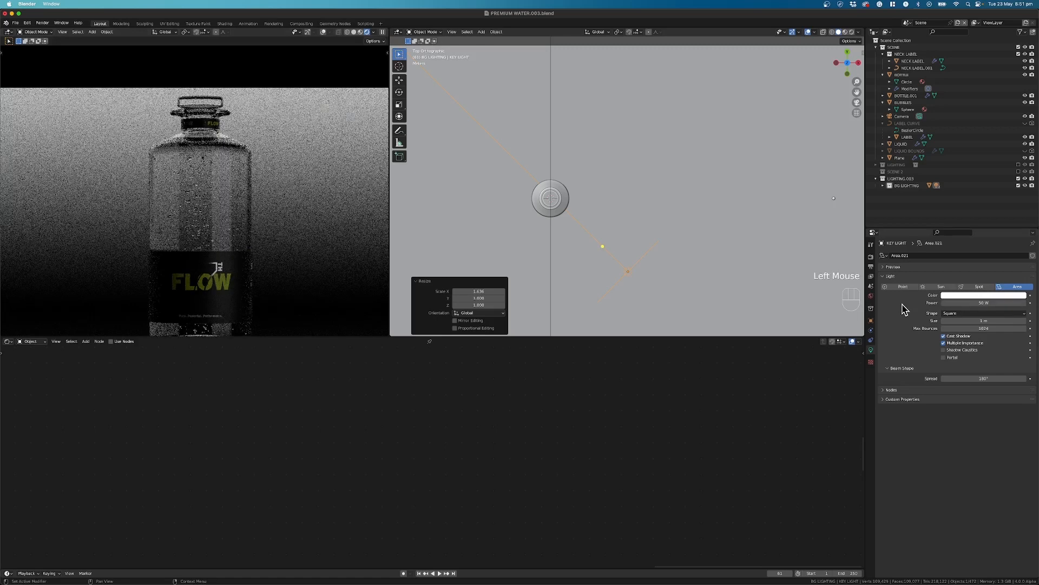
click(983, 302)
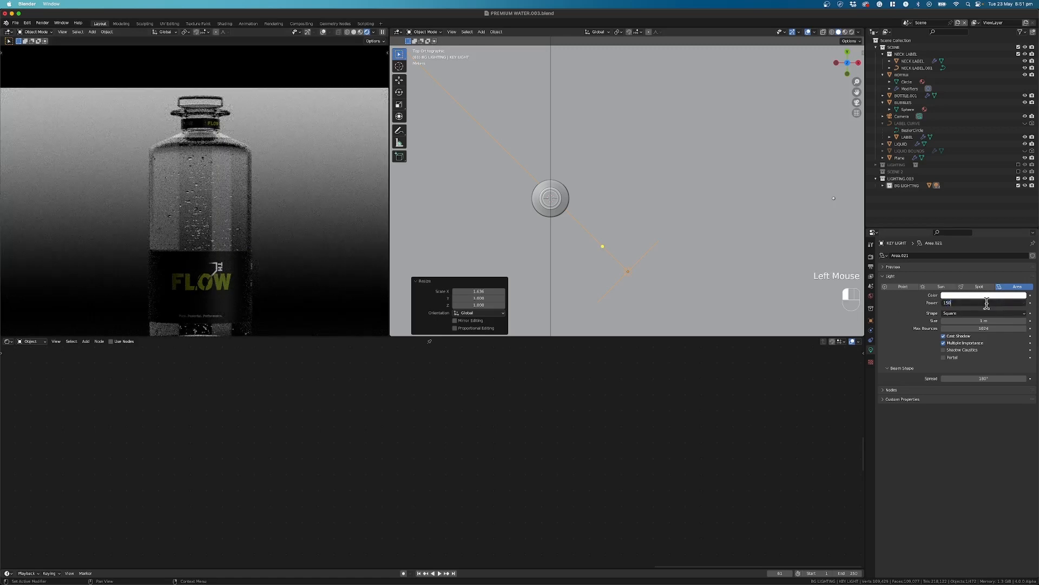
text(150)
key(Return)
scroll(287, 258, down, 2)
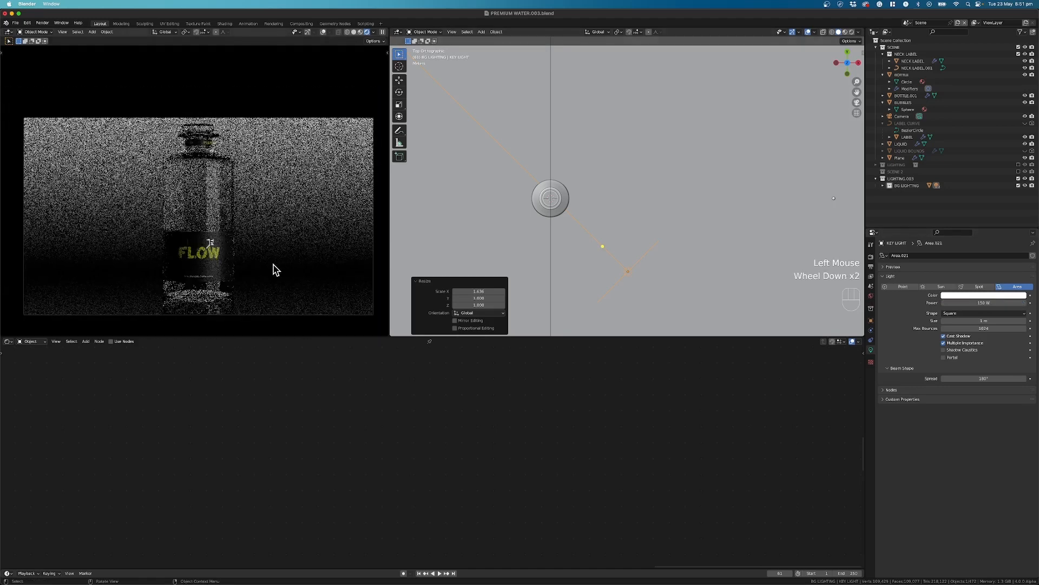
Set the key light's power to 250 W and stretch it about 2.24 times along the global X axis.
click(999, 304)
text(2)
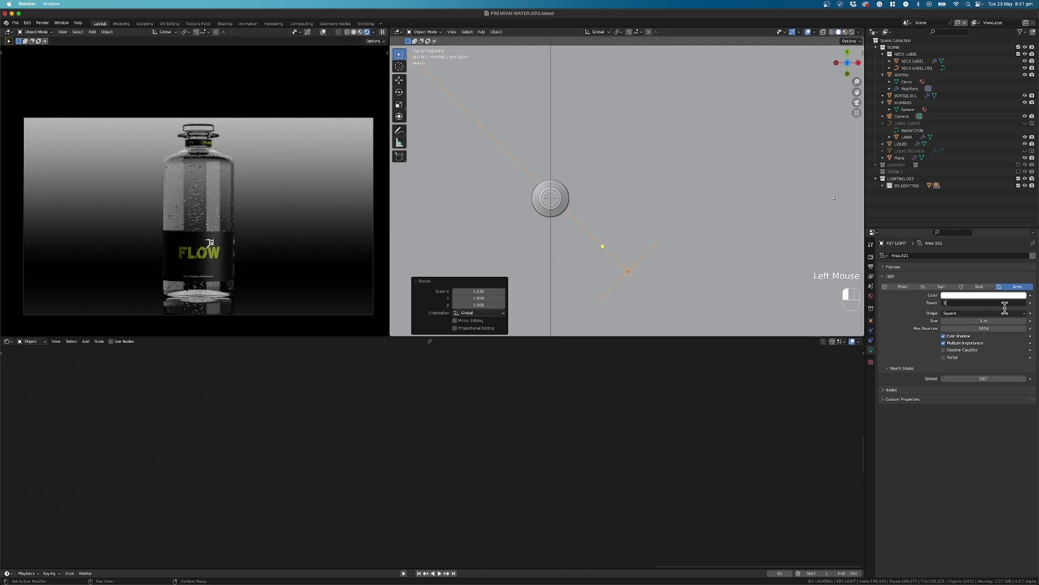
text(50)
key(Return)
key(s)
key(x)
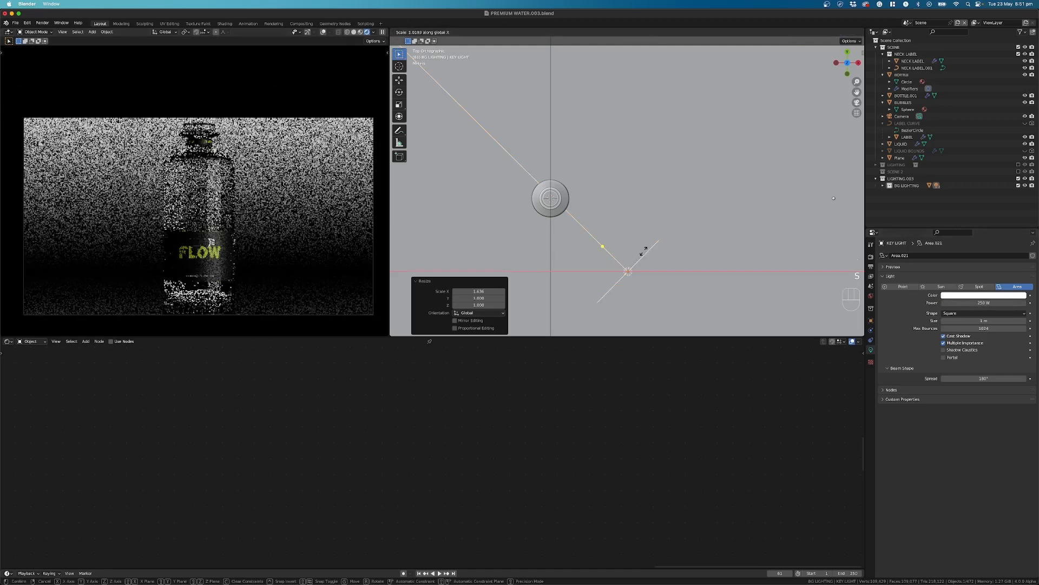
click(677, 243)
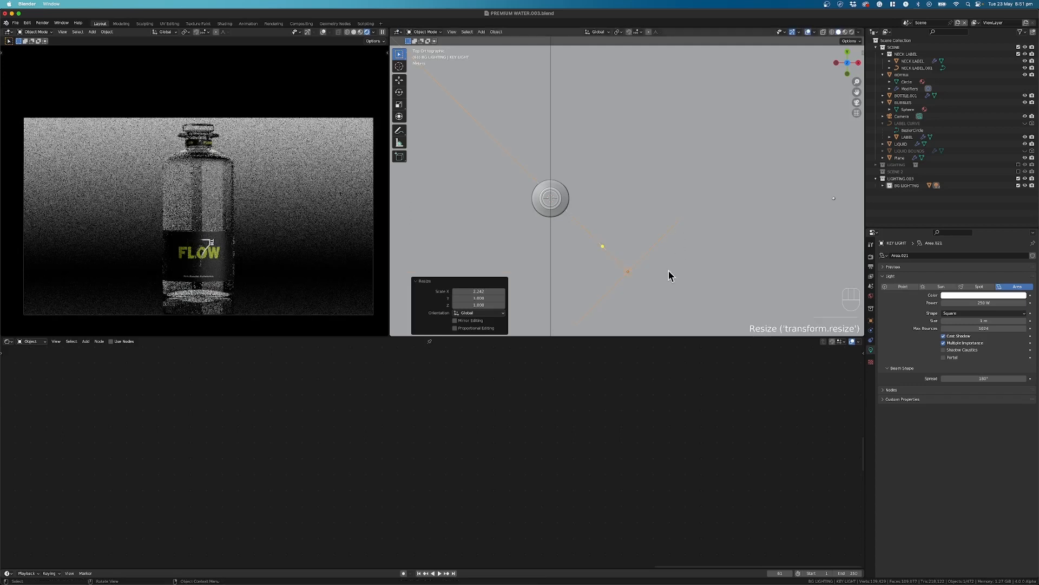
Move KEY LIGHT out of the BG LIGHTING collection directly into LIGHTING.003 and make LIGHTING.003 the active collection.
scroll(666, 272, down, 2)
shift+middle_drag(657, 276, 651, 237)
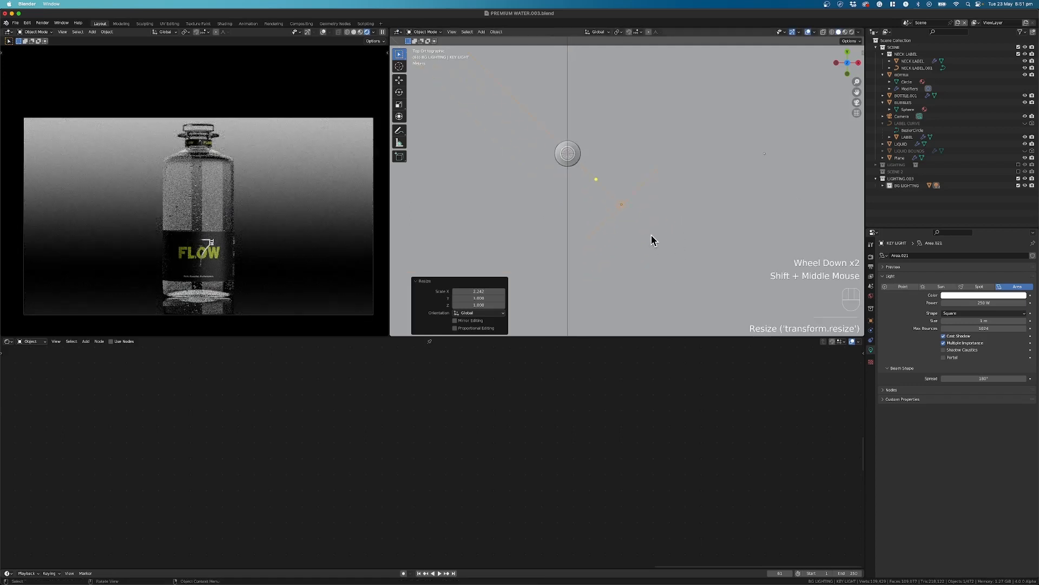
click(882, 185)
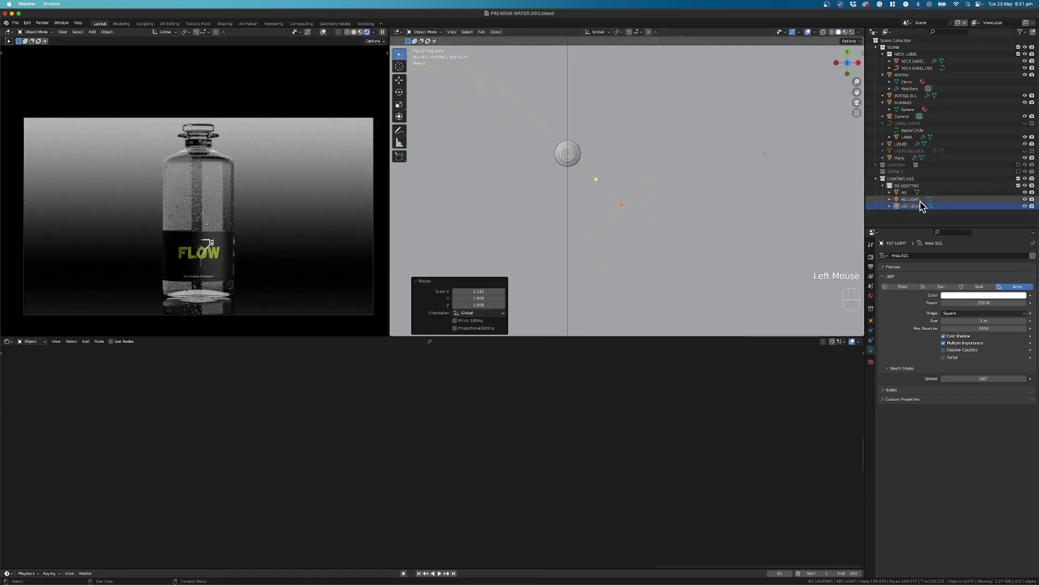
drag(916, 206, 902, 179)
key(super+z)
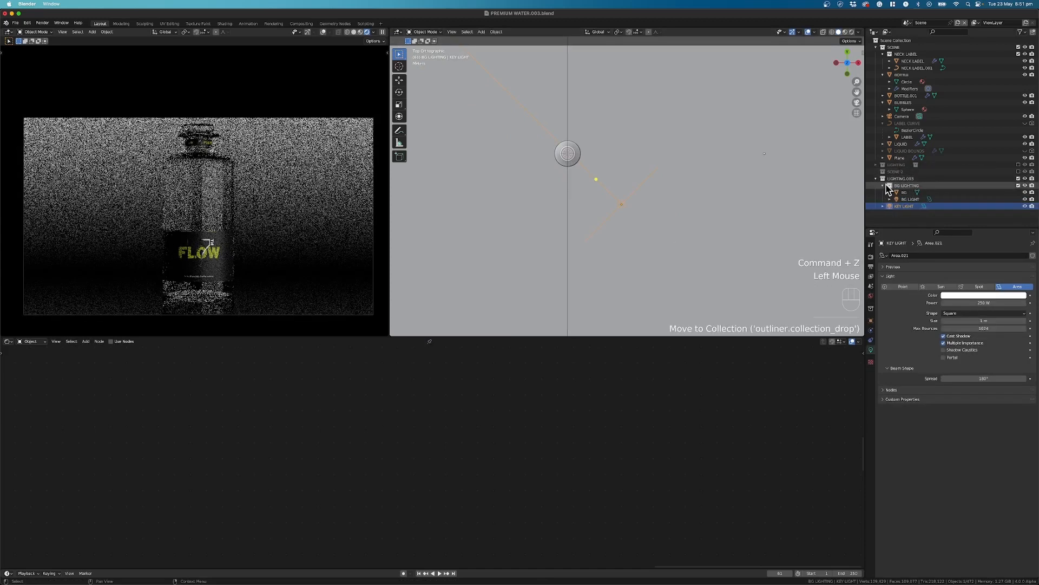
click(883, 185)
click(931, 212)
click(883, 180)
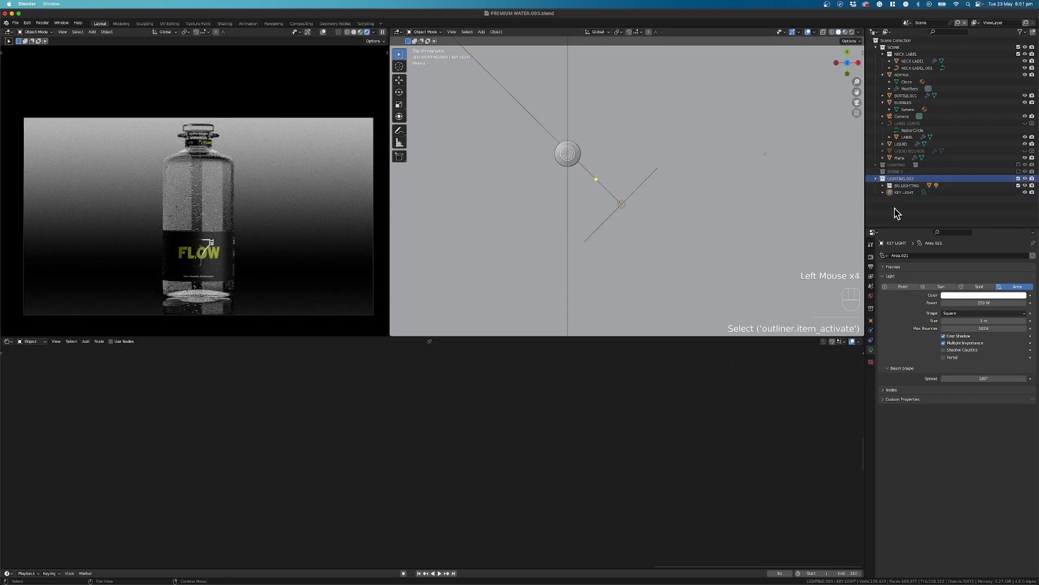
Duplicate the key light, place the copy in front on the opposite side of the bottle, and rotate it to face the bottle.
click(622, 210)
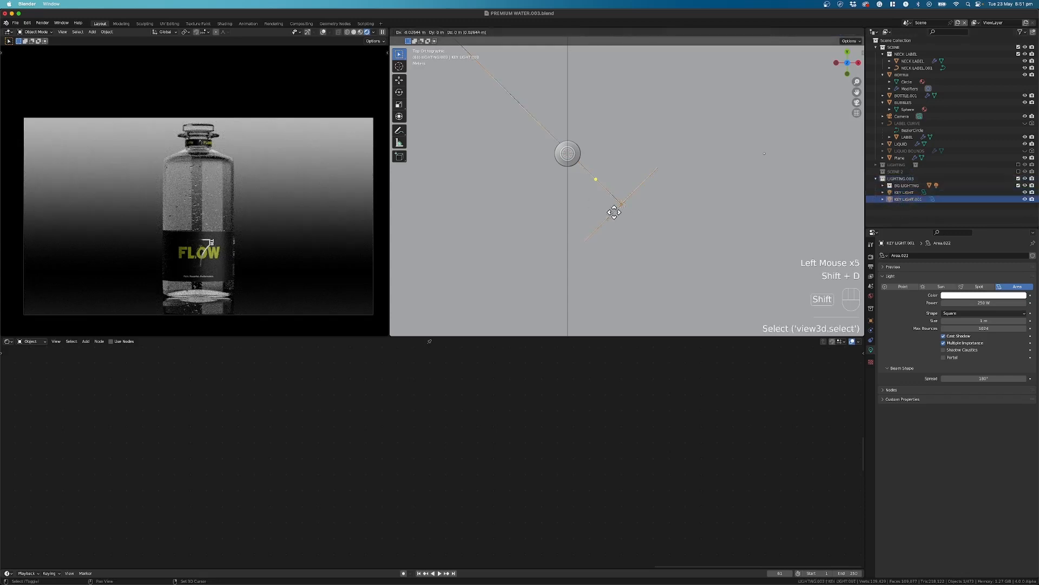
key(shift+d)
key(r)
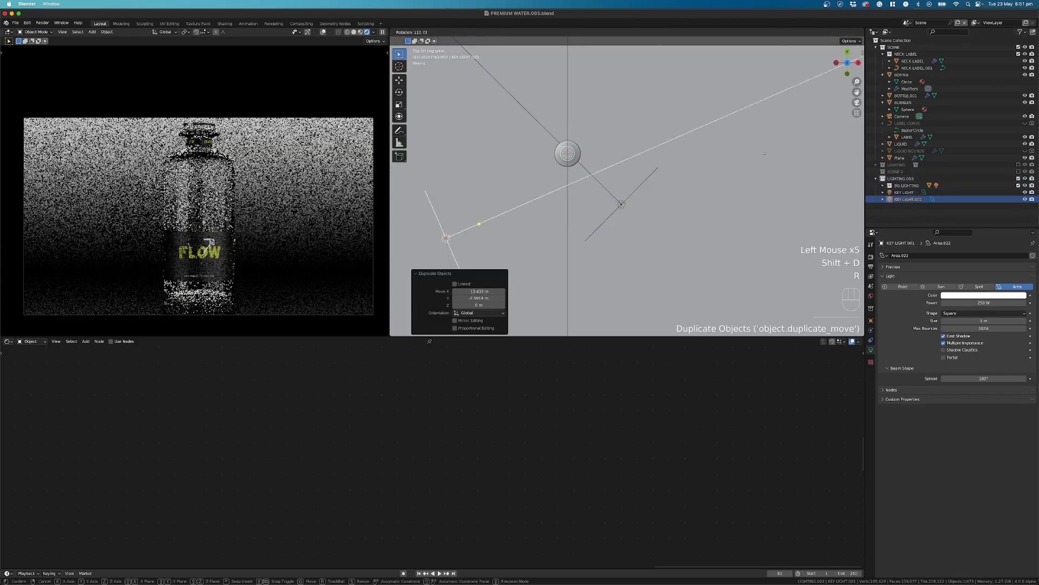
click(208, 243)
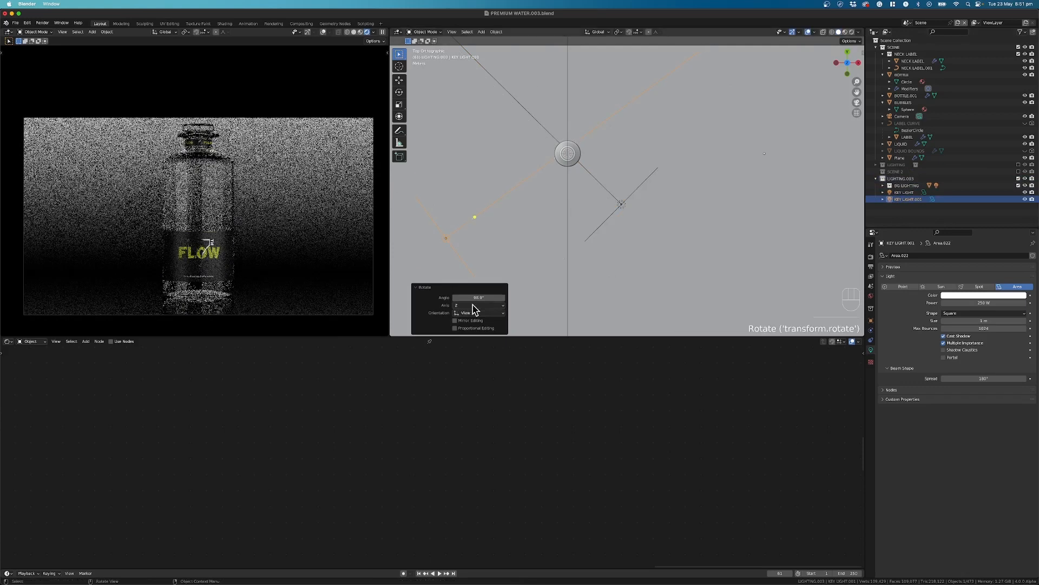
key(r)
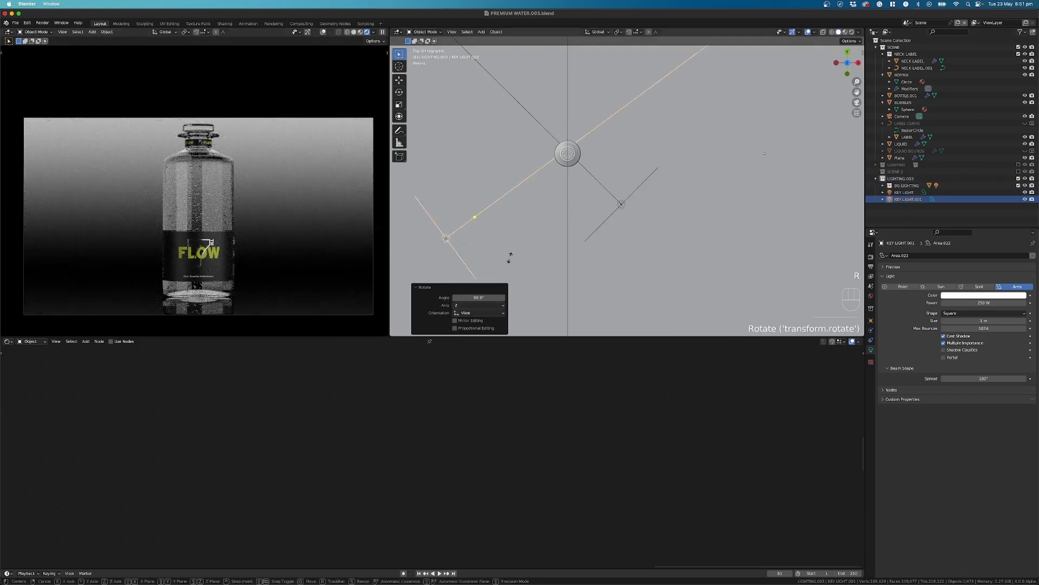
click(513, 260)
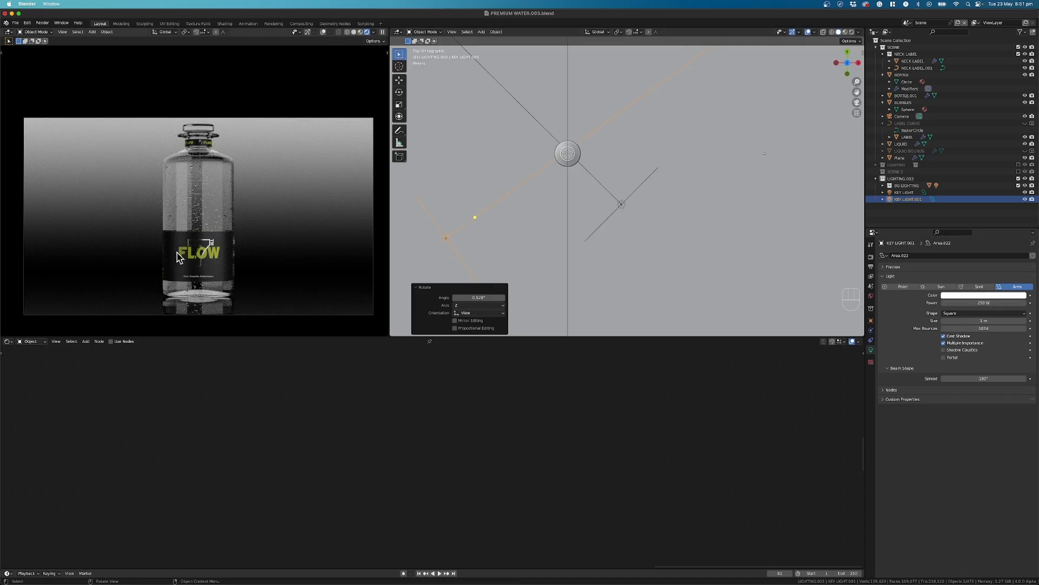
Set the power of the duplicated light to 150 W.
click(998, 304)
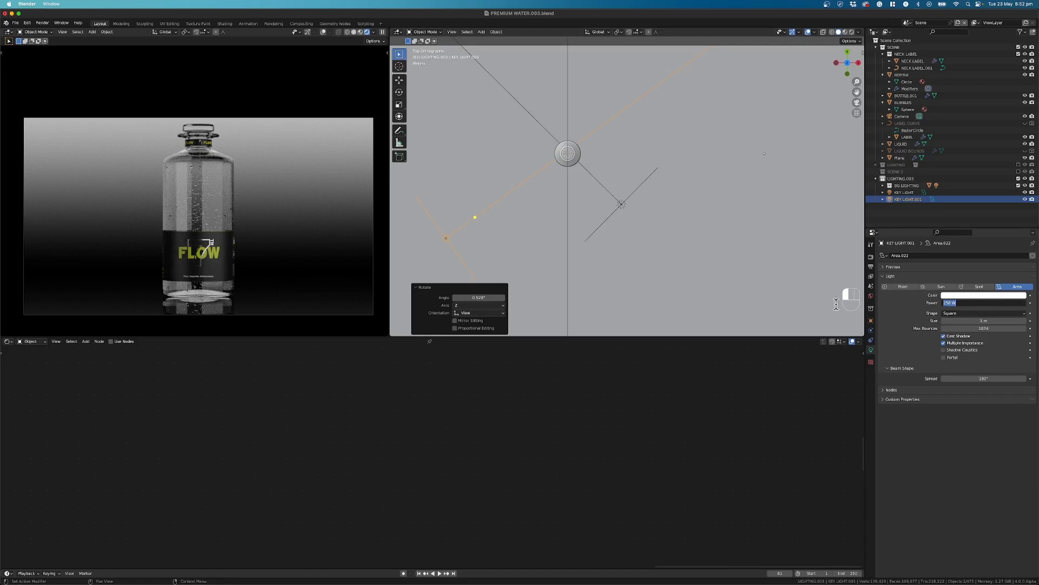
drag(960, 302, 904, 301)
key(Return)
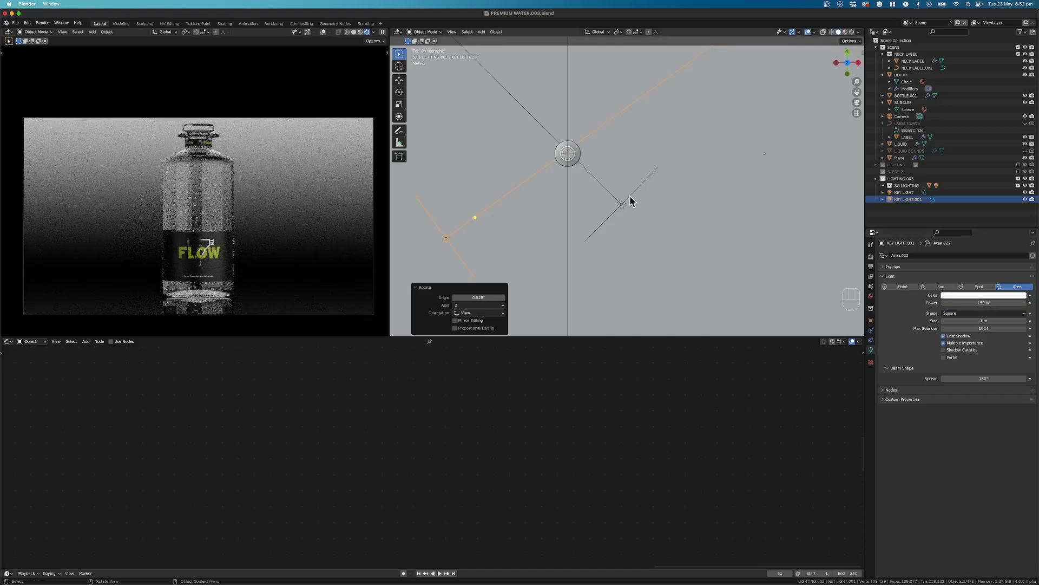
Raise the power of the original key light to 350 W.
click(622, 205)
double_click(1005, 304)
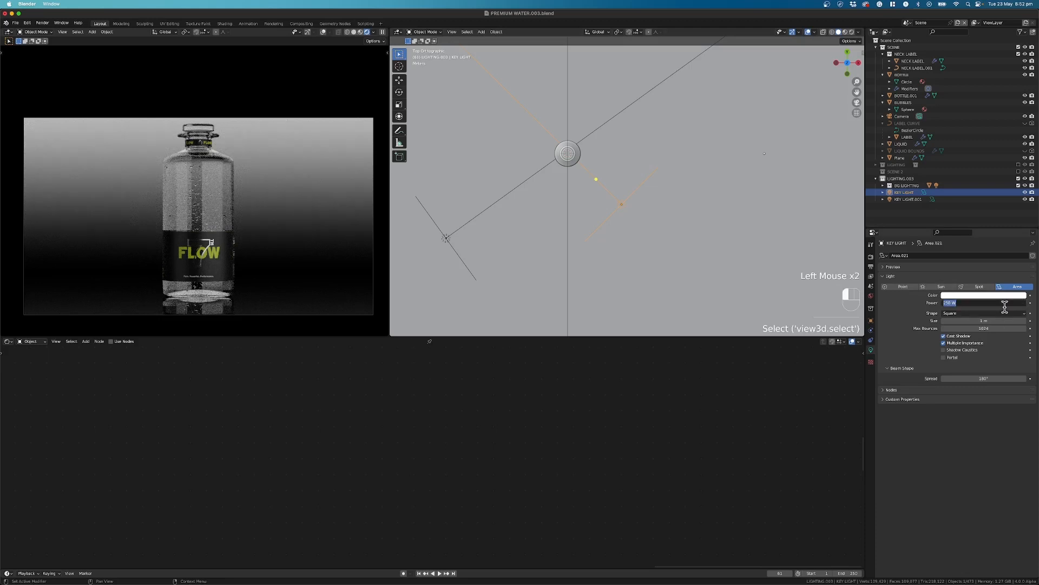
text(350)
key(Return)
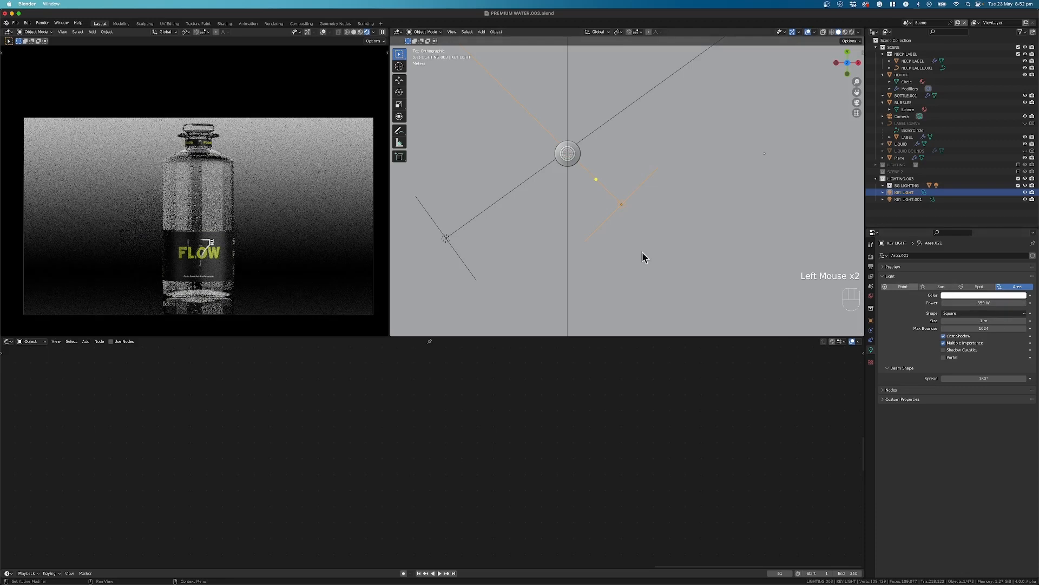
scroll(290, 283, up, 2)
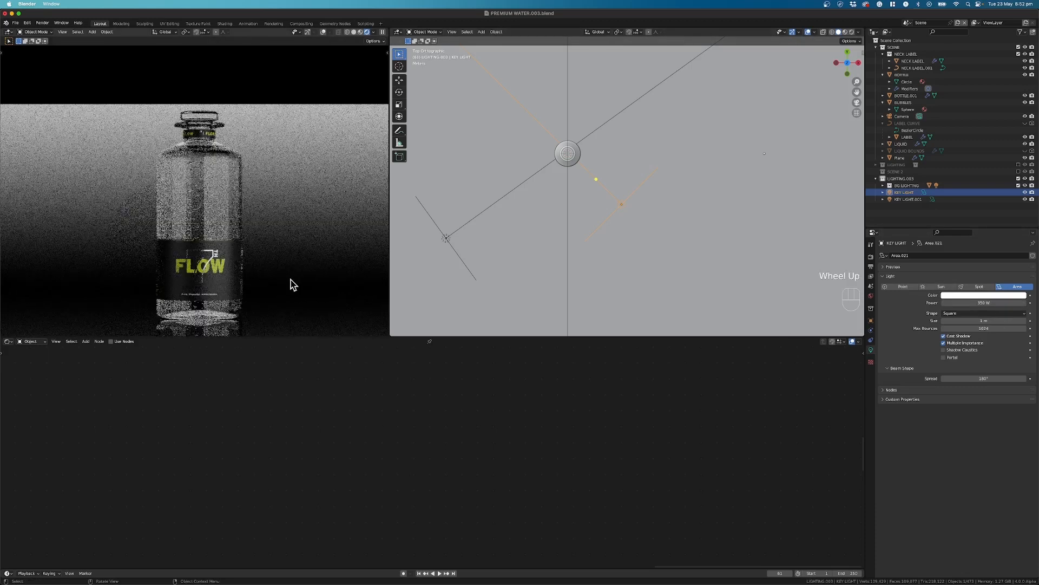
Set the power of the duplicated light to 200 W and inspect the bottle's upper part in the render preview.
click(445, 238)
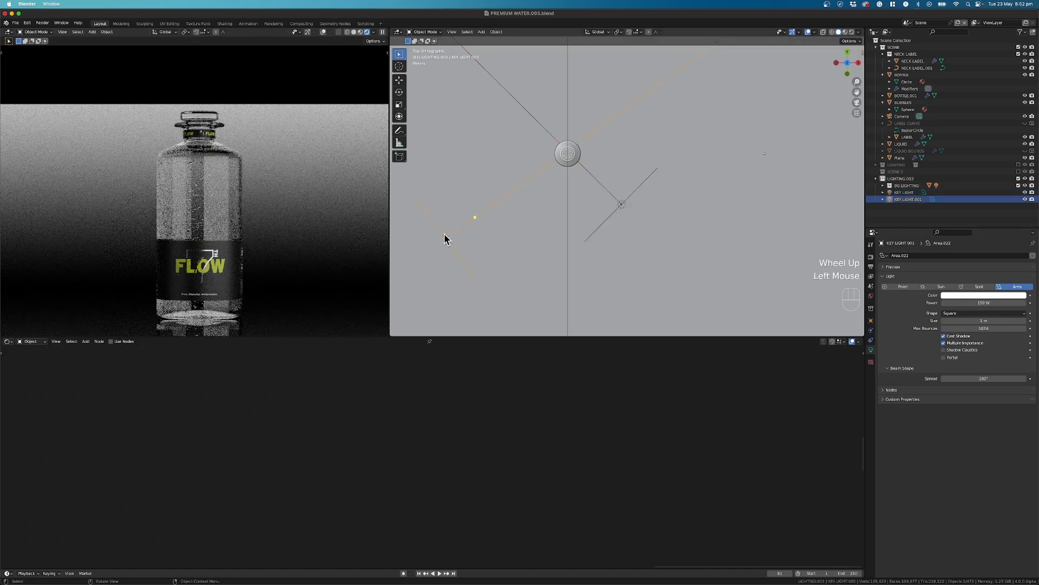
double_click(992, 302)
text(200)
key(Return)
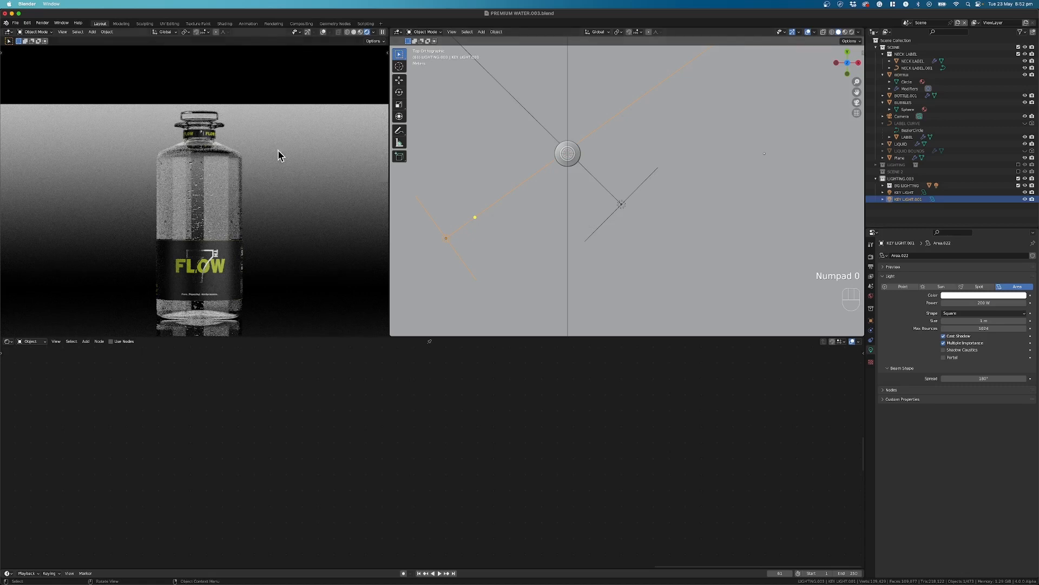
scroll(205, 289, up, 2)
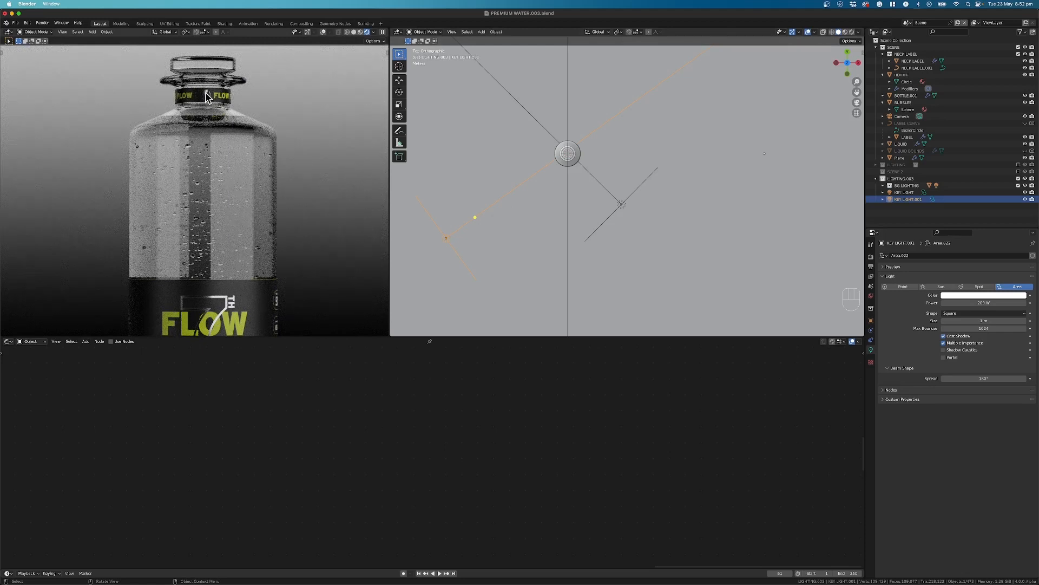
Rename the duplicated area light in front of the bottle as FILL LIGHT.
scroll(207, 97, up, 1)
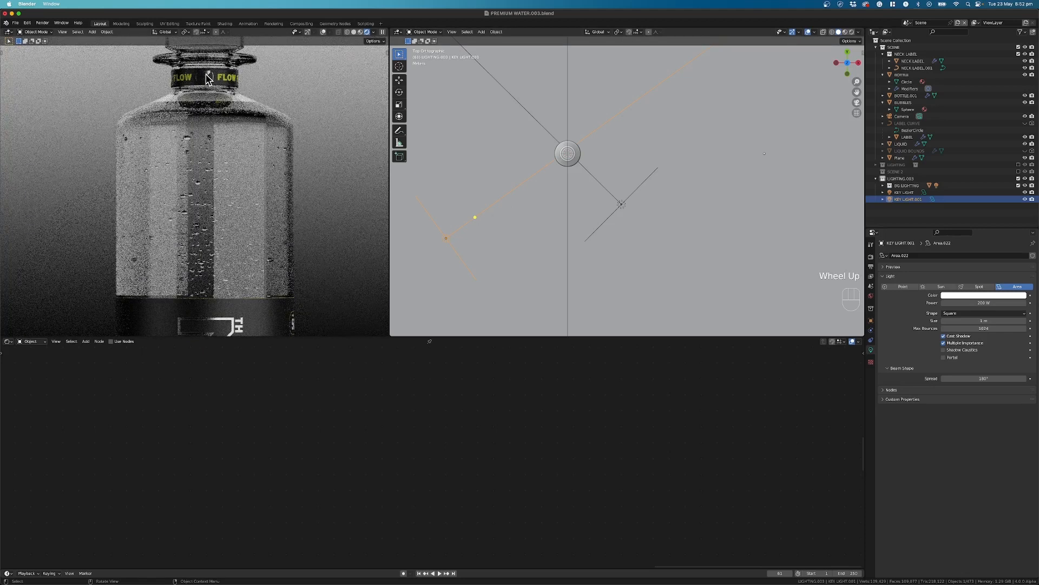
scroll(617, 225, down, 1)
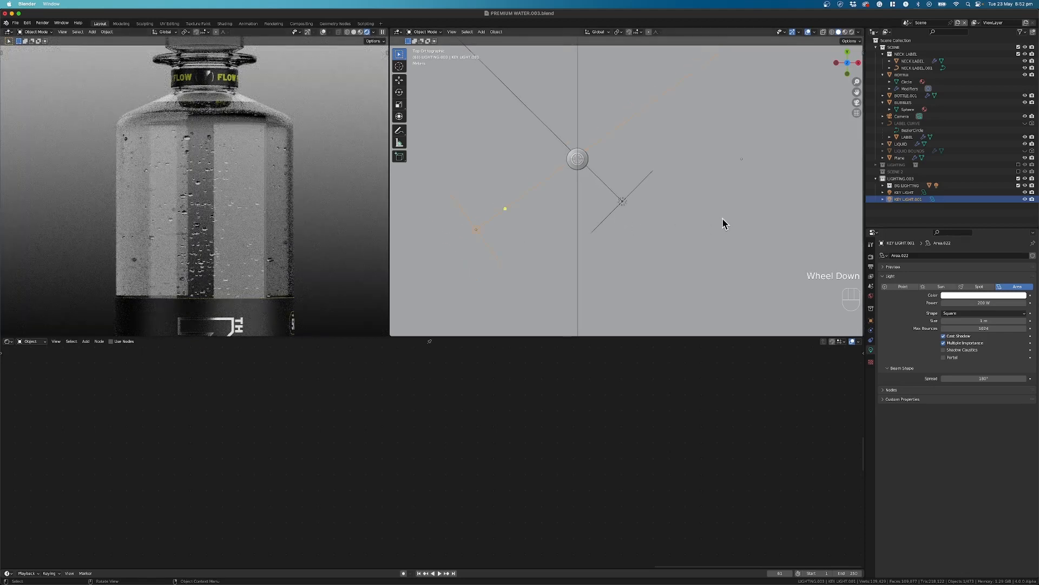
scroll(724, 219, down, 1)
key(F2)
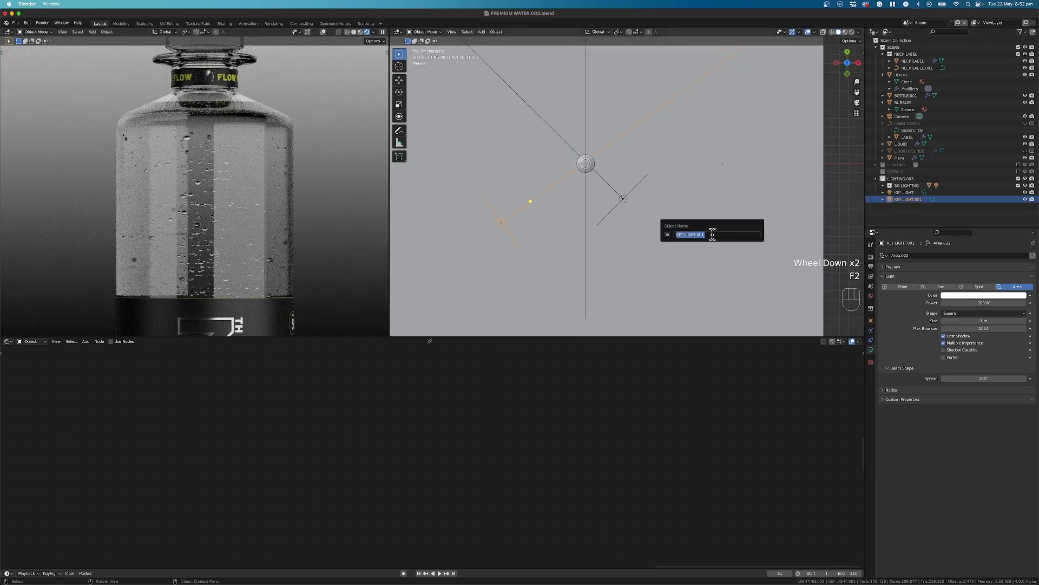
text(FILL LIGH)
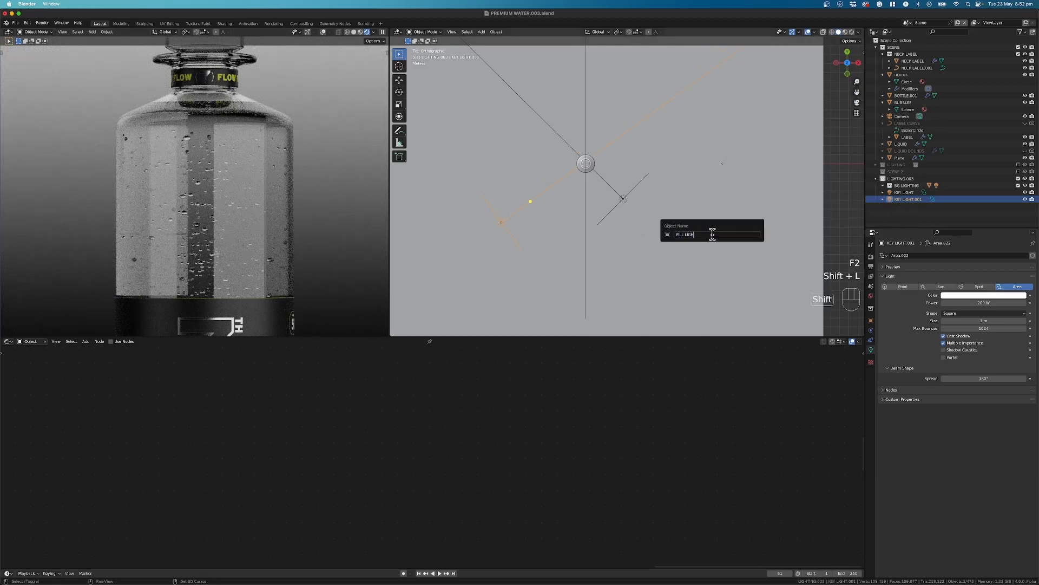
text(T)
key(Return)
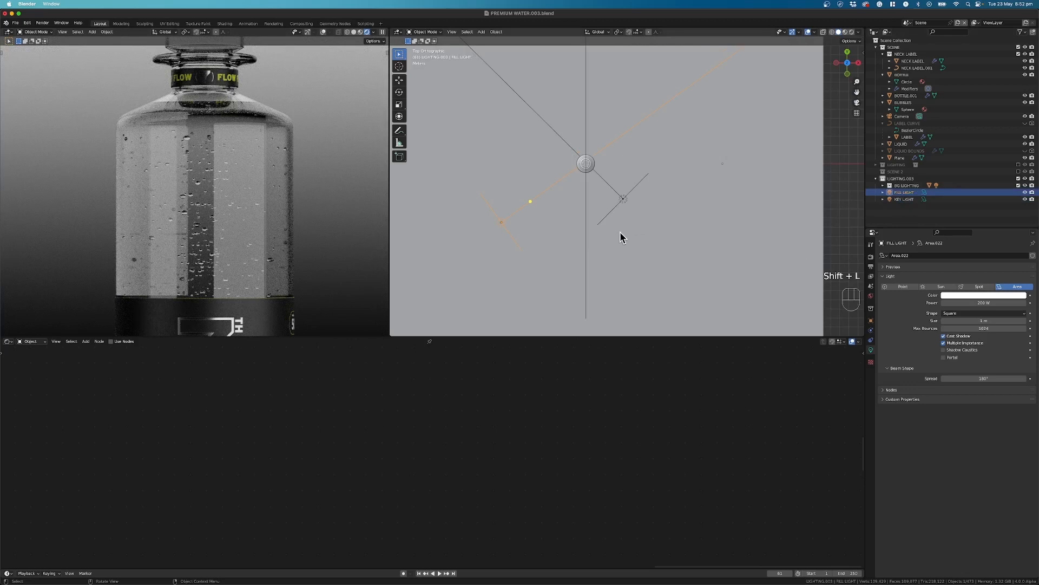
Duplicate the key light and place the copy in front of the bottle, between the key and fill lights.
scroll(614, 236, up, 1)
shift+scroll(609, 237, up, 1)
shift+middle_drag(606, 239, 610, 186)
click(628, 161)
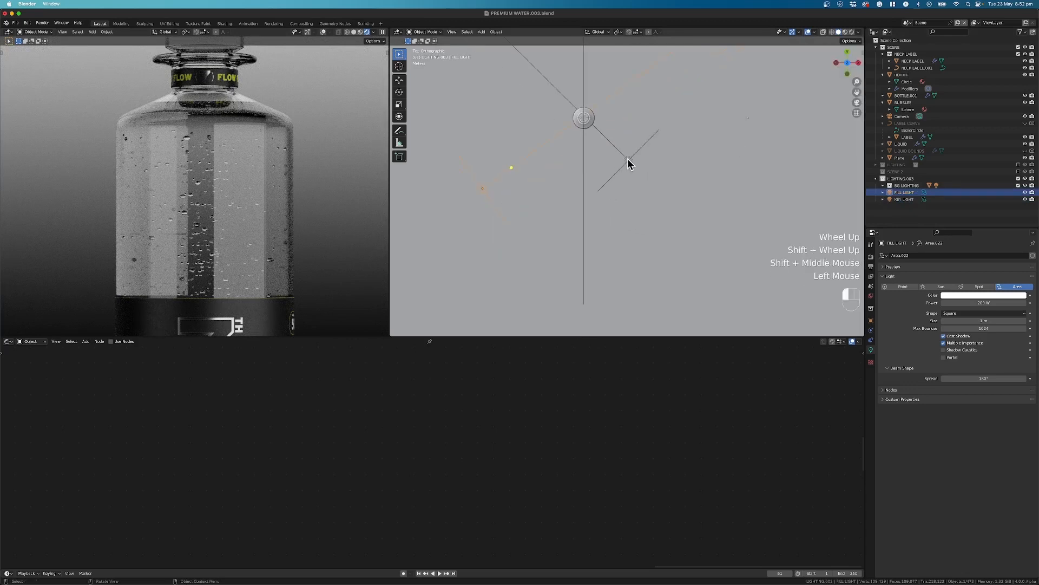
key(shift+d)
click(587, 232)
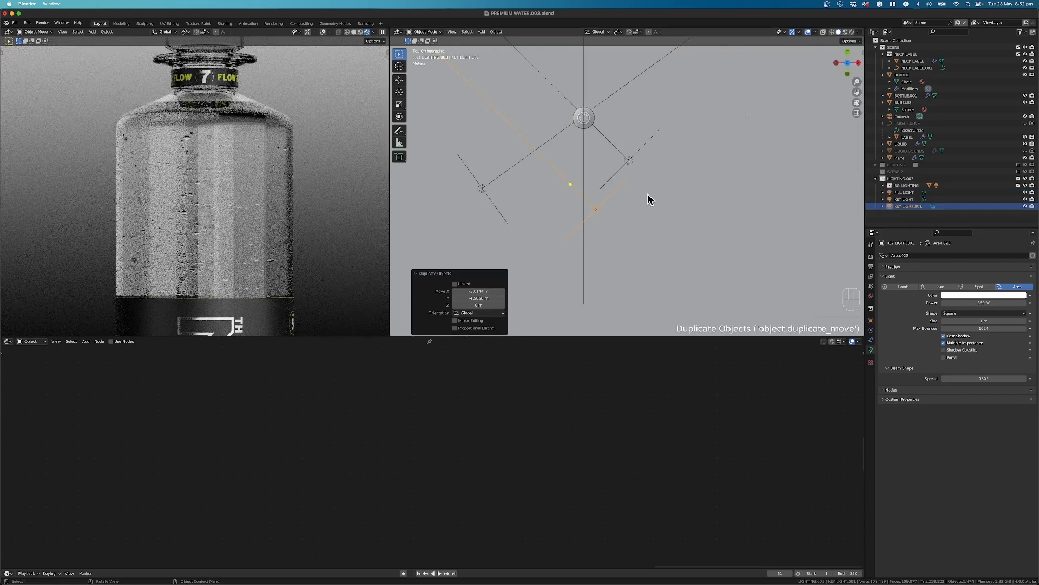
Clear the new light's rotation, rotate it 90° about X to face the bottle, and centre it on the bottle along X.
key(alt)
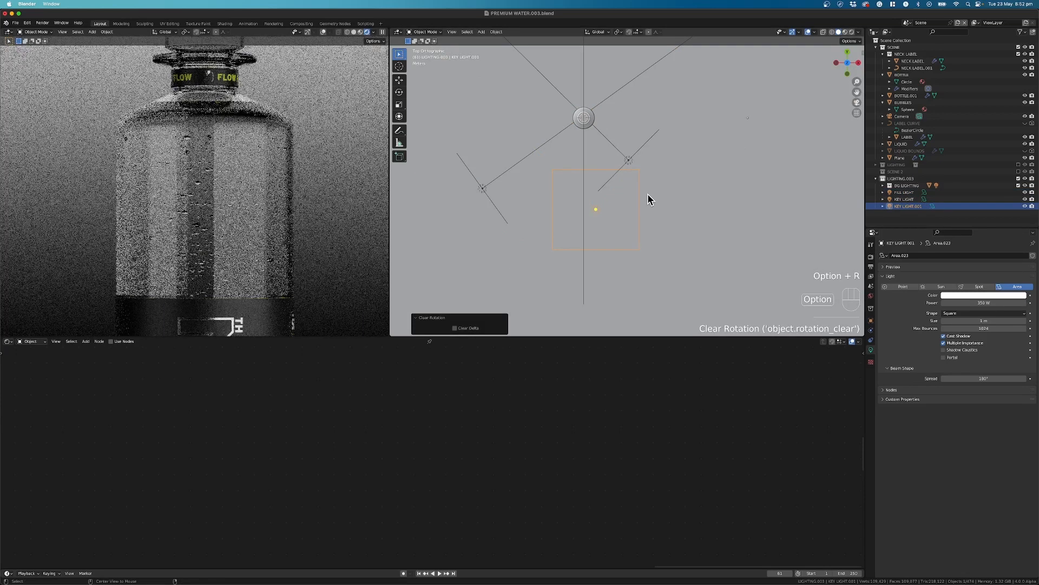
text(rx90)
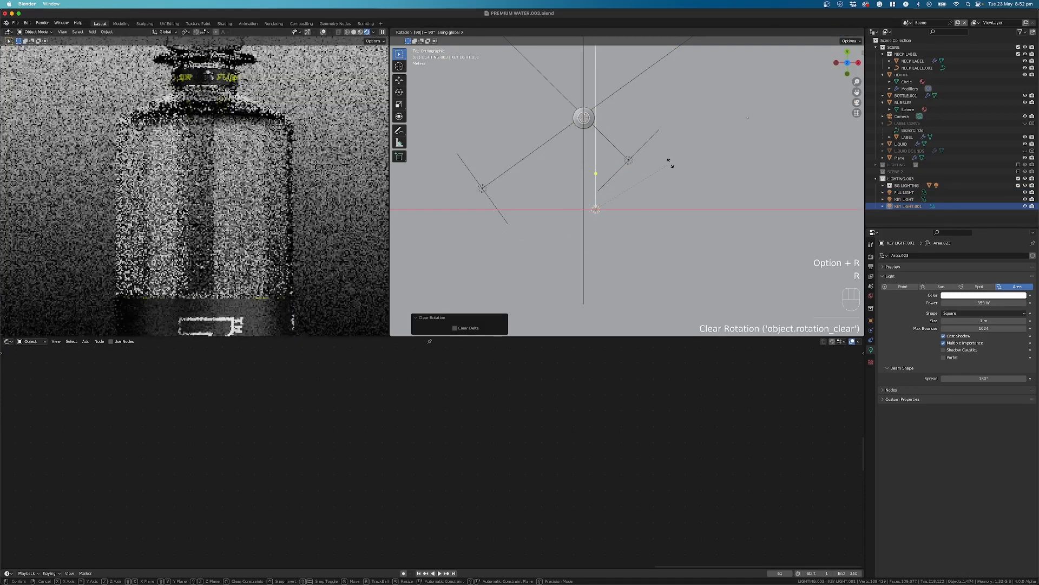
key(Return)
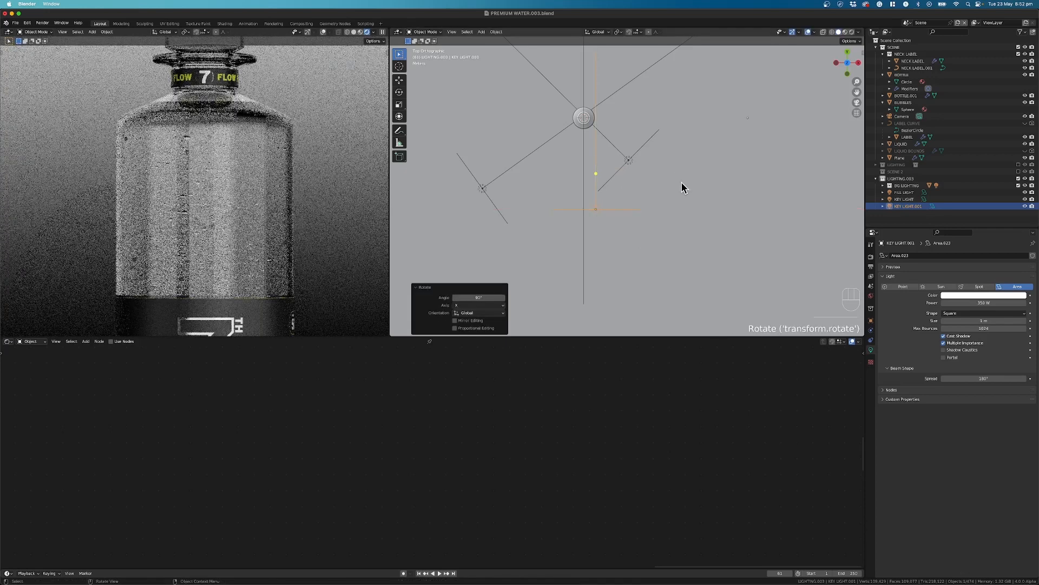
key(g)
key(x)
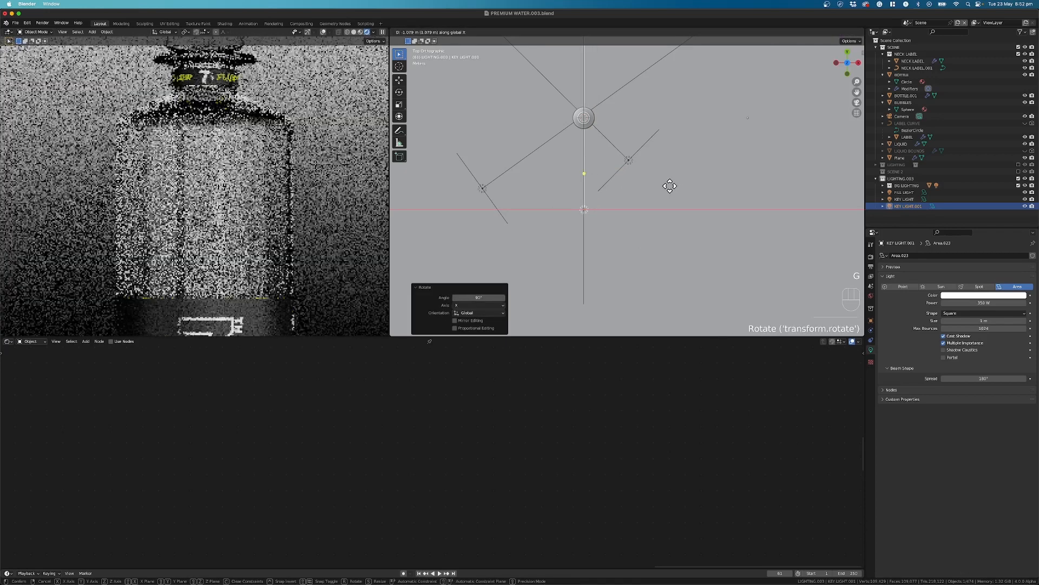
click(669, 186)
scroll(191, 291, down, 3)
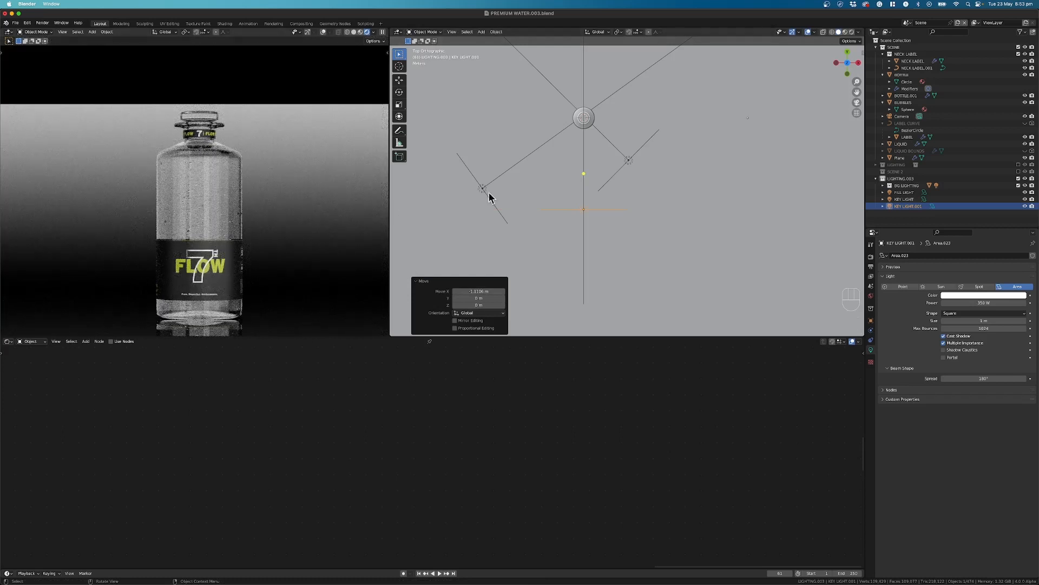
Scale the front light along X by 0.289 and again by 0.625 into a narrow strip, raising it along Z.
key(s)
key(x)
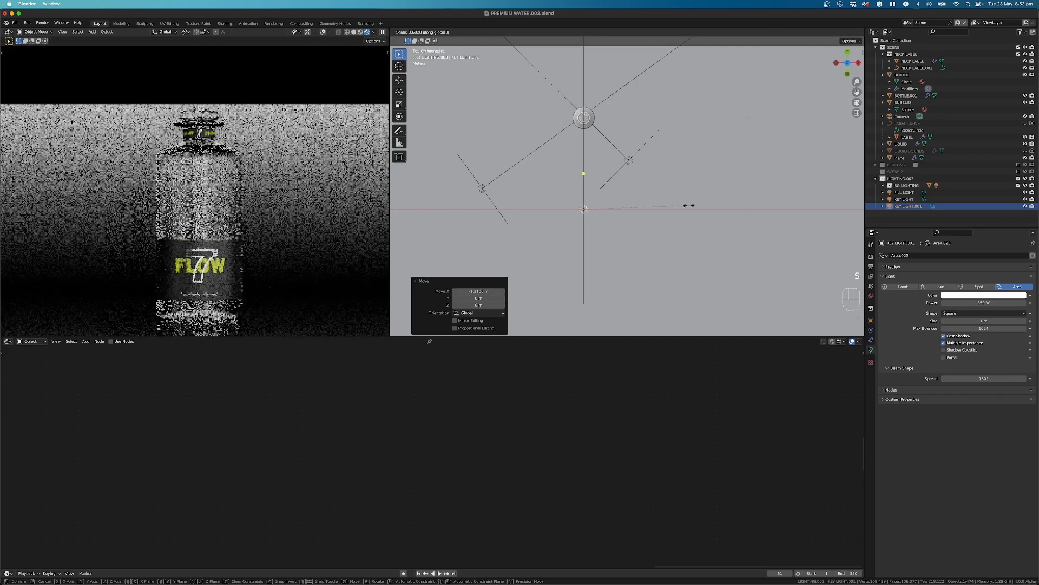
middle_drag(679, 205, 705, 197)
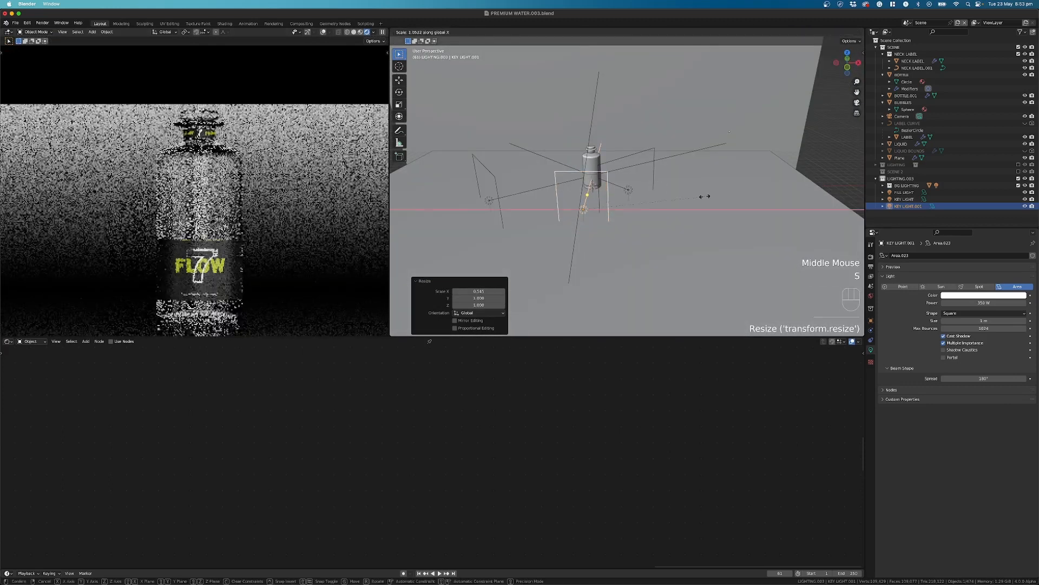
click(614, 196)
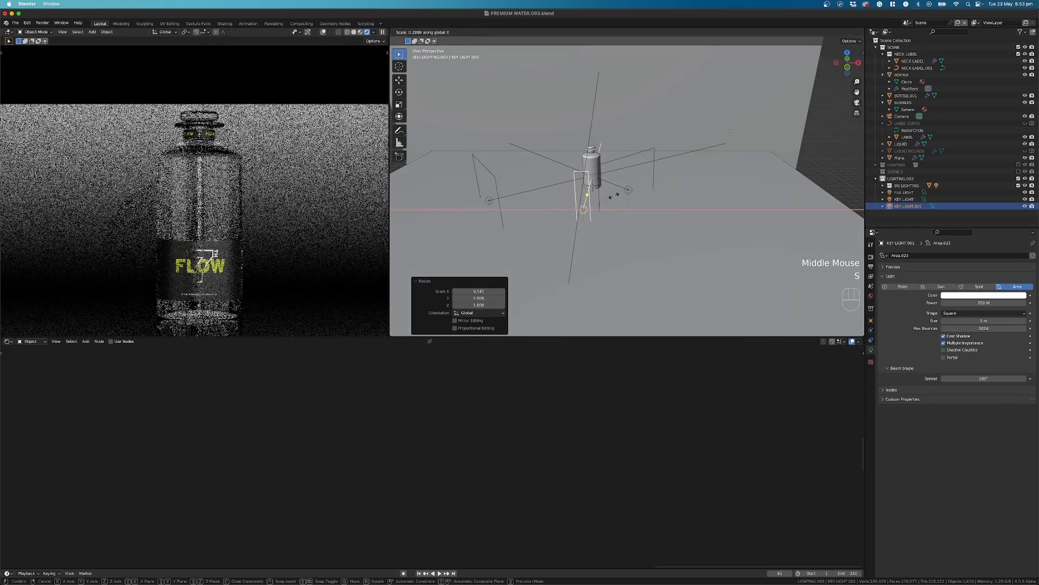
key(g)
key(z)
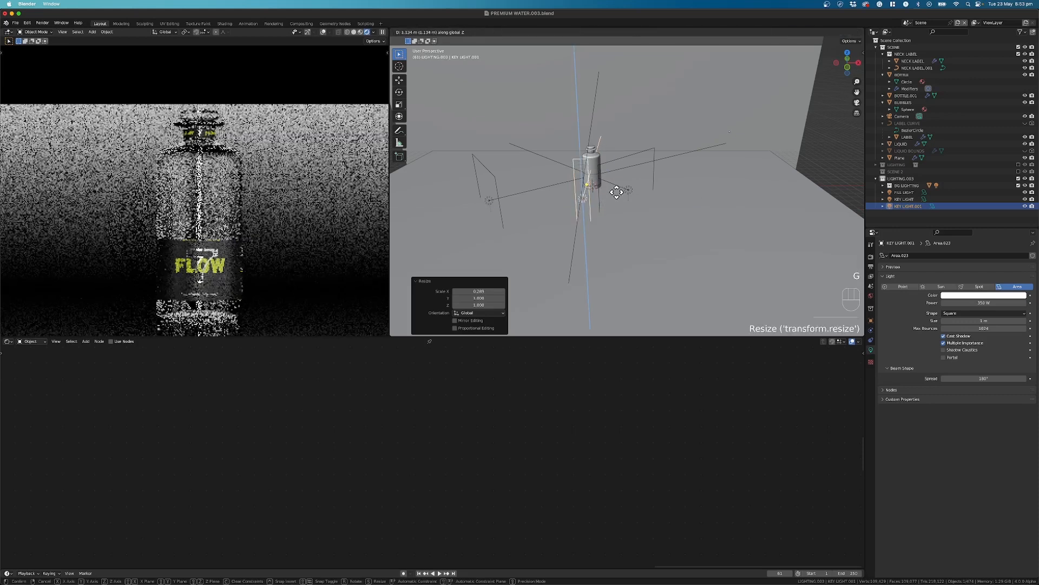
click(616, 196)
key(s)
key(x)
click(627, 197)
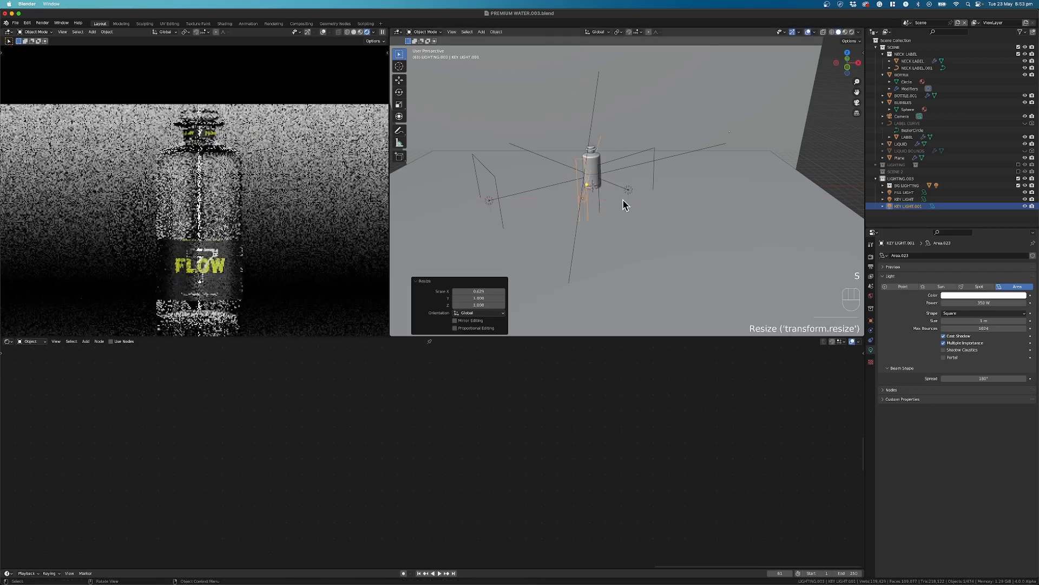
Inspect the strip light's reflection on the glass in the render preview and examine the bottle body in the scene.
scroll(622, 202, up, 4)
shift+middle_drag(584, 179, 720, 211)
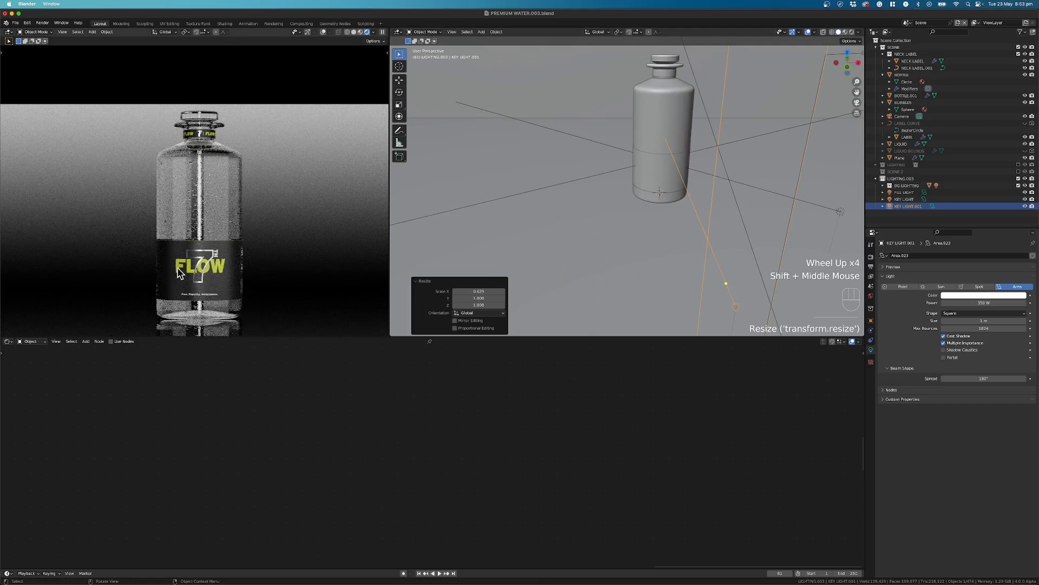
scroll(179, 273, up, 3)
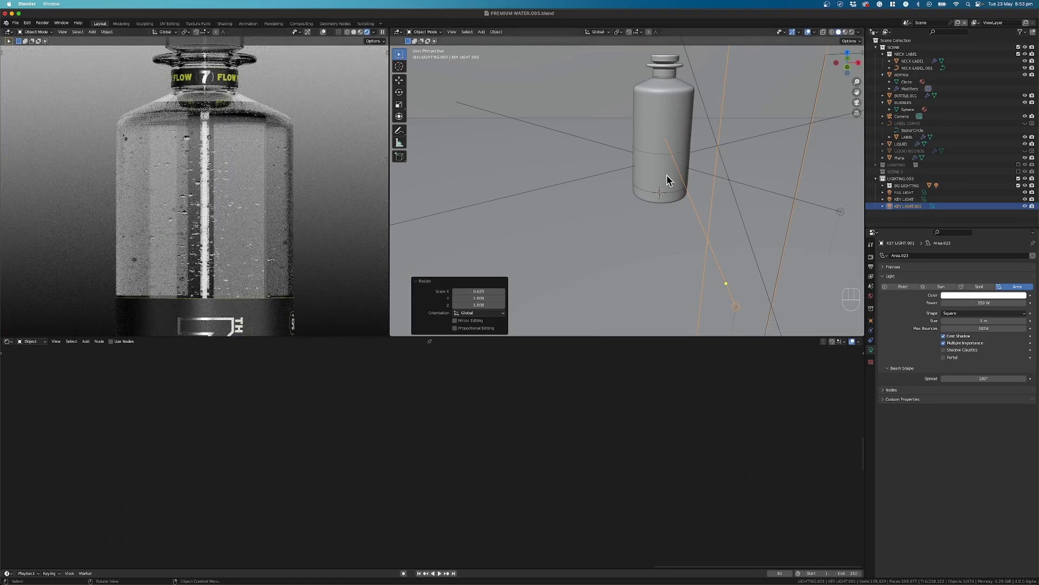
scroll(667, 174, down, 4)
shift+middle_drag(665, 174, 637, 173)
shift+scroll(598, 222, up, 1)
scroll(597, 222, up, 3)
click(636, 174)
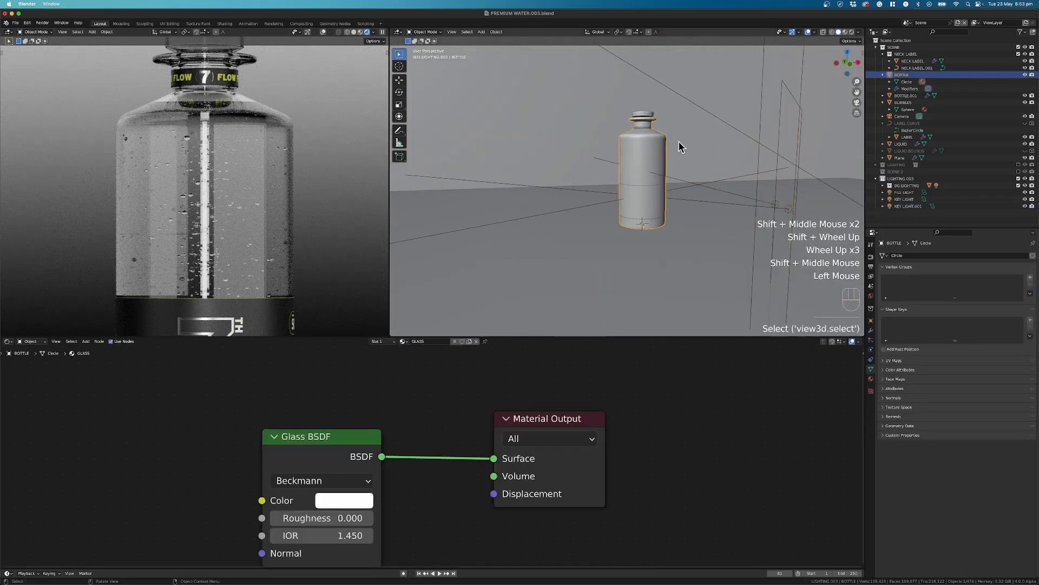
click(645, 134)
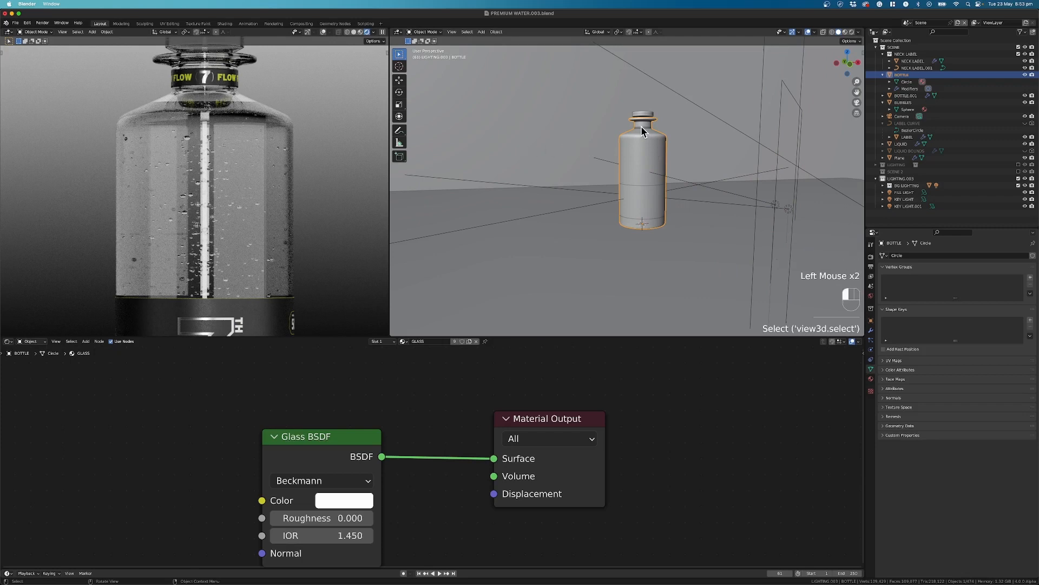
click(623, 159)
middle_drag(657, 165, 595, 205)
scroll(656, 166, down, 2)
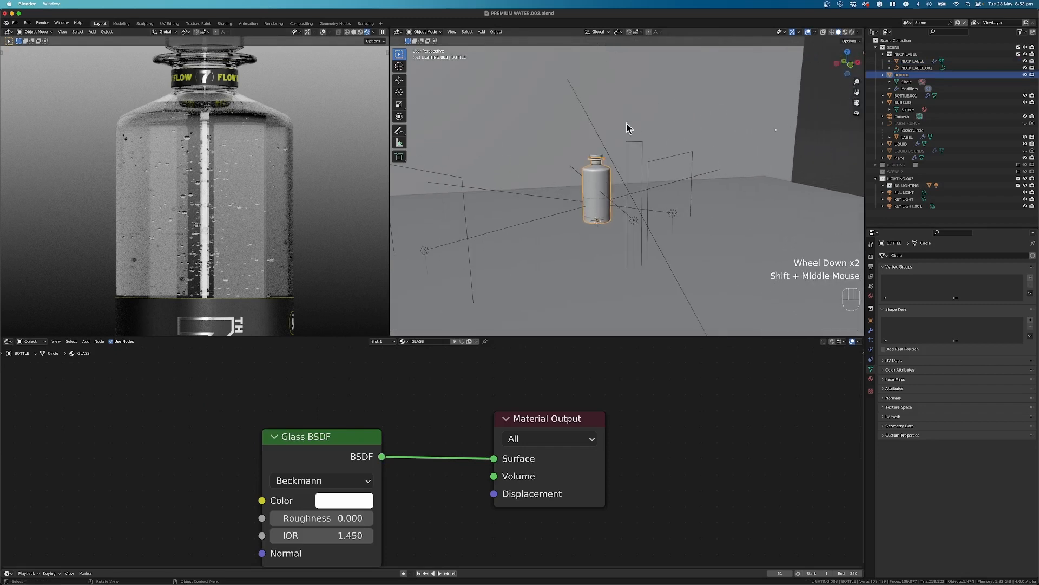
Examine the bottle's neck and label surfaces and the arrangement of the lights around the bottle.
scroll(611, 171, up, 3)
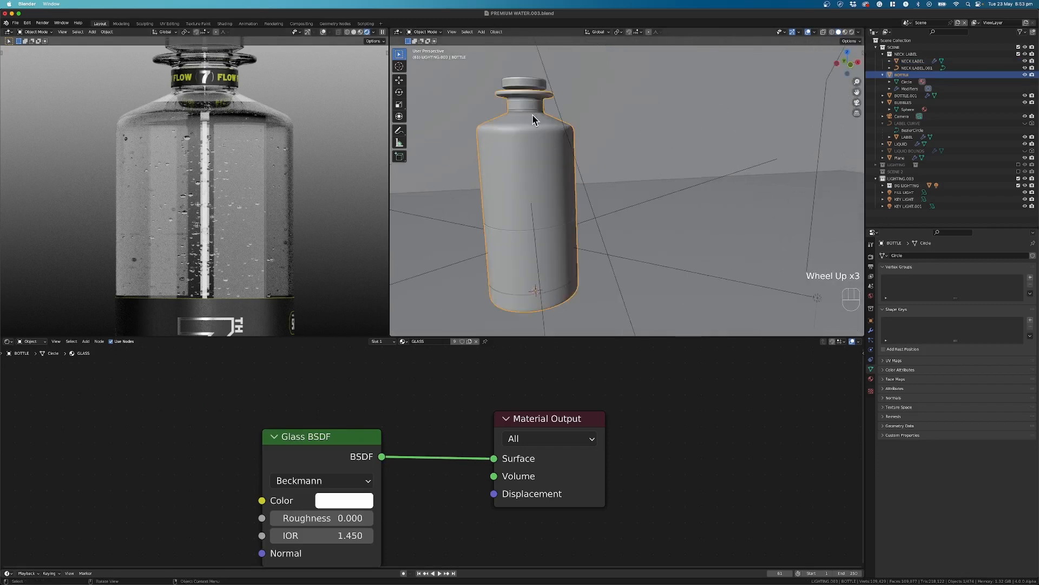
click(522, 105)
click(533, 249)
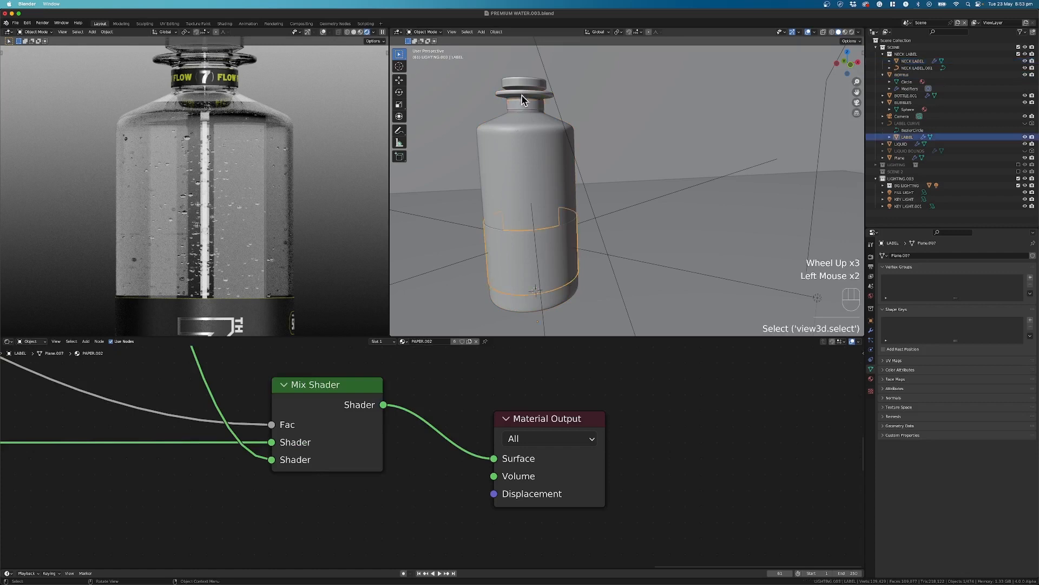
click(522, 107)
click(531, 254)
scroll(533, 254, down, 2)
shift+middle_drag(555, 251, 561, 232)
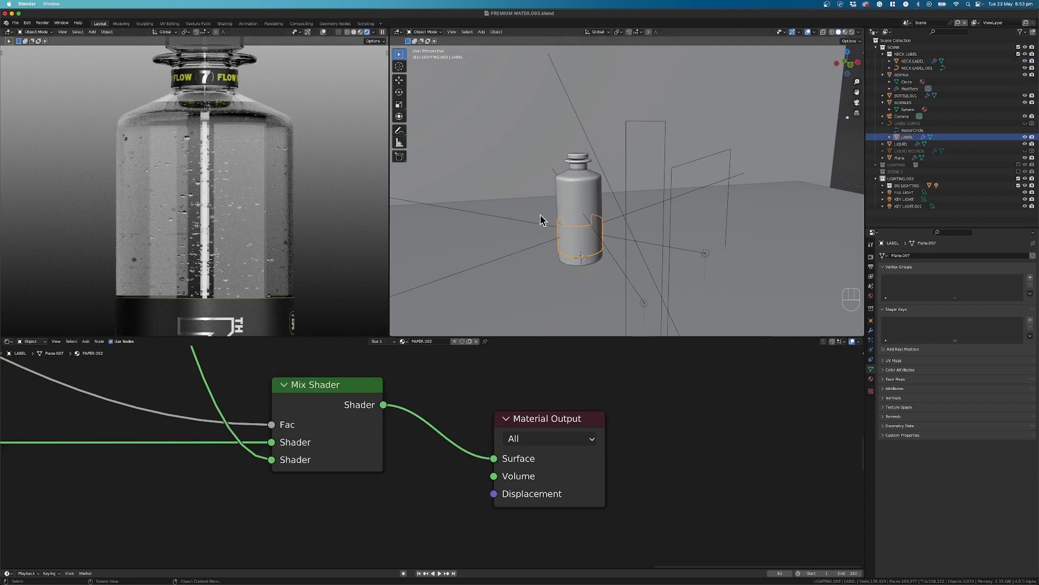
scroll(264, 227, down, 3)
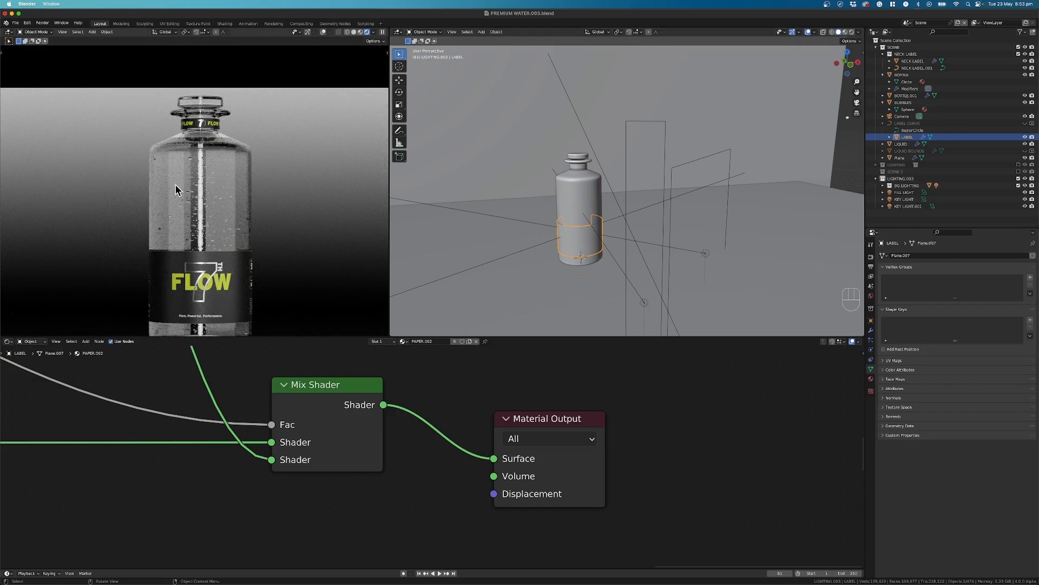
shift+middle_drag(604, 250, 536, 168)
scroll(522, 149, down, 2)
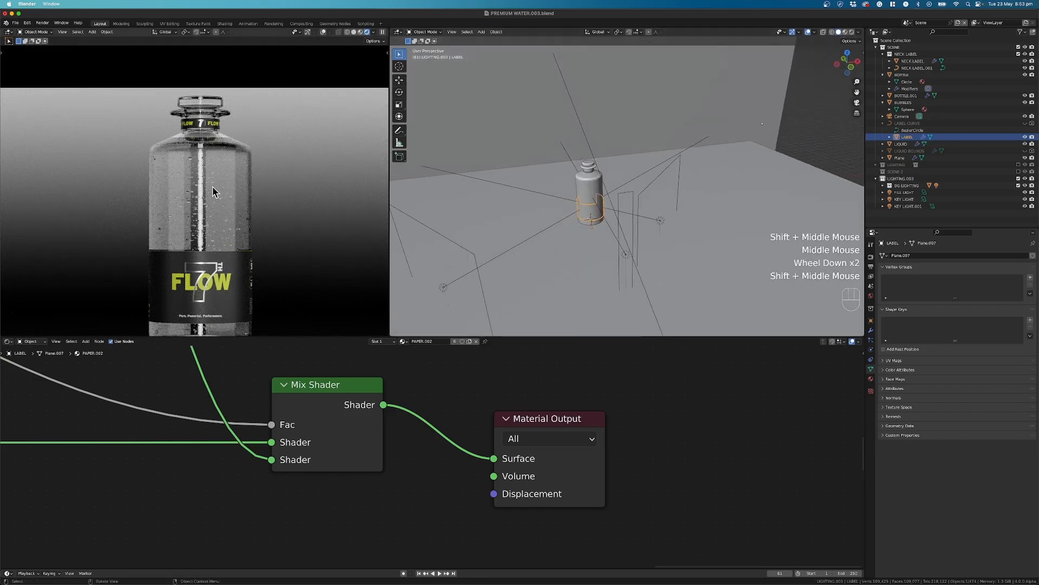
scroll(265, 254, down, 1)
shift+middle_drag(645, 242, 661, 207)
scroll(580, 222, up, 1)
shift+middle_drag(580, 223, 573, 222)
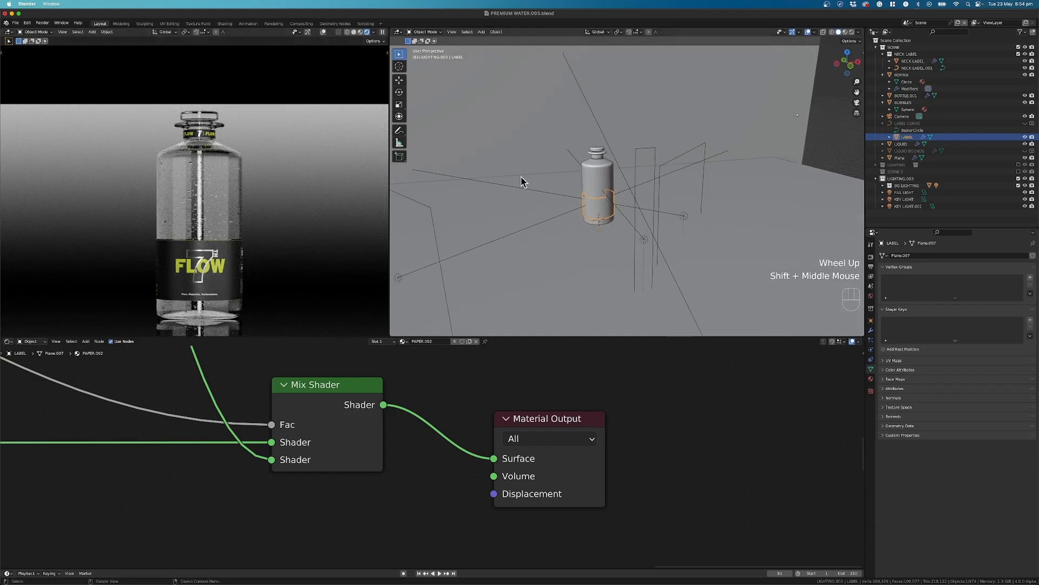
Duplicate the key light, place the copy behind the bottle in the top view, and rotate it to face forward.
click(666, 167)
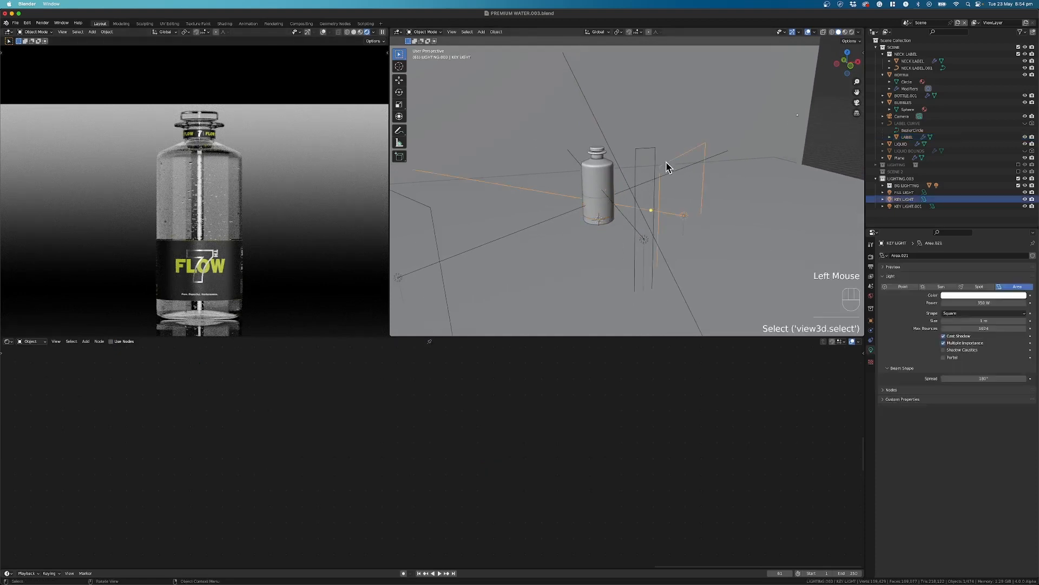
key(KP_7)
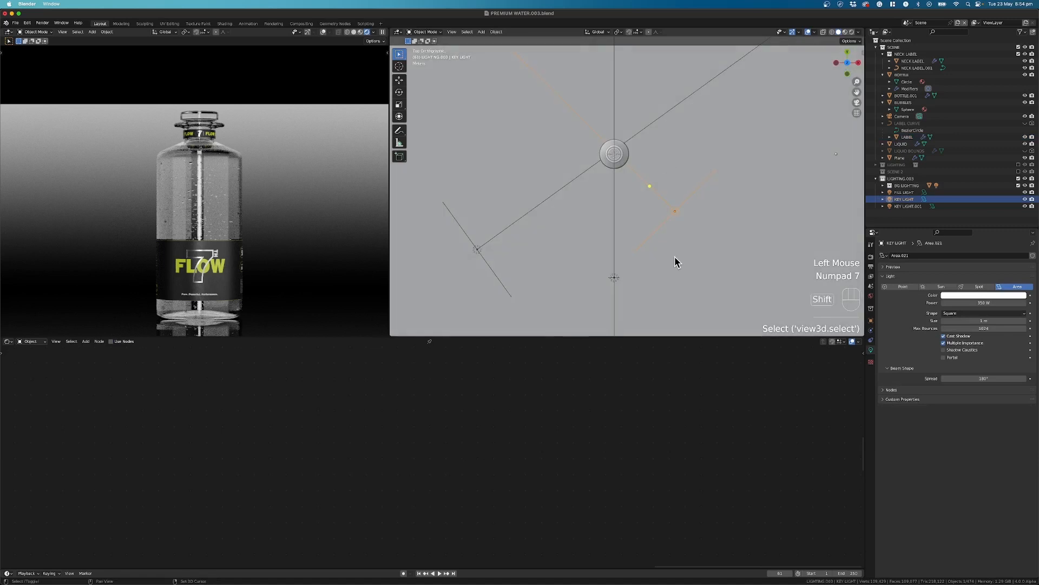
key(shift+d)
click(649, 146)
key(r)
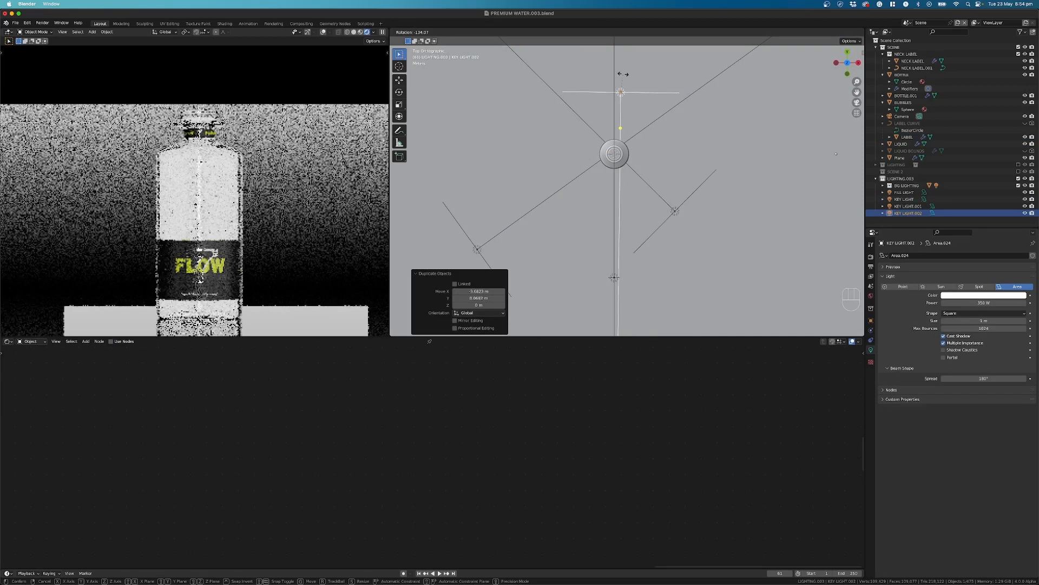
click(623, 74)
Centre the back light on the bottle along X and straighten its rotation about Z.
key(g)
key(x)
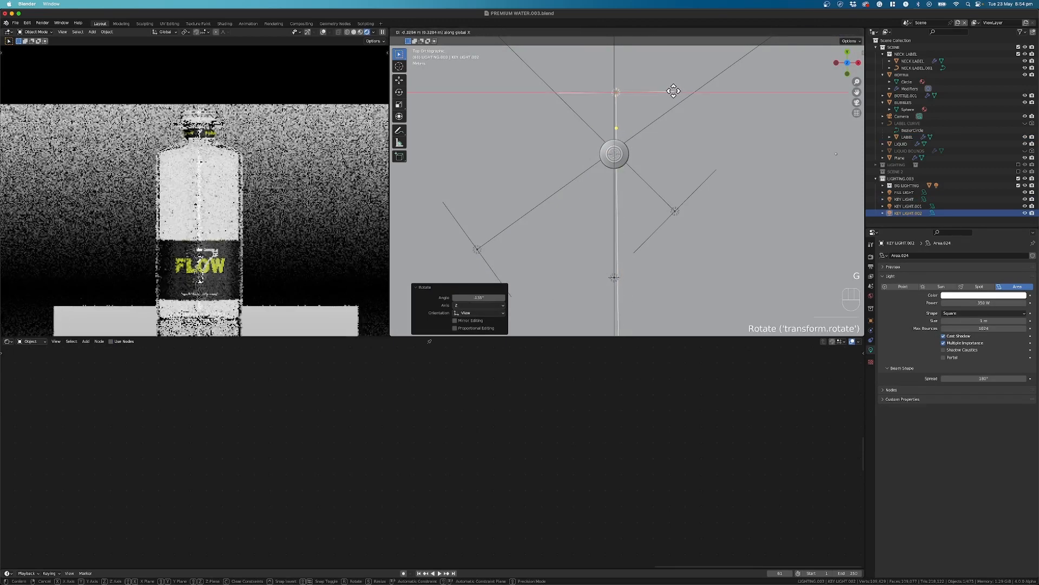
click(676, 94)
key(r)
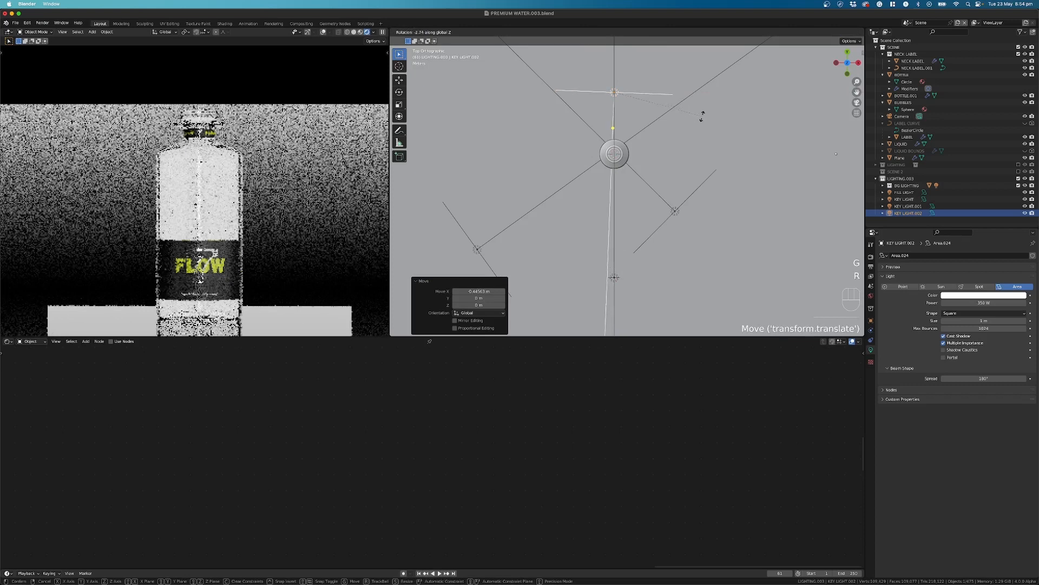
click(703, 111)
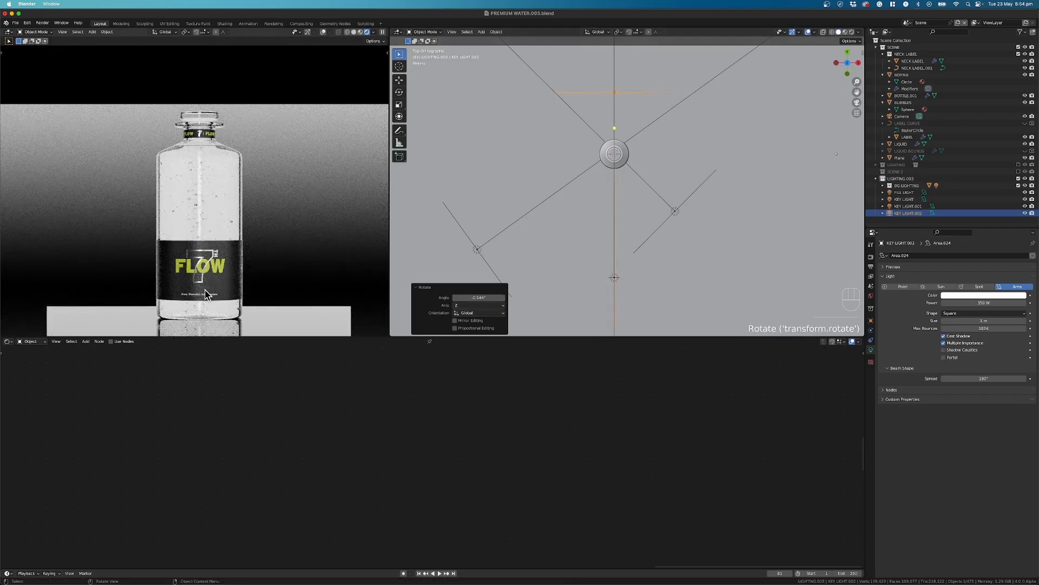
Set the power of the light behind the bottle to 150 W.
click(988, 302)
text(150)
key(Return)
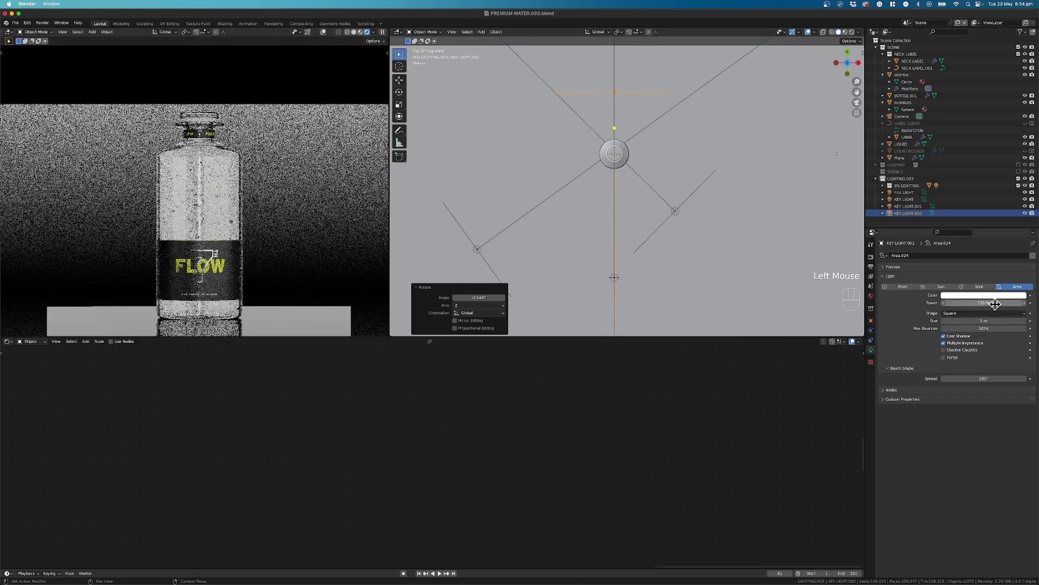
Set the power of the light behind the bottle to 100 W.
double_click(996, 304)
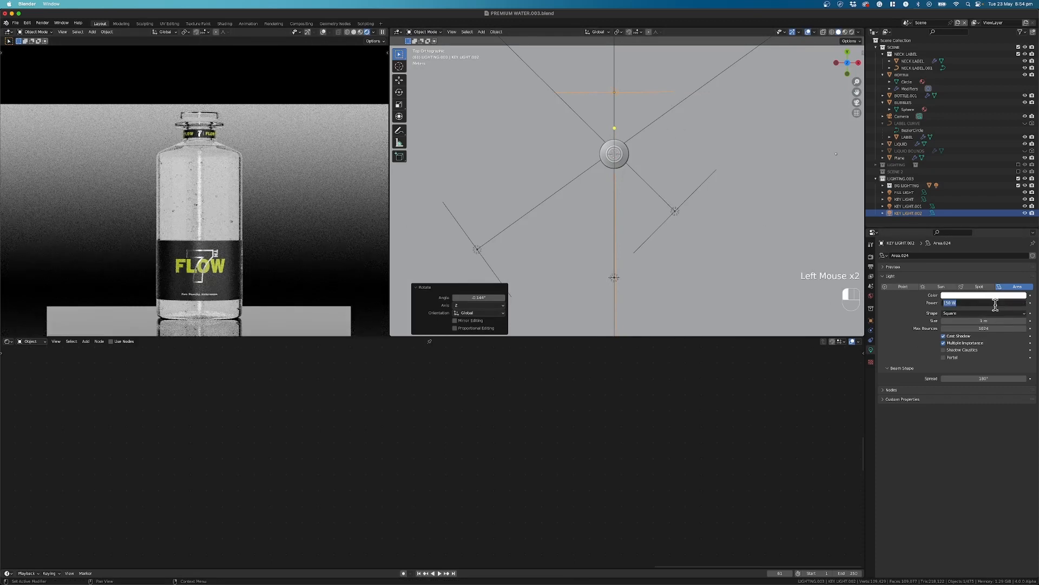
text(100)
key(Return)
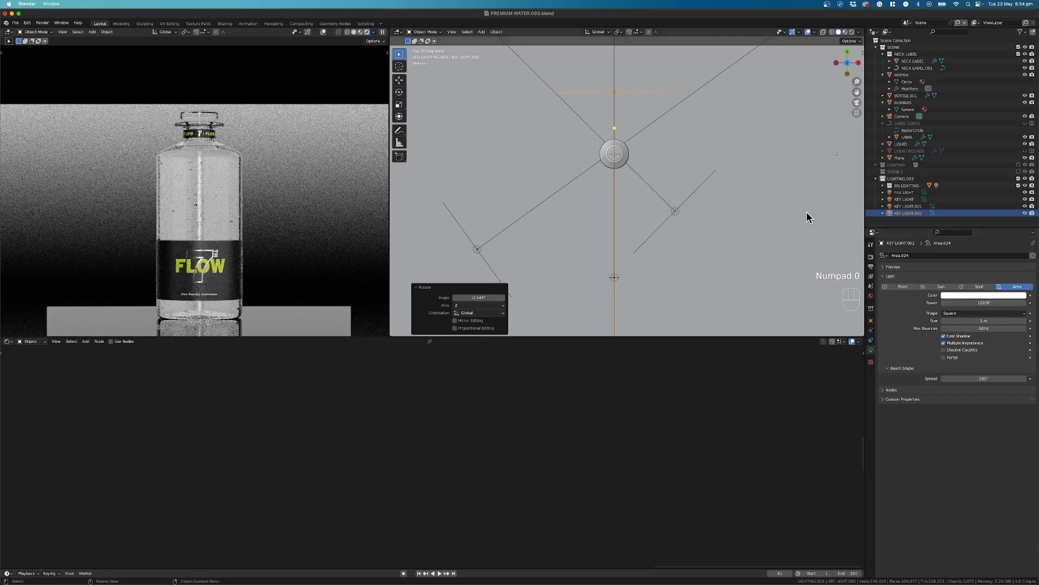
Examine the arrangement of the area lights around the bottle in perspective alongside the rendered result.
mouse_move(610, 189)
middle_down()
mouse_move(613, 141)
mouse_move(612, 185)
middle_up()
scroll(613, 185, down, 1)
scroll(132, 162, down, 1)
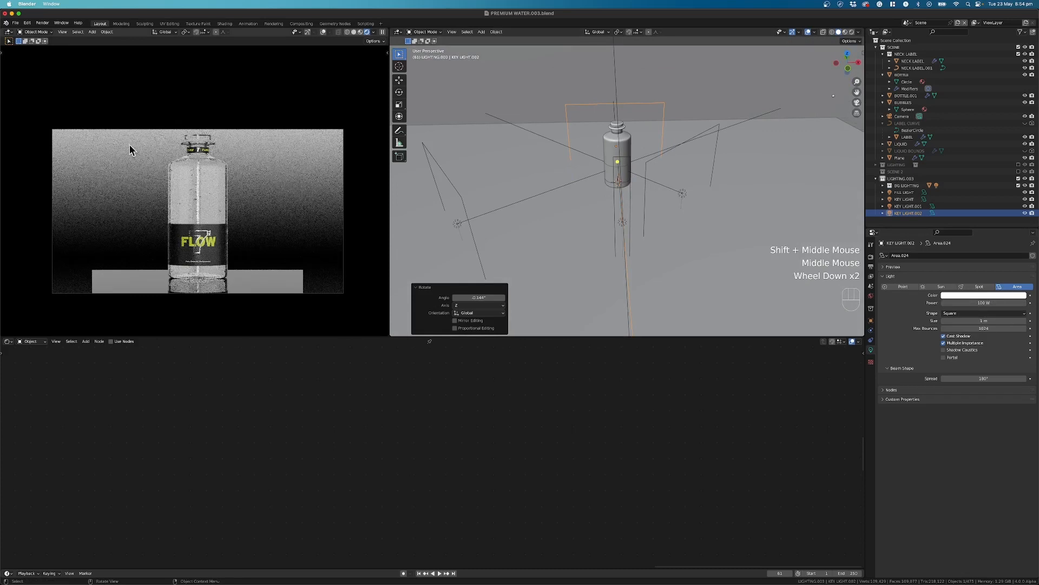
scroll(638, 172, down, 1)
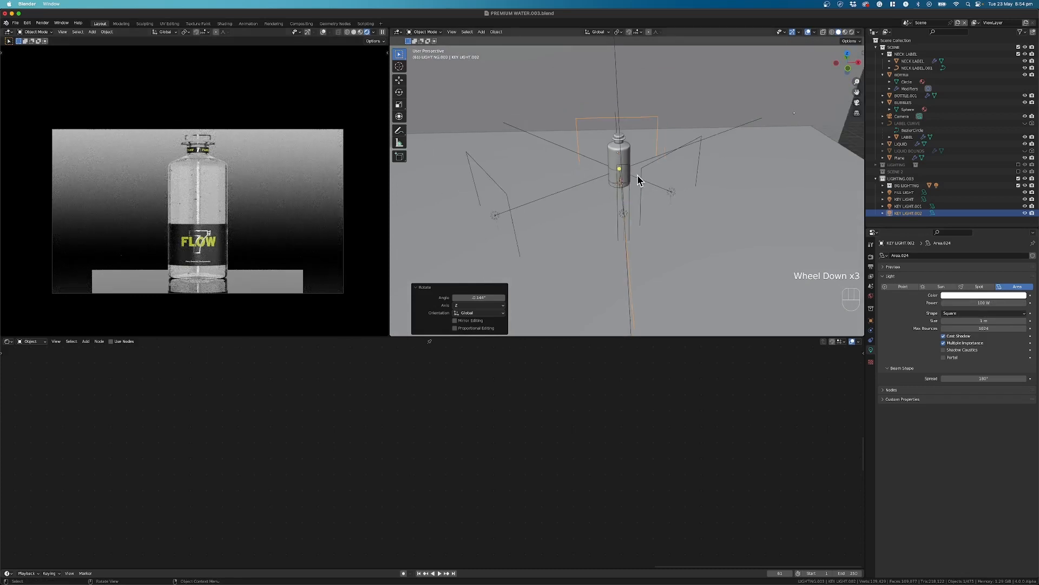
scroll(633, 172, up, 1)
mouse_move(638, 177)
shift+middle_down()
mouse_move(642, 195)
mouse_move(644, 178)
shift+middle_up()
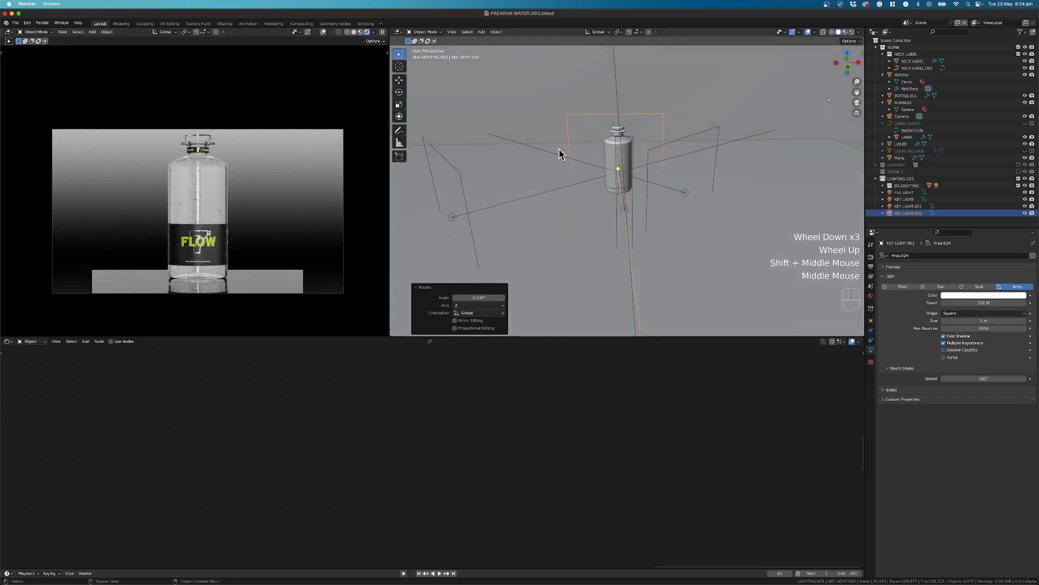
shift+middle_drag(584, 157, 620, 191)
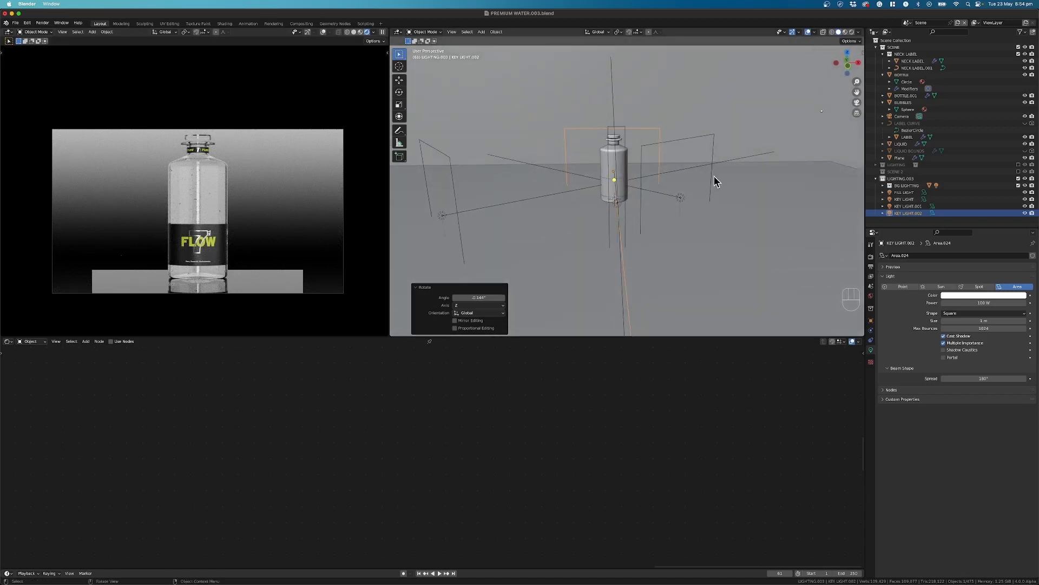
Open the key light's object shading settings, with Light Group collapsed and Light Linking expanded.
click(681, 200)
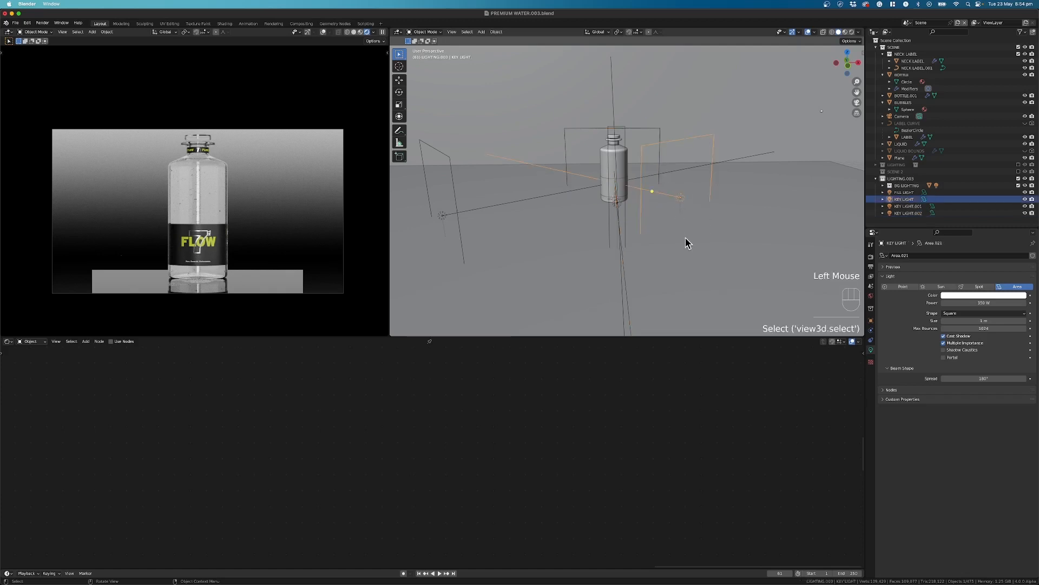
shift+middle_drag(685, 243, 675, 239)
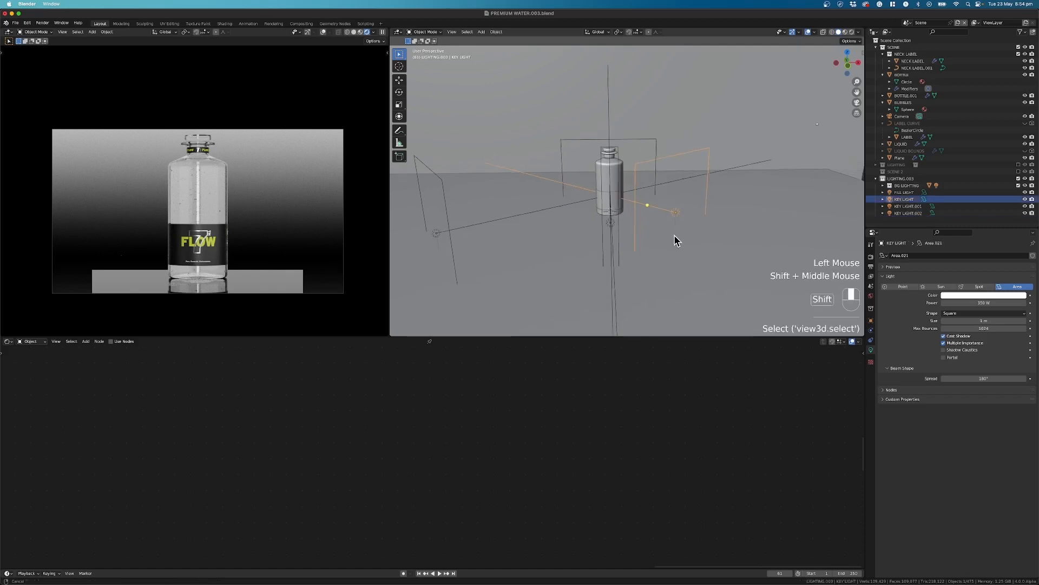
click(871, 320)
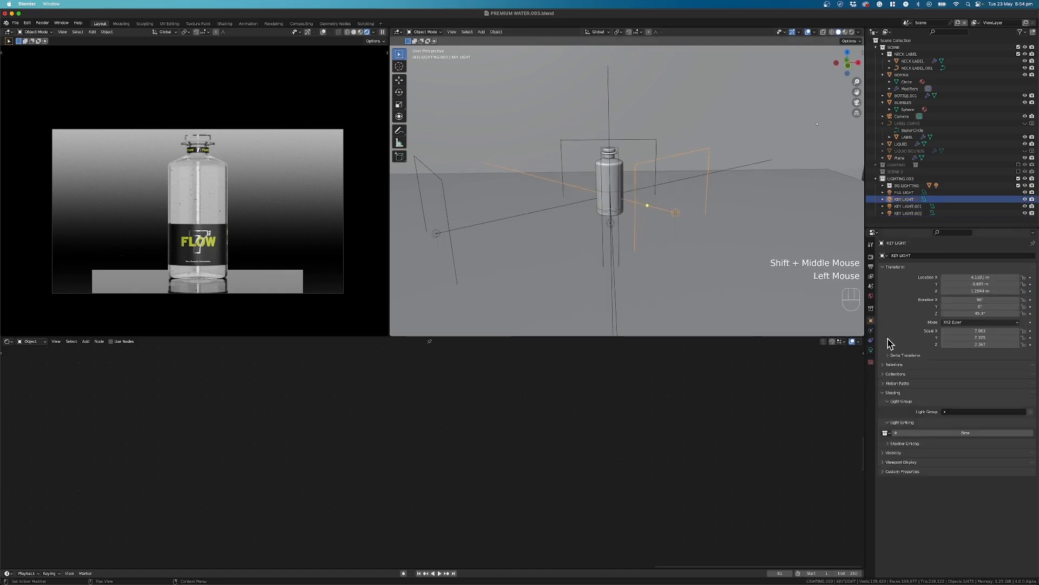
click(882, 392)
click(883, 394)
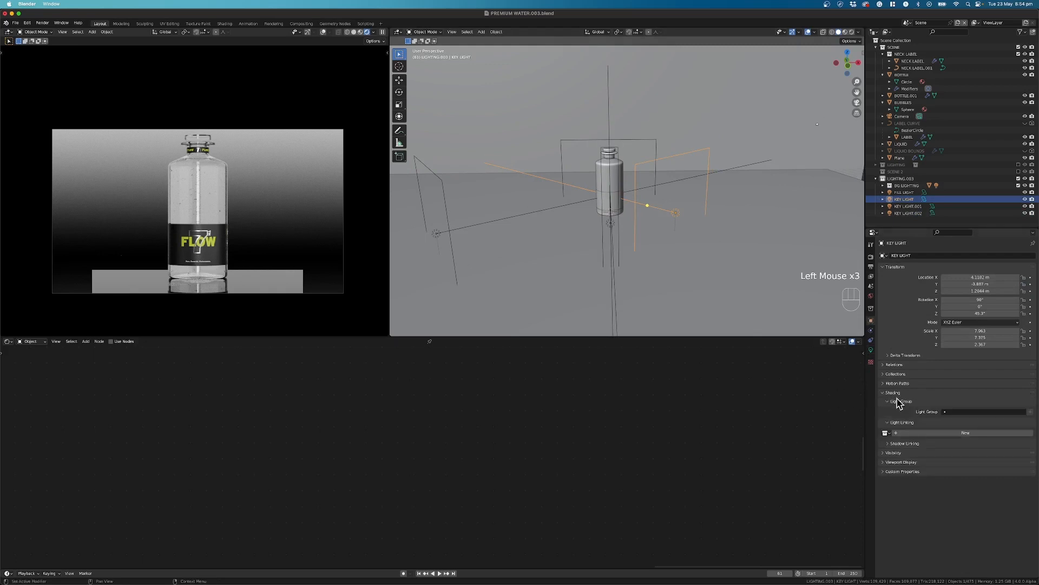
click(883, 422)
click(887, 402)
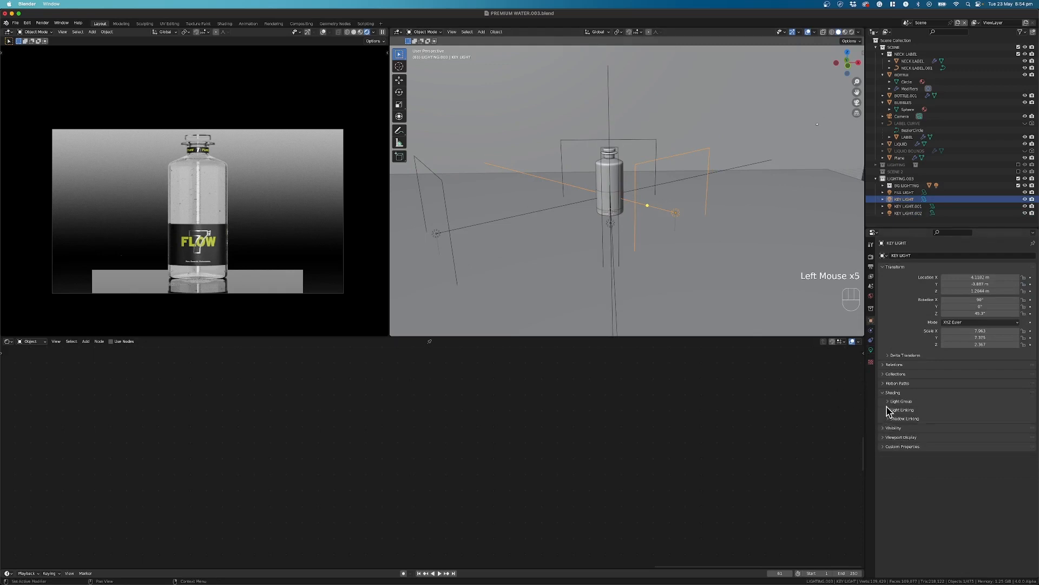
click(890, 411)
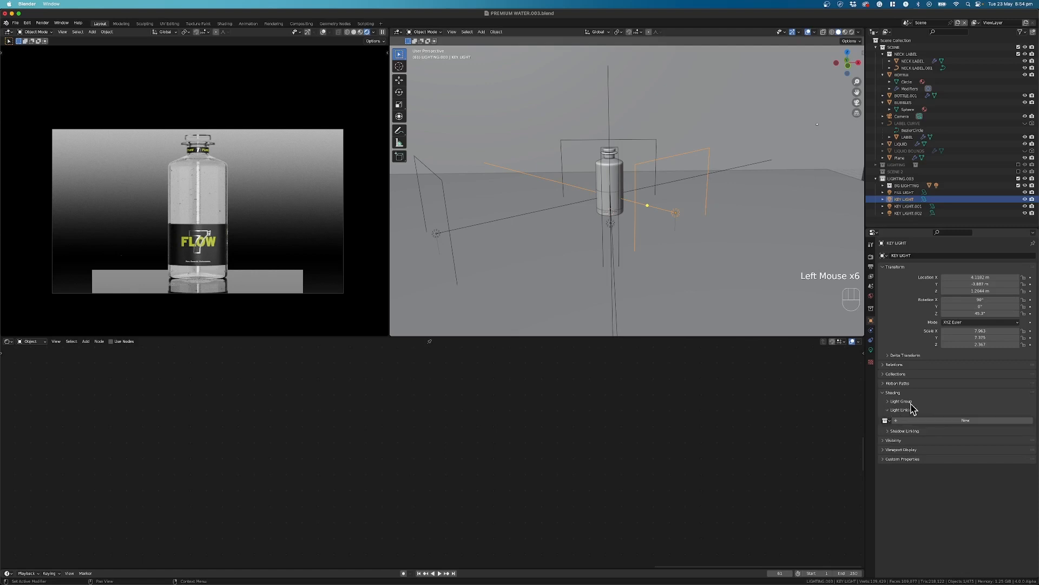
Create a light linking collection for the key light and add the NECK LABEL and LABEL objects to it.
click(920, 422)
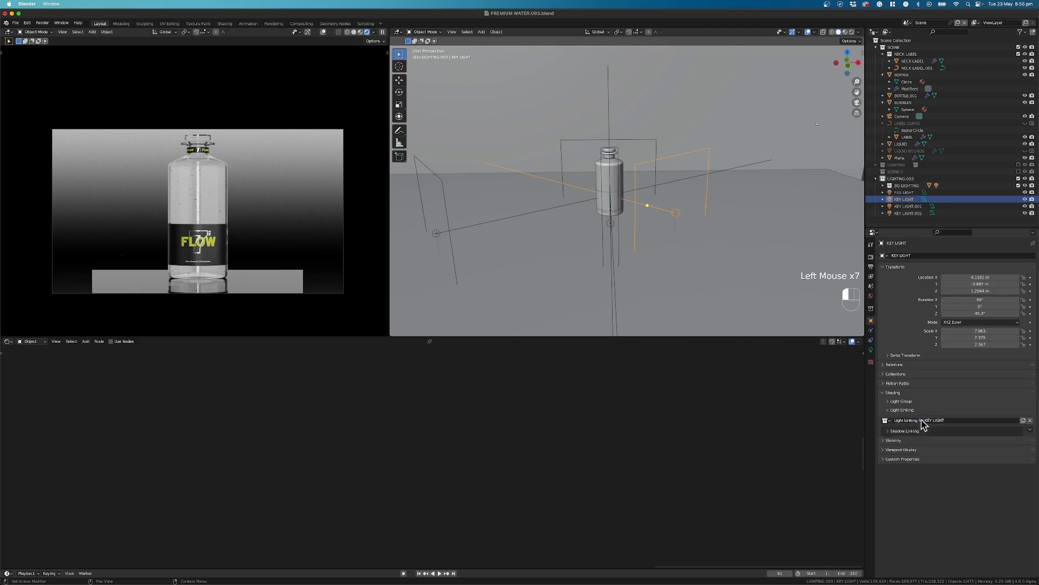
click(964, 421)
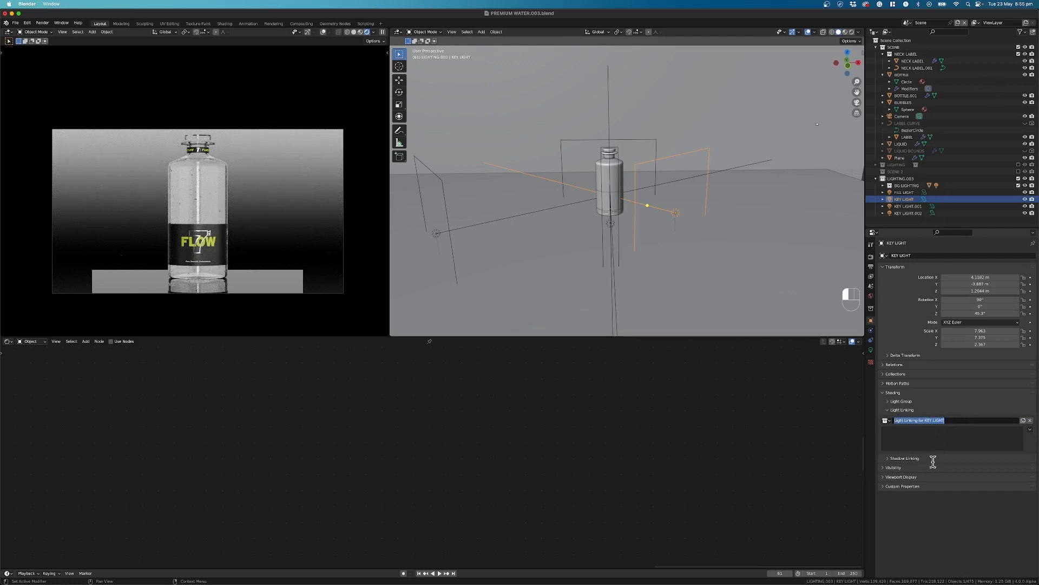
click(915, 434)
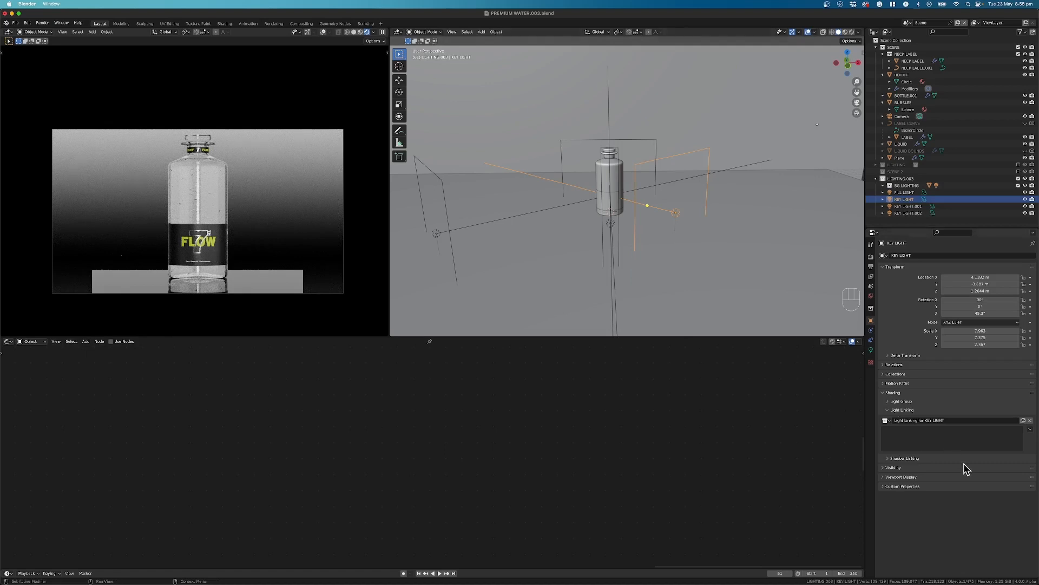
click(938, 446)
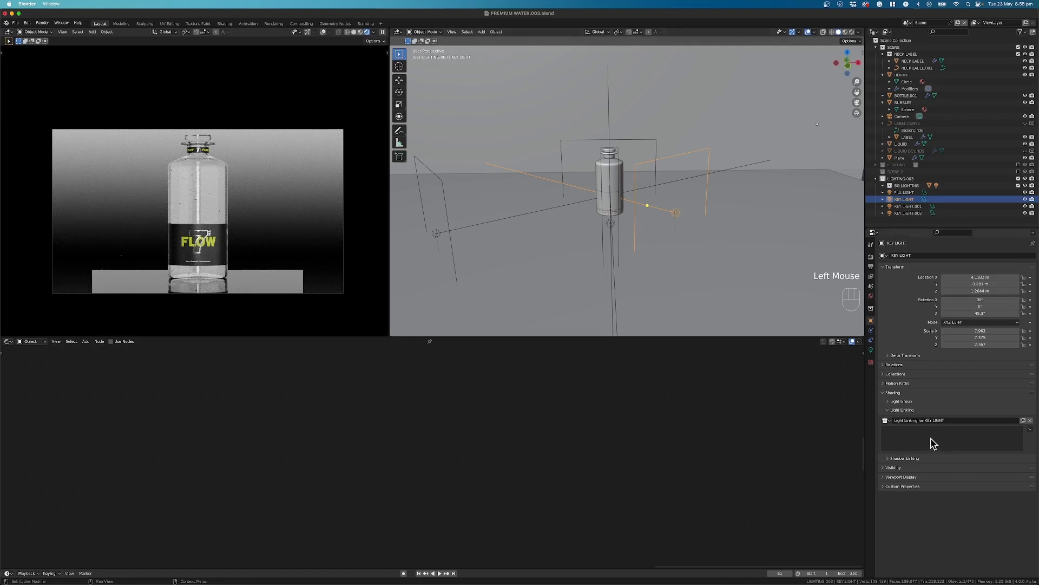
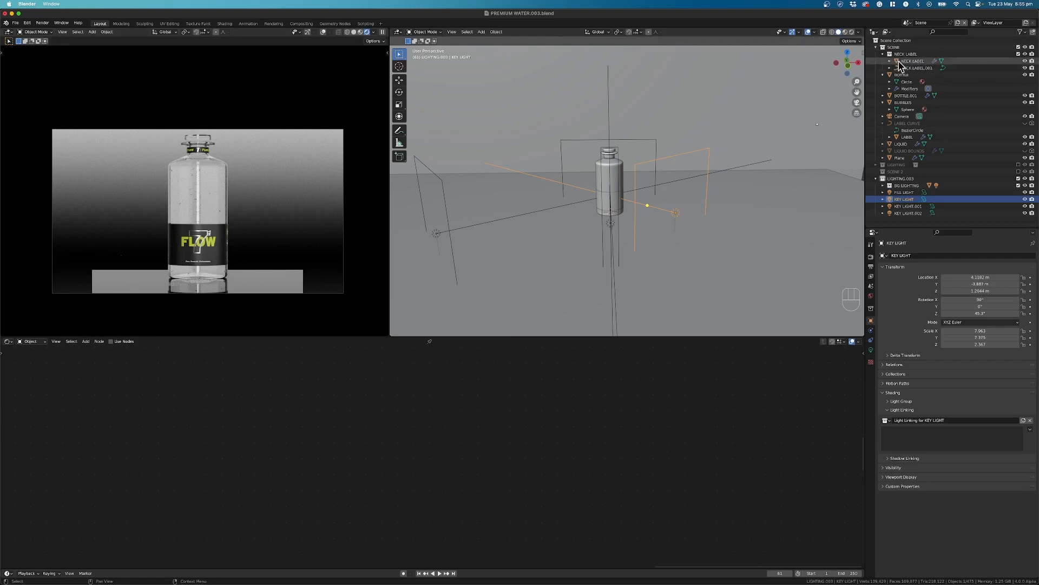
drag(914, 63, 911, 438)
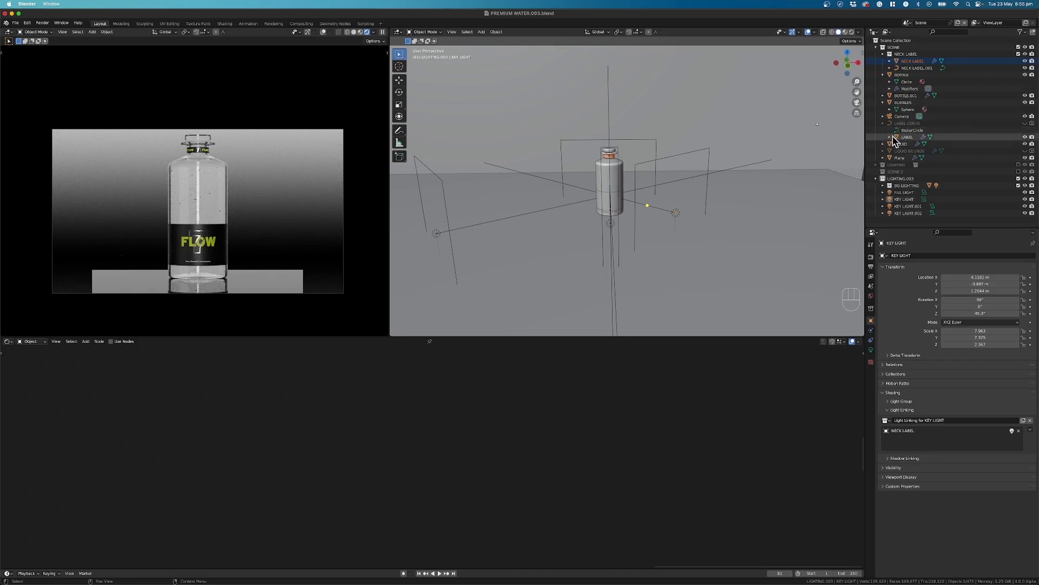
drag(899, 140, 911, 439)
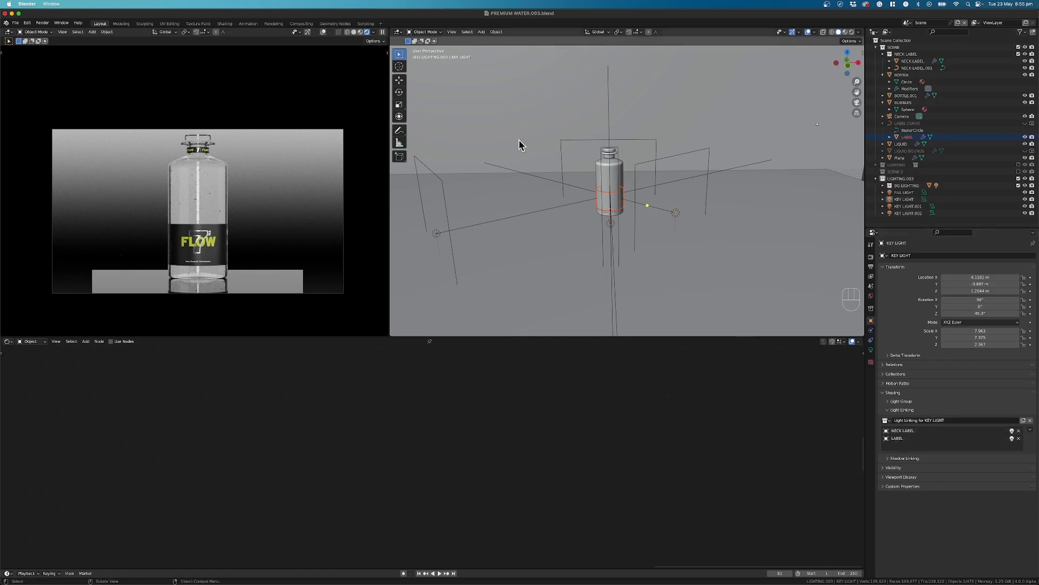
Create a light linking collection for the fill light and add the NECK LABEL and LABEL objects to it.
click(441, 183)
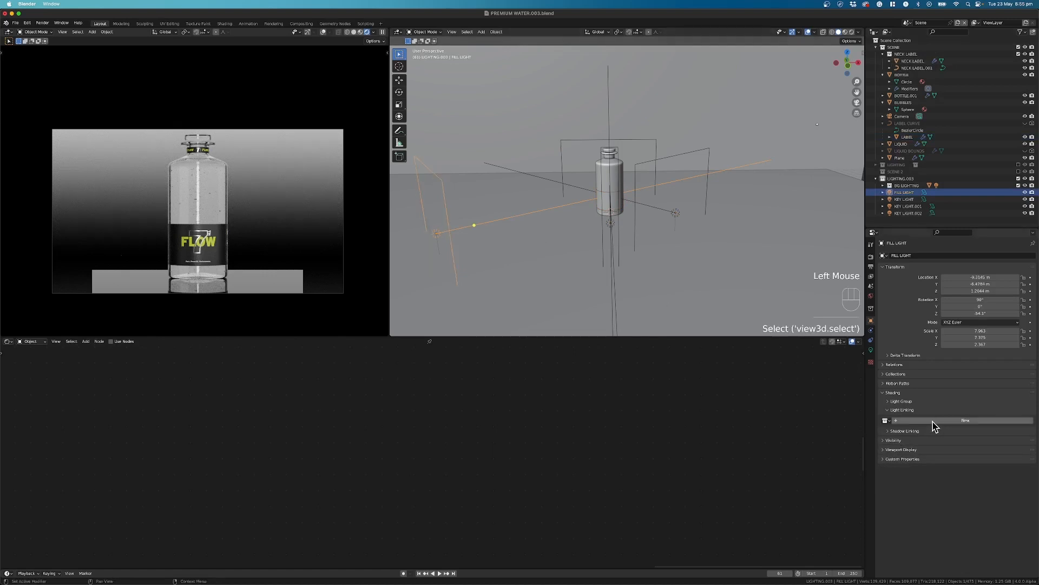
click(912, 420)
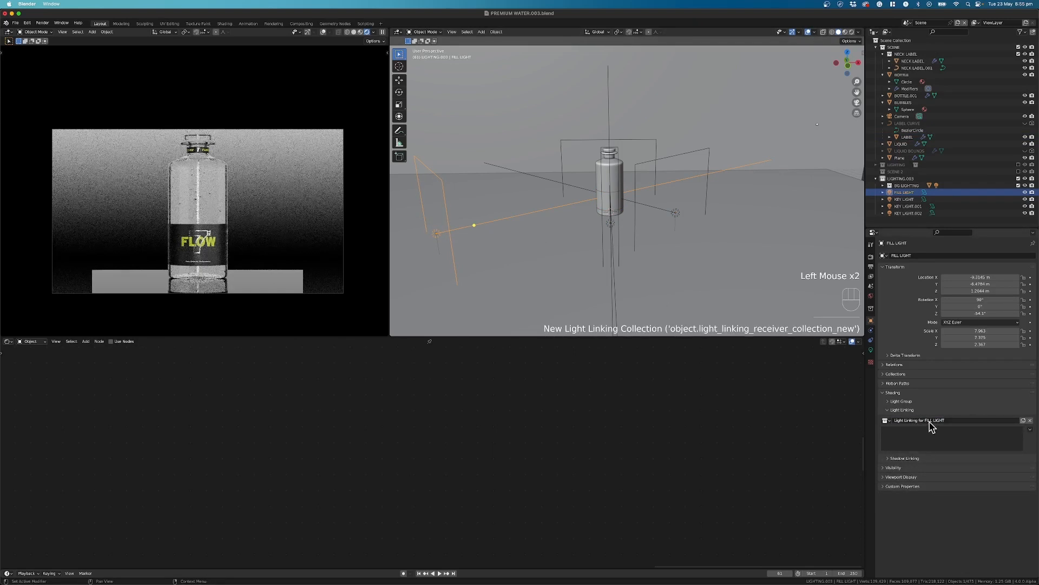
drag(901, 61, 940, 431)
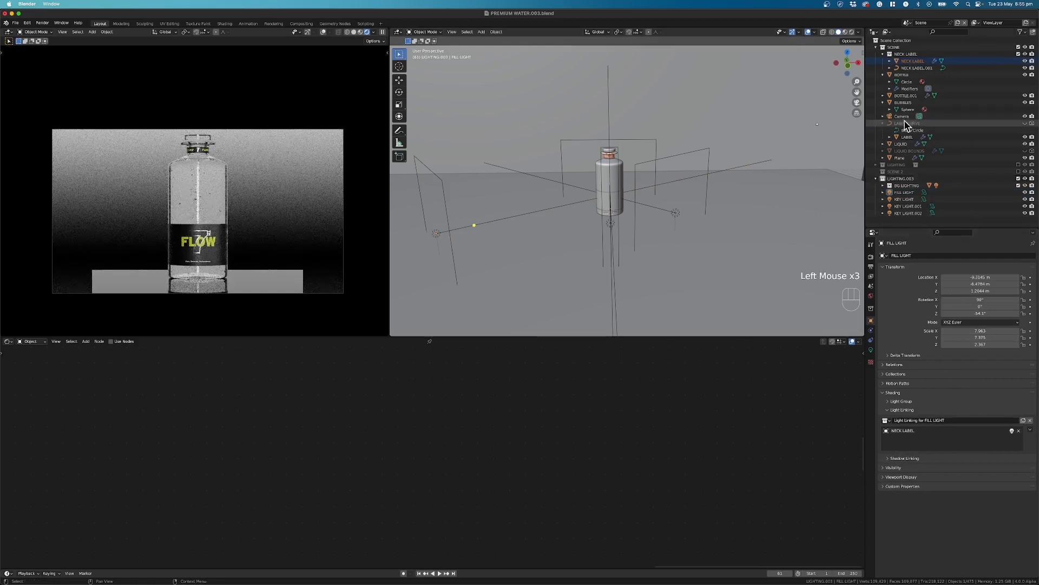
drag(908, 137, 909, 435)
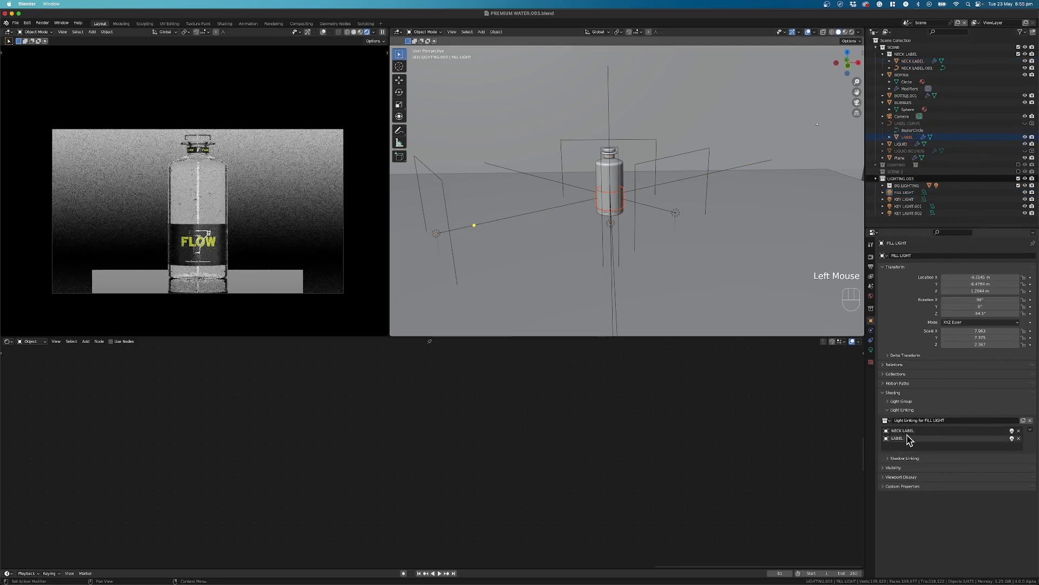
Give the front strip light, KEY LIGHT.001, a light linking collection containing the NECK LABEL and LABEL objects.
click(615, 154)
click(616, 153)
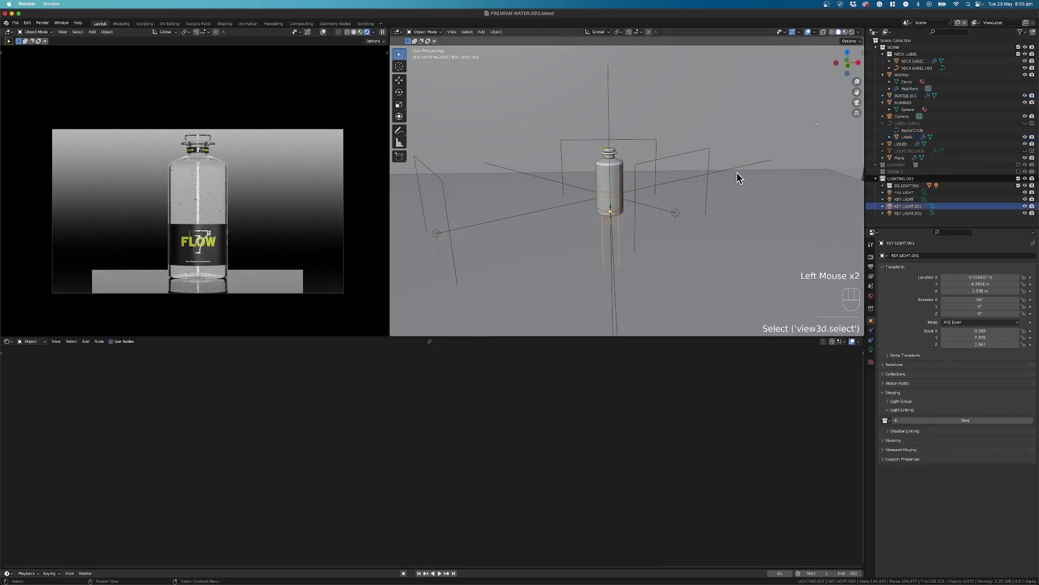
click(910, 420)
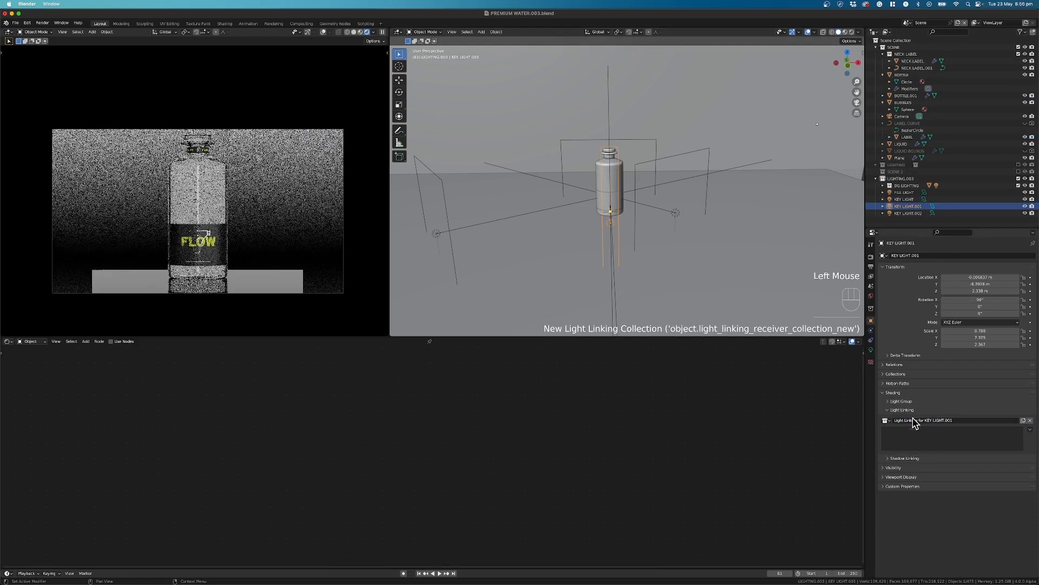
click(905, 64)
drag(904, 64, 926, 441)
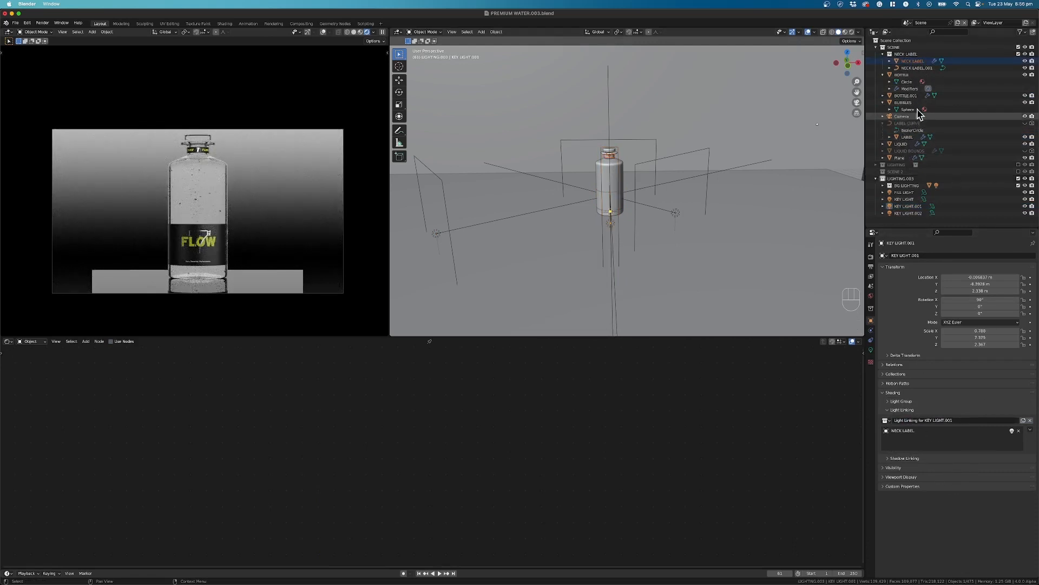
click(910, 142)
drag(910, 142, 911, 449)
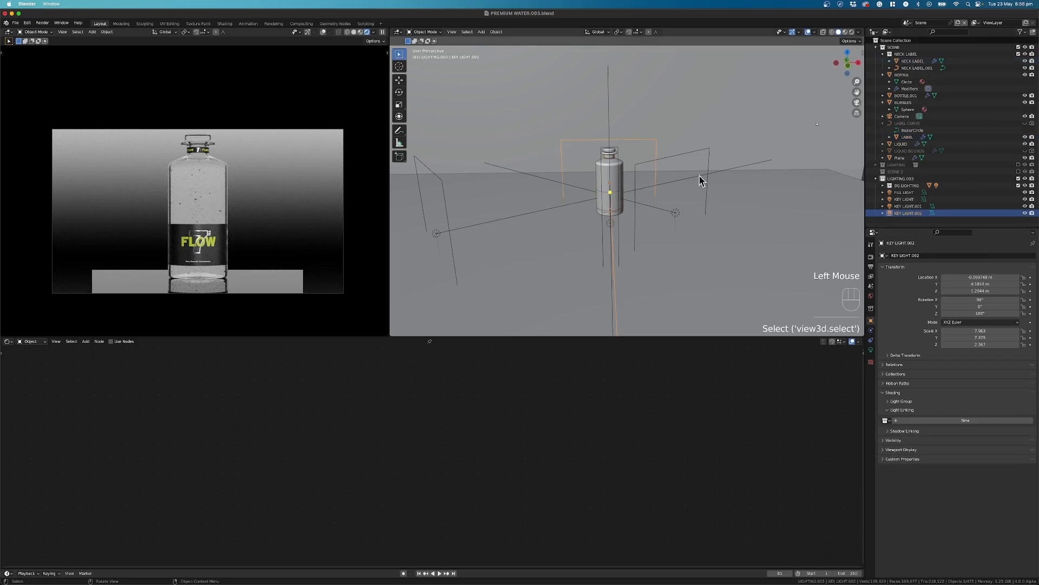
Give the back light, KEY LIGHT.002, a light linking collection containing the NECK LABEL and LABEL objects.
click(893, 421)
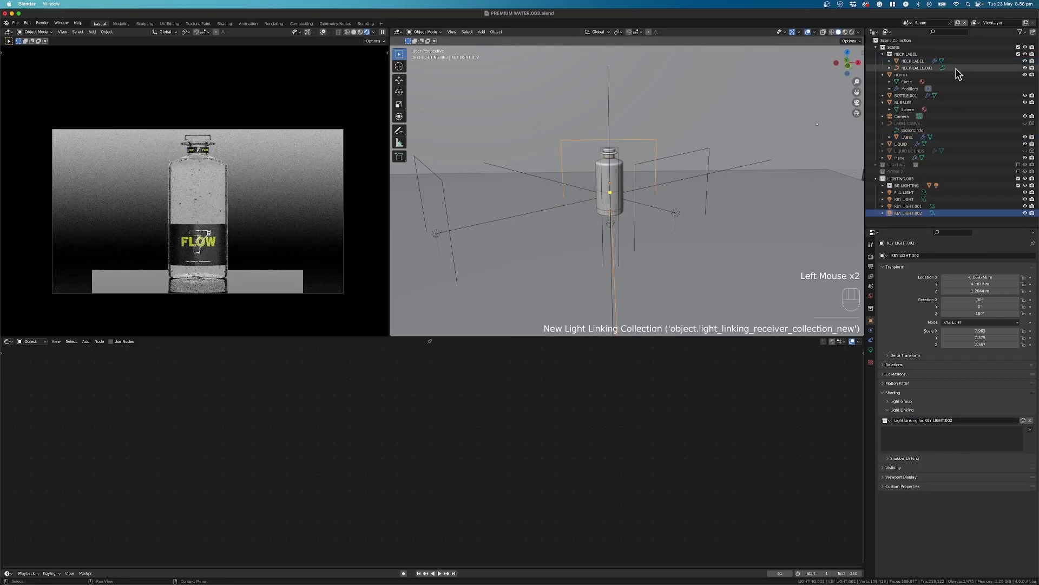
drag(909, 64, 910, 440)
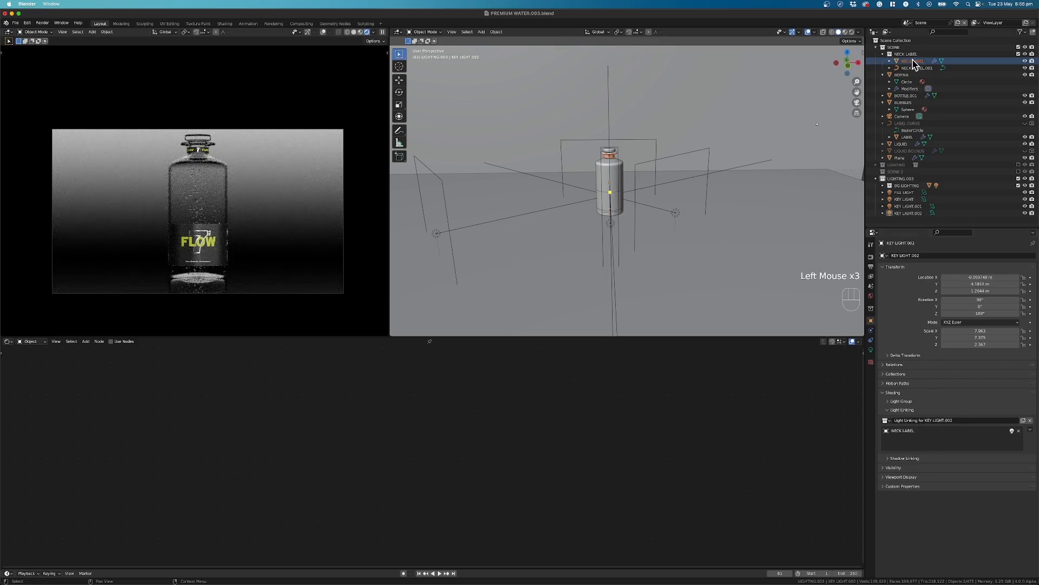
drag(907, 136, 912, 455)
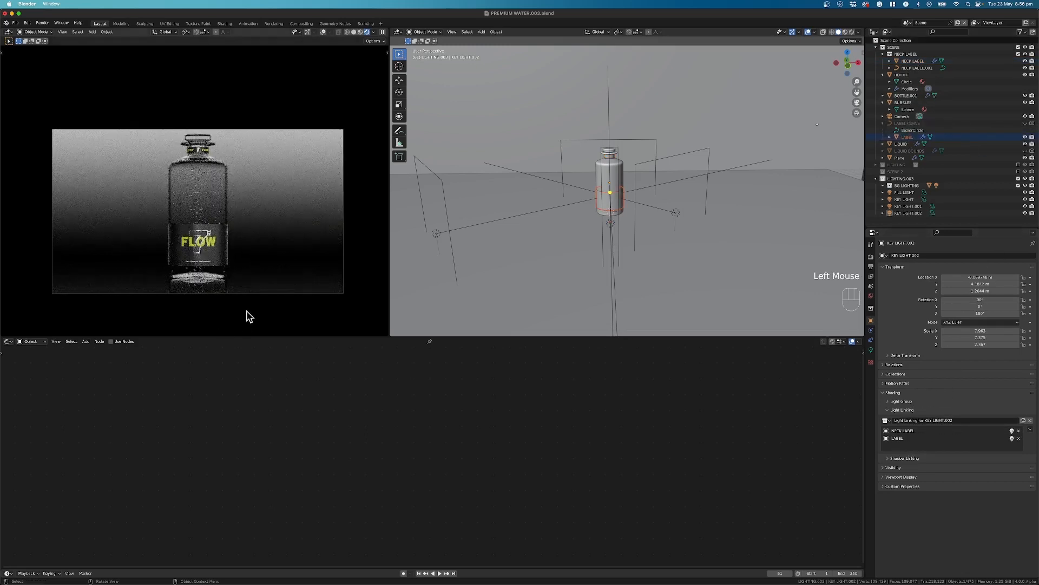
Examine the bottle's label, bubbles and glass edges up close in the rendered camera view.
scroll(229, 277, up, 2)
shift+middle_drag(229, 276, 210, 250)
scroll(210, 250, up, 2)
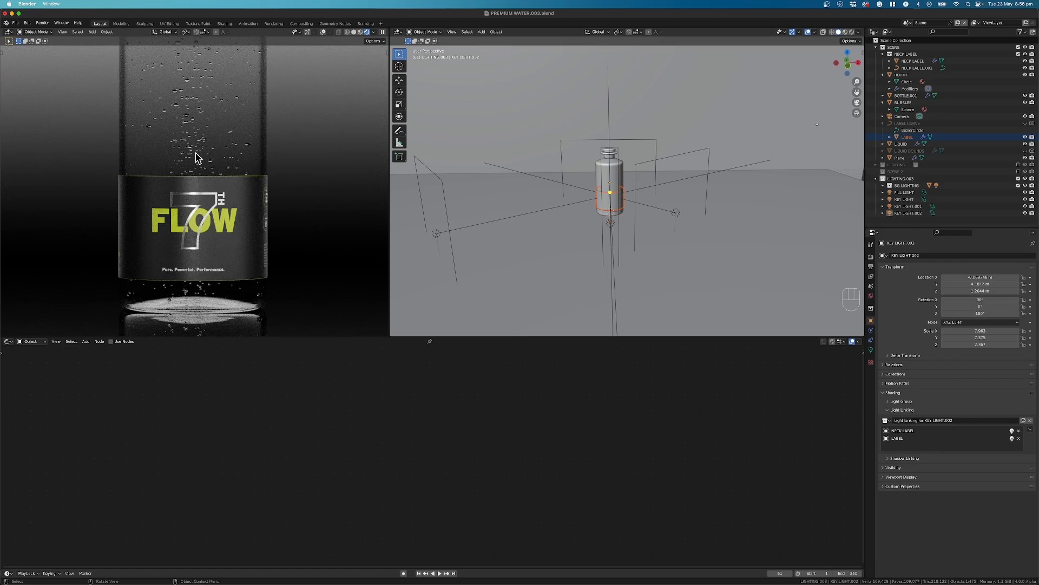
scroll(251, 194, down, 2)
shift+middle_drag(252, 195, 206, 169)
scroll(237, 209, down, 2)
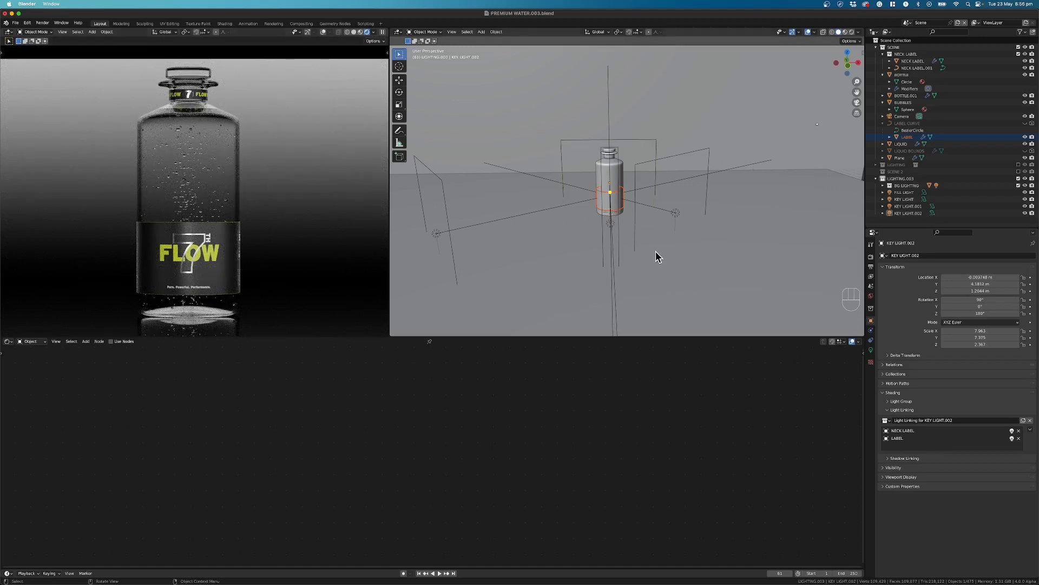
Save the Blender file and check the light setup around the bottle from several angles.
scroll(647, 246, down, 2)
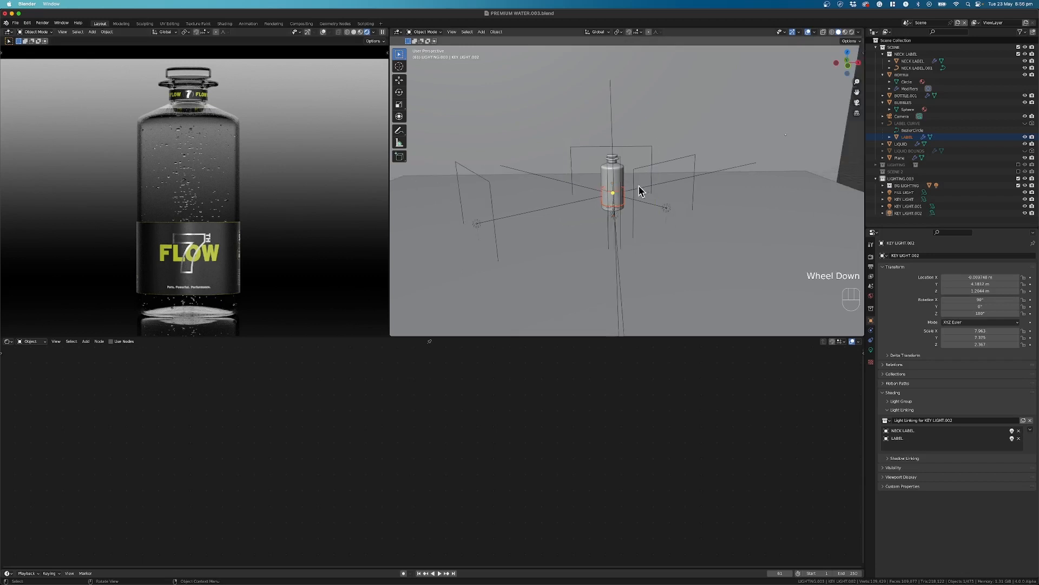
shift+middle_drag(643, 251, 610, 205)
scroll(617, 225, up, 2)
key(super+s)
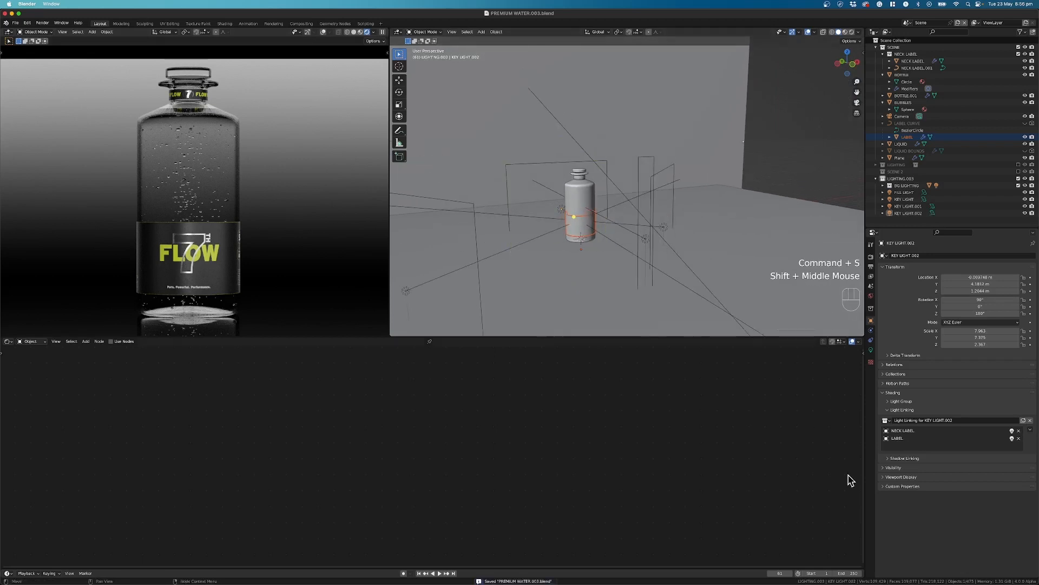
click(946, 522)
middle_drag(591, 217, 619, 209)
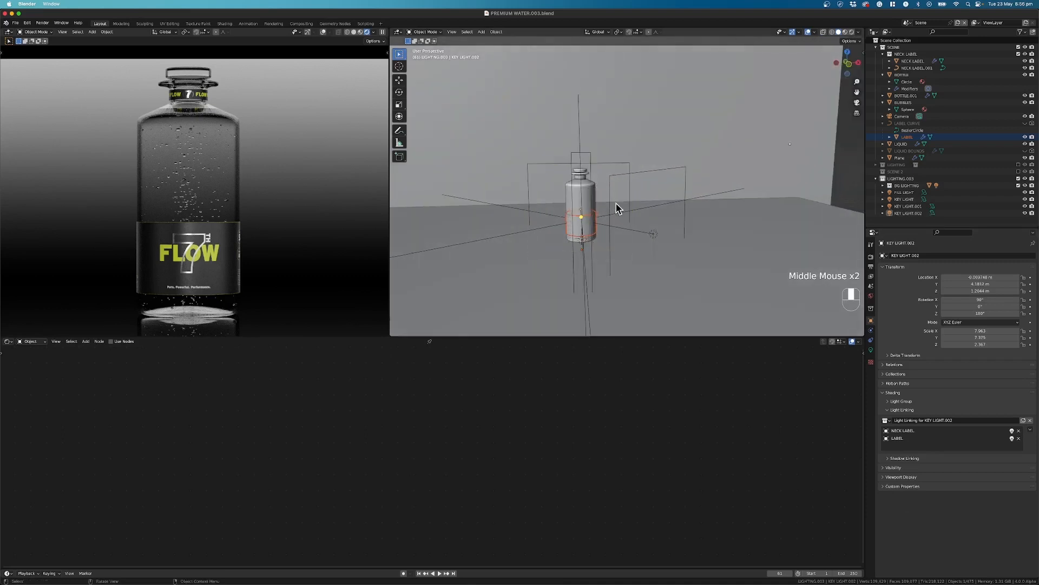
Toggle the NECK LABEL between included and excluded in KEY LIGHT.002's light linking to compare the rendered result.
click(1012, 432)
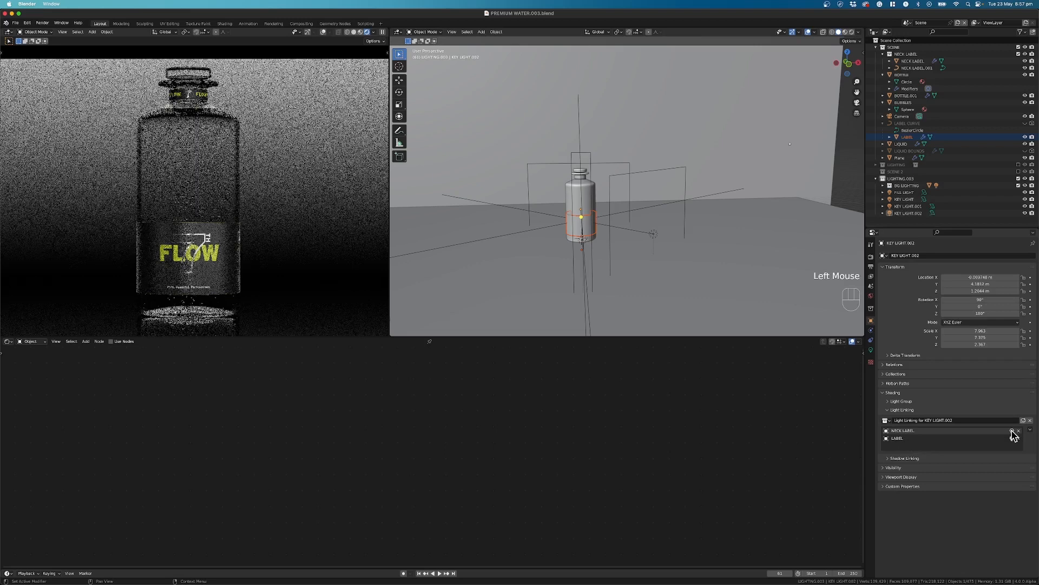
click(1013, 432)
click(1012, 431)
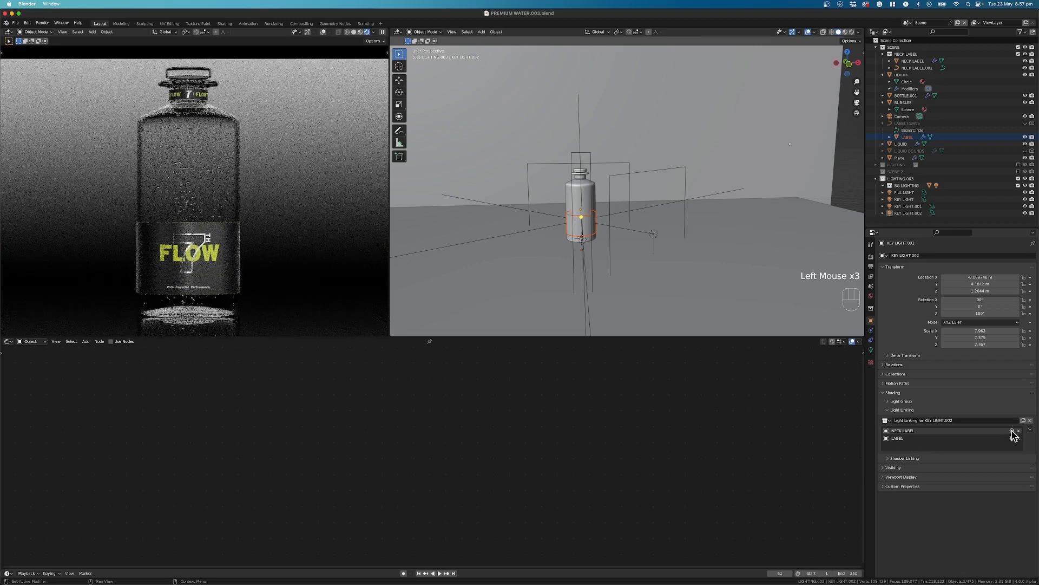
click(1012, 431)
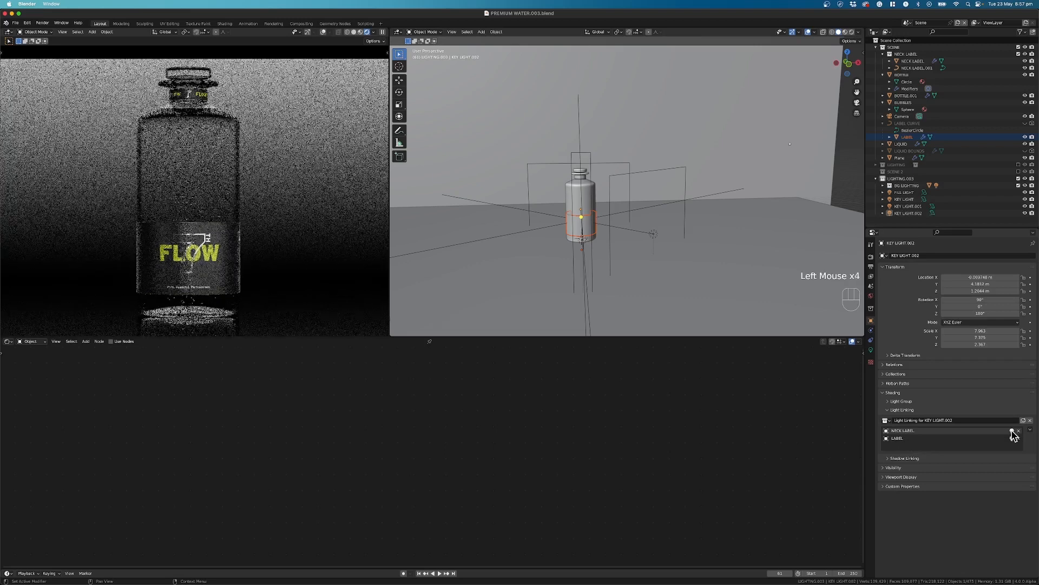
click(1012, 432)
click(1012, 432)
Toggle the NECK LABEL and LABEL between included and excluded in KEY LIGHT's light linking to compare the rendered result.
click(612, 181)
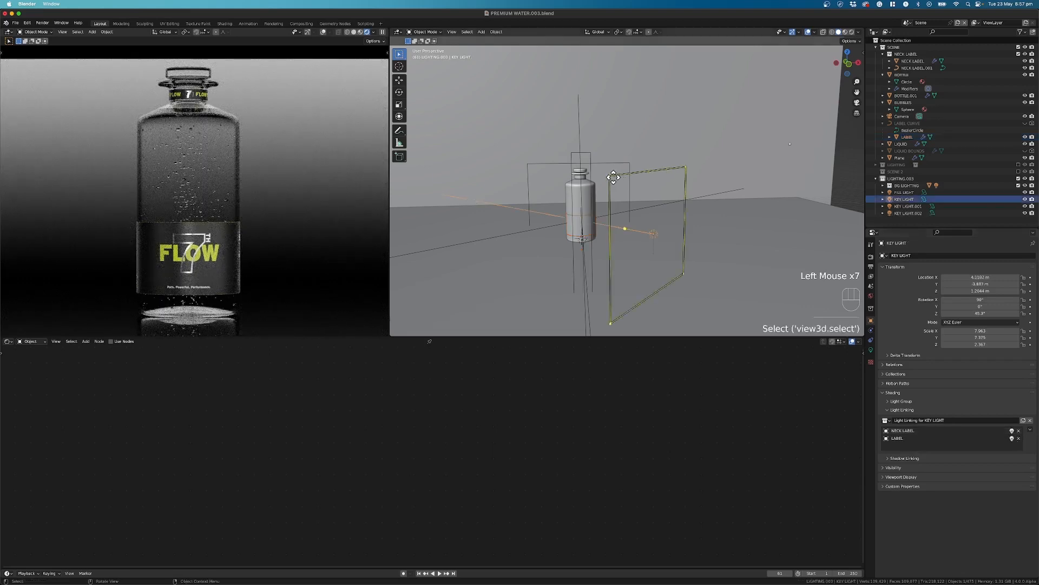
click(1012, 431)
click(1012, 432)
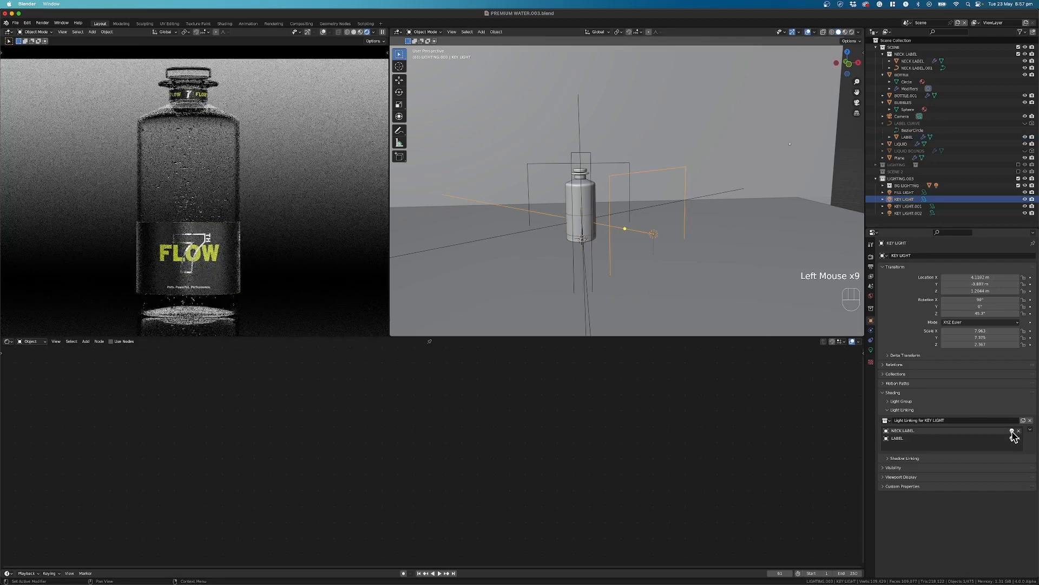
click(1013, 439)
click(1012, 439)
click(1012, 438)
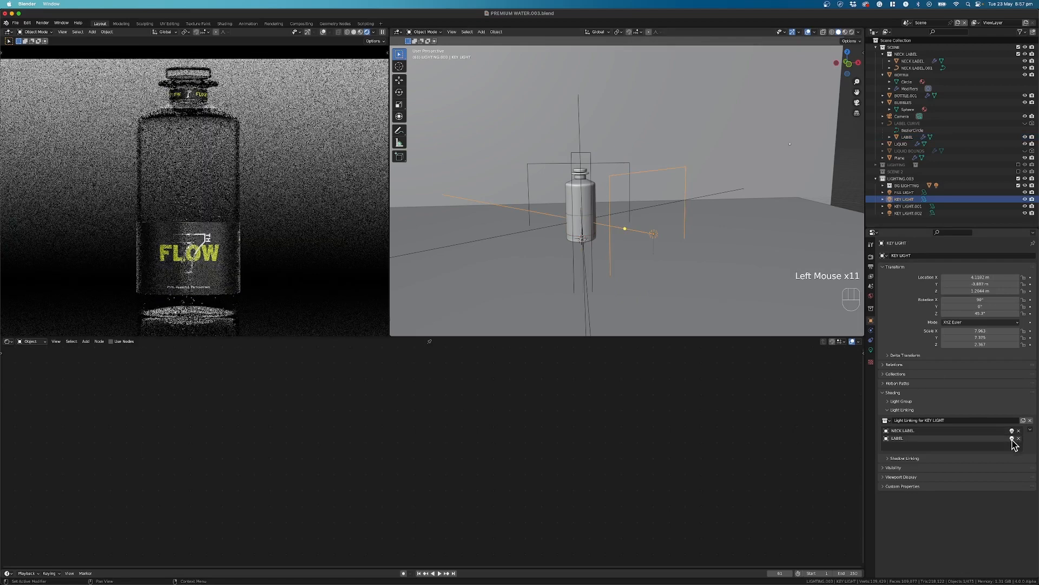
click(1012, 439)
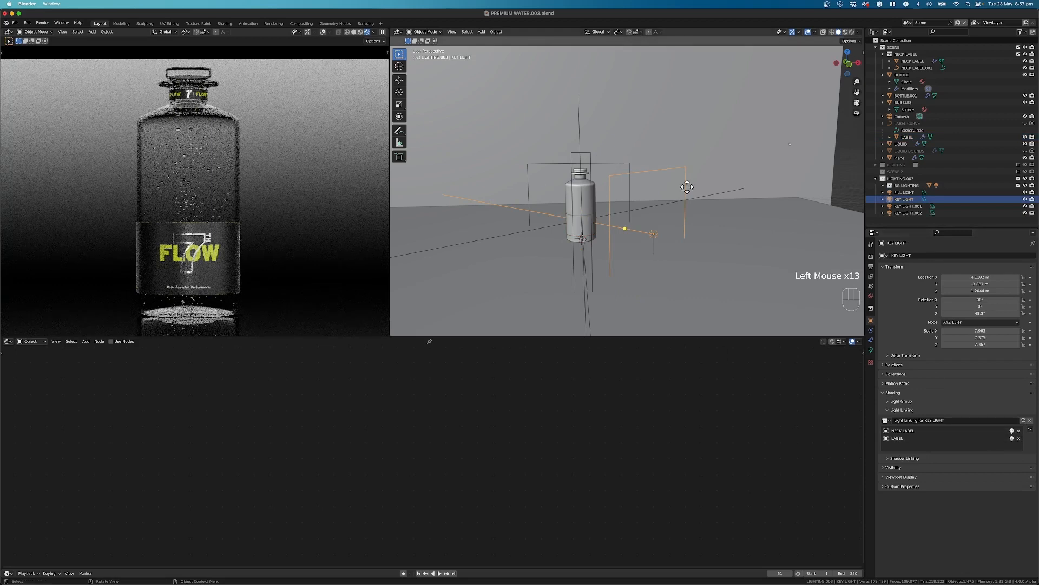
Save the file and rename the front strip light, KEY LIGHT.001, as HIGHLIGHT.
key(super+s)
mouse_move(541, 238)
middle_down()
mouse_move(549, 225)
mouse_move(565, 236)
mouse_move(555, 227)
middle_up()
scroll(553, 222, down, 1)
scroll(554, 223, down, 1)
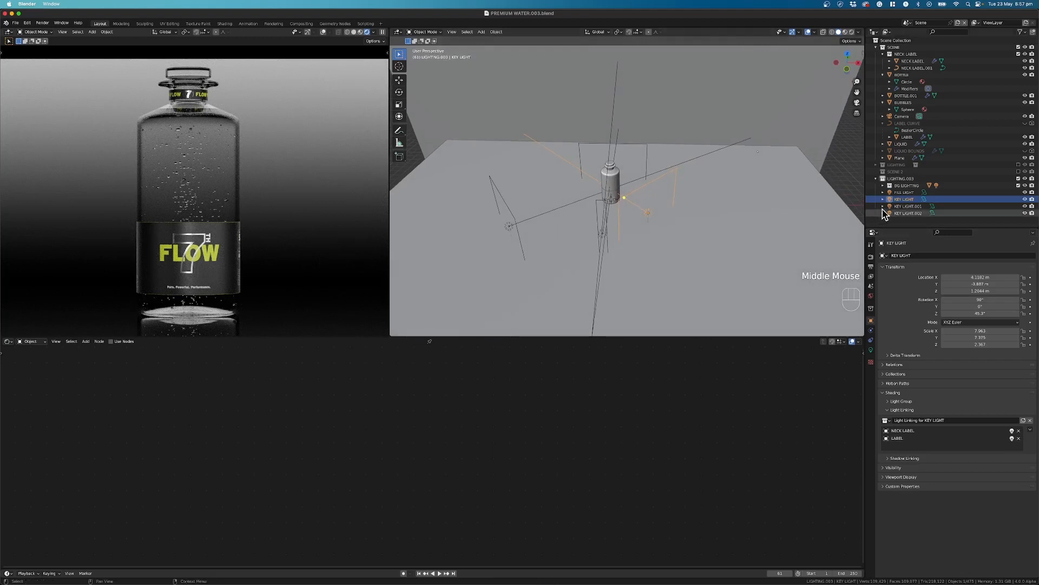
click(902, 209)
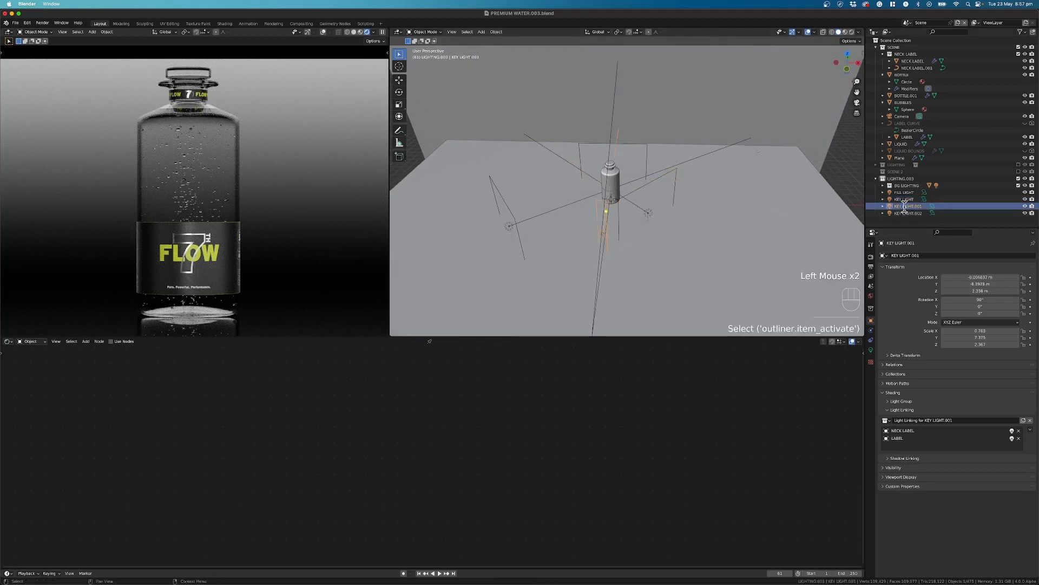
double_click(905, 208)
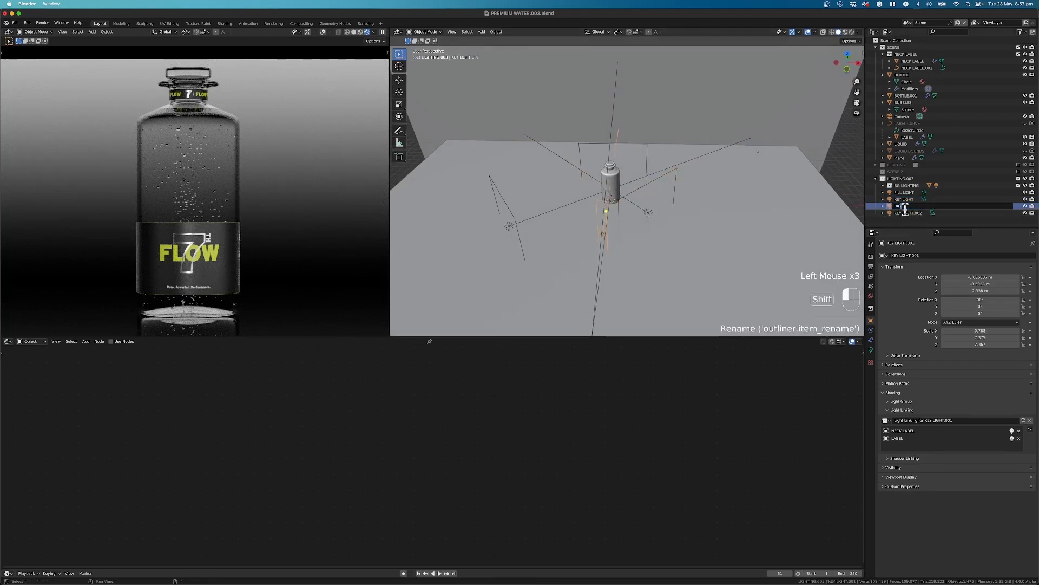
key(Return)
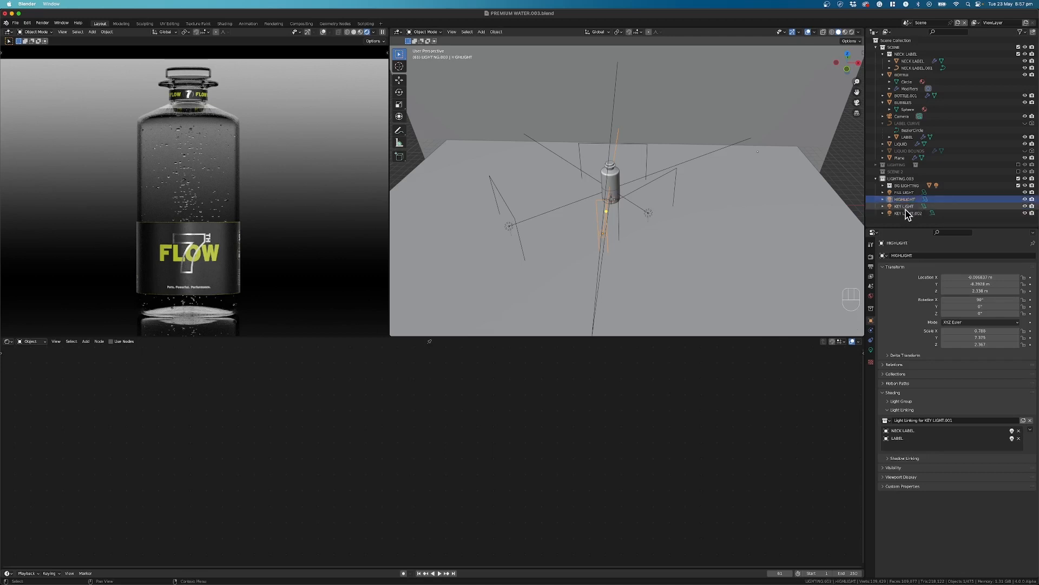
Rename the back light, KEY LIGHT.002, as RIM LIGHT.
double_click(901, 213)
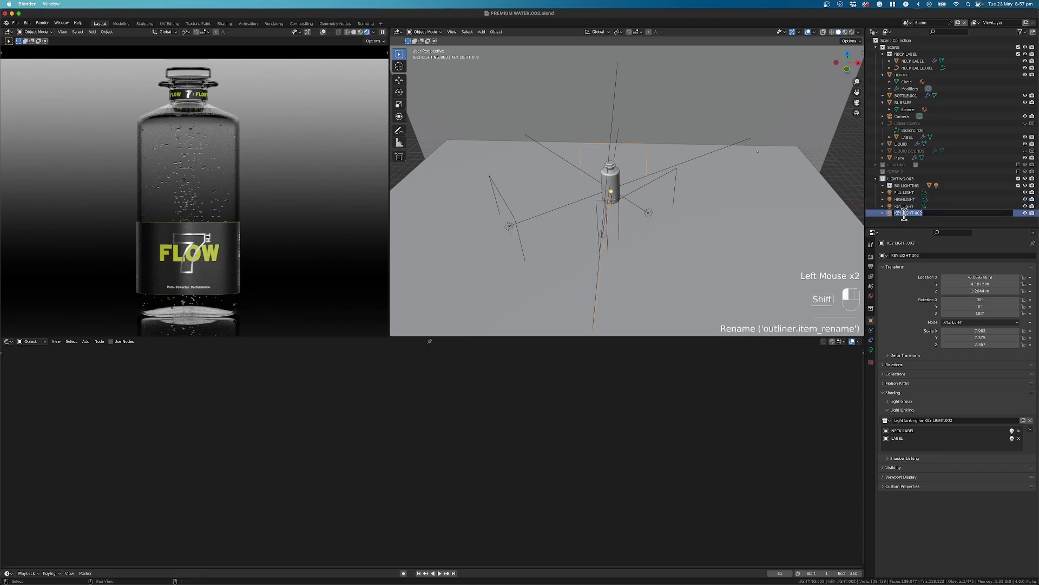
text(RIM LIGHT)
key(Return)
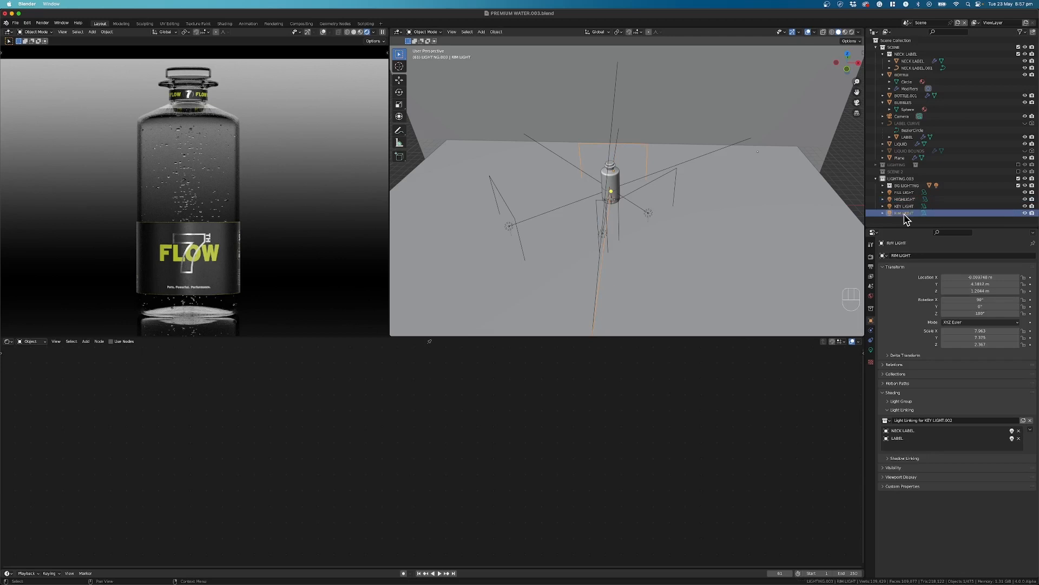
Duplicate the FILL LIGHT in place and remove the light linking collection from the copy.
mouse_move(612, 214)
middle_down()
mouse_move(631, 202)
mouse_move(617, 214)
middle_up()
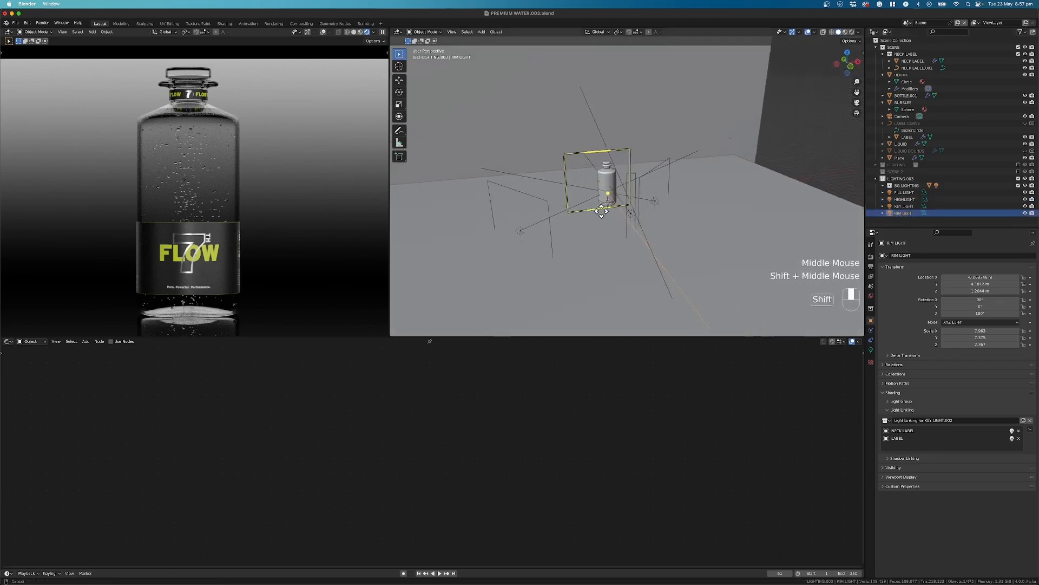
click(546, 217)
click(543, 215)
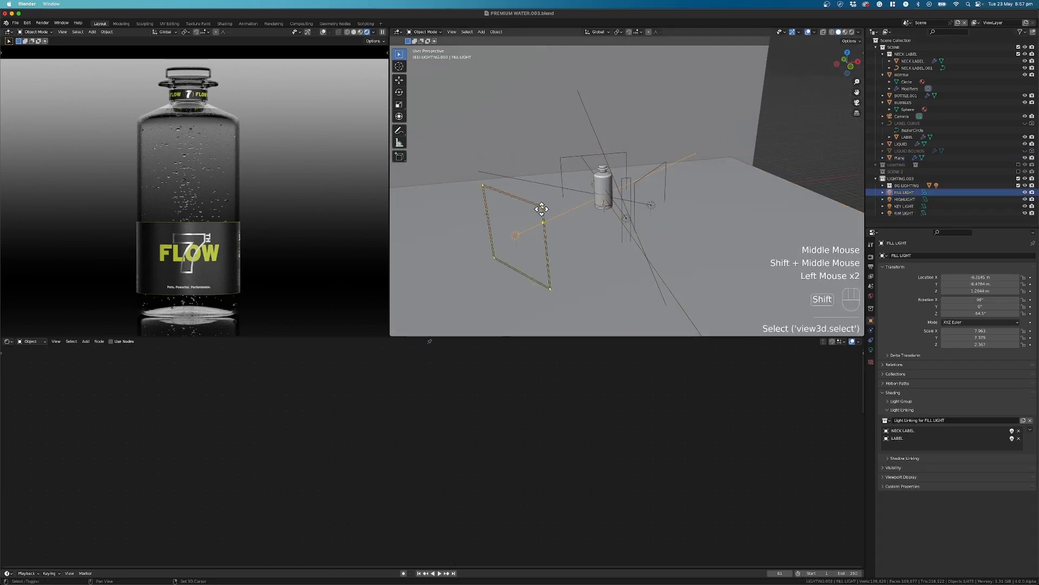
key(shift+d)
right_click(543, 215)
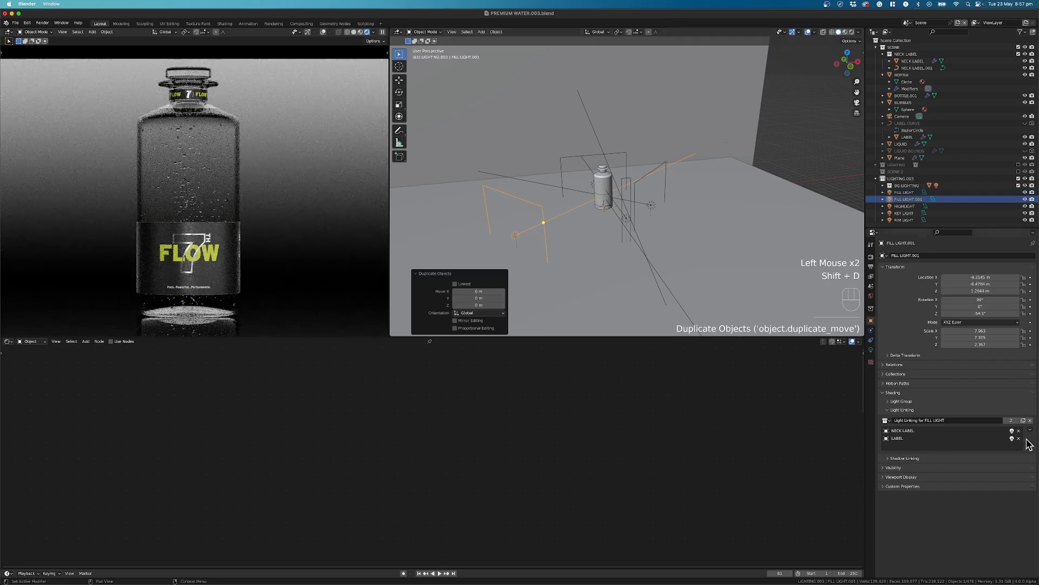
click(1030, 421)
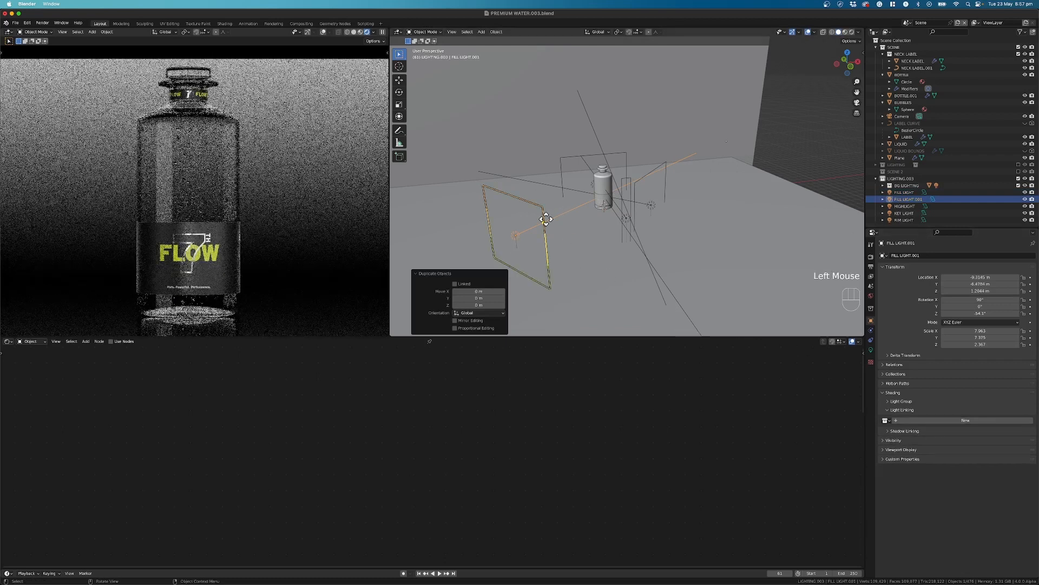
Raise the duplicated fill light about 1.7 m along the Z axis.
middle_drag(600, 256, 574, 248)
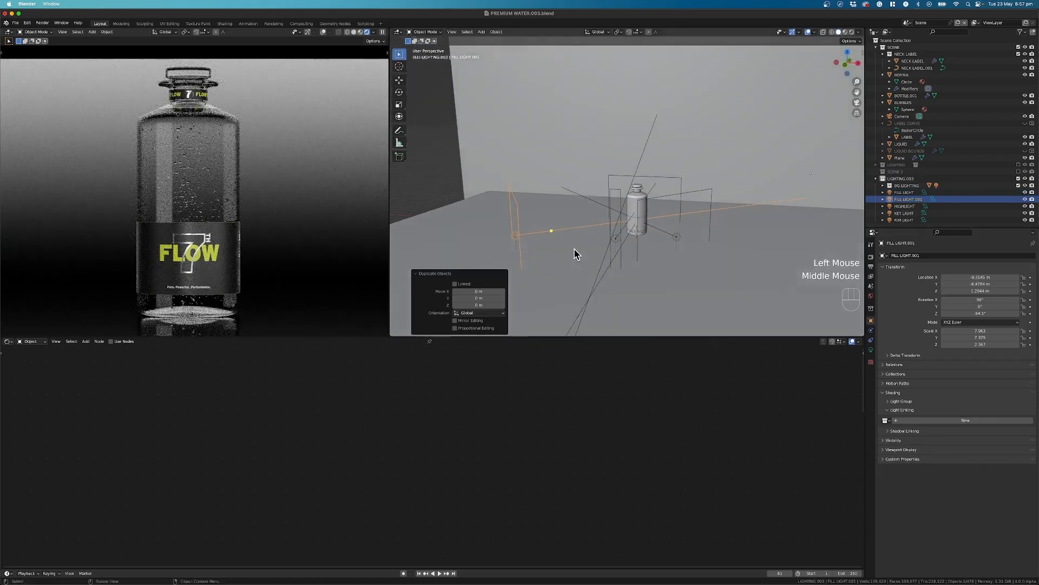
key(g)
key(z)
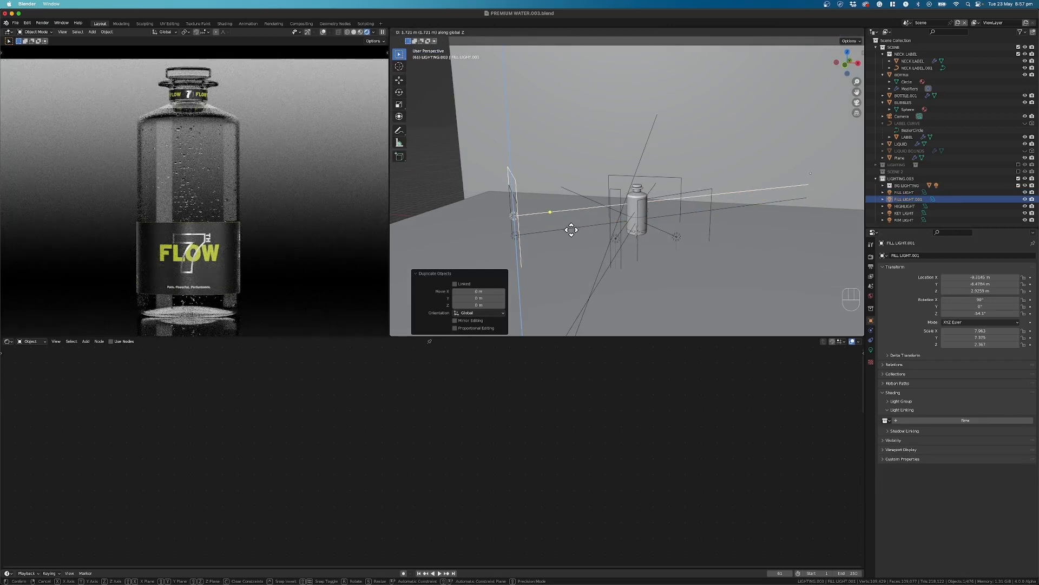
click(571, 230)
mouse_move(565, 235)
middle_down()
mouse_move(583, 232)
mouse_move(541, 235)
mouse_move(520, 222)
mouse_move(517, 233)
mouse_move(562, 228)
middle_up()
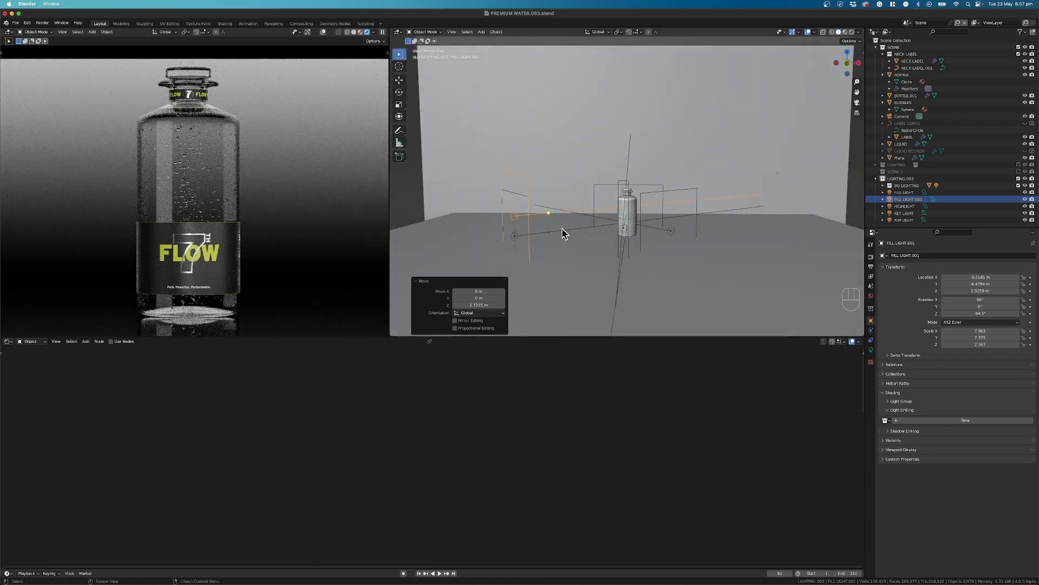
Clear the duplicated fill light's rotation and location, try raising it along Z at the bottle, and delete it.
key(alt+r)
key(alt+g)
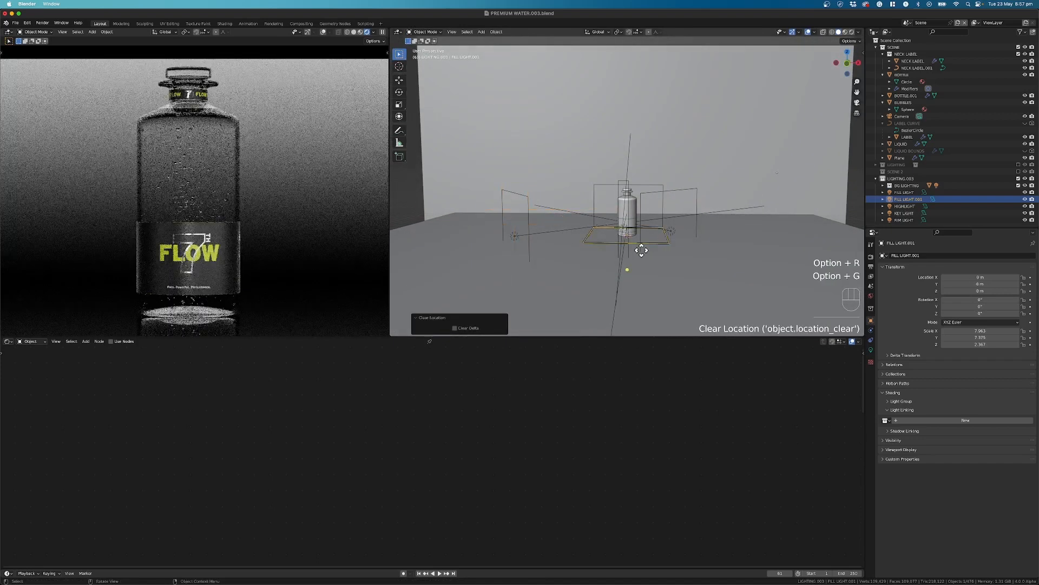
key(g)
key(z)
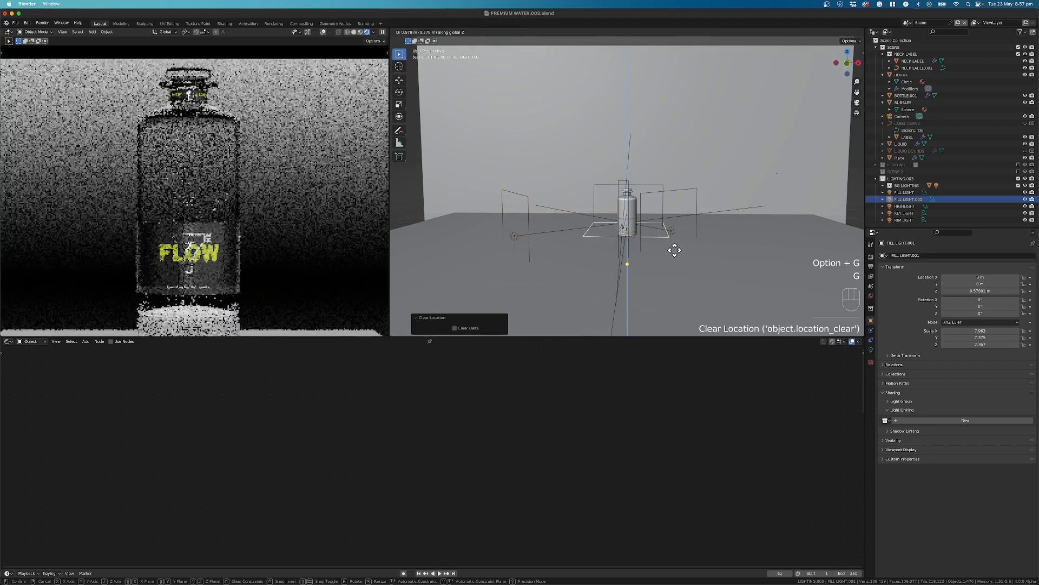
click(674, 250)
key(x)
click(668, 251)
Add a mesh plane at the world origin under the bottle.
mouse_move(623, 238)
shift+middle_down()
mouse_move(605, 222)
mouse_move(609, 231)
mouse_move(633, 213)
mouse_move(612, 222)
shift+middle_up()
key(shift+a)
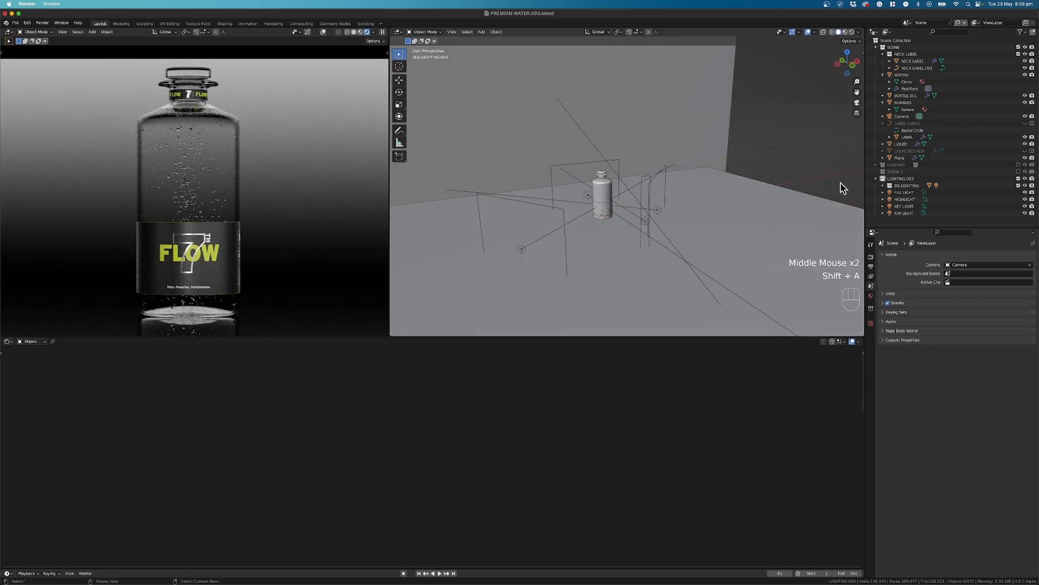
key(shift+a)
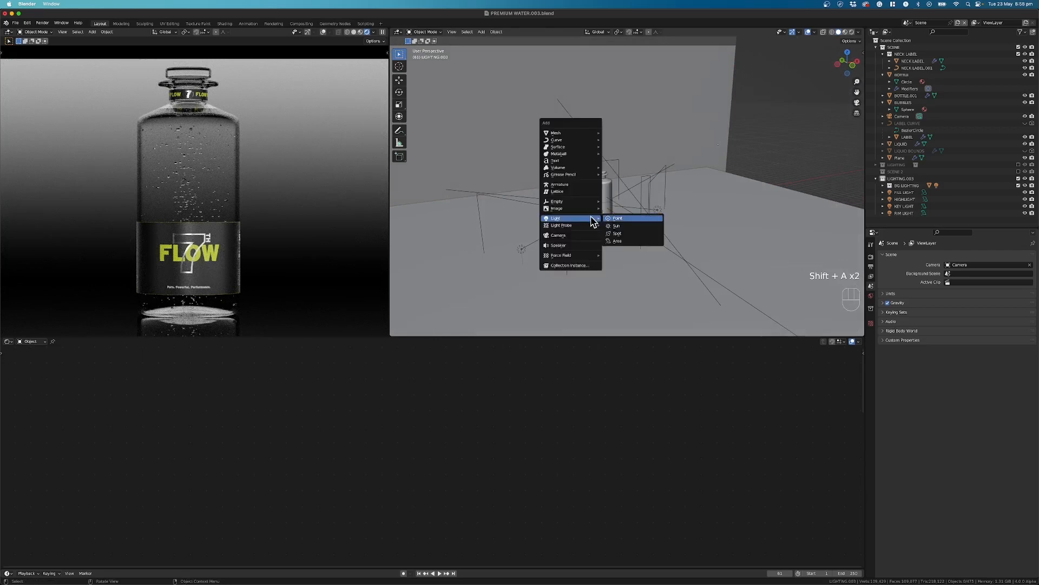
click(620, 133)
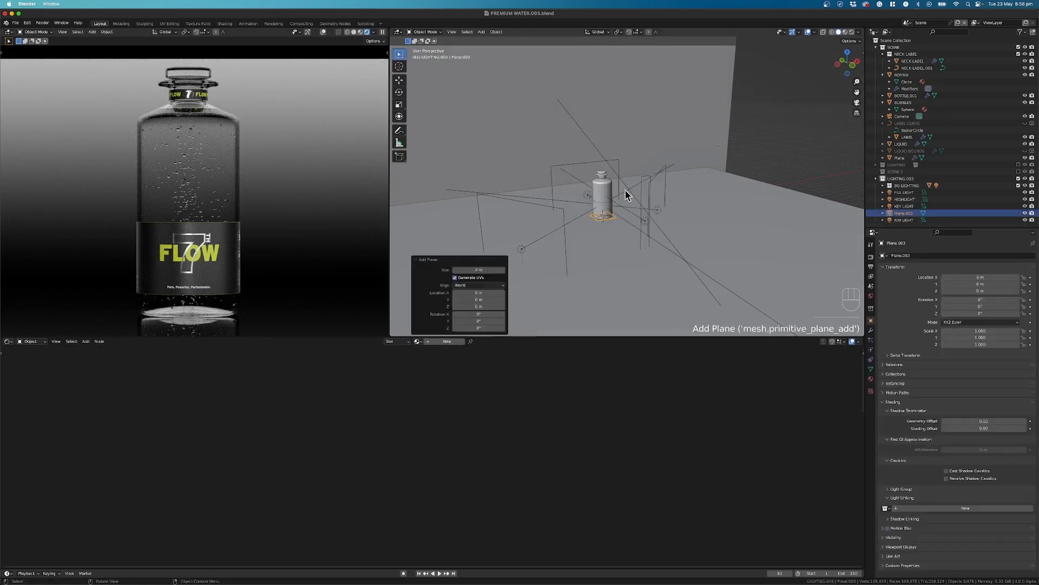
Add an area light at the world origin, at the base of the bottle.
scroll(619, 234, up, 2)
key(shift+a)
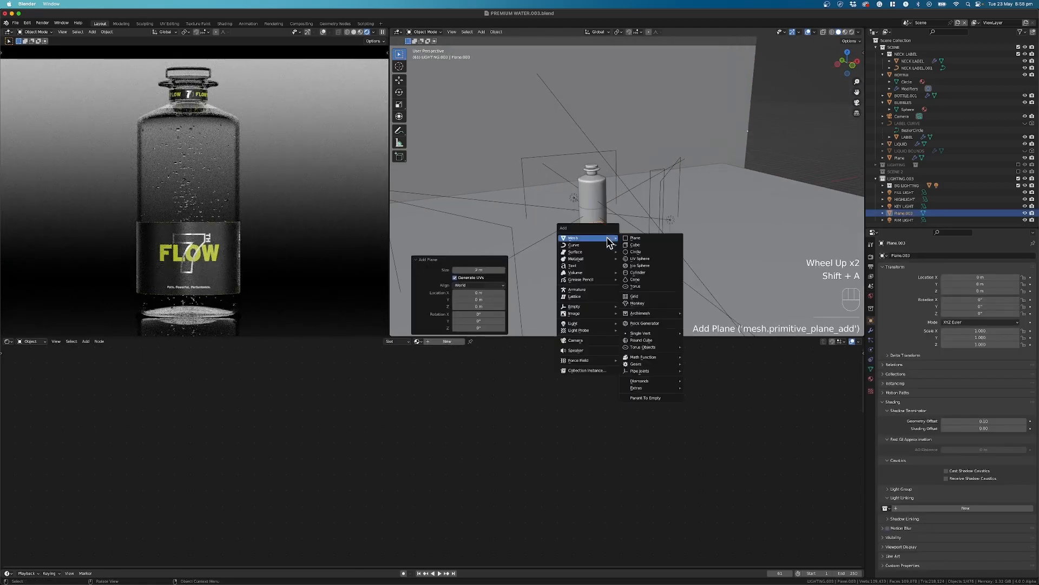
mouse_move(593, 324)
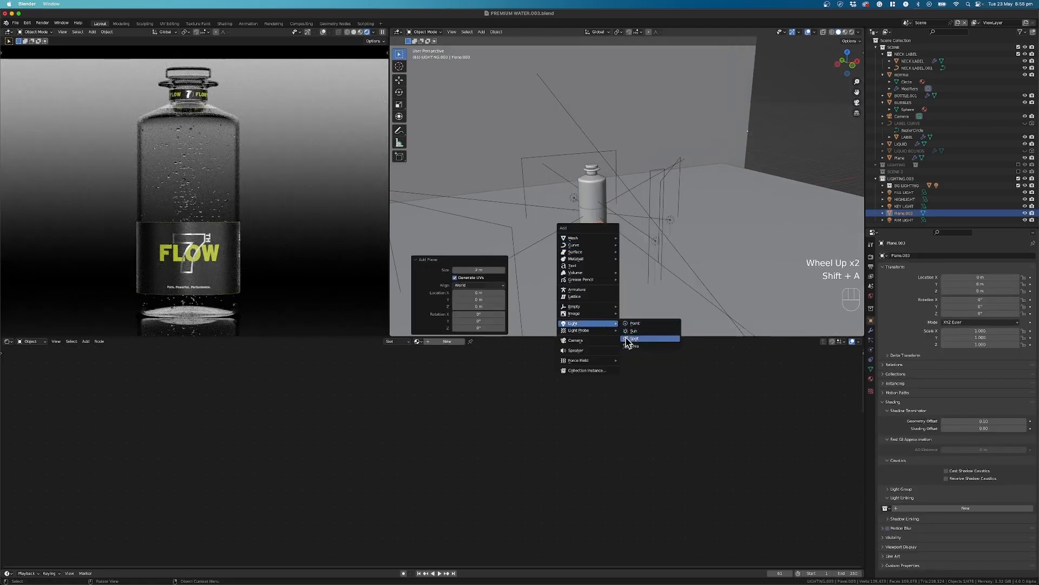
click(631, 346)
scroll(604, 252, up, 3)
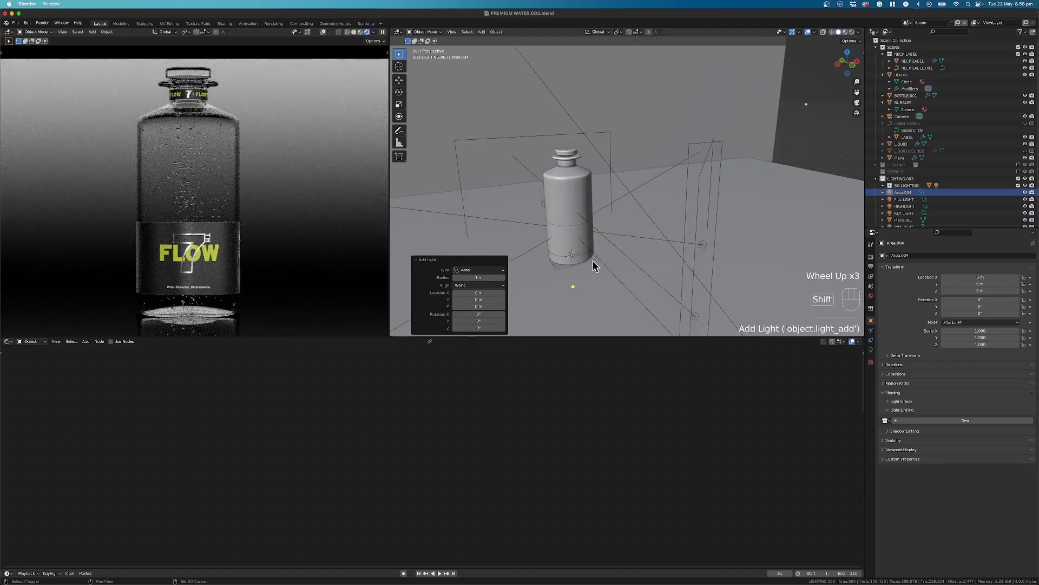
Move the new plane and area light together along Z to about 6.7 m, above the bottle.
scroll(914, 202, down, 4)
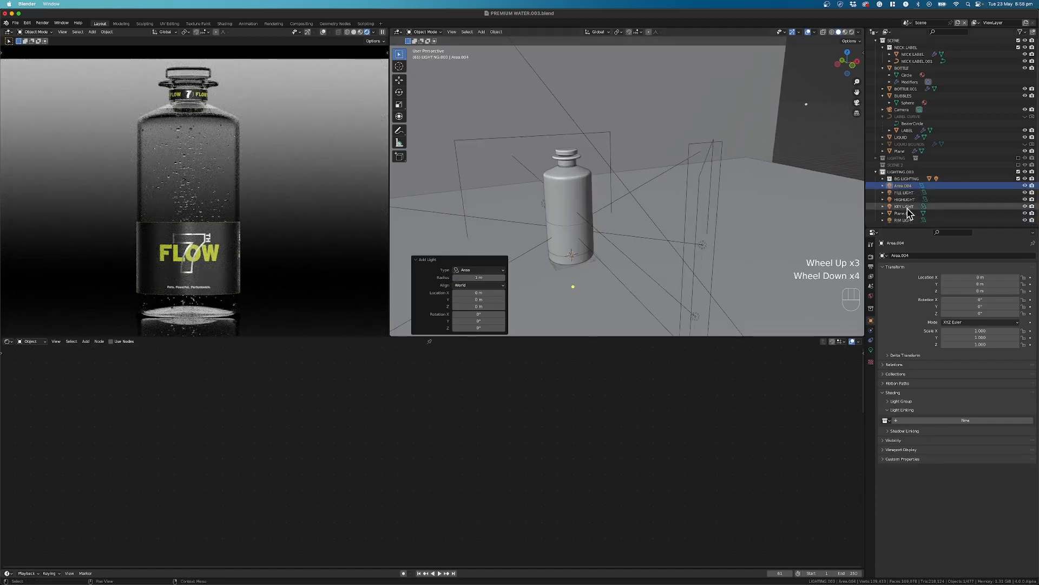
super+click(911, 213)
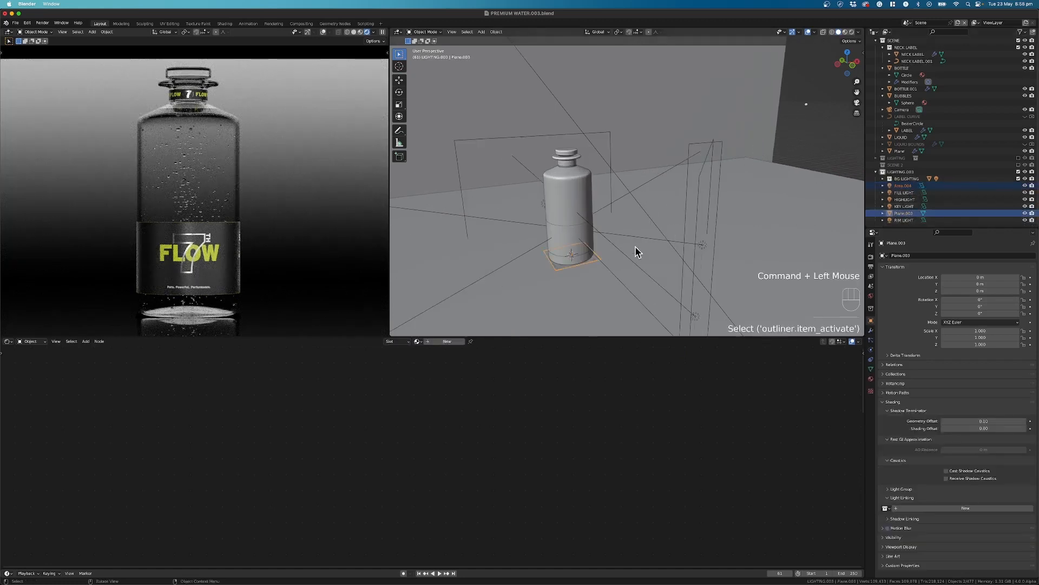
scroll(626, 268, down, 2)
key(g)
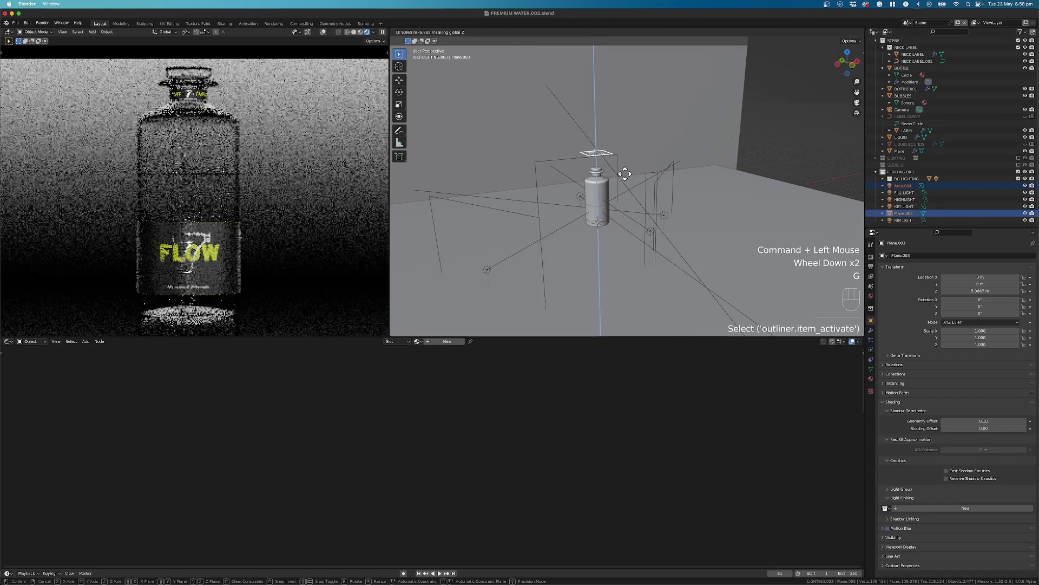
click(617, 161)
Raise the area light alone along Z to about 6.97 m, just above the plane.
scroll(615, 163, up, 2)
shift+middle_drag(615, 162, 637, 217)
click(605, 237)
click(612, 236)
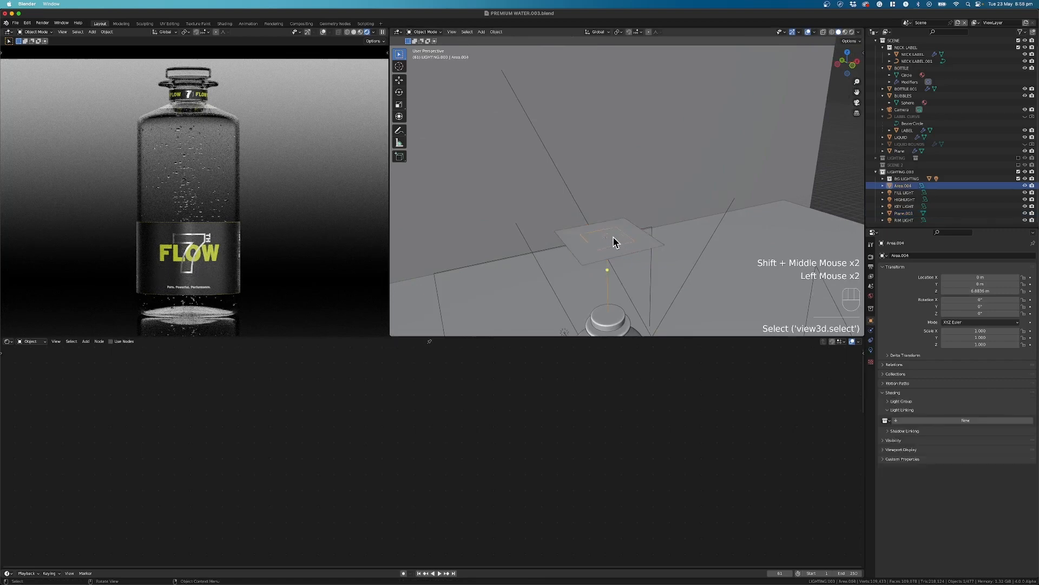
key(g)
key(z)
click(616, 234)
Scale the plane over the bottle up uniformly by about 2.36 and select the area light above it.
click(608, 257)
key(s)
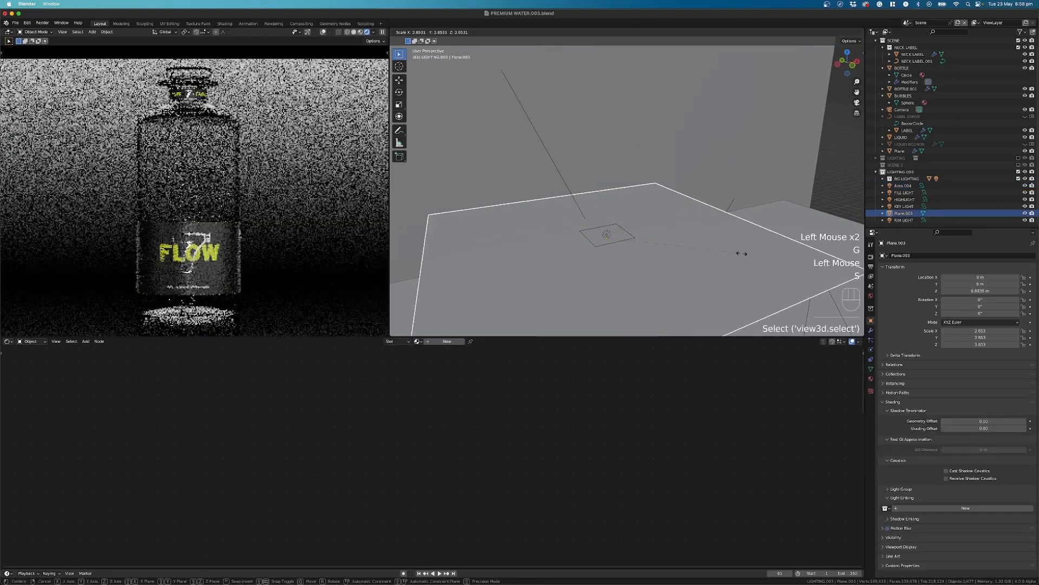
click(689, 253)
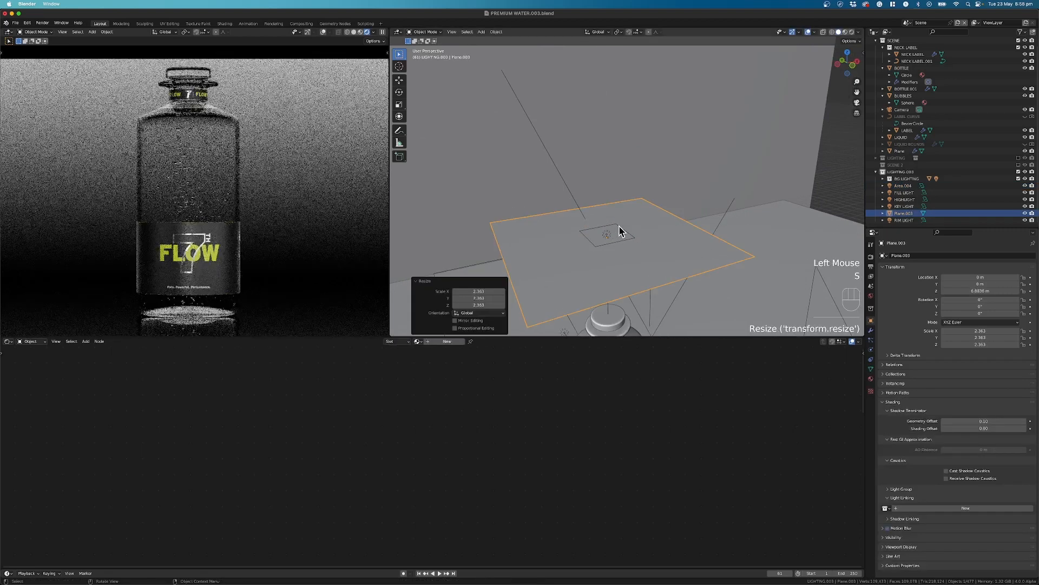
click(617, 230)
mouse_move(622, 233)
middle_down()
mouse_move(671, 248)
mouse_move(635, 234)
middle_up()
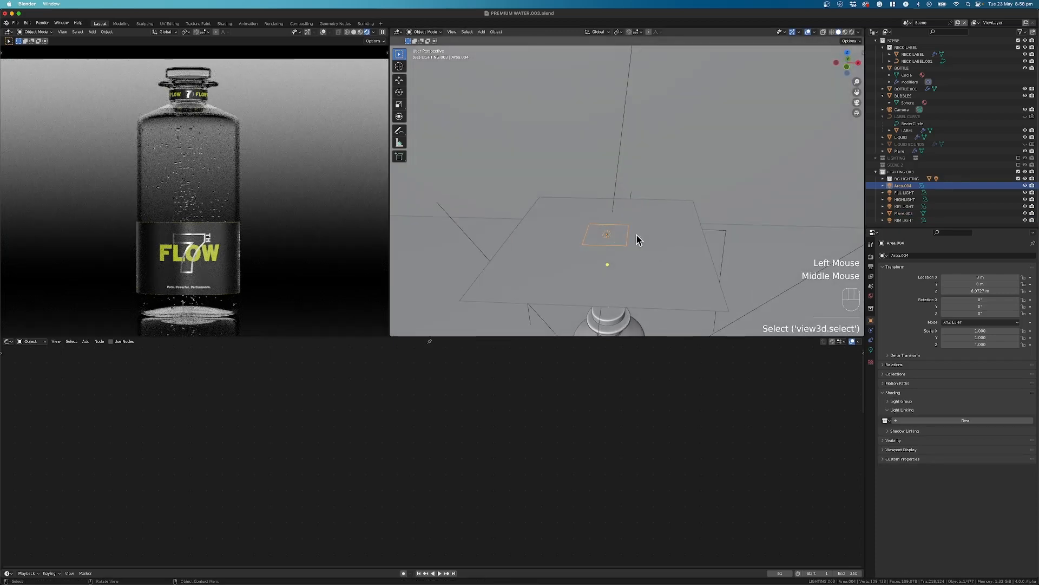
Move the area light above the plane along X to about 1.03 m and raise it to about 7.09 m in Z.
key(g)
key(x)
click(683, 240)
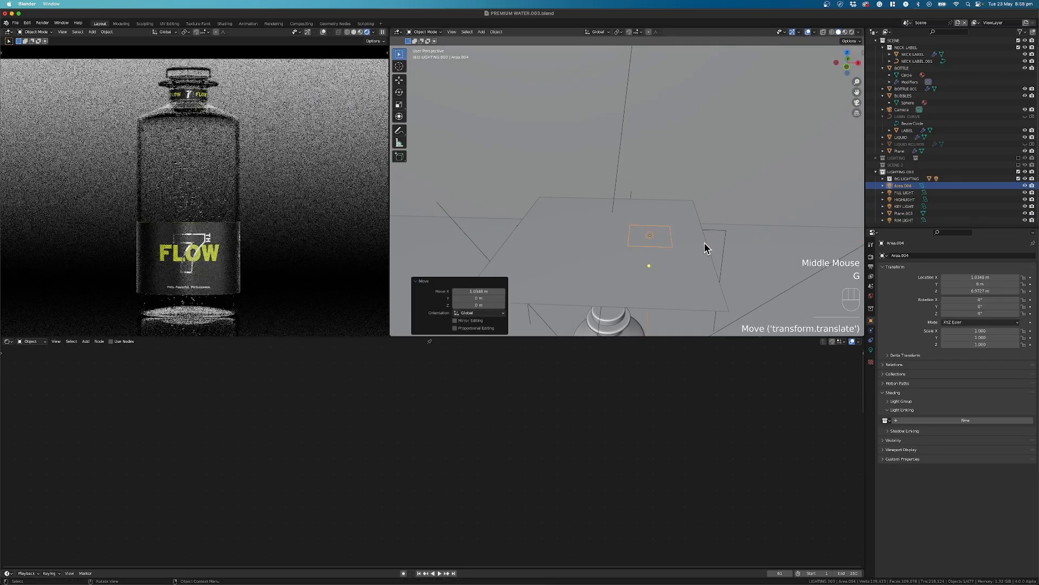
key(g)
key(z)
click(691, 239)
Tilt the area light a few degrees about Y and stretch it along its local X to a scale of about 2.38.
key(r)
key(y)
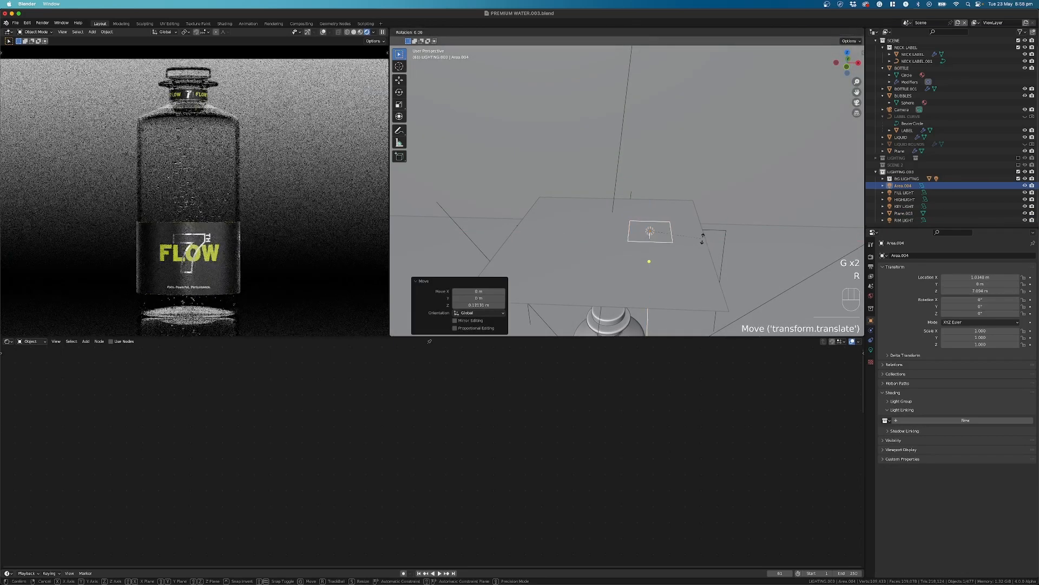
click(709, 248)
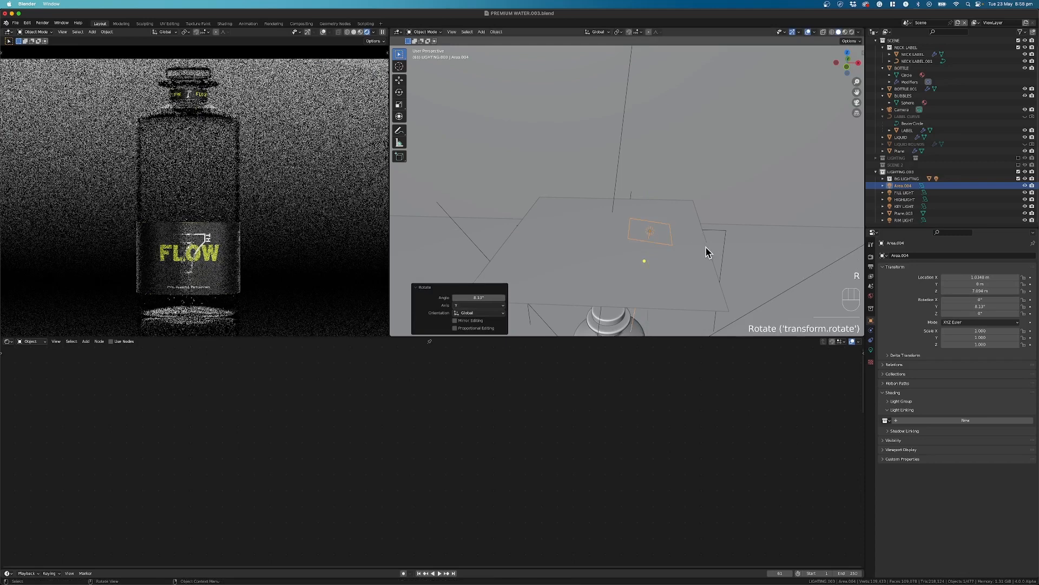
key(s)
key(x)
key(x)
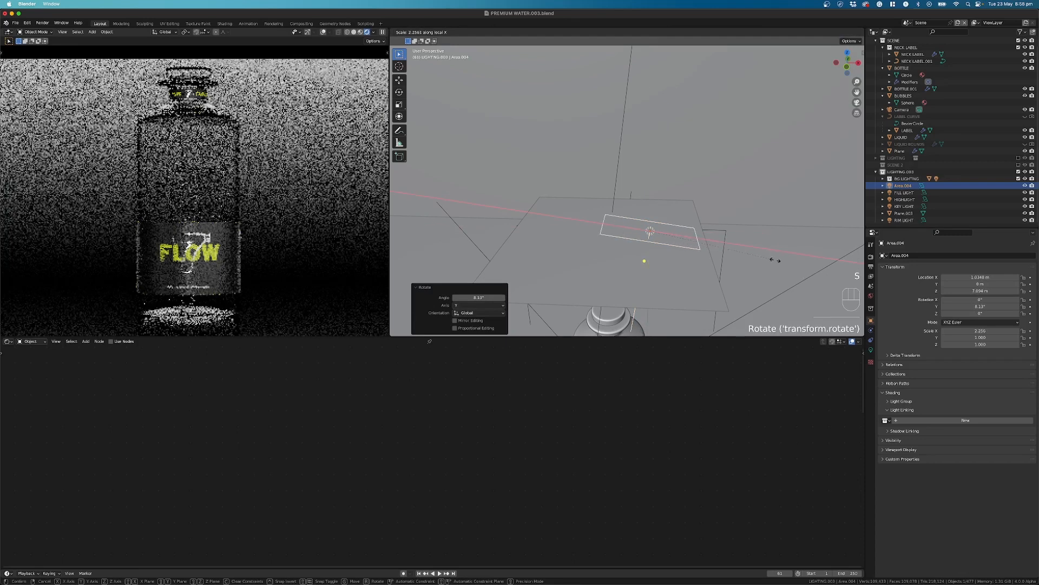
click(780, 255)
Raise the area light along Z to about 7.21 m so it sits higher over the plane.
key(g)
key(z)
click(779, 257)
Widen the area light along X to a scale of about 2.72 and shift it back along X to about 0.9 m.
key(s)
key(x)
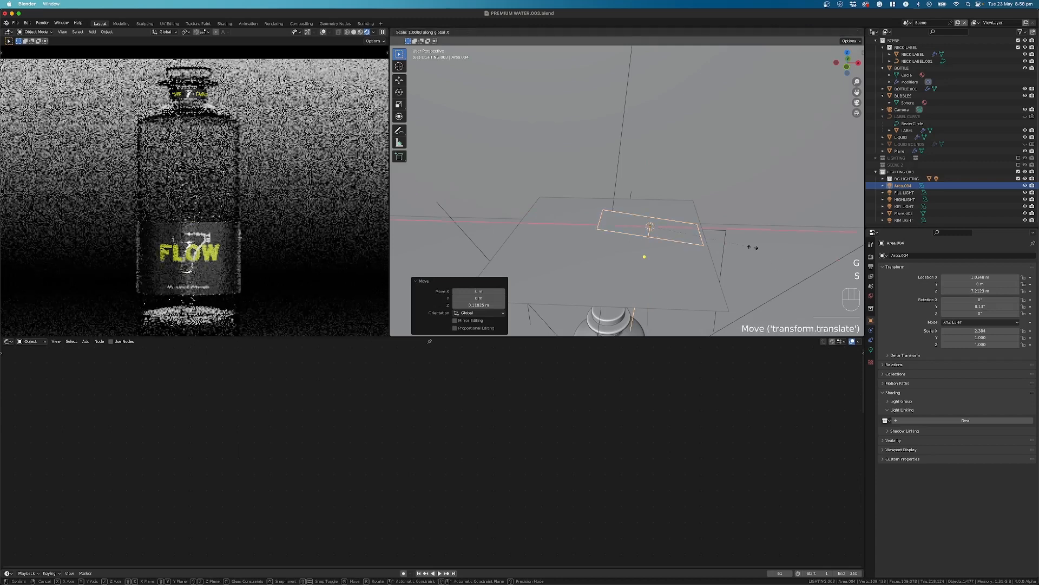
click(768, 252)
key(g)
key(x)
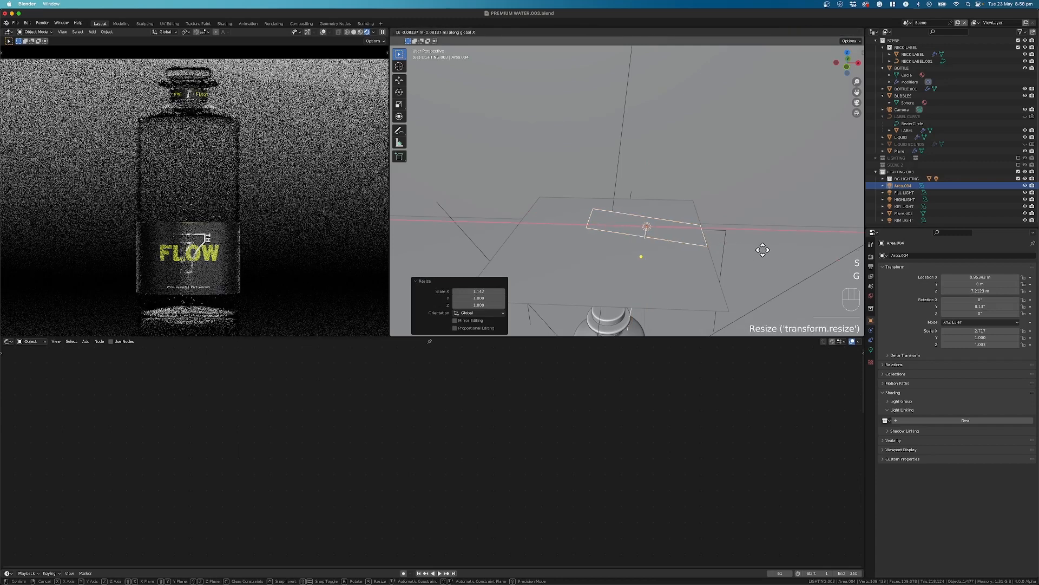
click(756, 246)
Examine how the light falls on the overhead plane in the rendered view, close up and from above the bottle.
scroll(690, 271, down, 2)
click(635, 212)
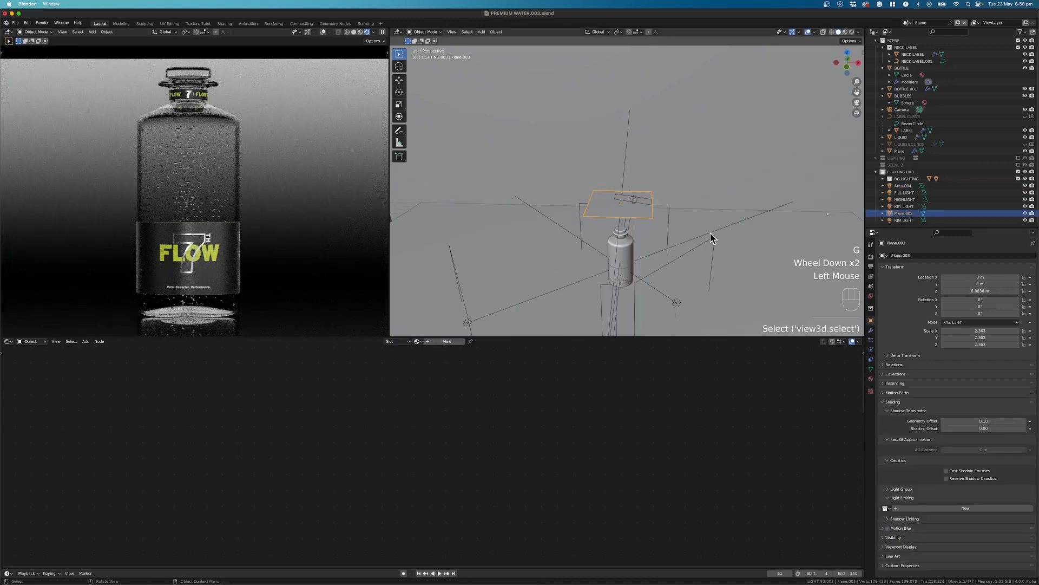
middle_drag(286, 160, 222, 206)
scroll(263, 161, down, 1)
middle_drag(222, 206, 204, 190)
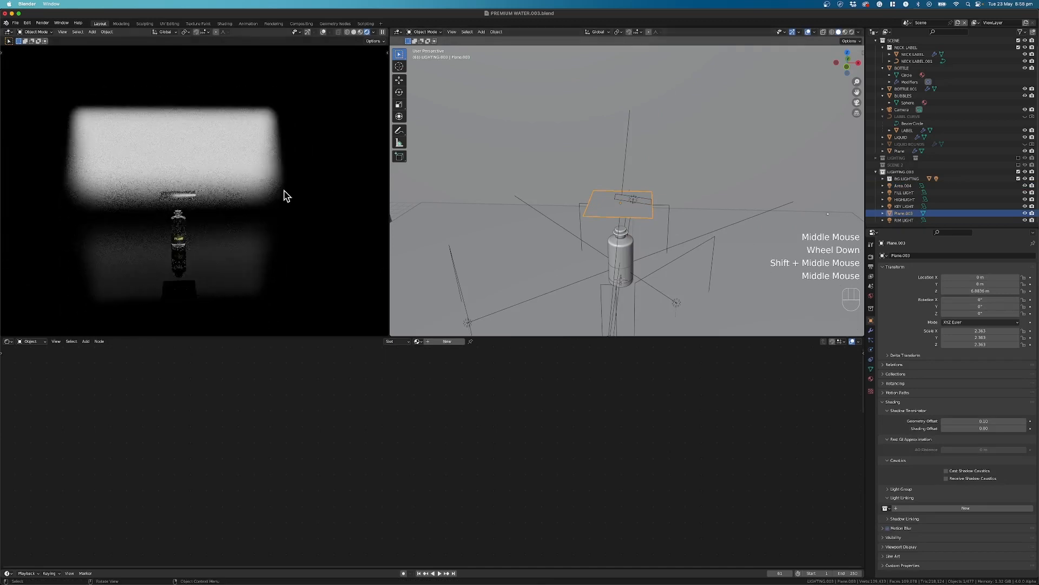
scroll(161, 212, up, 4)
shift+middle_drag(167, 225, 212, 181)
scroll(176, 180, up, 3)
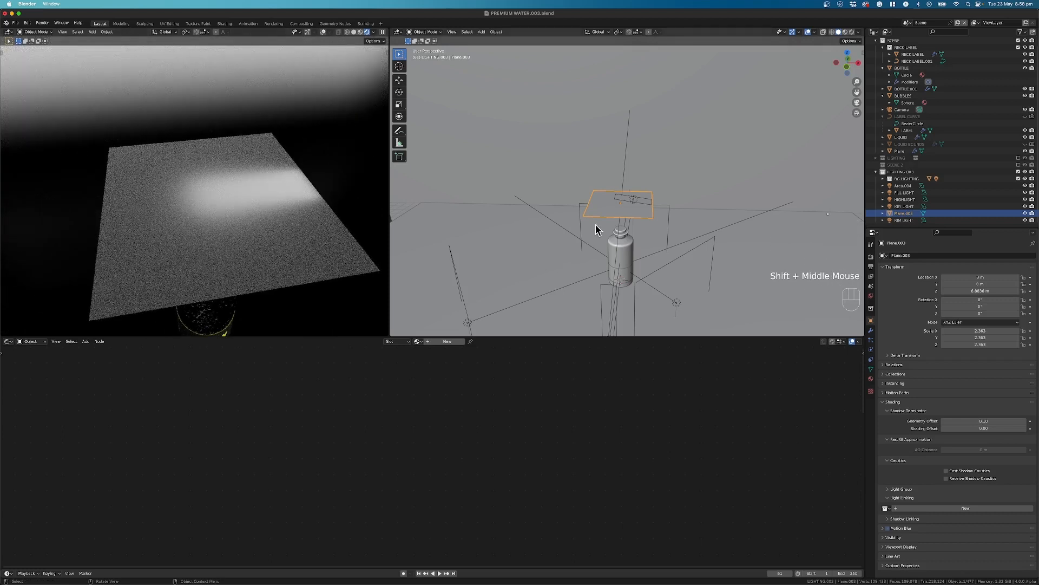
Scale the overhead plane along Y down to about a third of its depth.
click(638, 207)
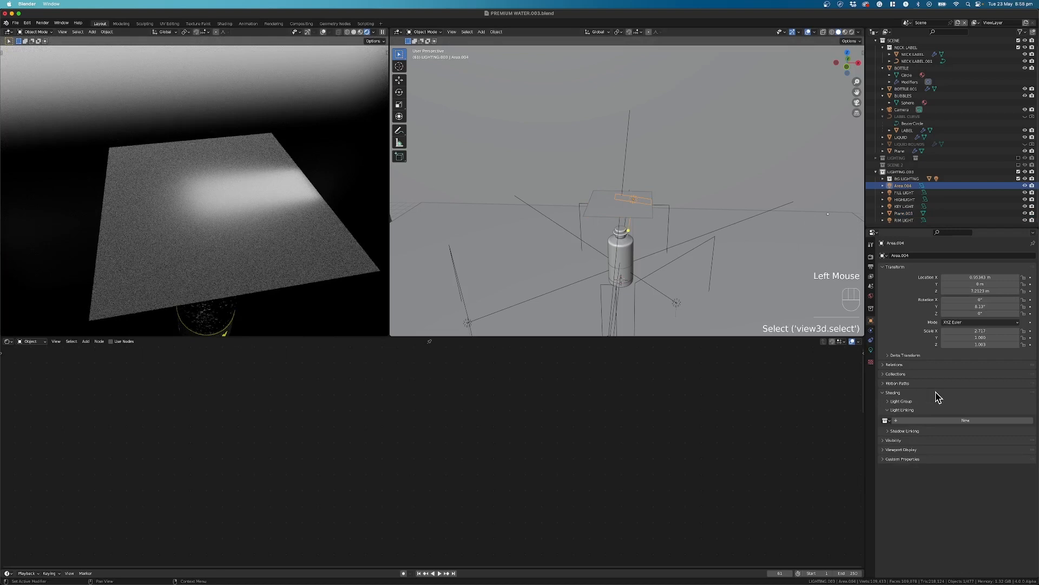
click(184, 289)
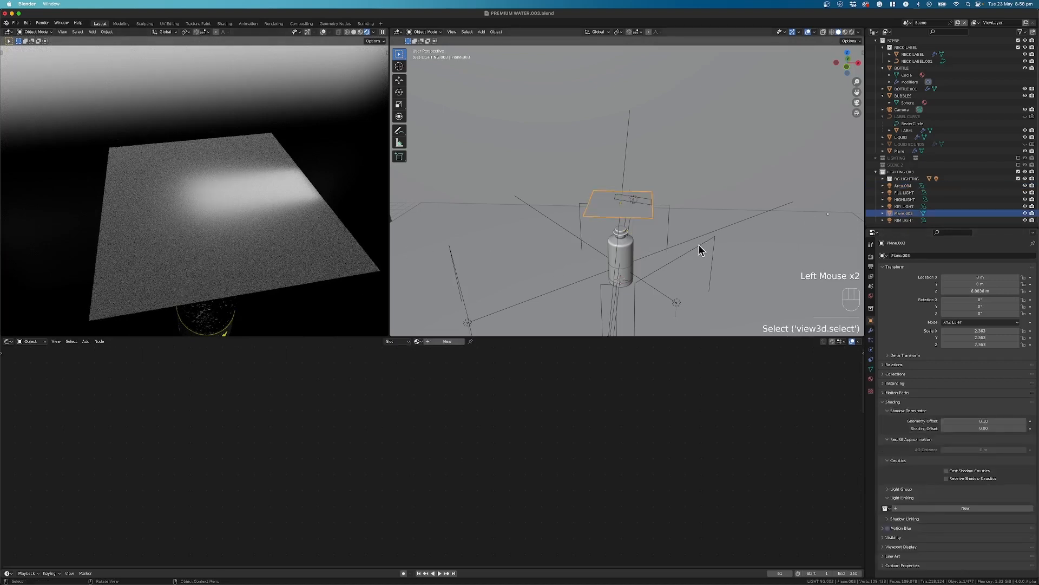
key(s)
key(y)
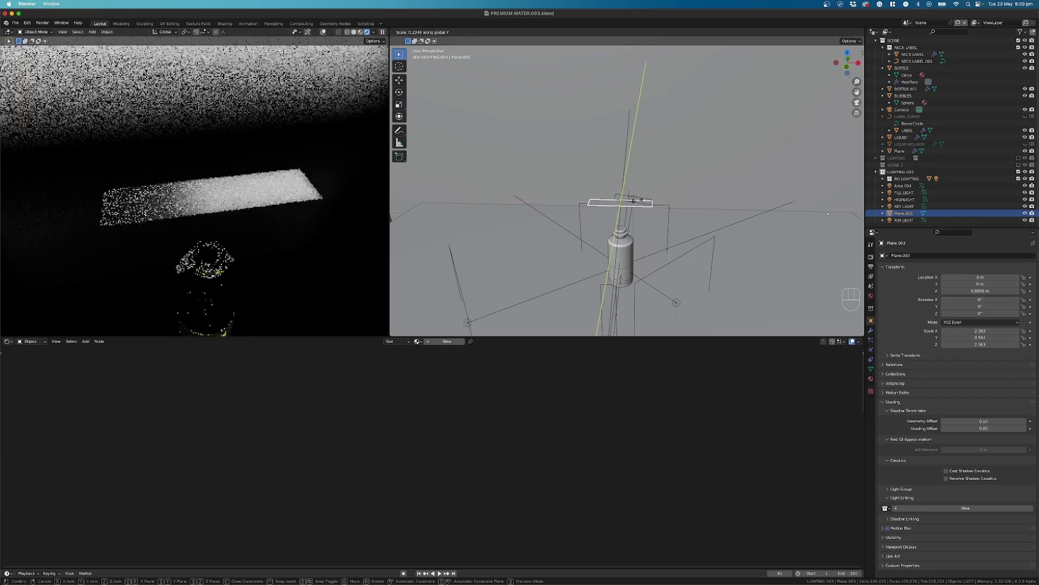
click(643, 198)
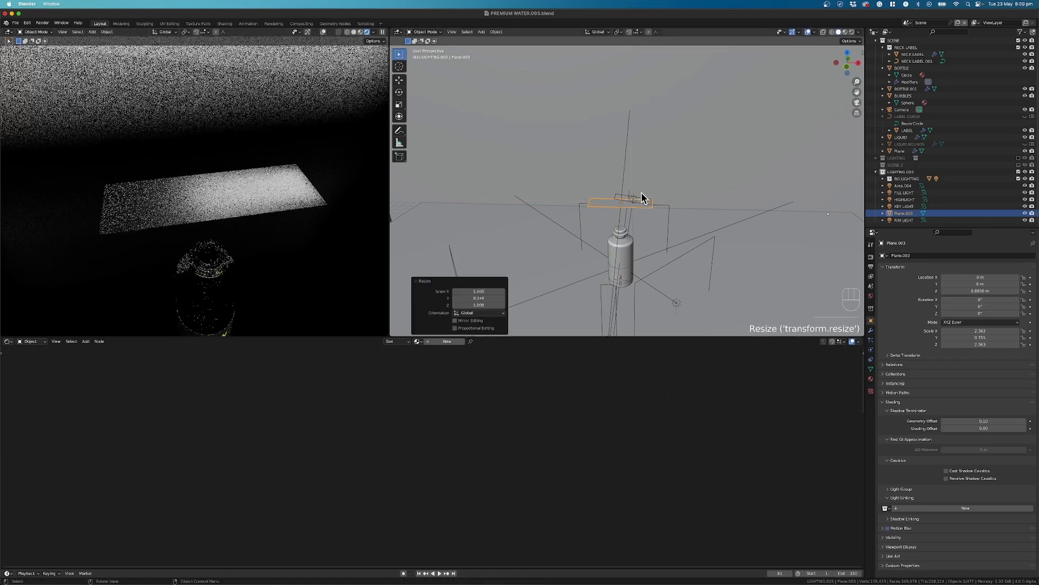
Set the overhead area light's power to 150 W.
click(636, 203)
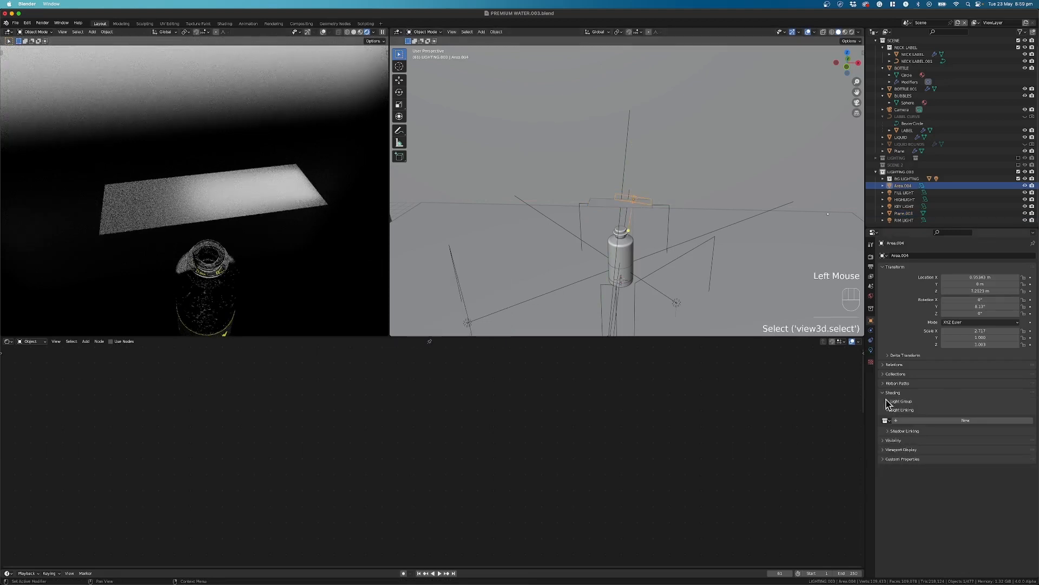
click(871, 351)
double_click(964, 303)
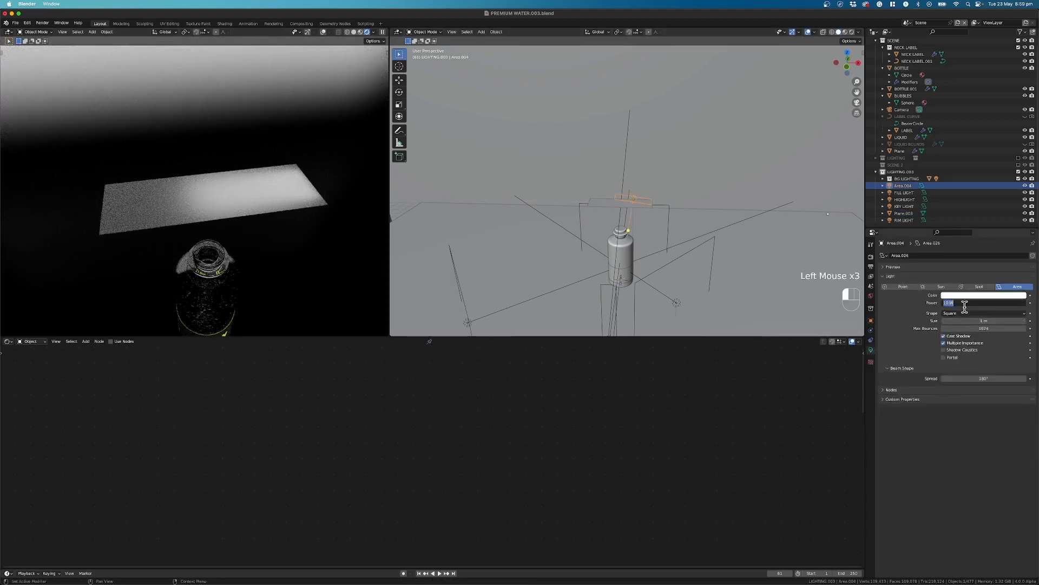
text(150)
key(Return)
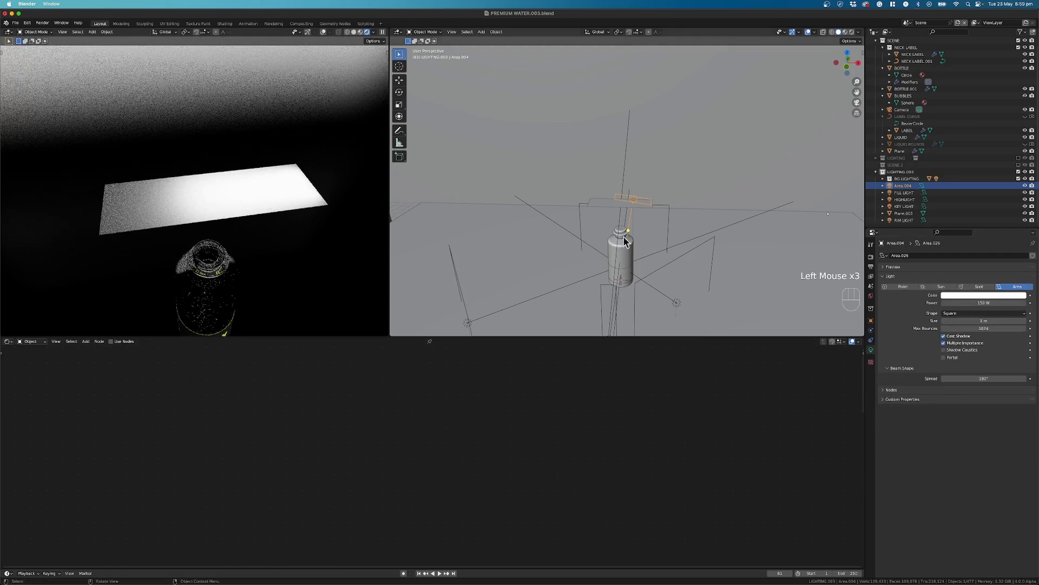
Widen the overhead plane along X by a factor of about 1.4.
click(608, 206)
key(s)
key(x)
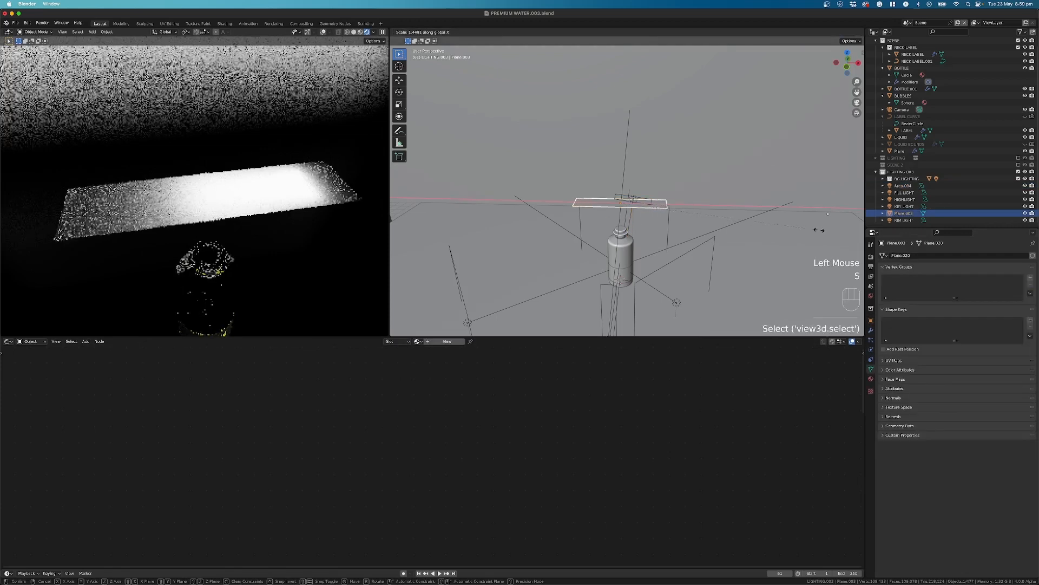
click(820, 229)
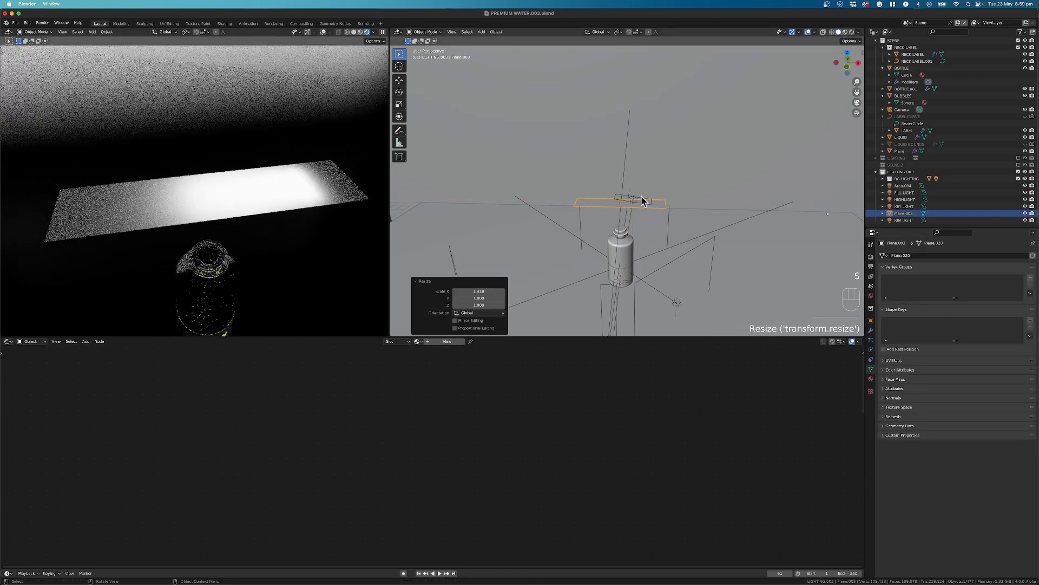
Raise the area light about 0.44 m along Z, farther above the plane.
click(639, 201)
key(g)
key(z)
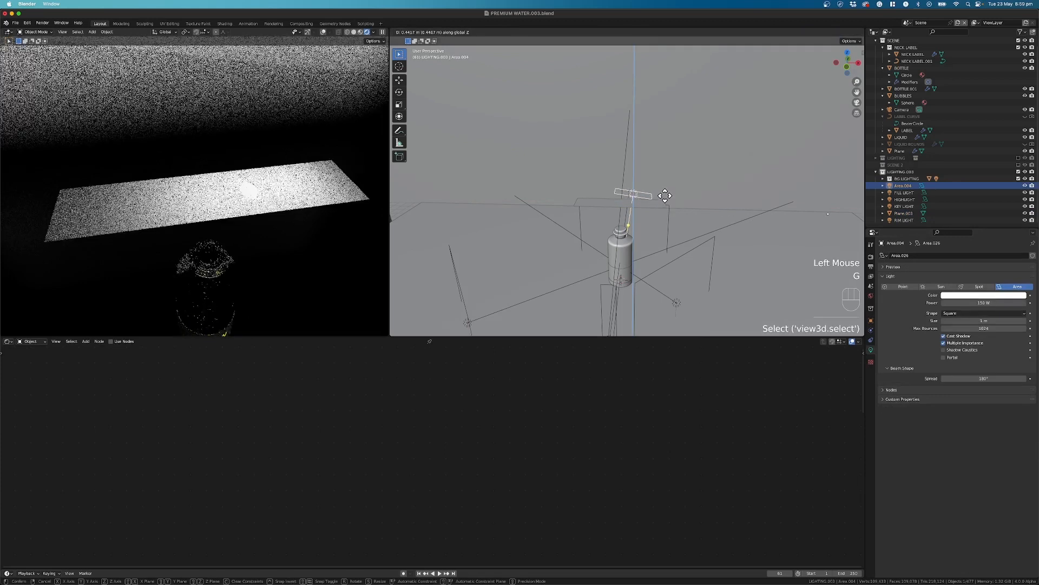
click(663, 195)
Widen the area light along X by a factor of about 1.3 and shift it about 0.4 m in the positive X direction.
key(s)
key(x)
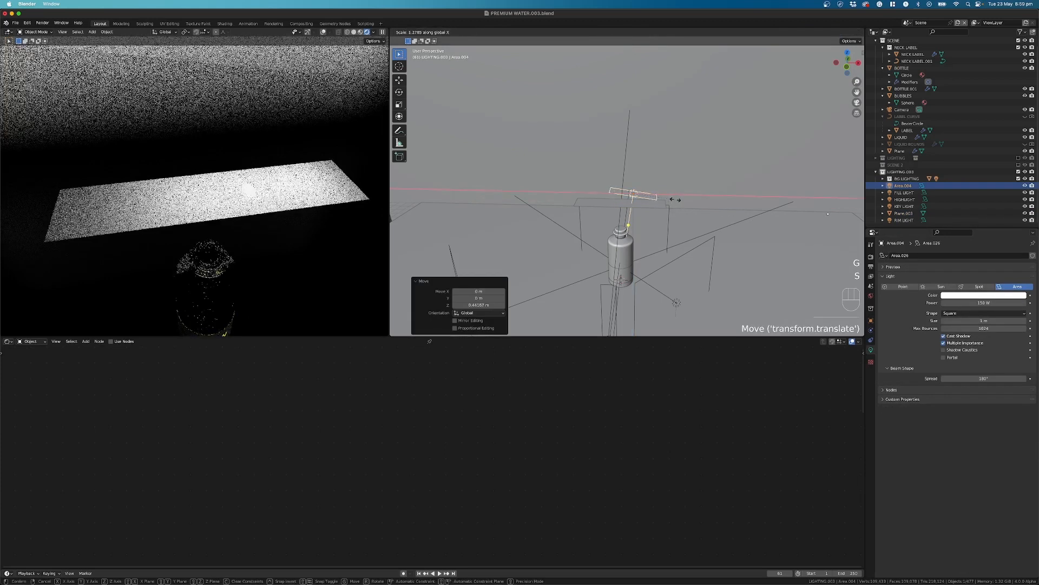
click(675, 198)
key(g)
key(x)
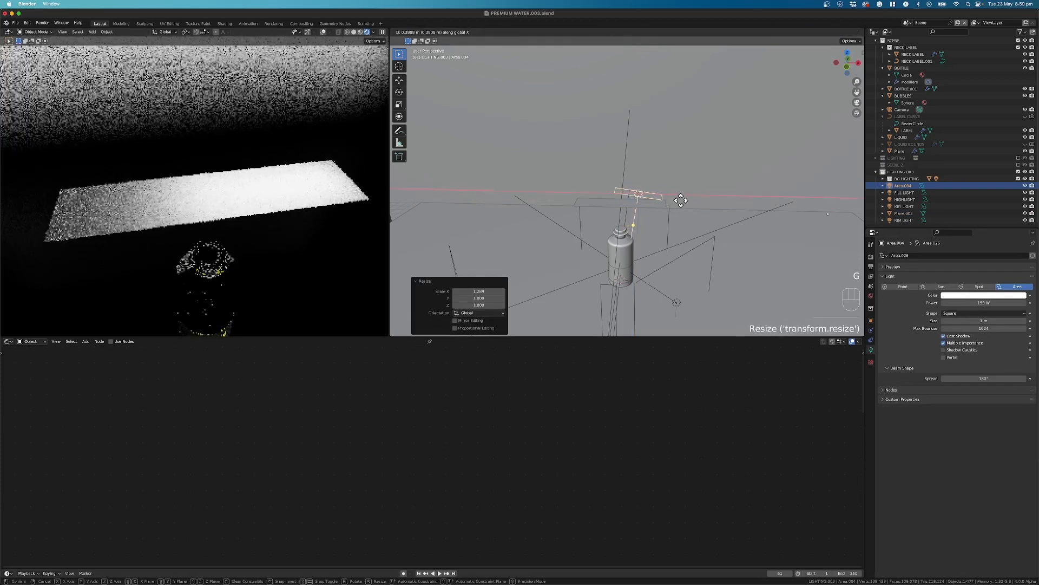
click(681, 201)
Scale the overhead plane up along Y to make it a deeper rectangle beneath the area light.
scroll(645, 227, up, 1)
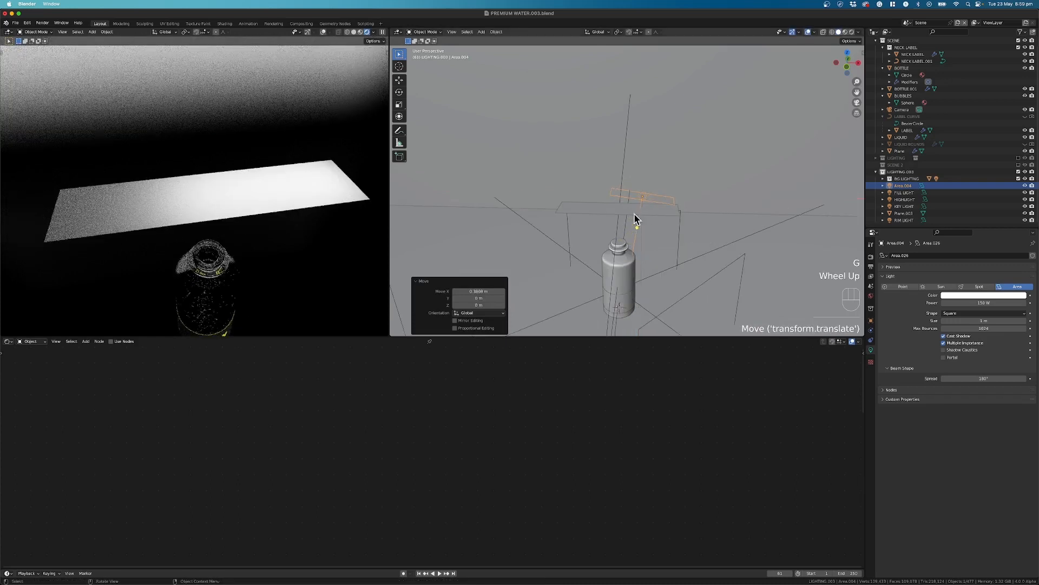
click(637, 217)
key(s)
key(x)
key(y)
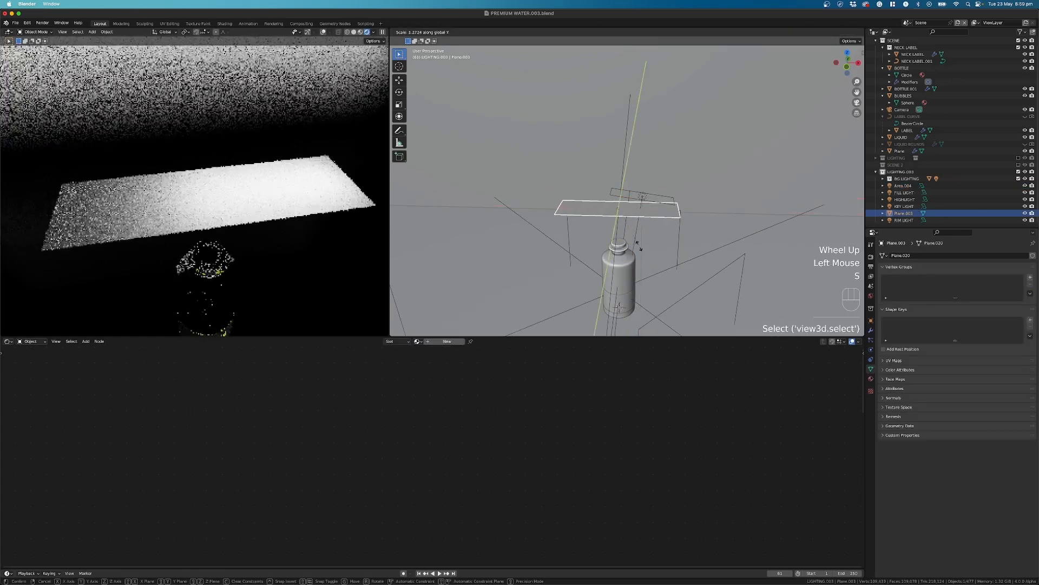
click(652, 205)
Set the overhead area light's beam spread to 120°.
click(645, 196)
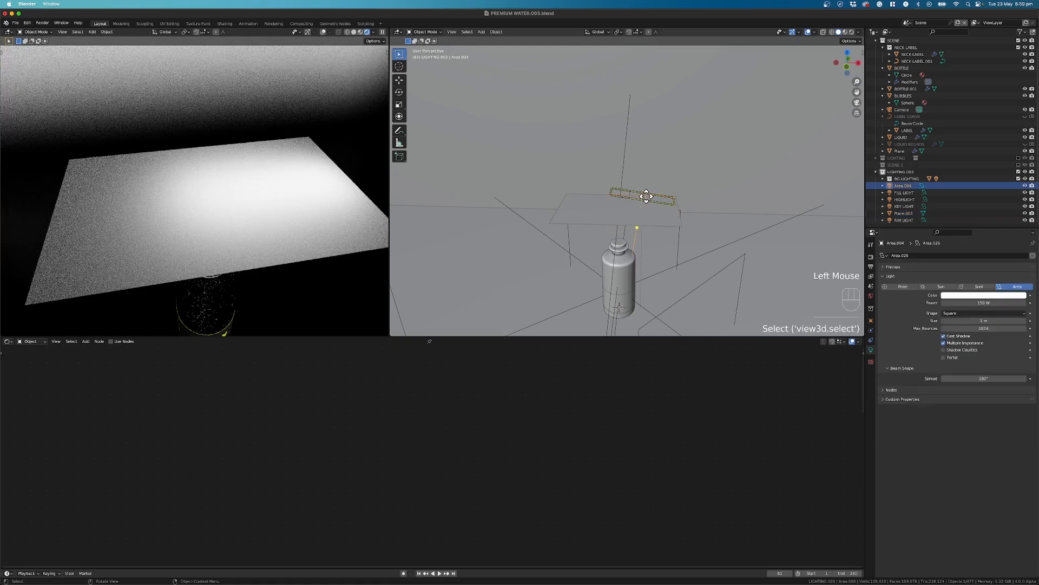
click(984, 379)
text(120)
key(Return)
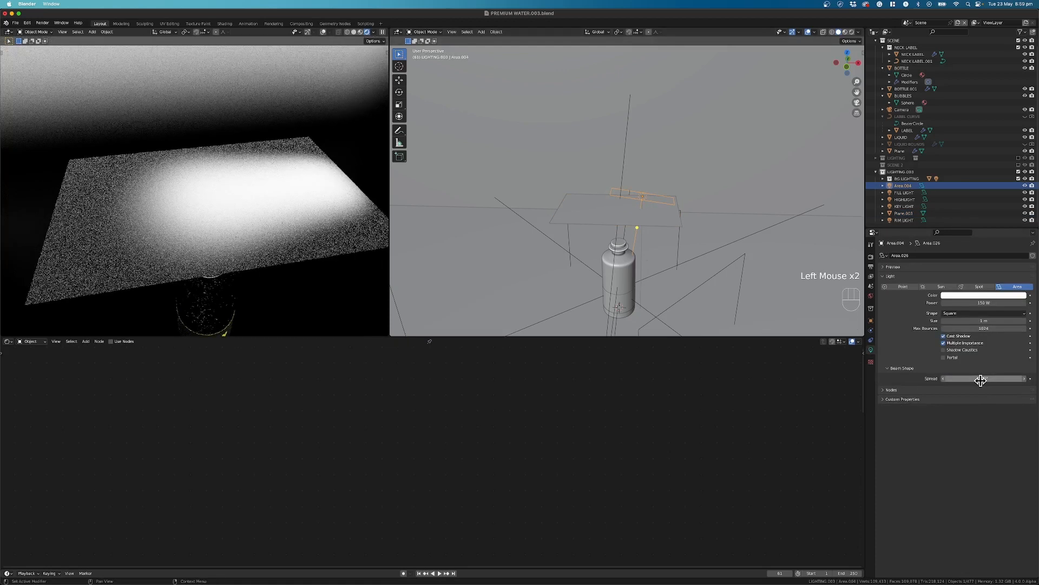
Assign the existing DIFFUSE material to the overhead plane.
click(653, 227)
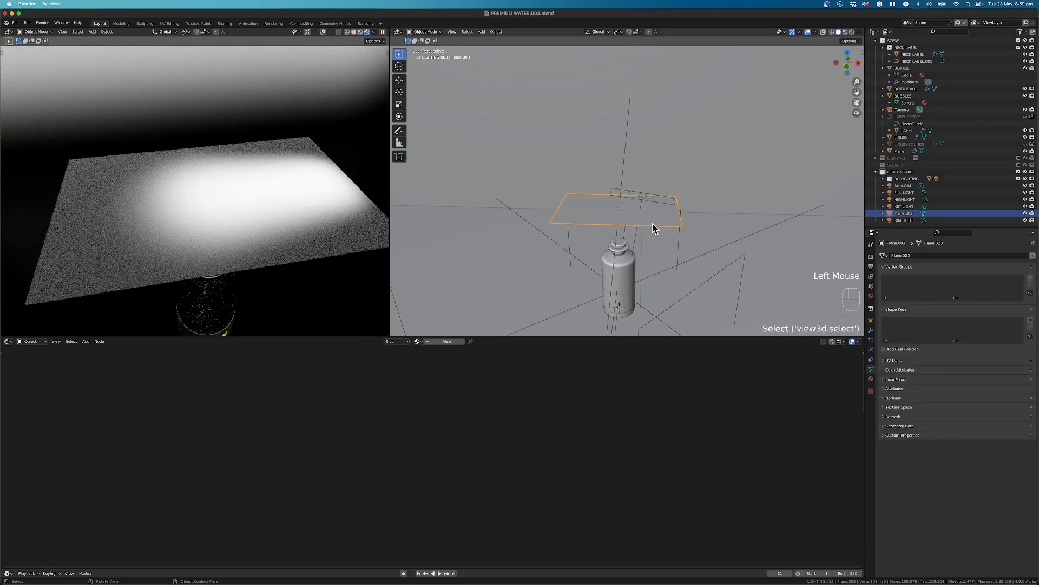
scroll(650, 229, down, 1)
shift+middle_drag(649, 229, 656, 211)
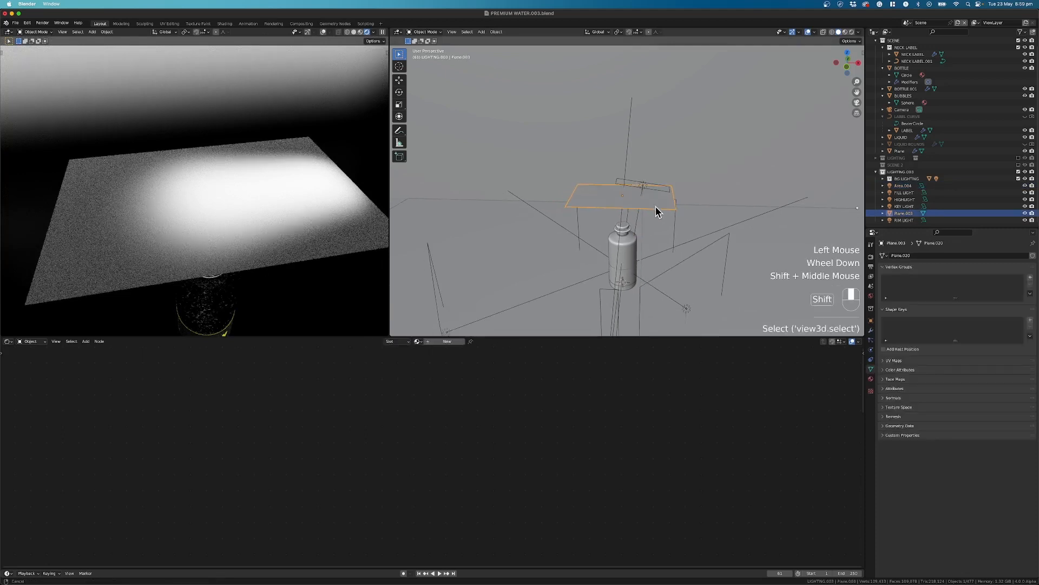
click(417, 341)
click(424, 361)
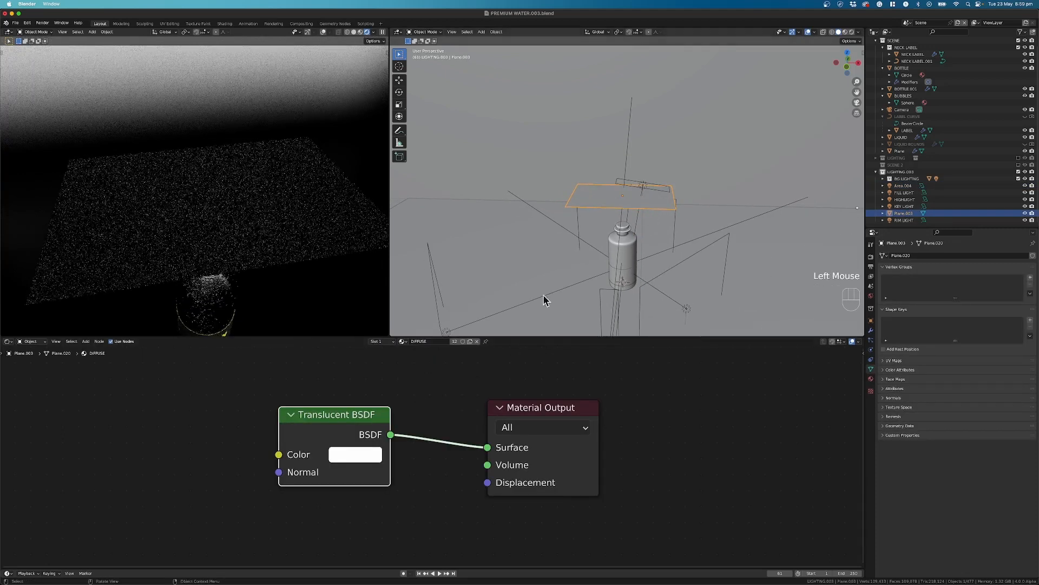
Parent the area light to the overhead plane using Object (Keep Transform).
click(640, 217)
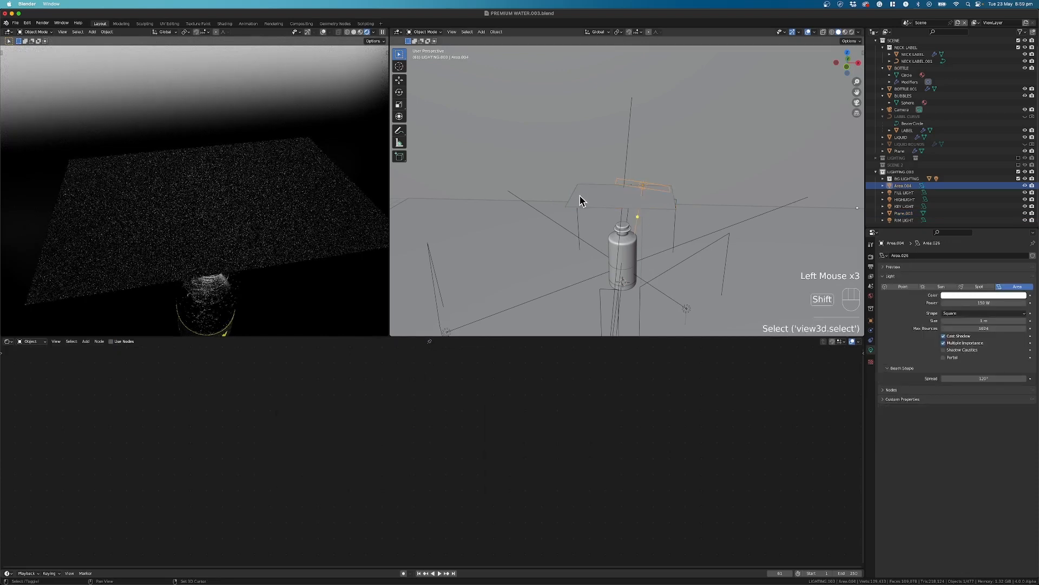
shift+click(643, 186)
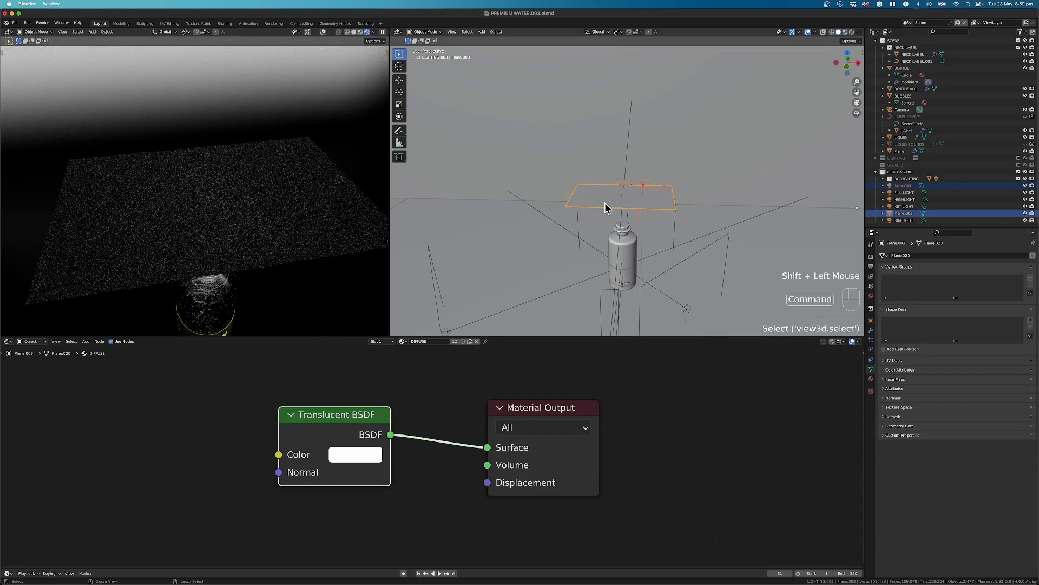
key(super+p)
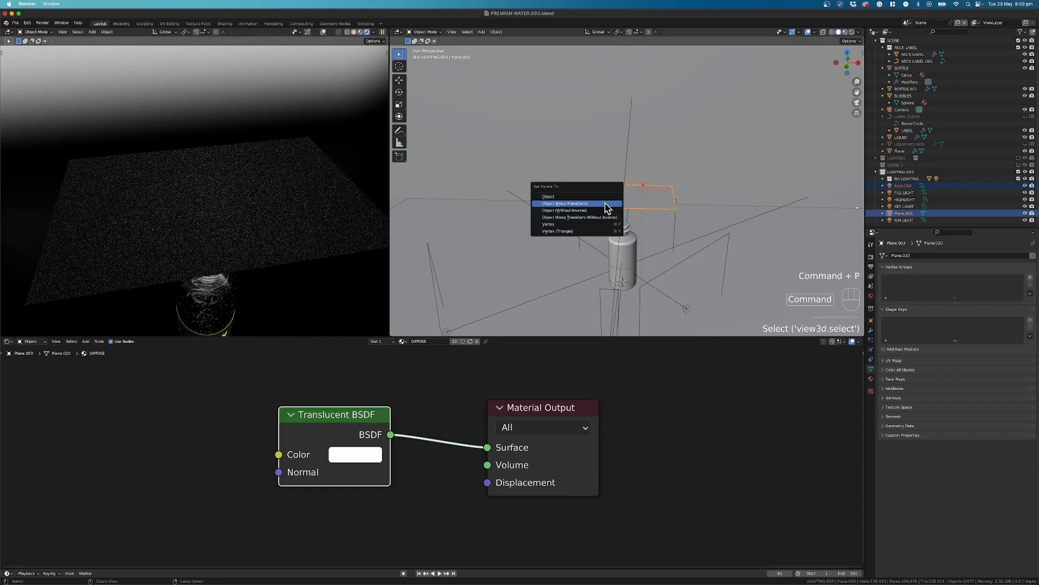
click(568, 209)
Rotate the plane with its parented light 90° about the global Y axis so it stands upright.
mouse_move(673, 227)
middle_down()
mouse_move(686, 221)
mouse_move(675, 230)
middle_up()
key(r)
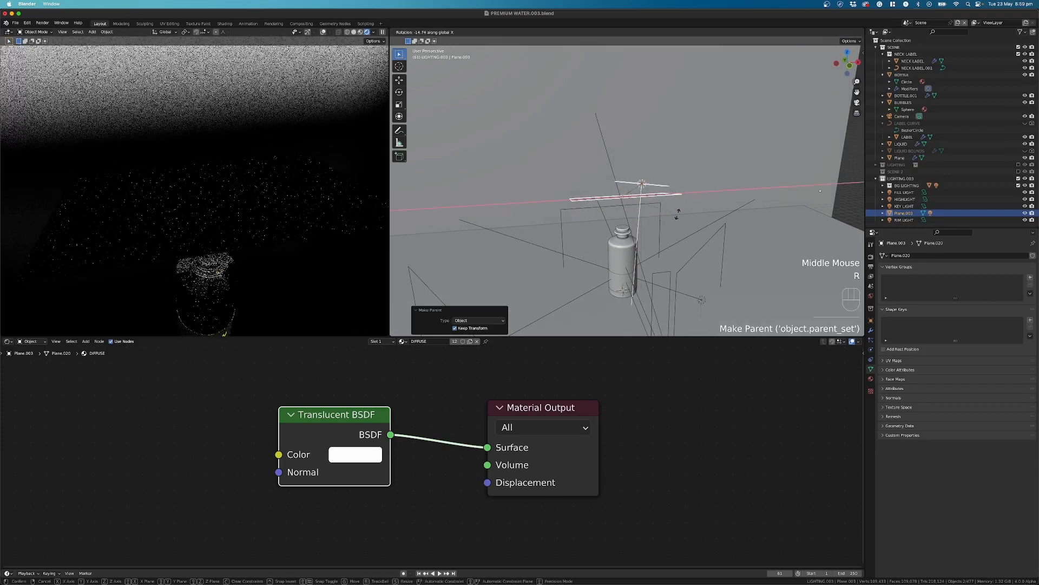
text(y)
text(90)
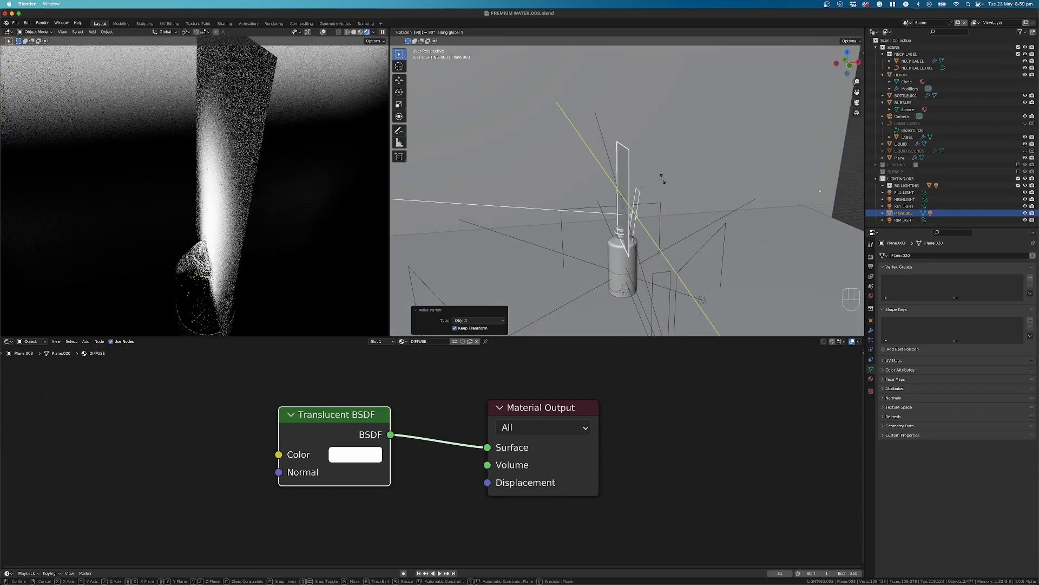
key(Return)
In top view, move the plane with its parented light diagonally in front of the bottle and angle it toward the bottle.
middle_drag(672, 200, 650, 227)
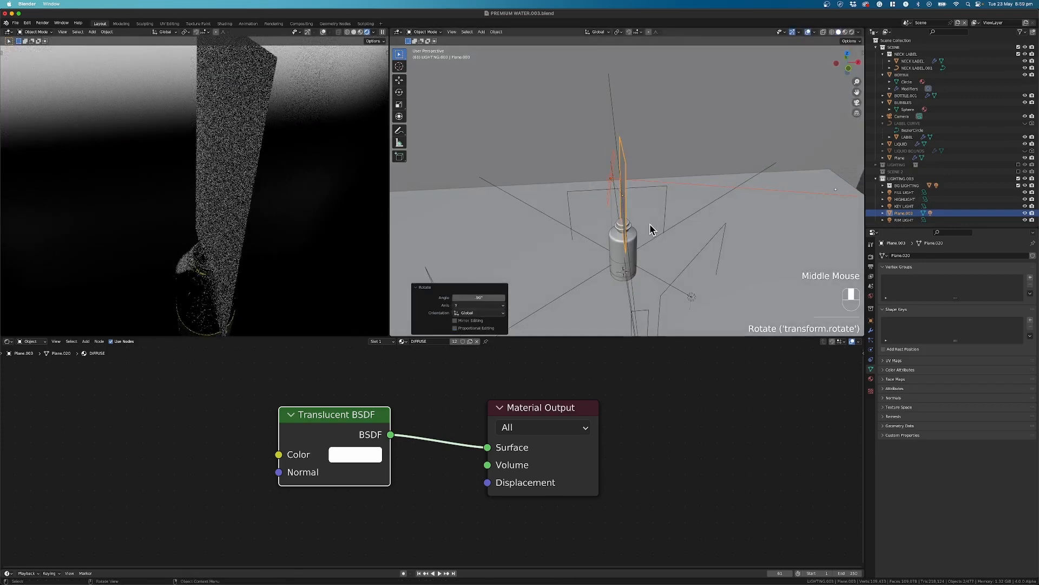
key(KP_7)
key(g)
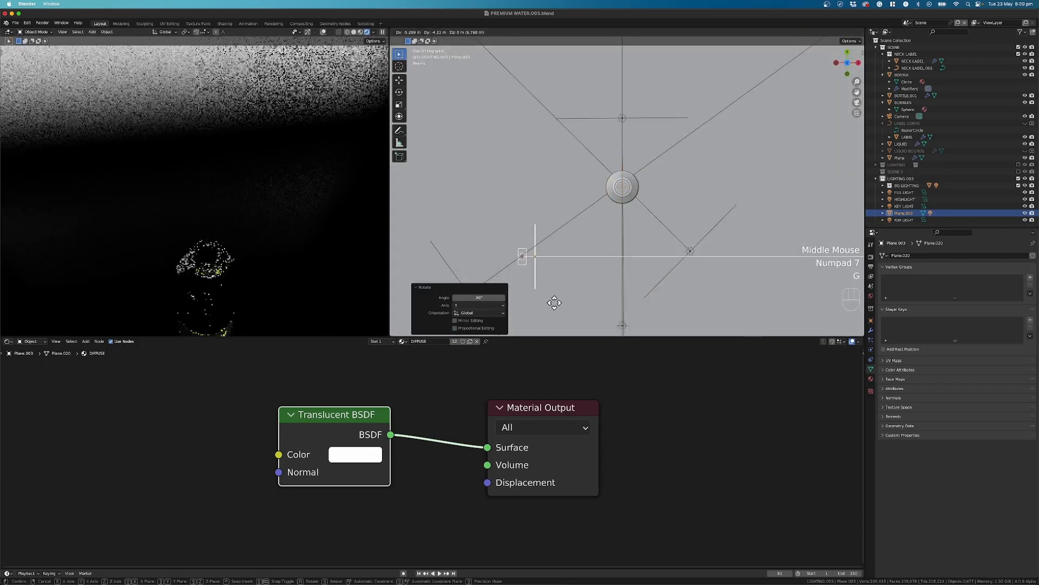
click(555, 301)
key(r)
key(g)
click(585, 307)
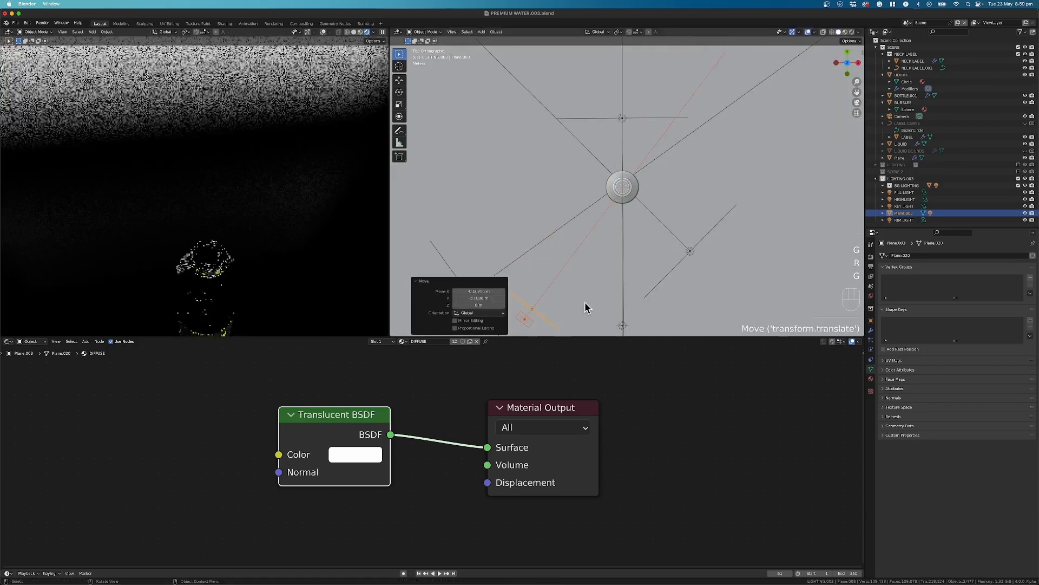
Shift the plane next to the light at the bottle's front-left and fine-tune its angle against the camera render.
scroll(614, 290, down, 1)
shift+middle_drag(609, 283, 617, 191)
key(g)
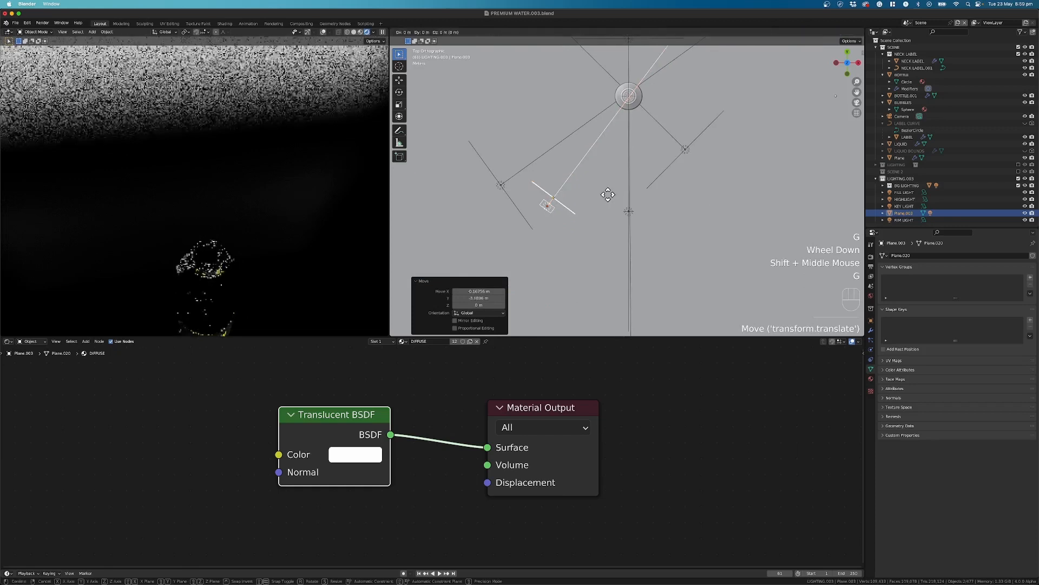
click(575, 204)
key(r)
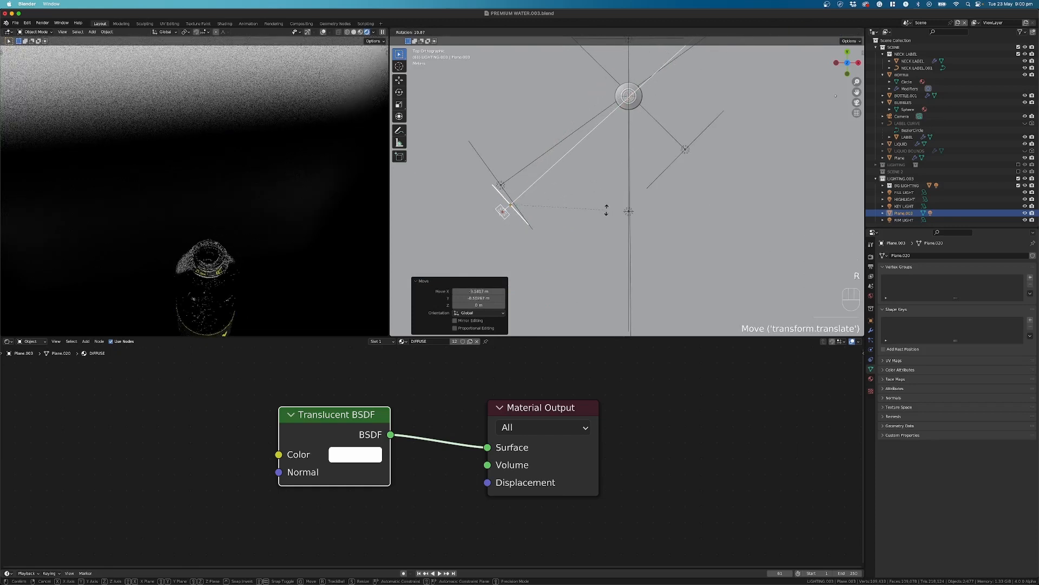
click(612, 216)
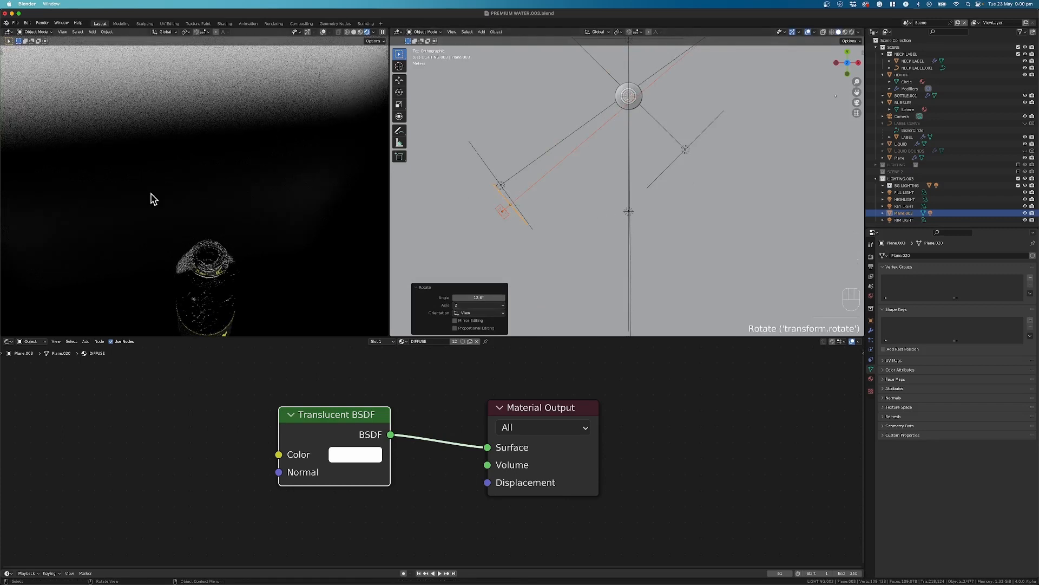
key(KP_0)
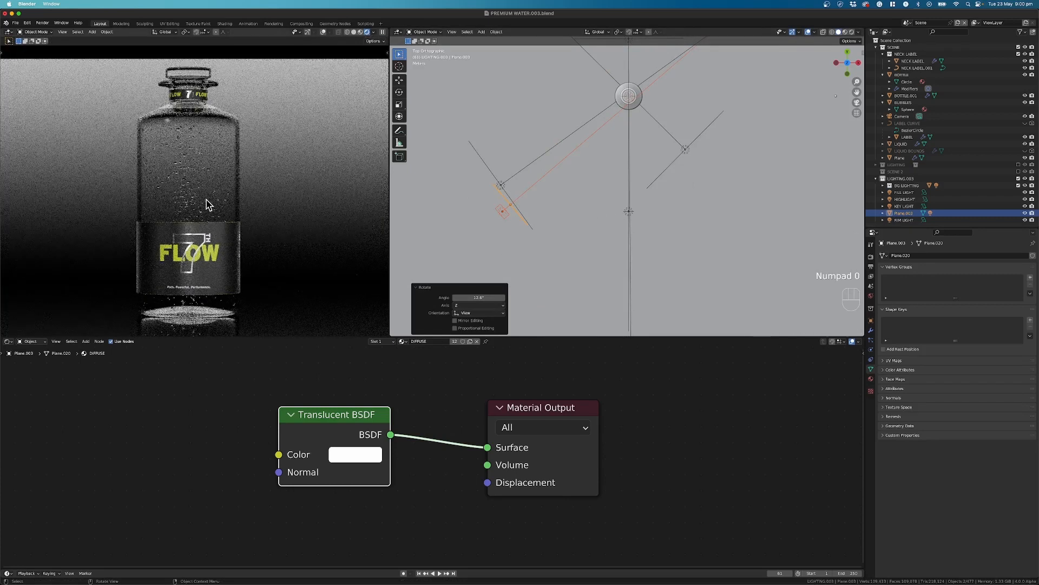
key(r)
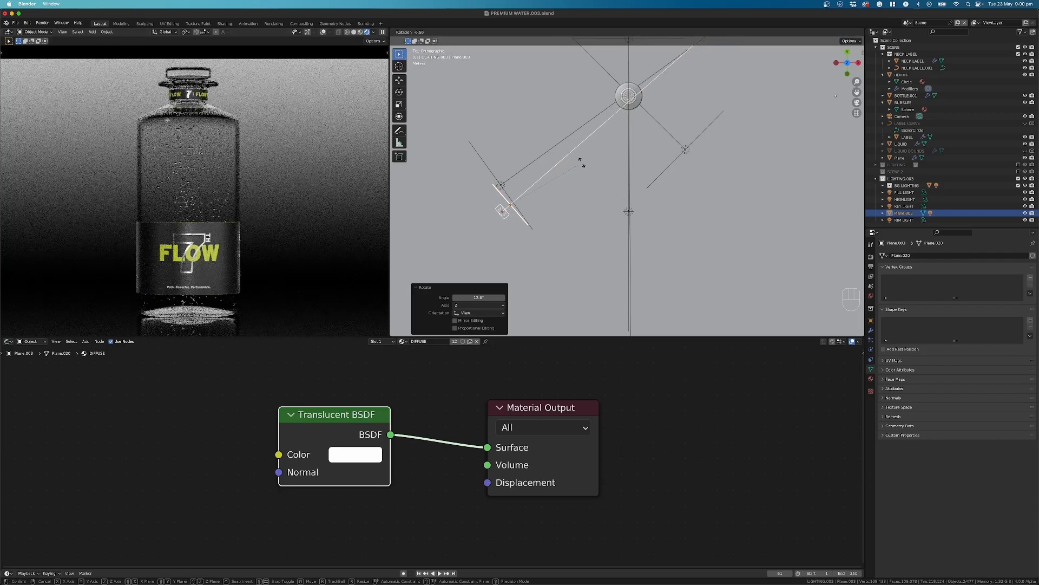
click(582, 163)
Lower the plane with its light along the global Z axis toward the bottle's height.
middle_drag(551, 202, 545, 136)
key(g)
key(z)
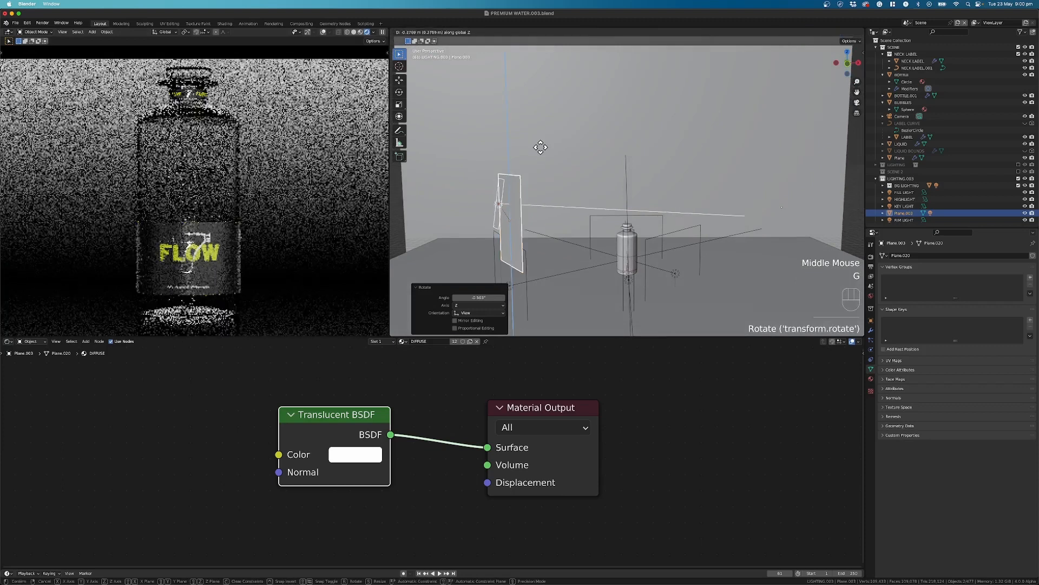
click(537, 194)
Widen the diffuser plane by scaling it up along its local Y axis.
shift+middle_drag(537, 193, 594, 216)
key(s)
key(x)
key(x)
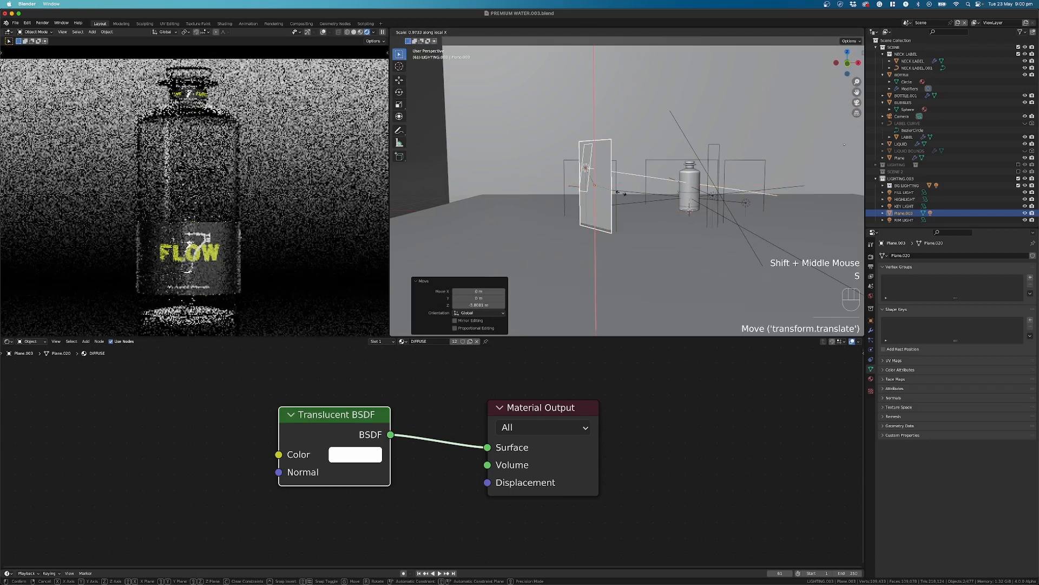
key(y)
key(y)
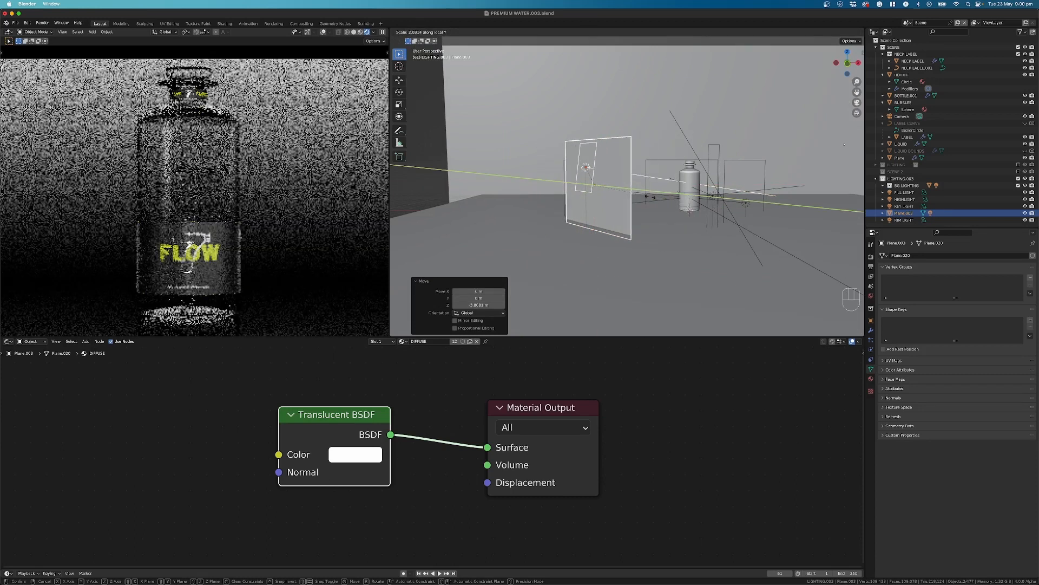
click(652, 202)
Widen the area light behind the diffuser plane by scaling it along its local Y axis.
click(594, 164)
click(595, 164)
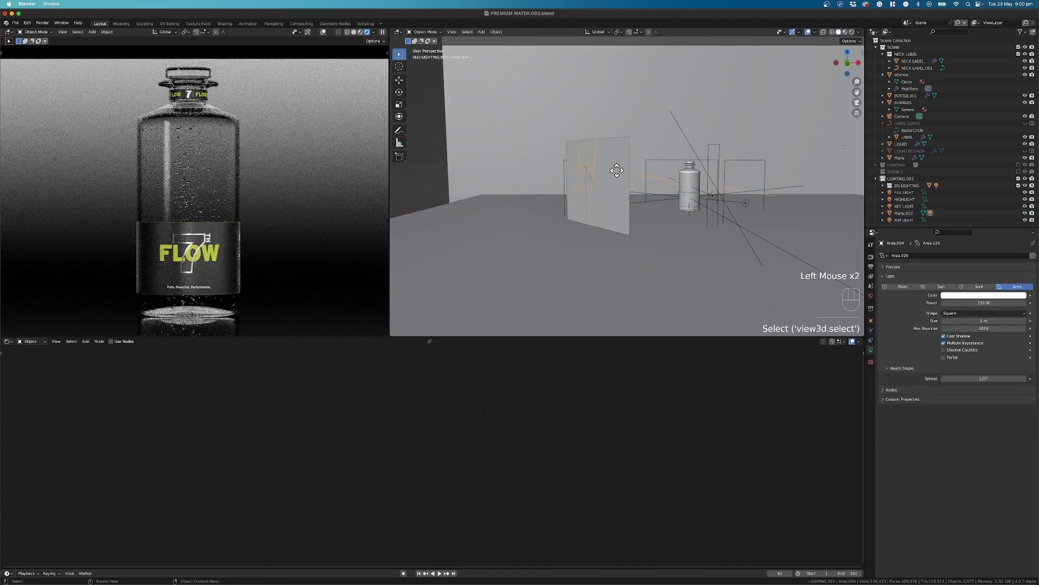
key(s)
key(y)
key(y)
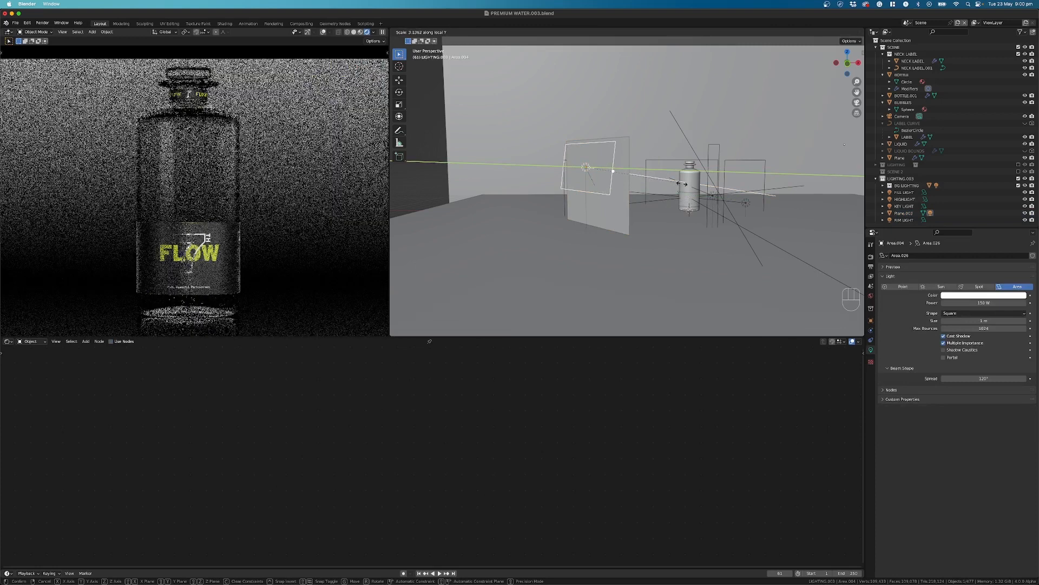
click(610, 198)
Slide the diffuser plane with its light along its local Y axis, farther around the front of the bottle.
click(609, 198)
middle_drag(610, 198, 681, 201)
key(g)
key(y)
key(y)
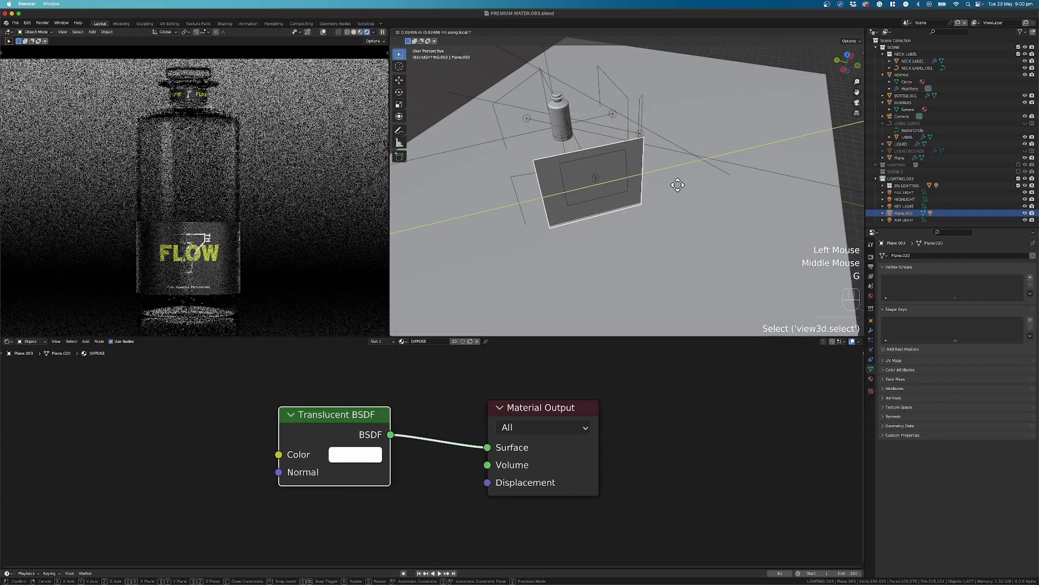
click(648, 189)
Rotate the diffuser plane about the global Z axis until its soft highlight runs down one side of the bottle glass.
key(r)
key(z)
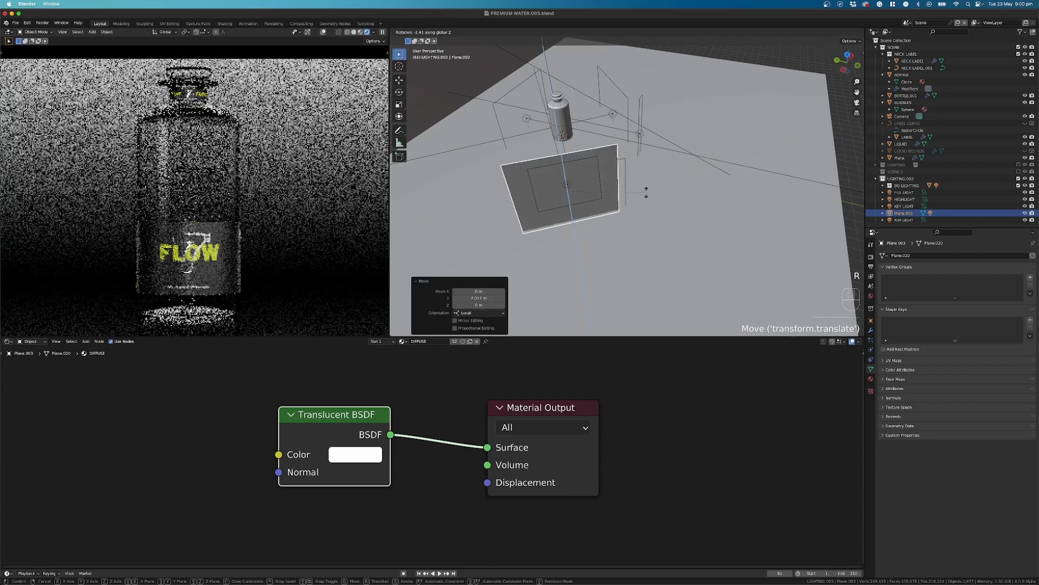
click(645, 198)
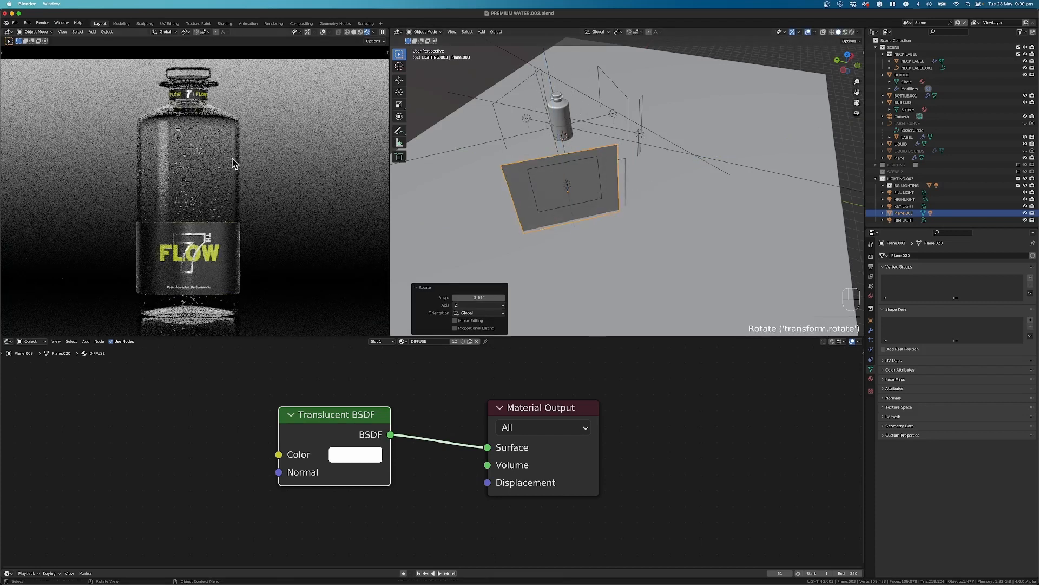
scroll(234, 164, up, 2)
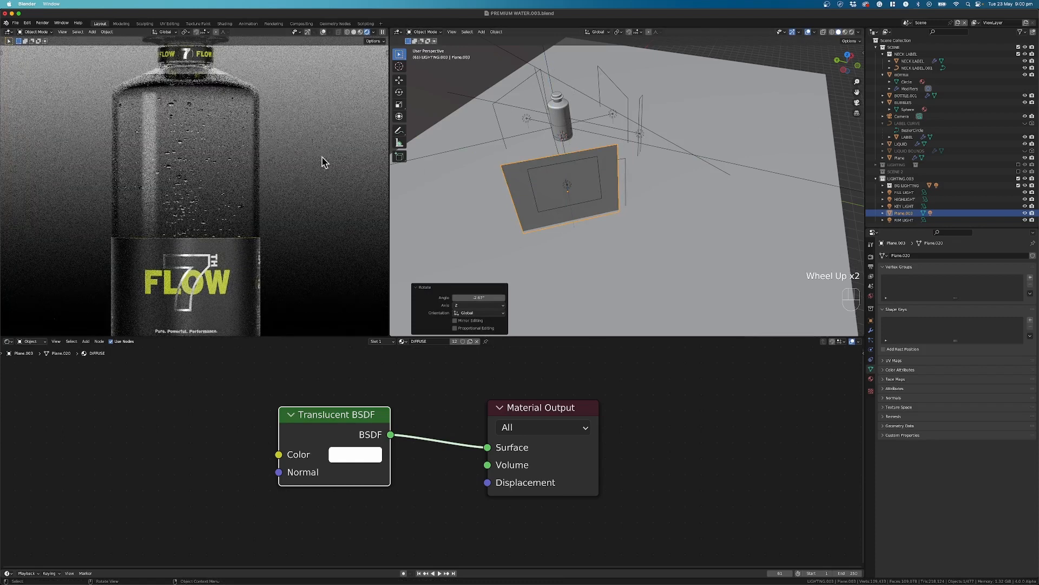
key(r)
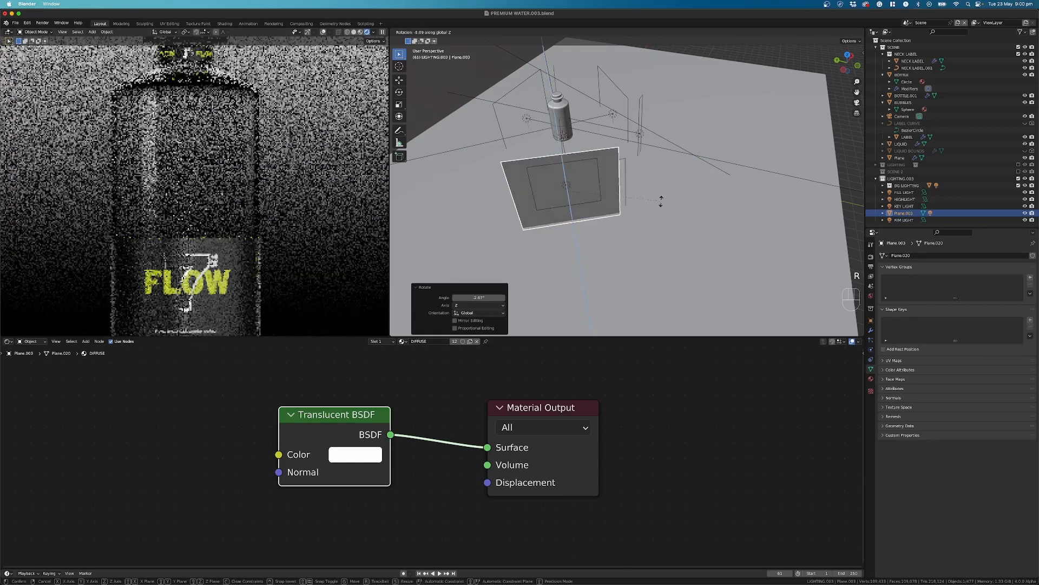
click(653, 214)
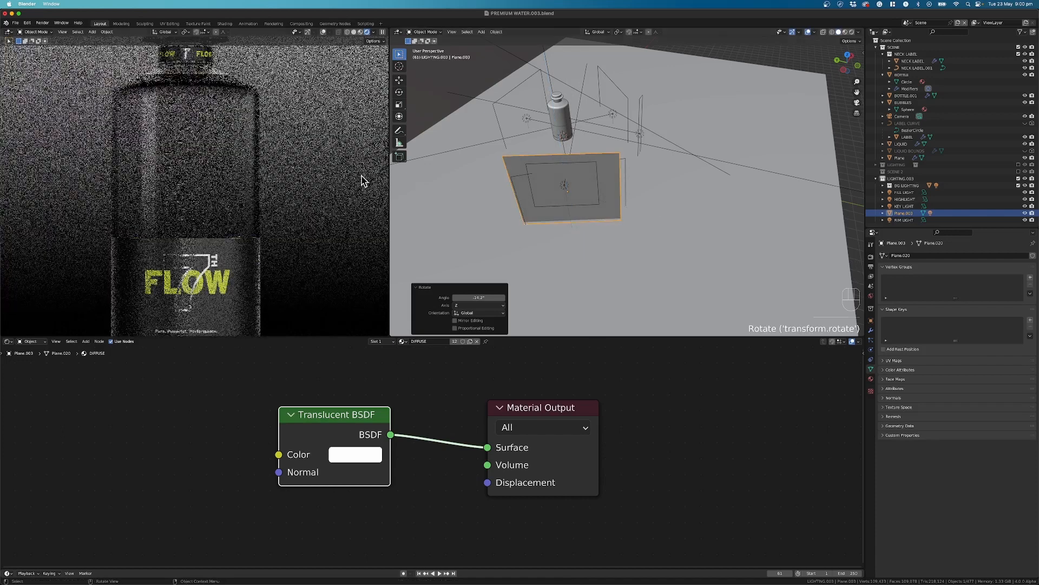
key(r)
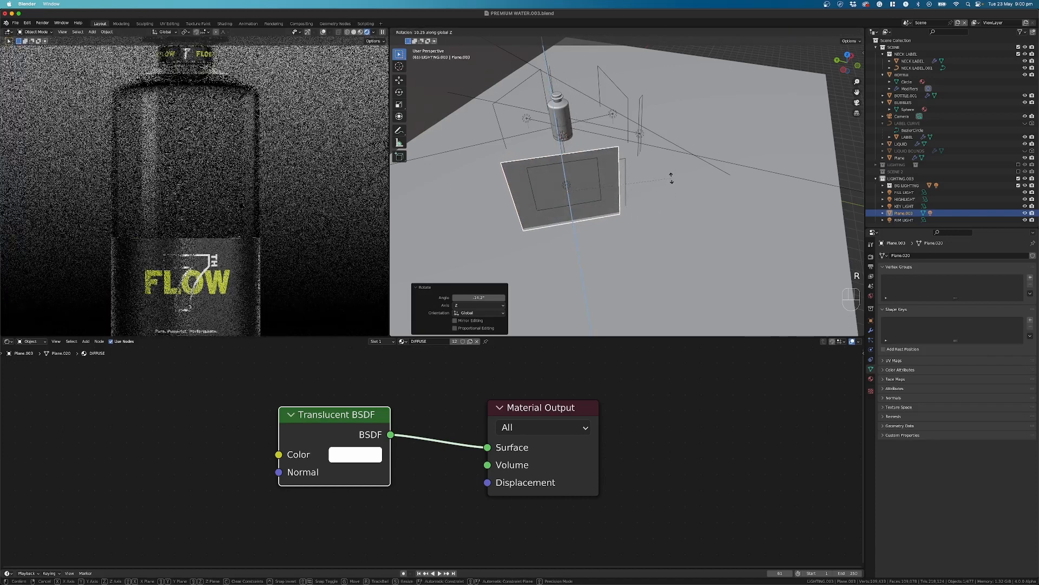
click(671, 177)
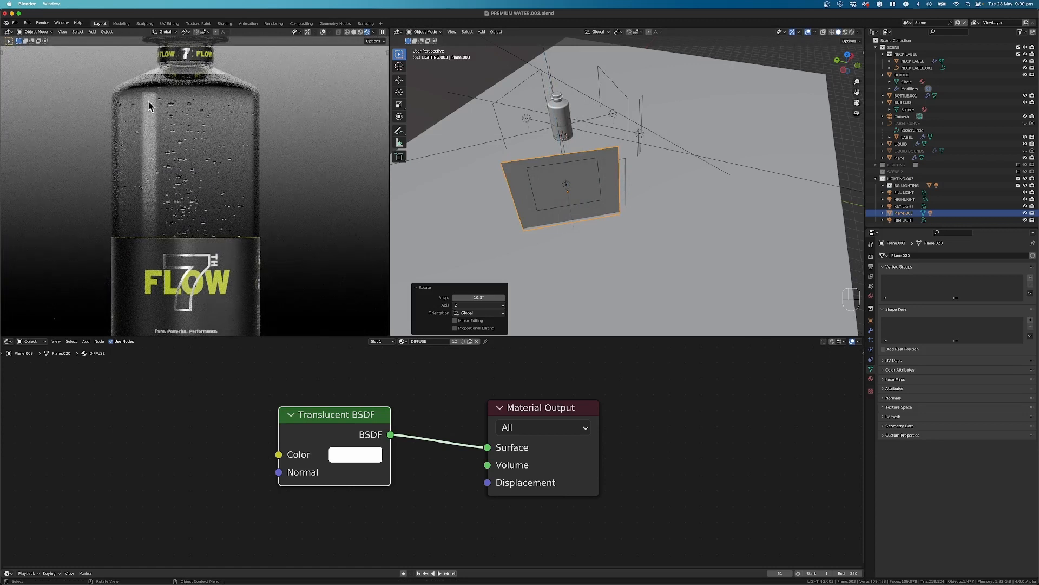
scroll(211, 140, down, 2)
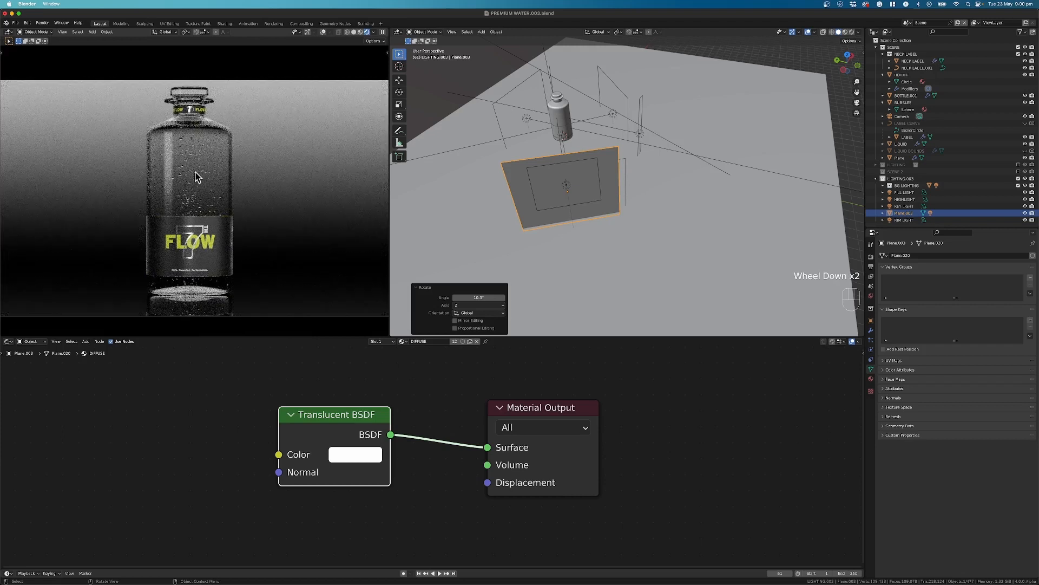
scroll(196, 177, up, 2)
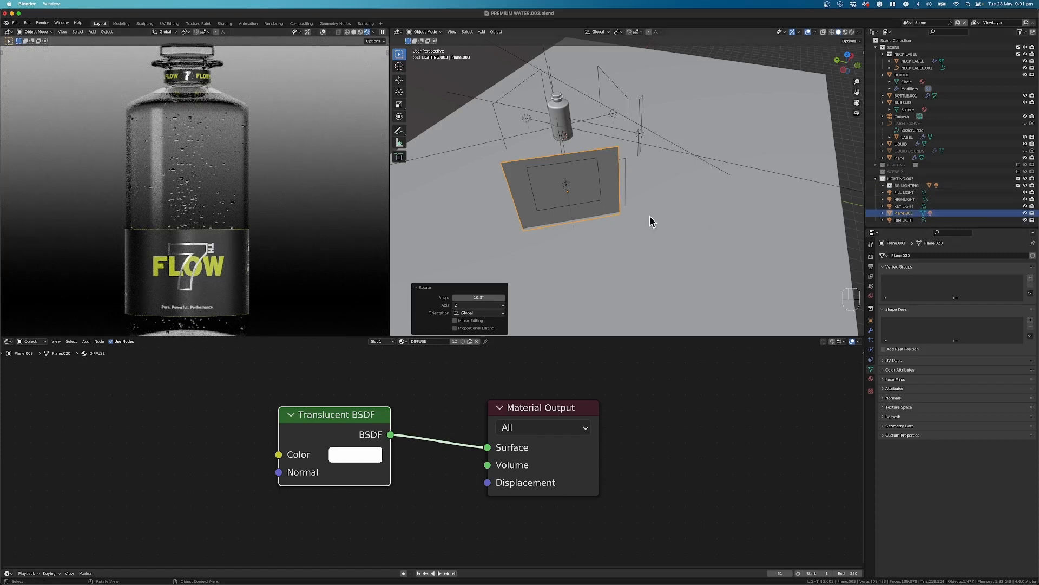
Move the diffuser plane and its area light into a new collection named BOTTLE HIGHLIGHT inside LIGHTING.003.
key(super)
shift+click(571, 168)
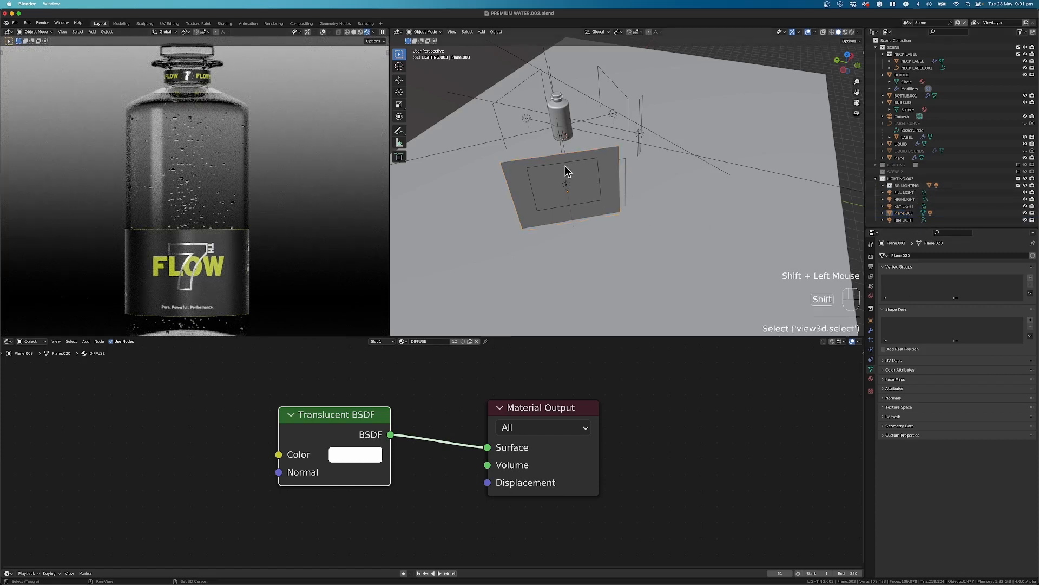
click(565, 185)
shift+click(566, 185)
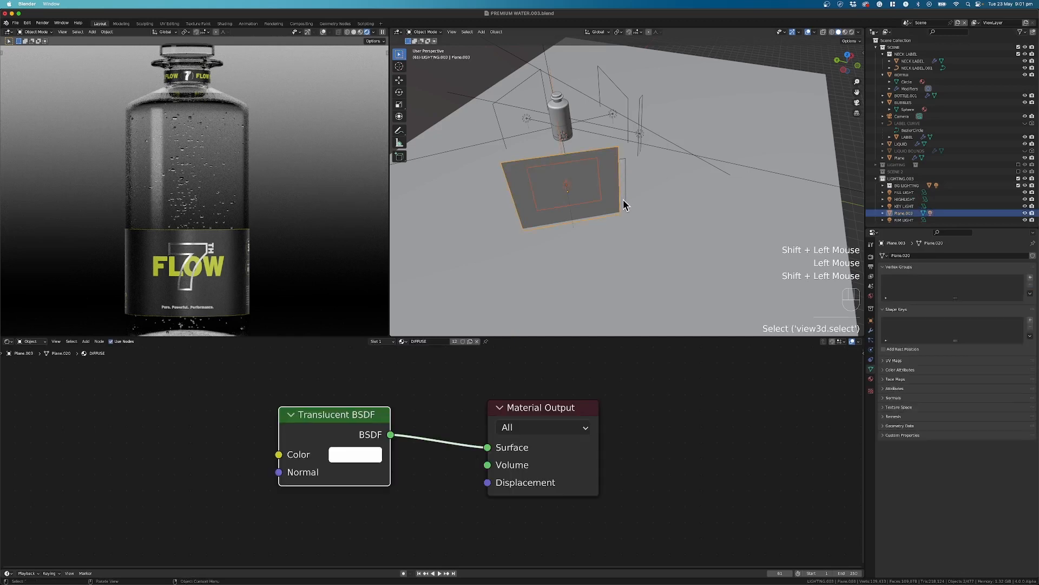
key(m)
mouse_move(619, 202)
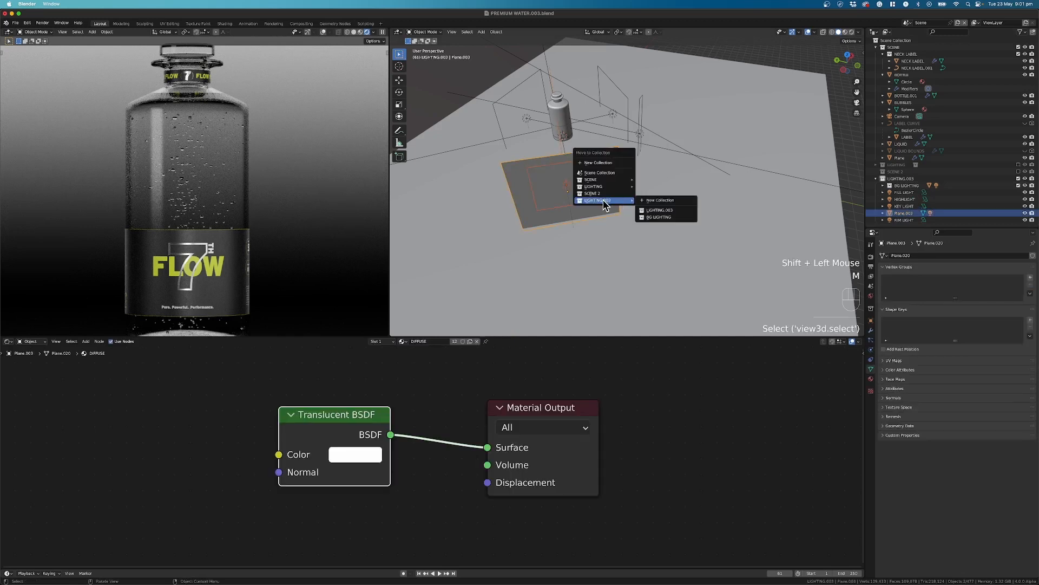
click(667, 201)
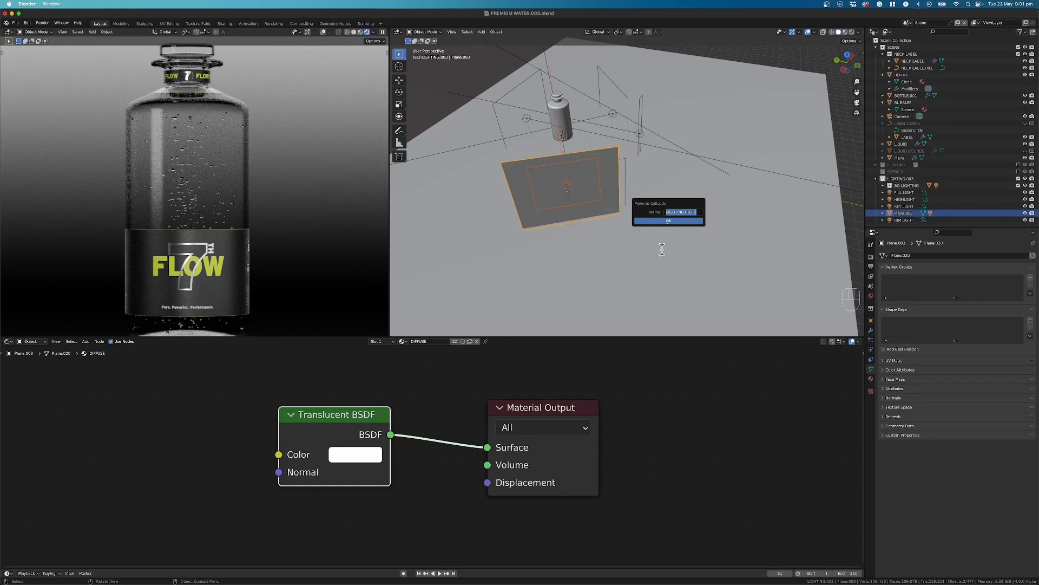
text(BOTTLE HIGHLIGHT)
click(668, 221)
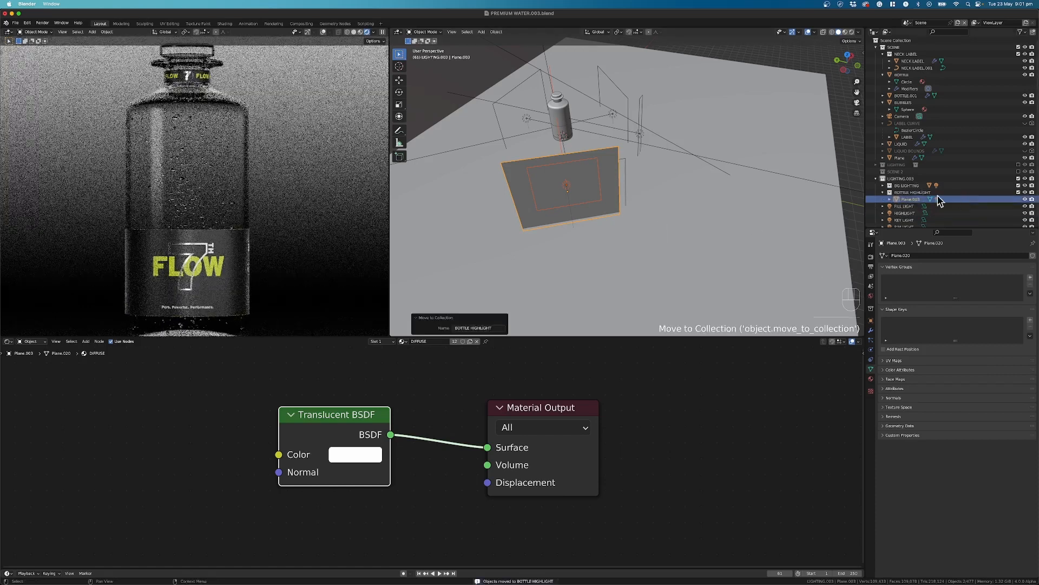
click(883, 192)
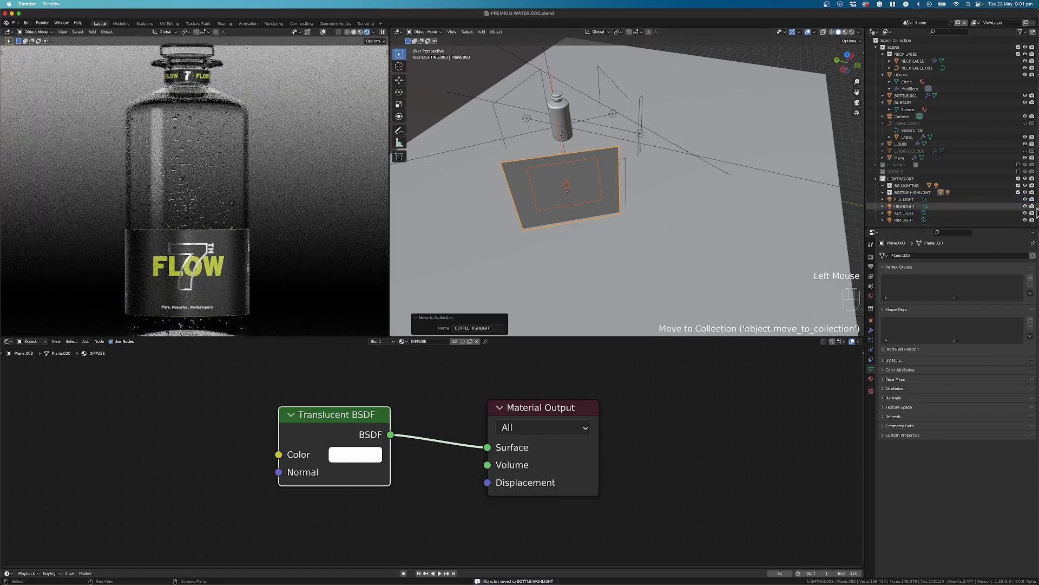
Compare the bottle render with the BOTTLE HIGHLIGHT collection excluded and included, leaving the collection enabled.
click(1019, 192)
click(1019, 192)
click(1019, 192)
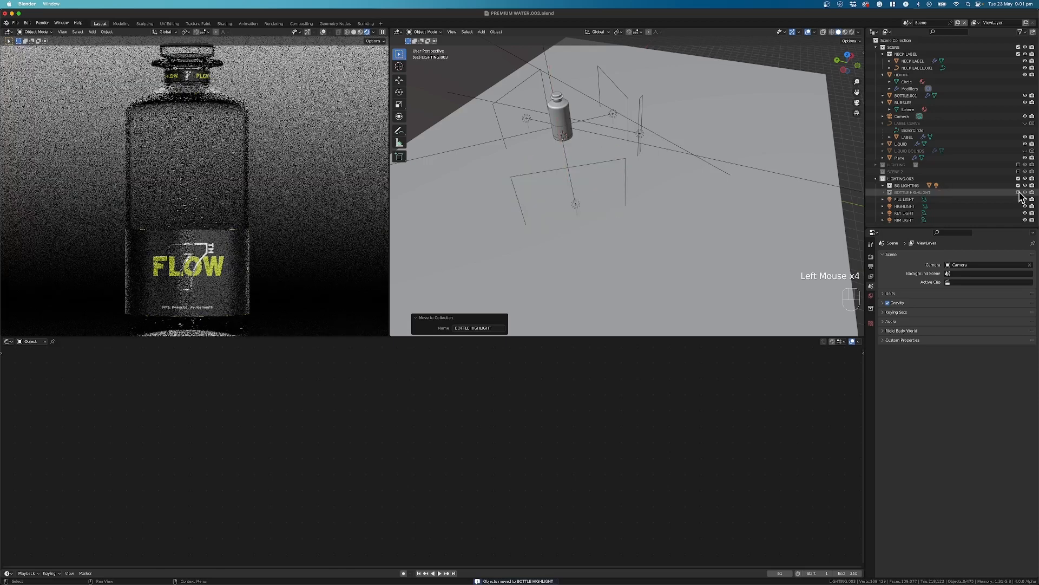
click(1020, 193)
click(1020, 192)
click(1020, 192)
click(1019, 192)
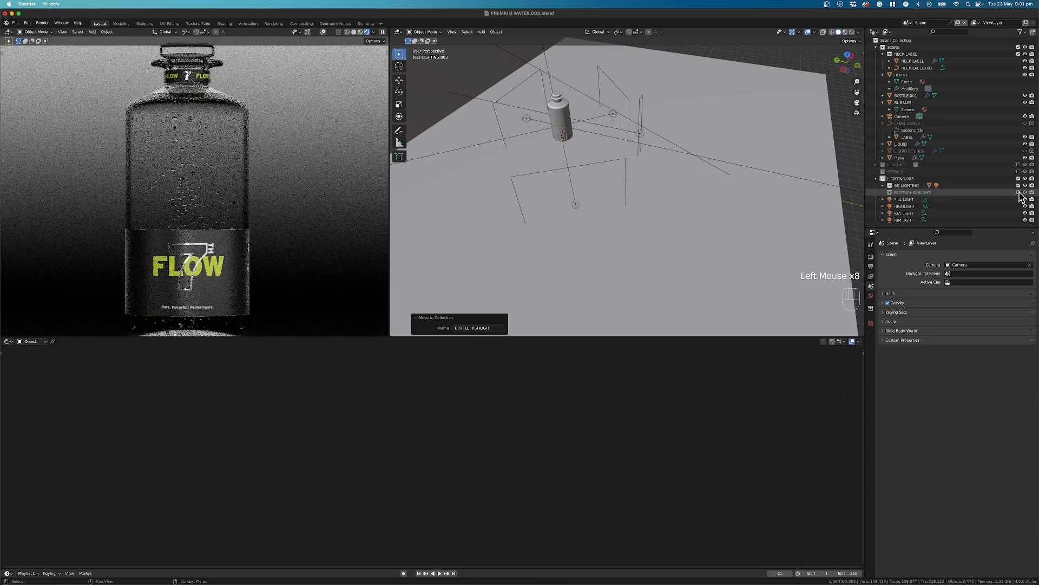
click(1020, 192)
click(1019, 192)
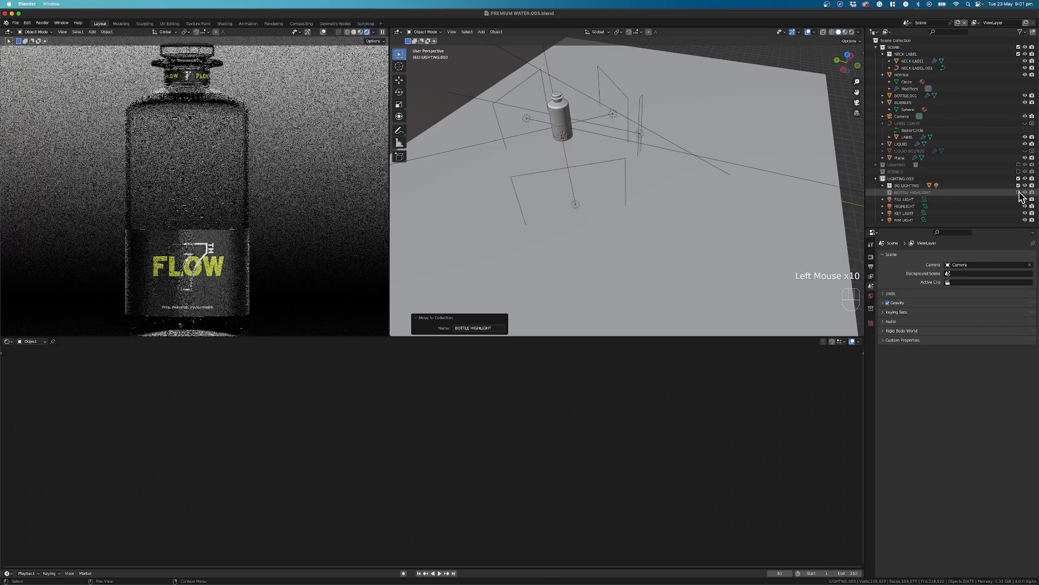
click(1020, 192)
click(1019, 192)
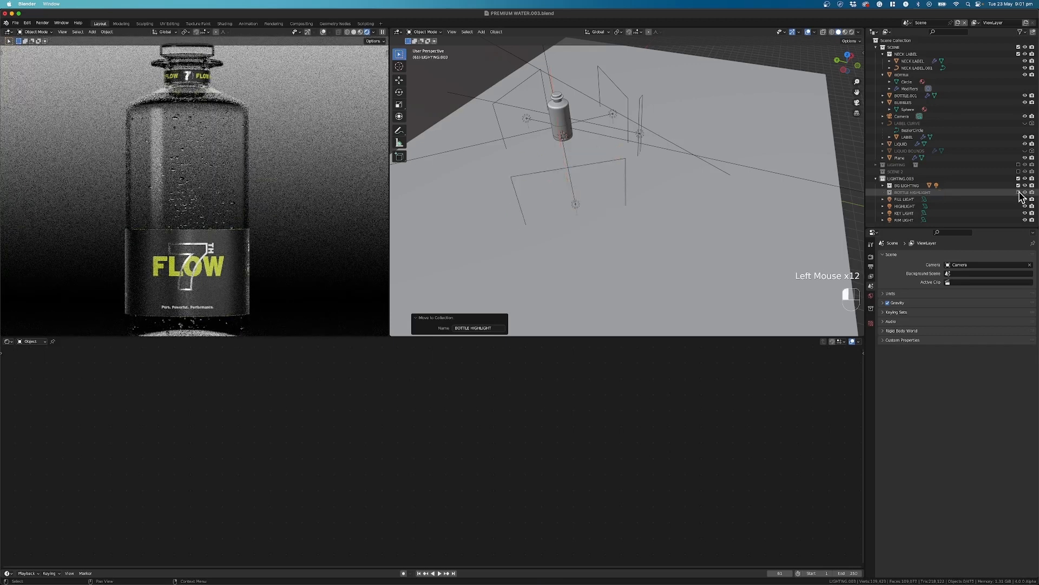
scroll(216, 173, down, 1)
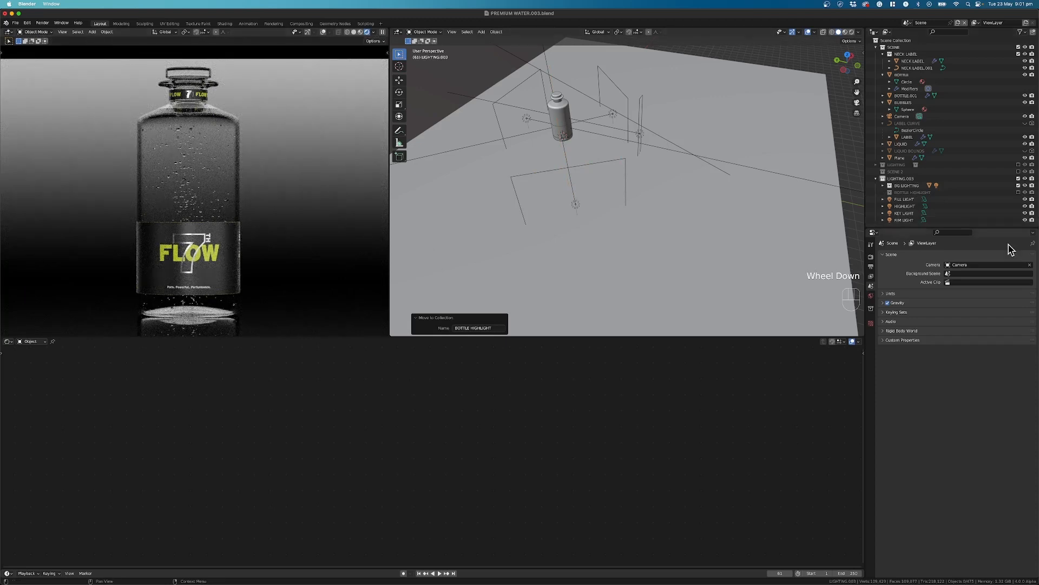
click(1019, 192)
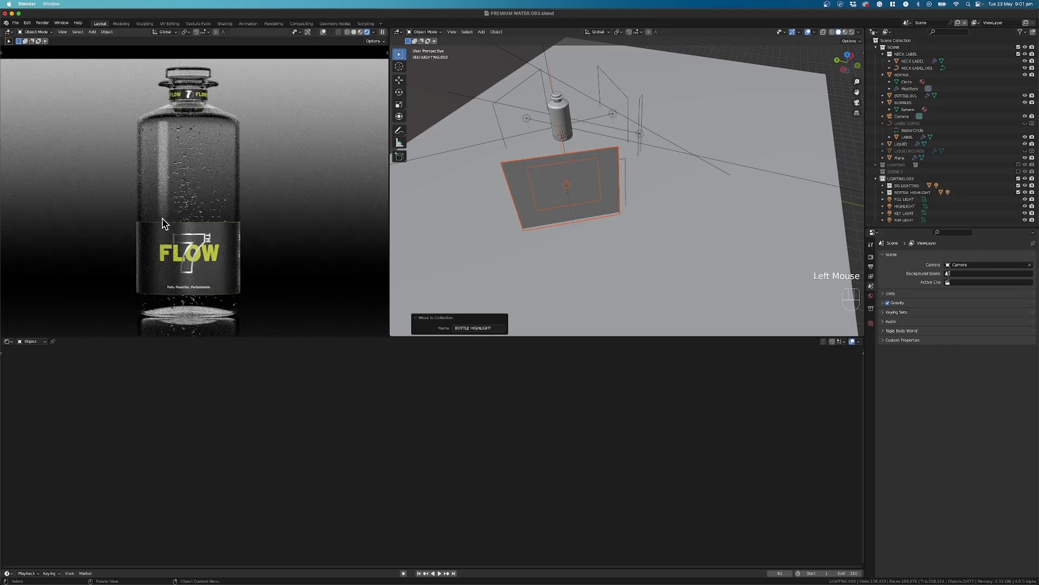
Save the bottle scene under its existing file name.
scroll(227, 238, down, 1)
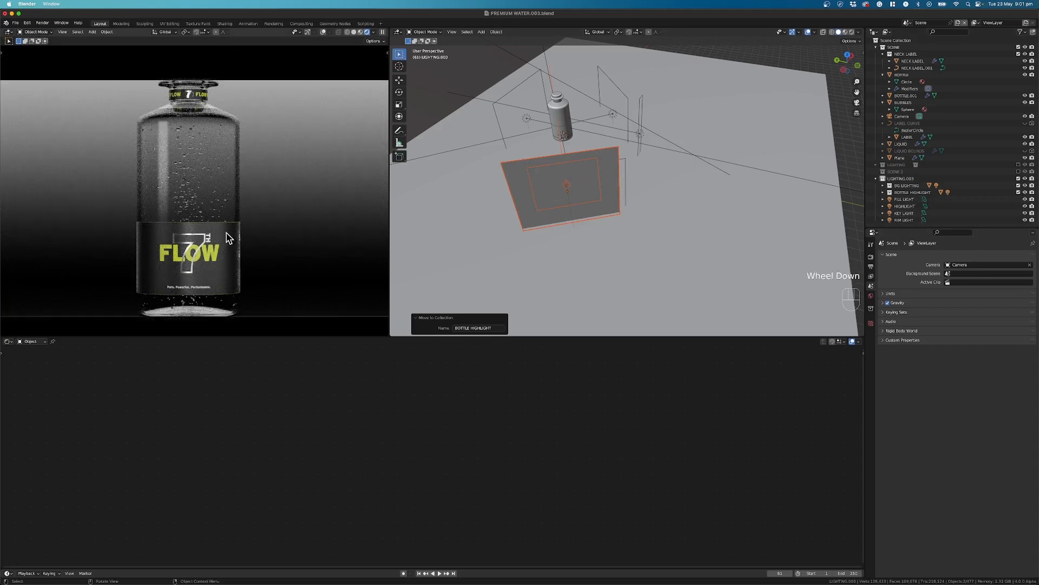
scroll(227, 238, down, 2)
key(super+s)
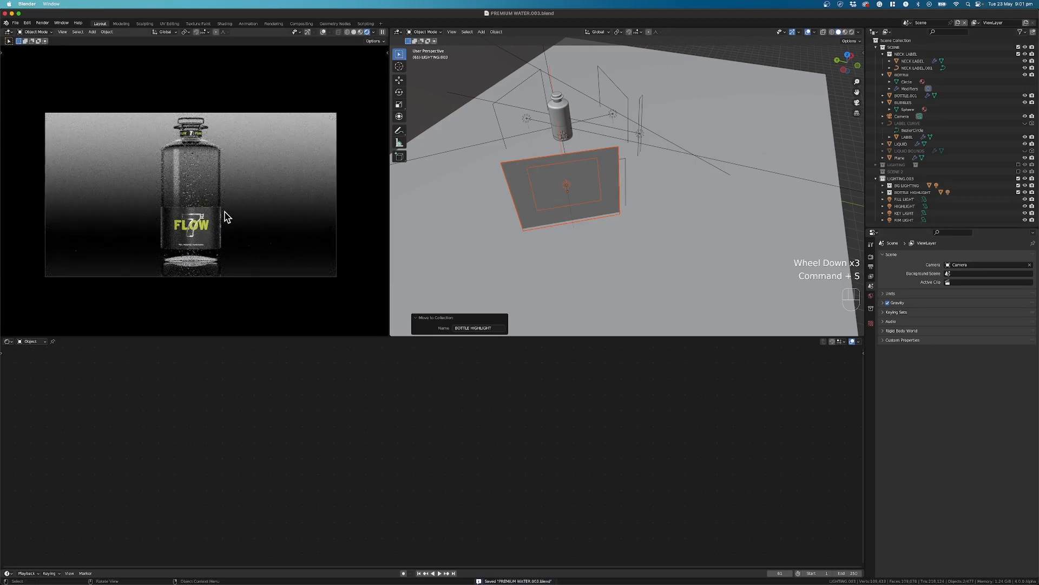
Pause the live rendered preview in the camera viewport and render the current frame as a still image.
scroll(226, 217, up, 1)
click(382, 31)
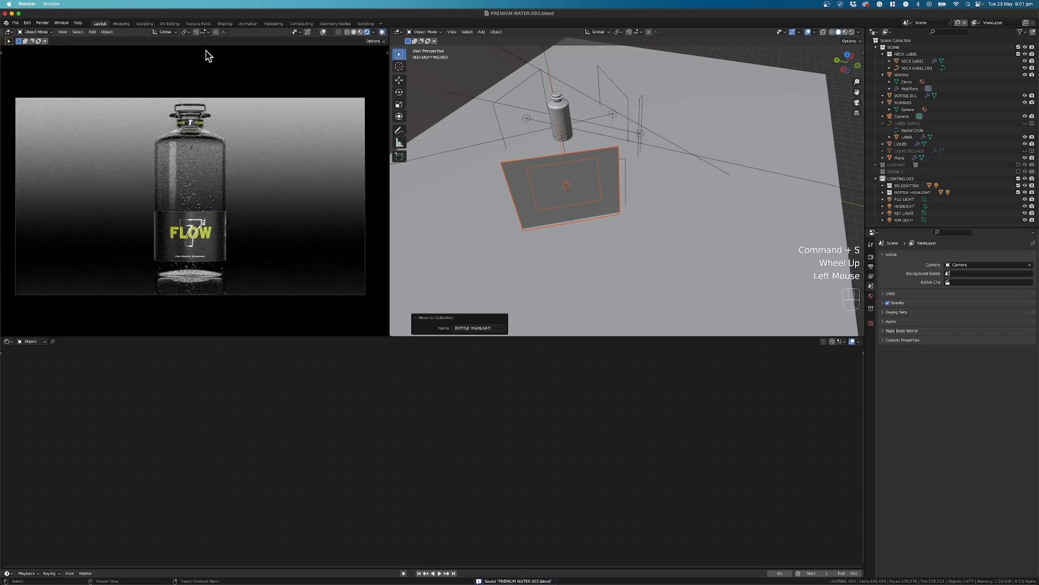
click(42, 23)
click(54, 32)
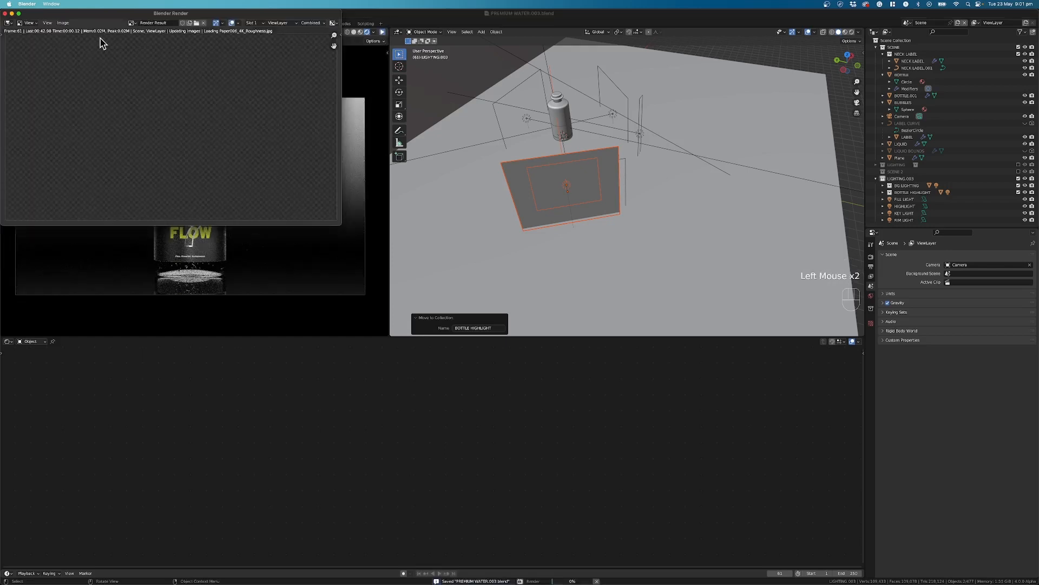
Reposition and enlarge the render window, and examine the soft highlight on the bottle glass and the label up close.
drag(110, 16, 238, 116)
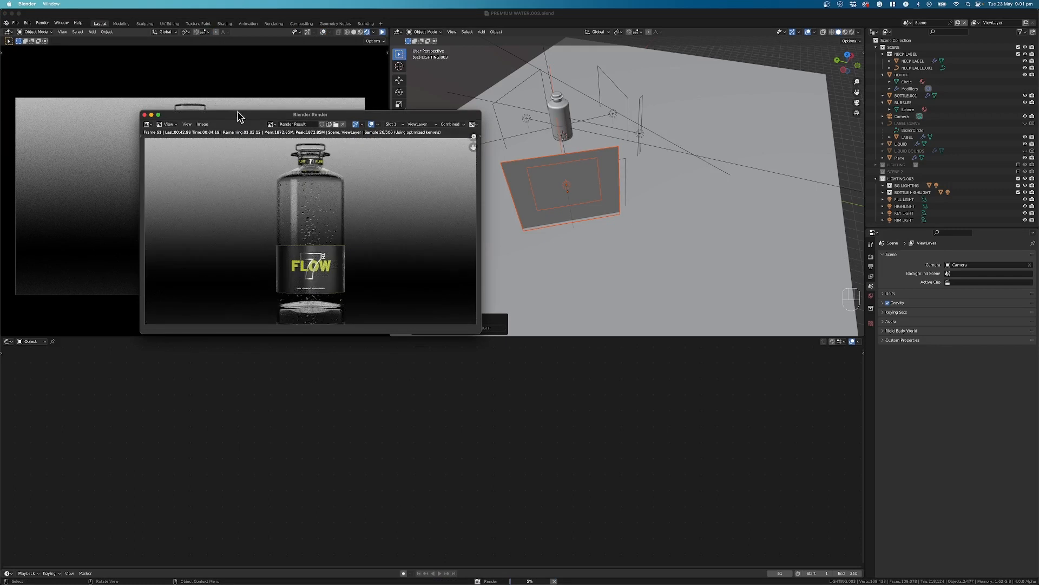
drag(479, 113, 537, 91)
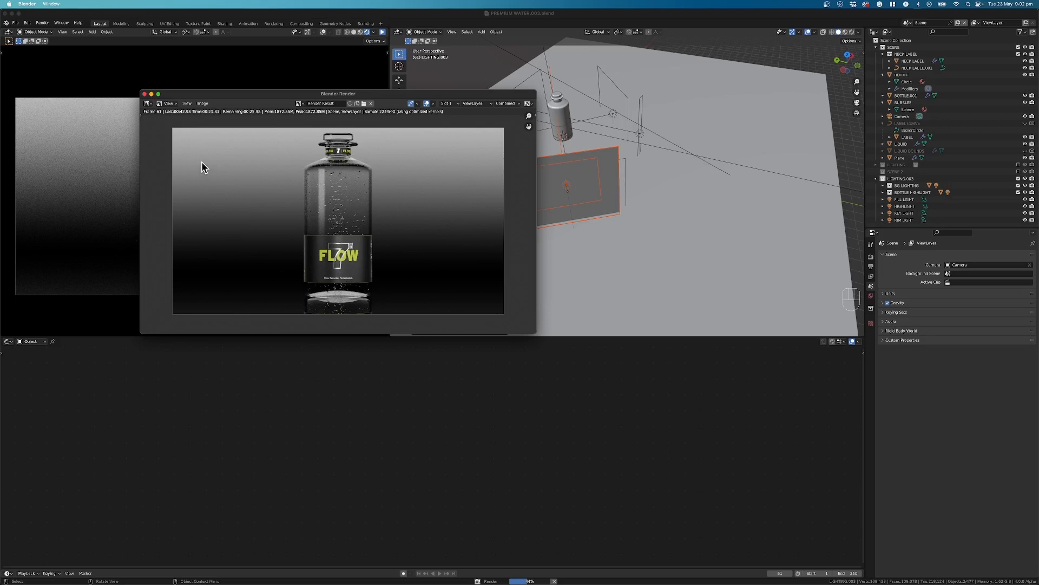
drag(322, 93, 329, 80)
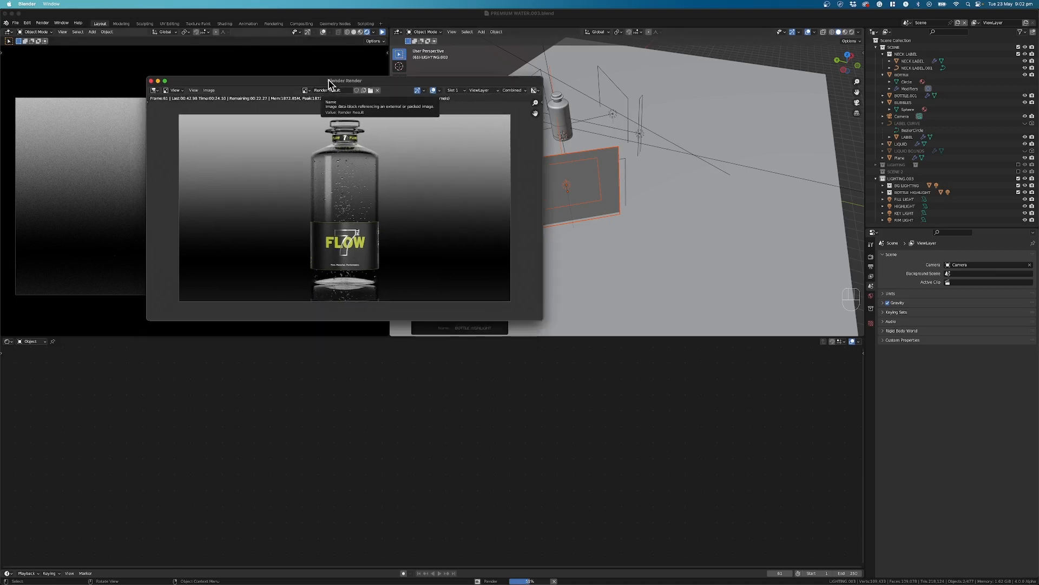
scroll(352, 194, up, 3)
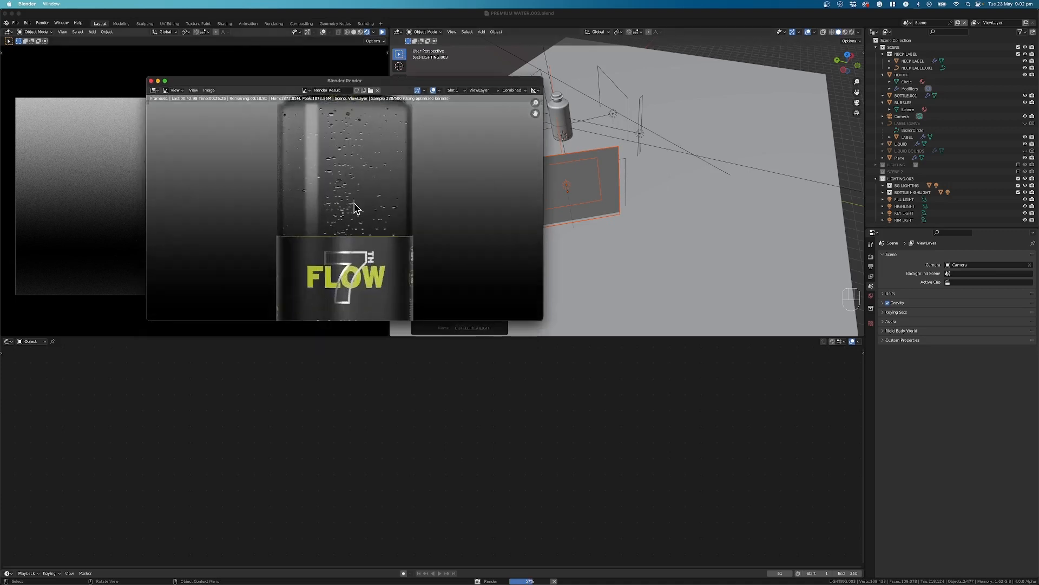
scroll(355, 209, down, 1)
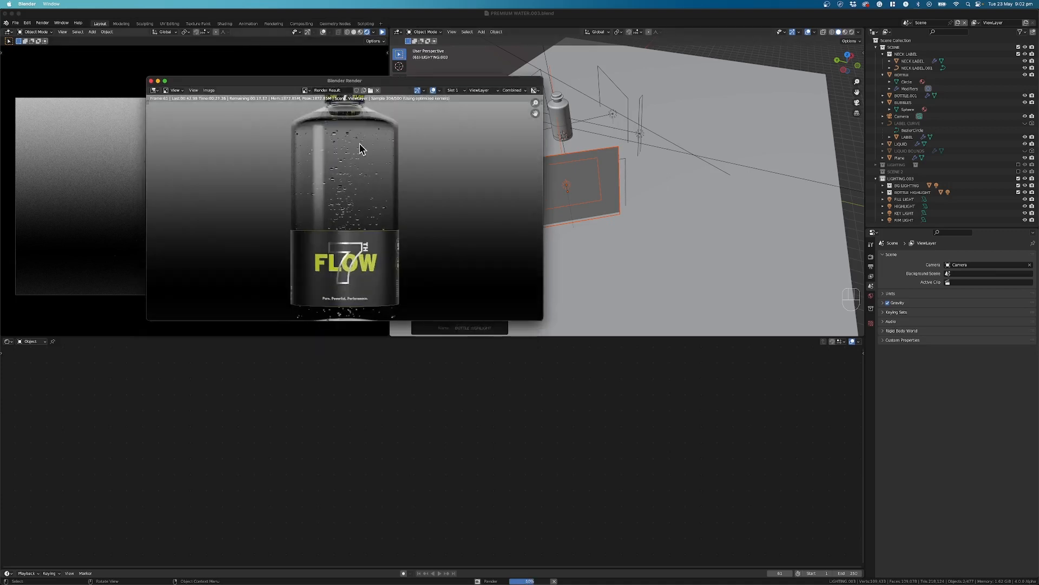
drag(364, 79, 350, 74)
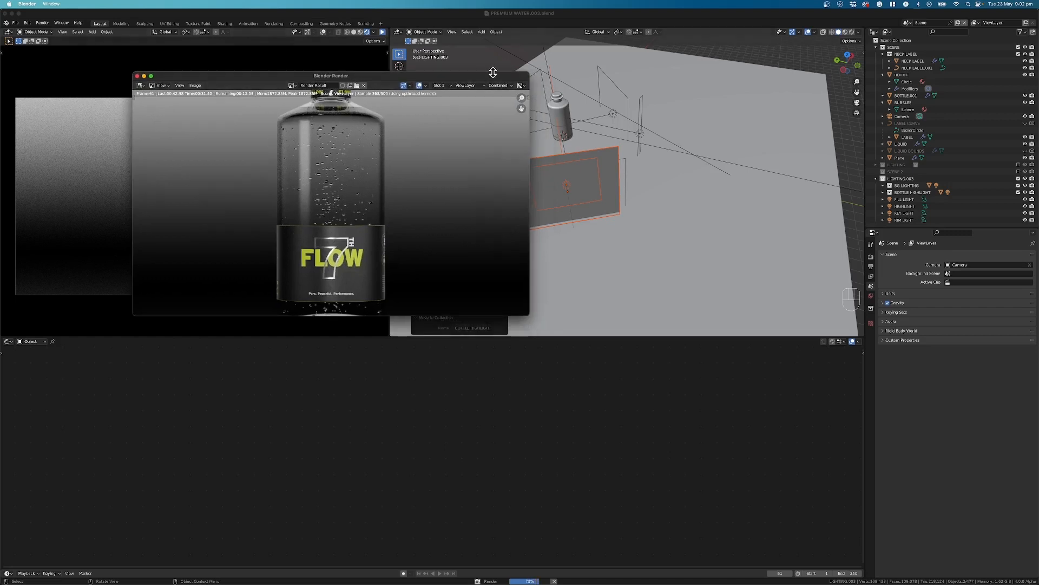
drag(529, 72, 532, 76)
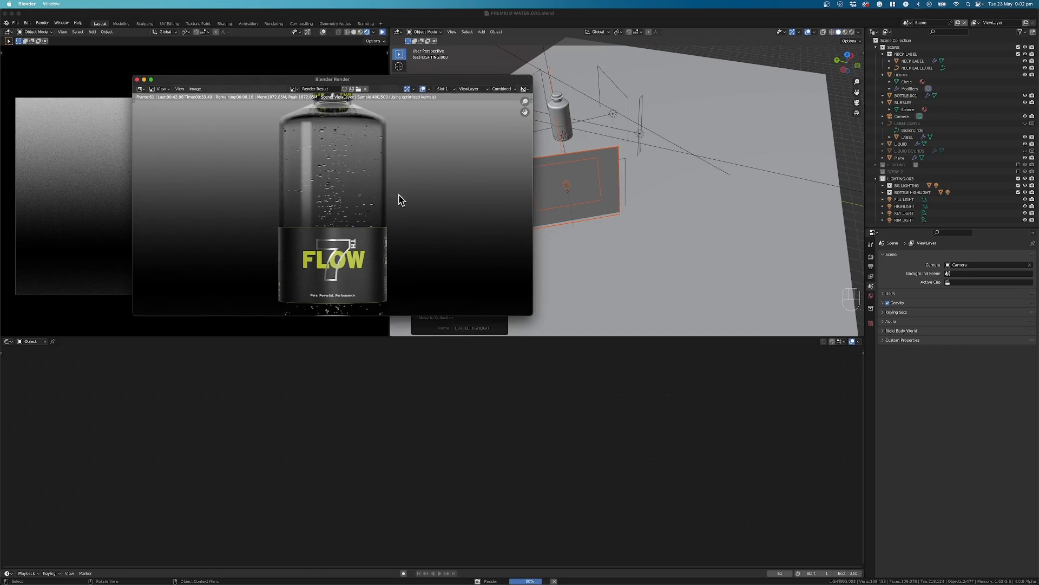